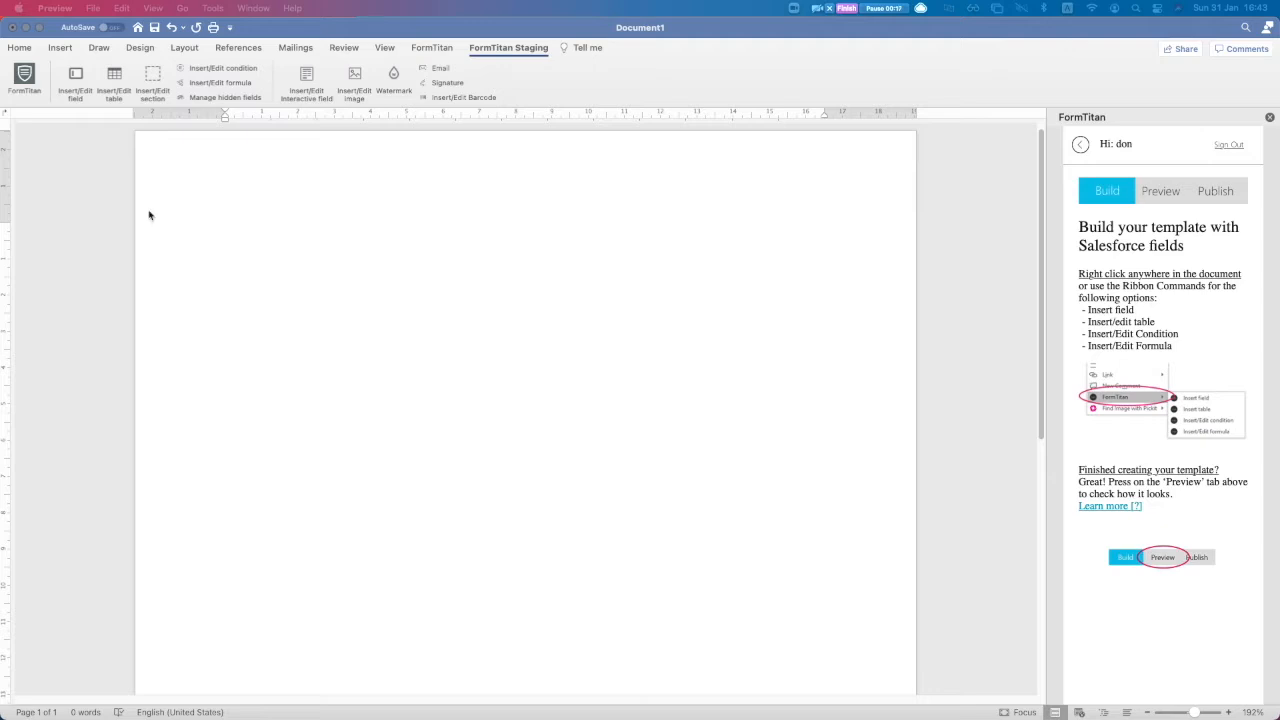
# View the Office Add-ins store from the blank document and close it again.
pyautogui.click(309, 240)
pyautogui.click(58, 48)
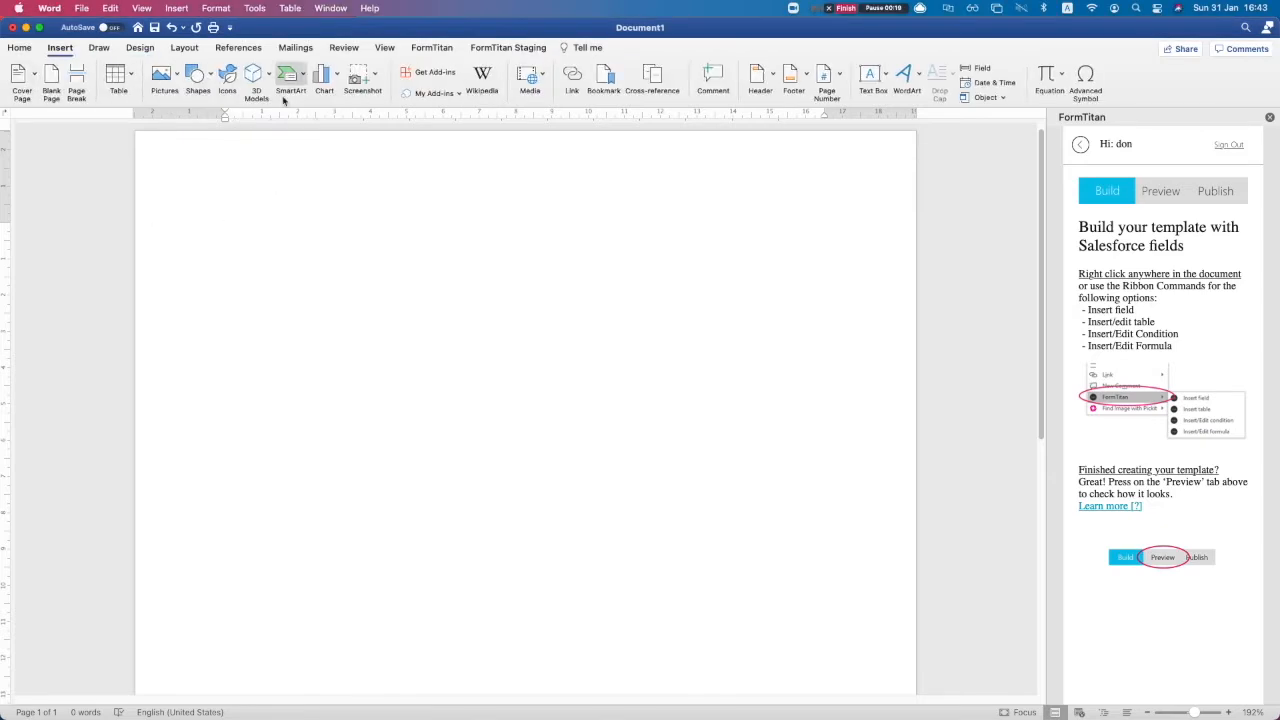
pyautogui.click(430, 72)
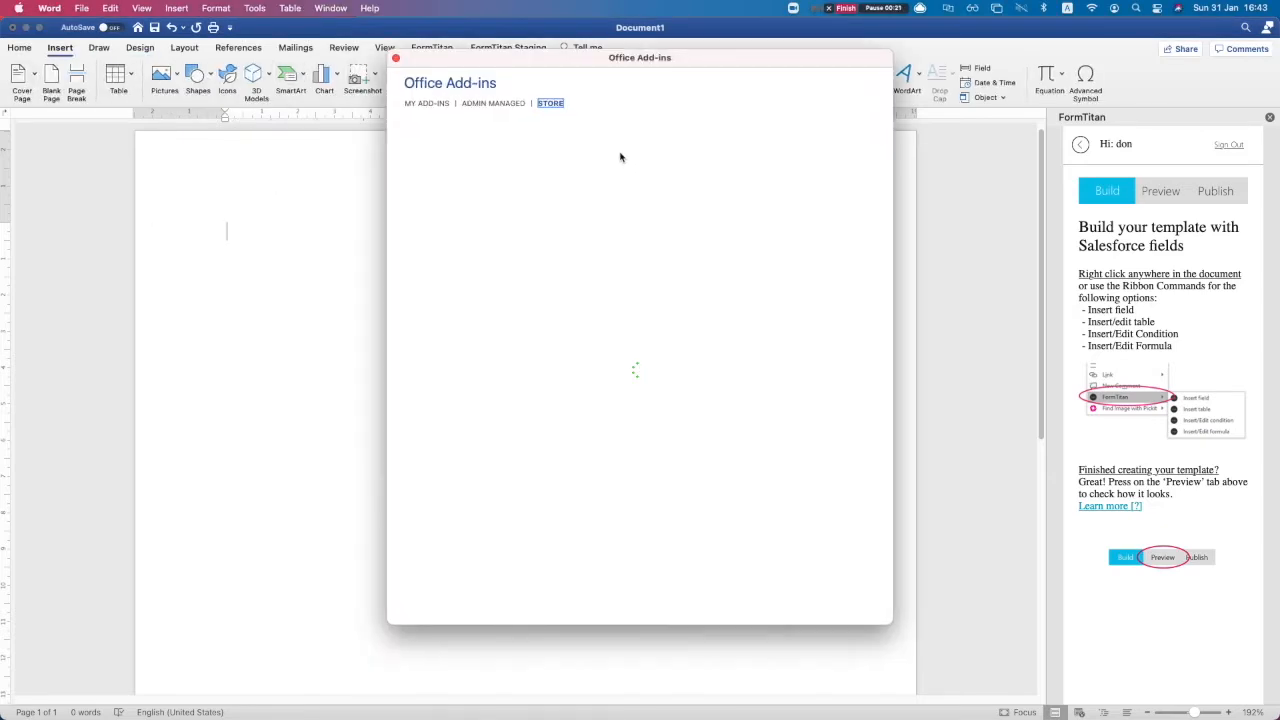
pyautogui.click(396, 58)
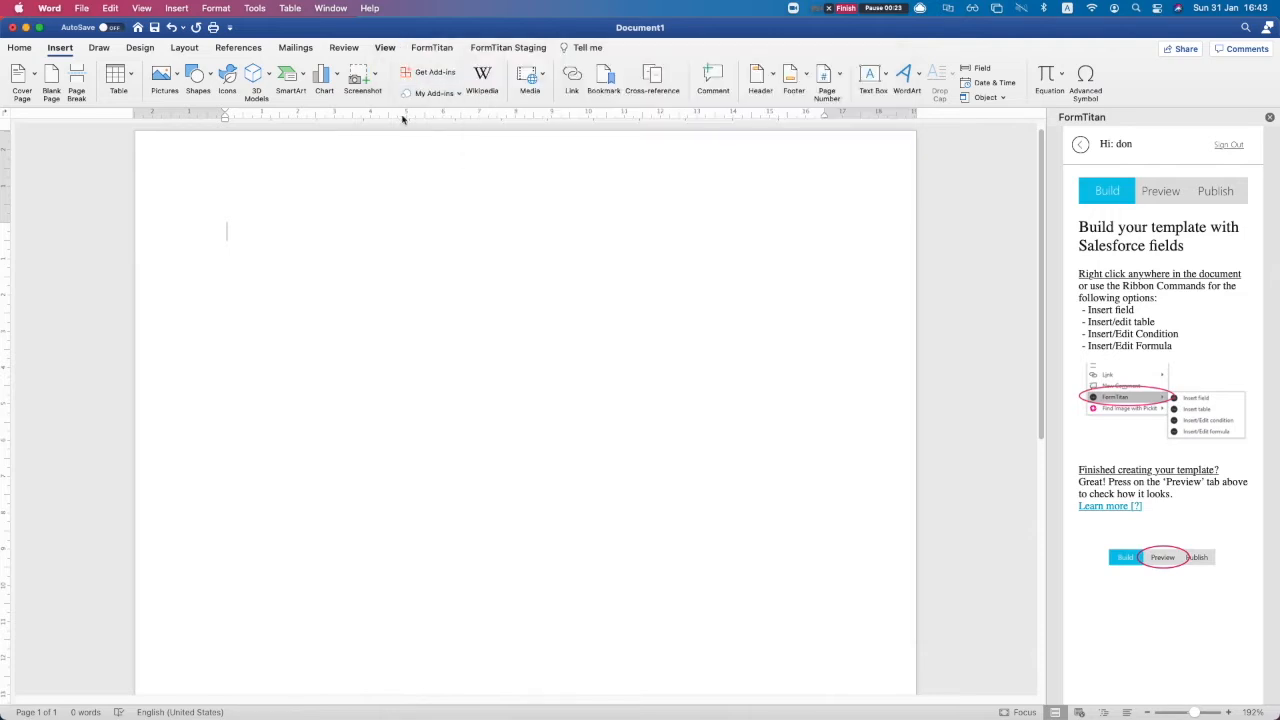
# Start a FormTitan Staging table insertion and set its source type to Your APEX.
pyautogui.click(514, 50)
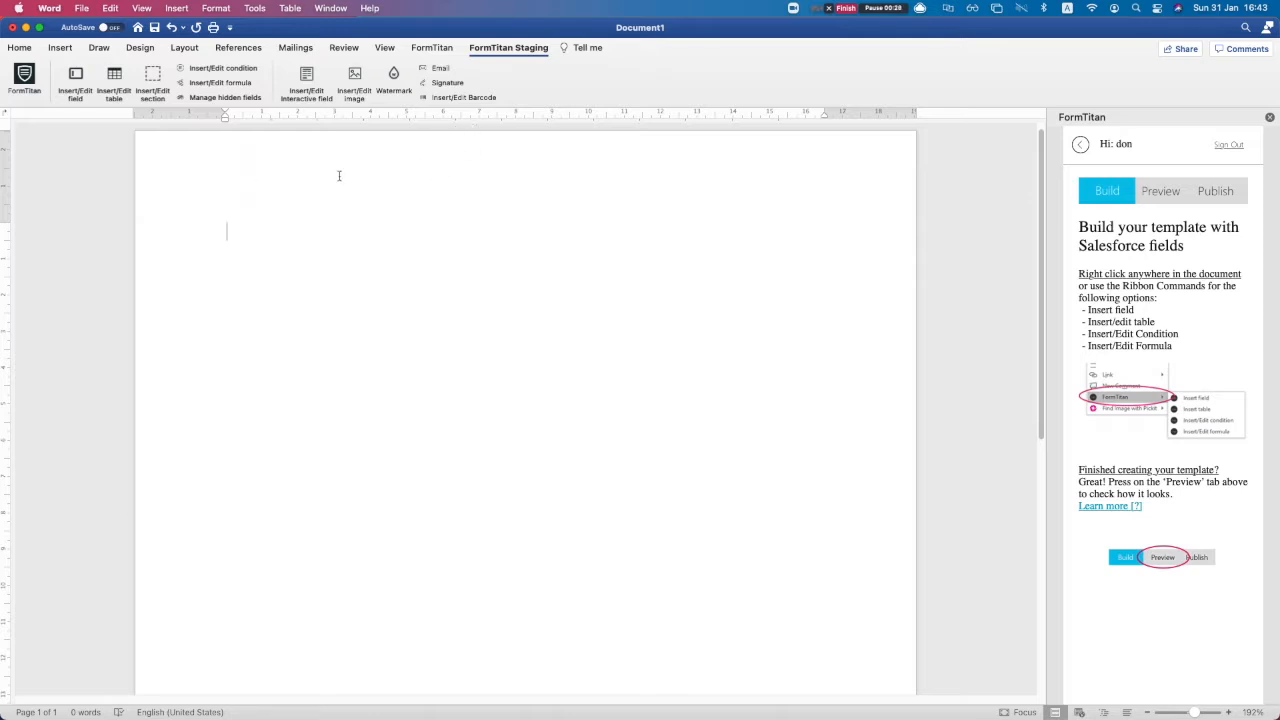
pyautogui.click(128, 88)
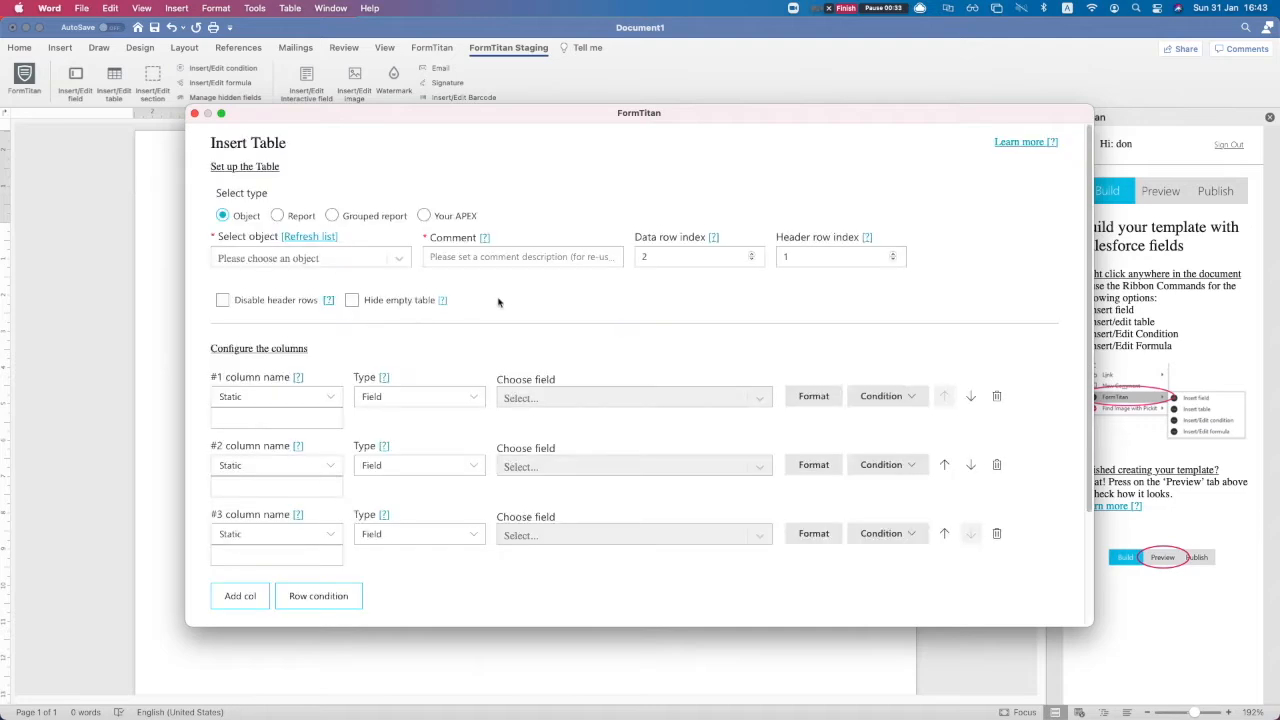
pyautogui.click(254, 260)
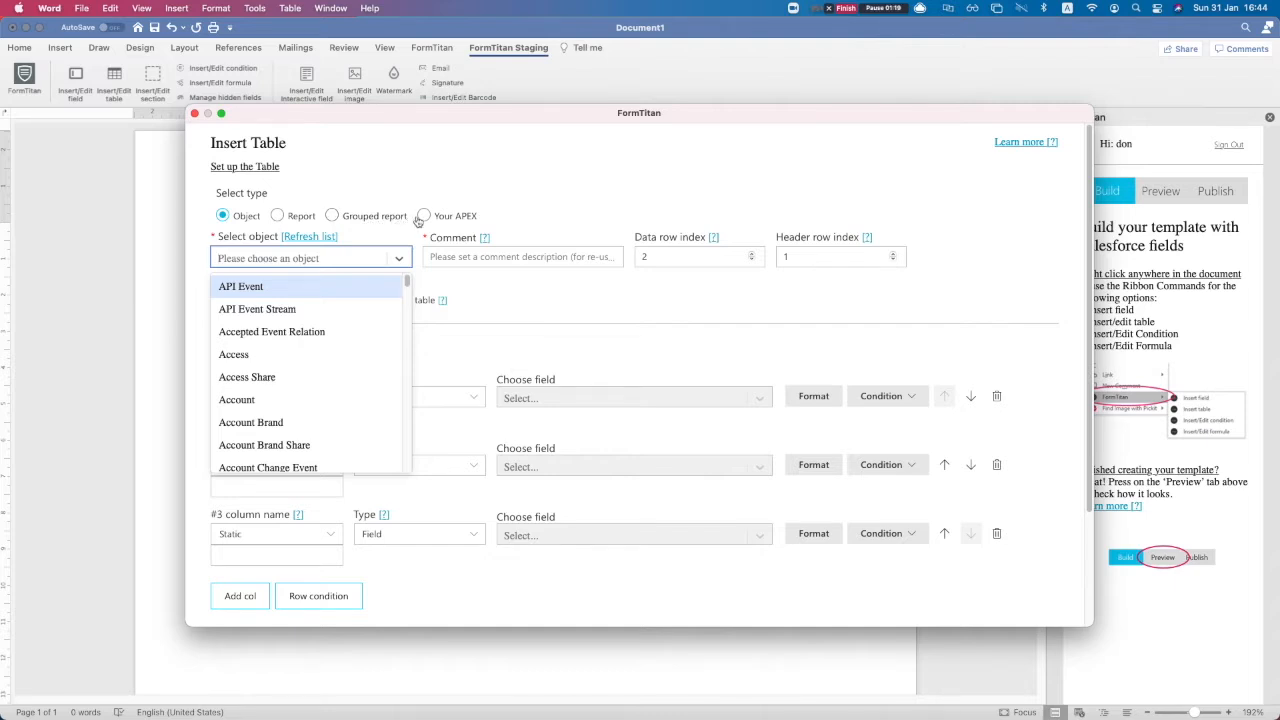
pyautogui.click(423, 216)
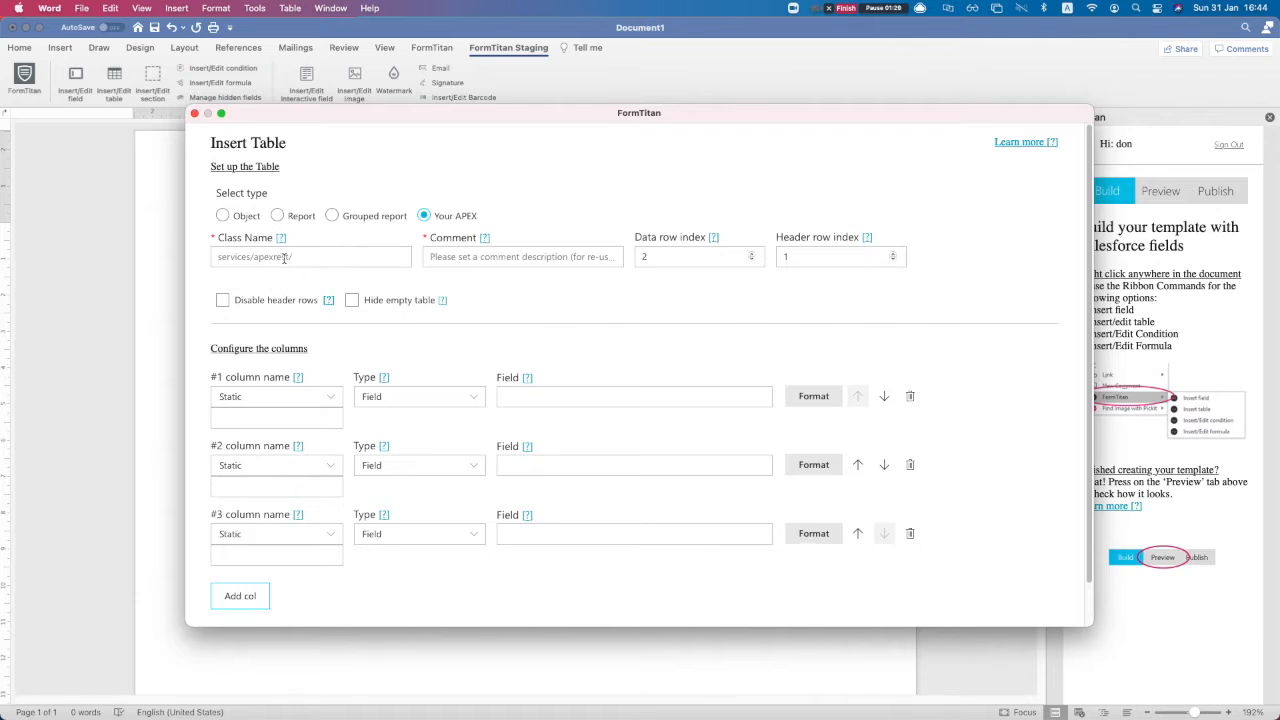
pyautogui.click(284, 258)
# Switch to VS Code and examine the account_id parameter, Opportunity query and opps response list in TITANWordAddinDemoRest.cls.
pyautogui.hotkey('ctrl', 'Up')
pyautogui.click(386, 309)
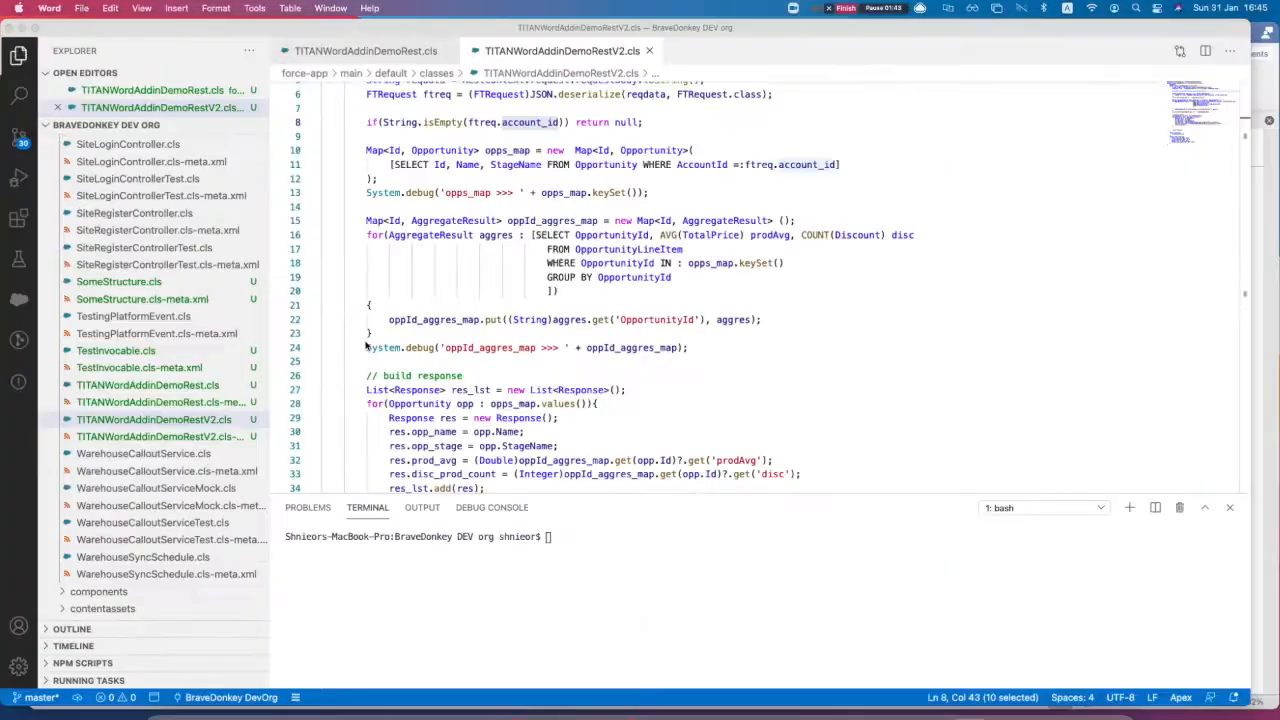
pyautogui.click(371, 50)
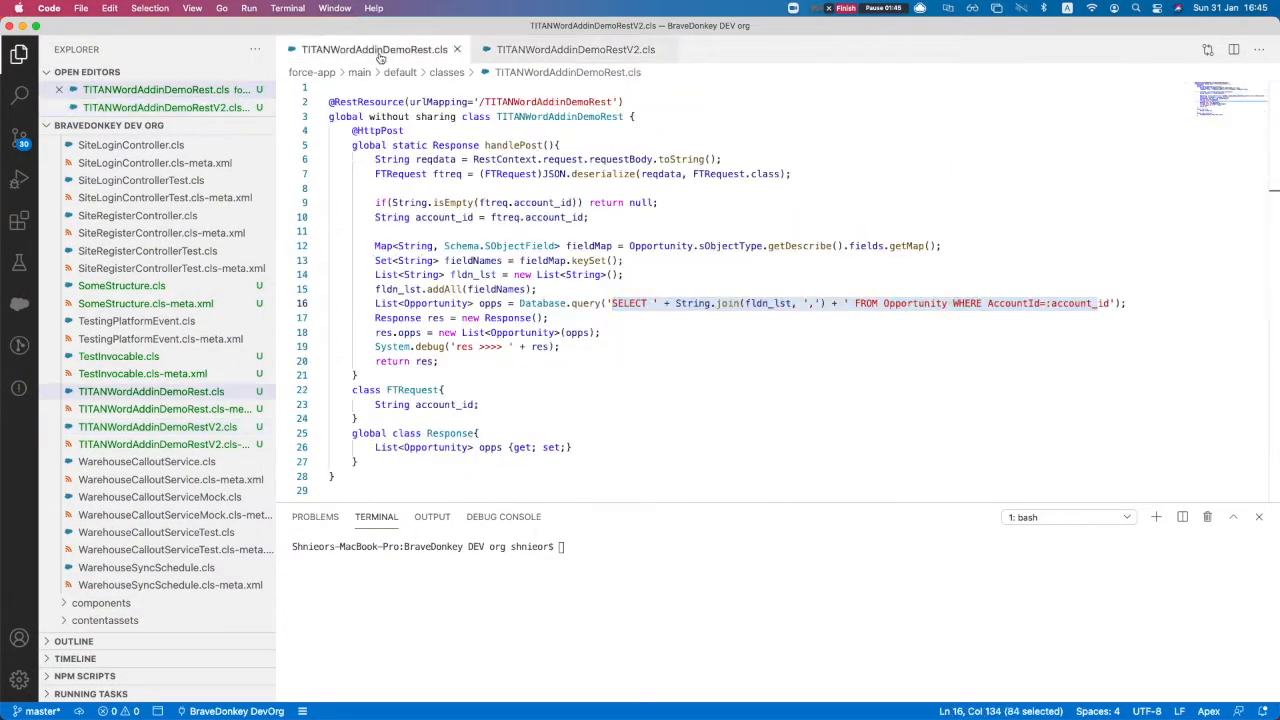
pyautogui.click(330, 231)
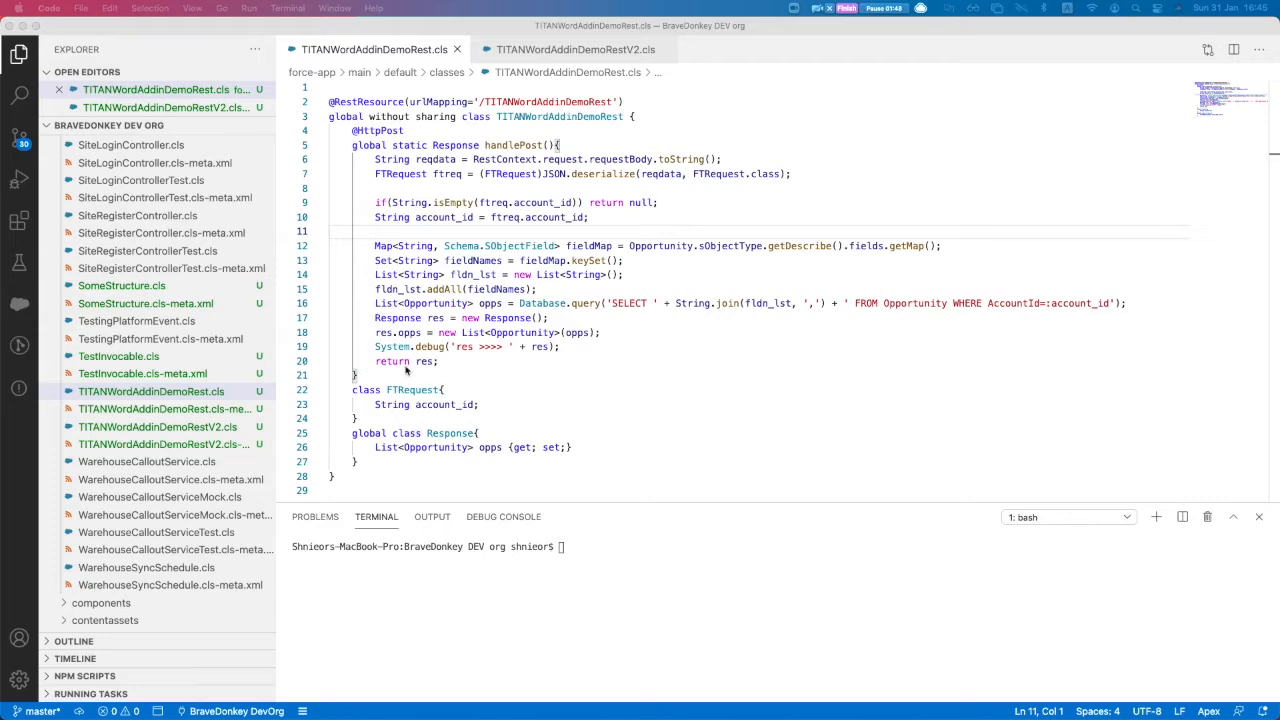
pyautogui.click(431, 407)
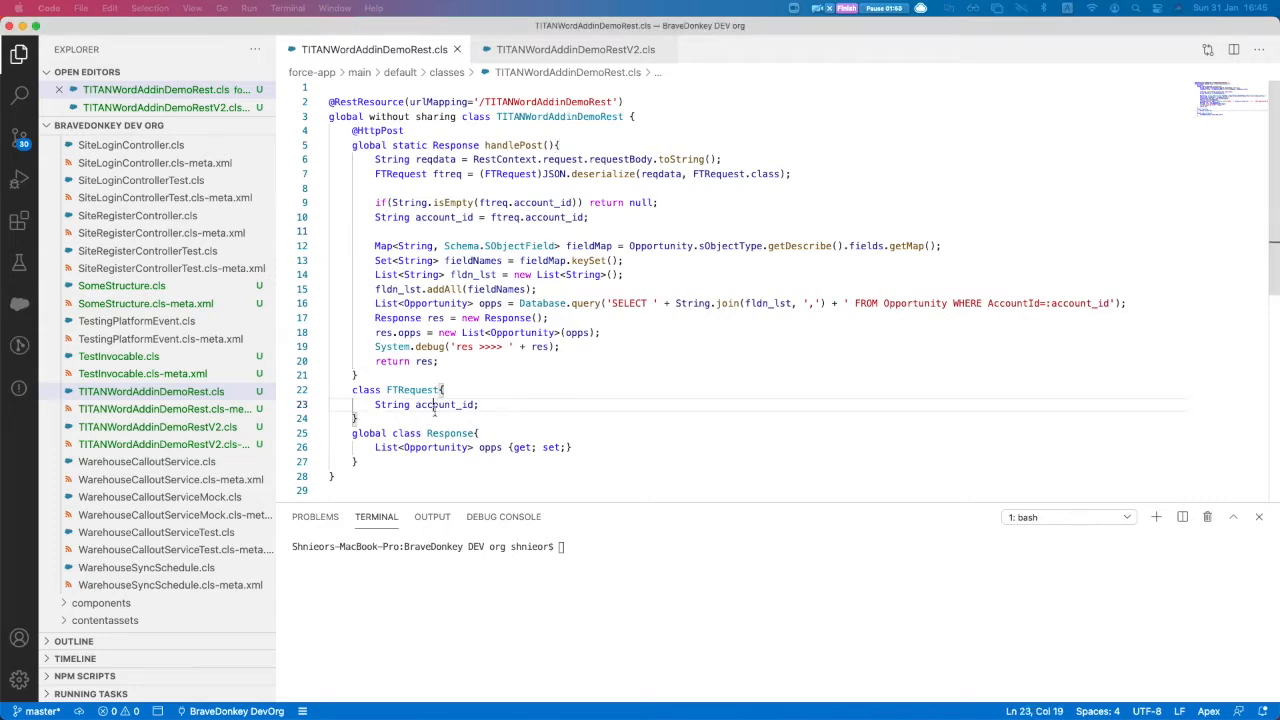
pyautogui.doubleClick(435, 408)
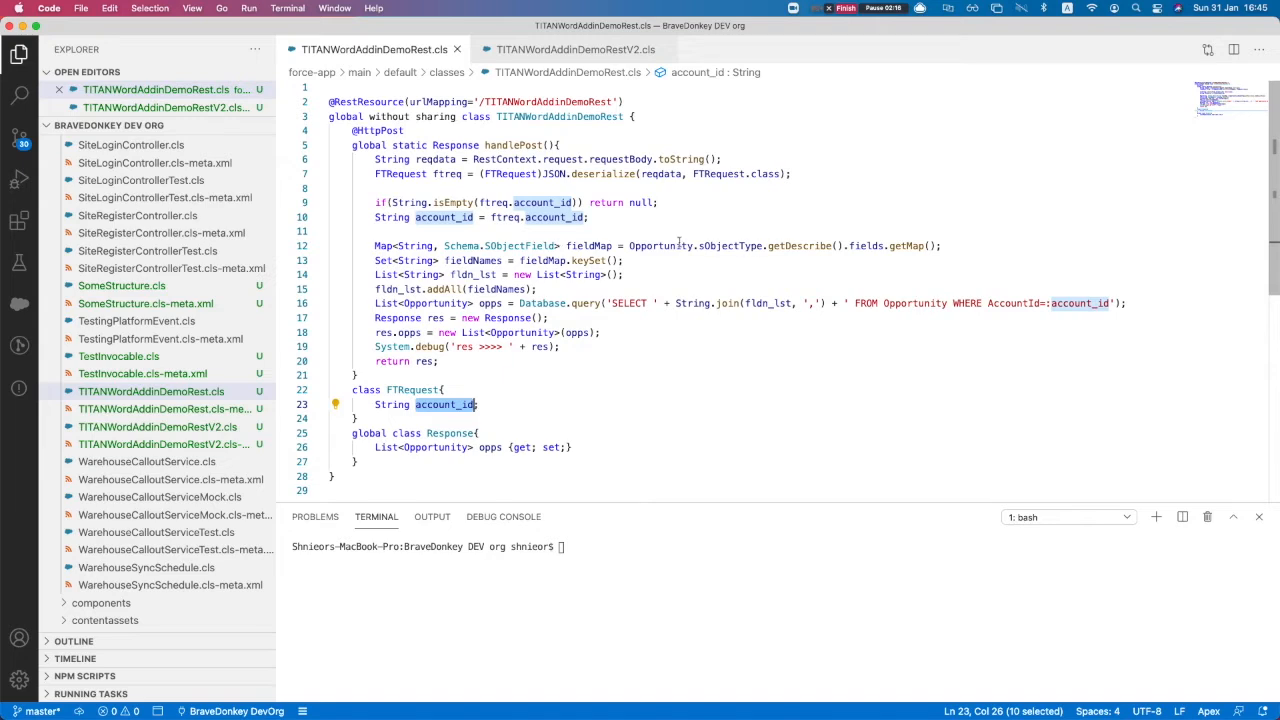
pyautogui.doubleClick(678, 245)
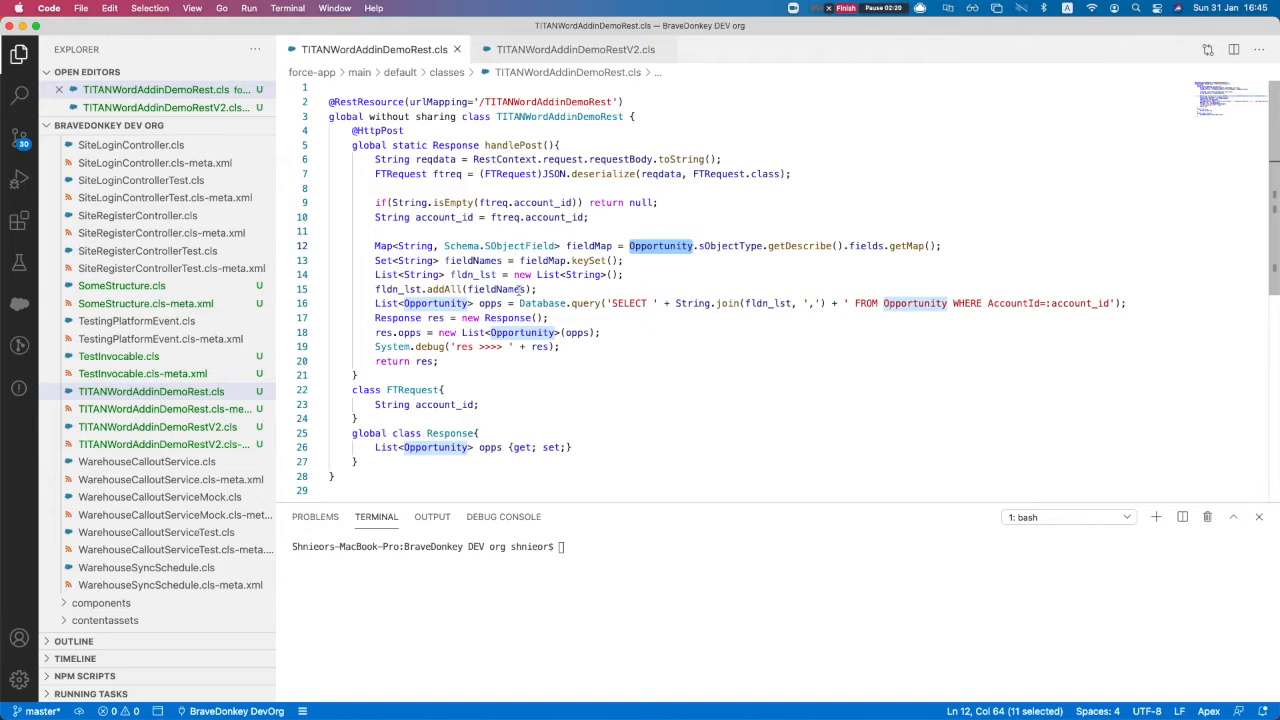
pyautogui.doubleClick(1092, 303)
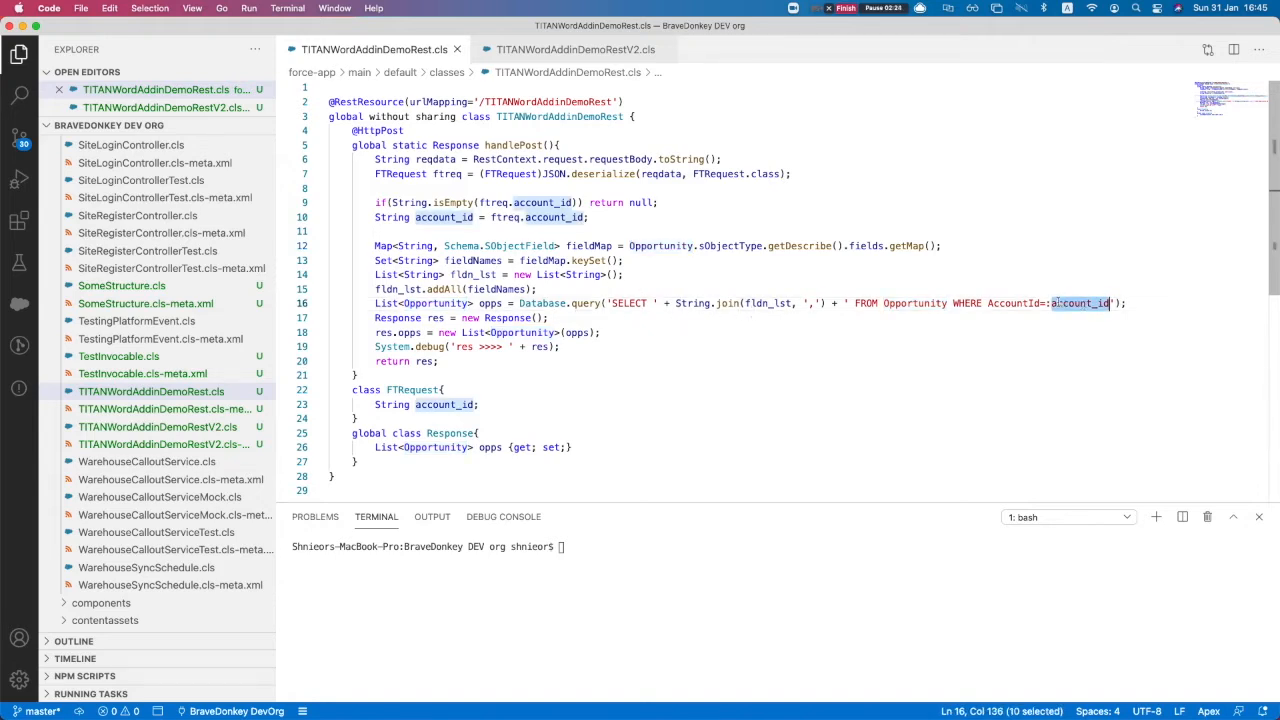
pyautogui.doubleClick(486, 447)
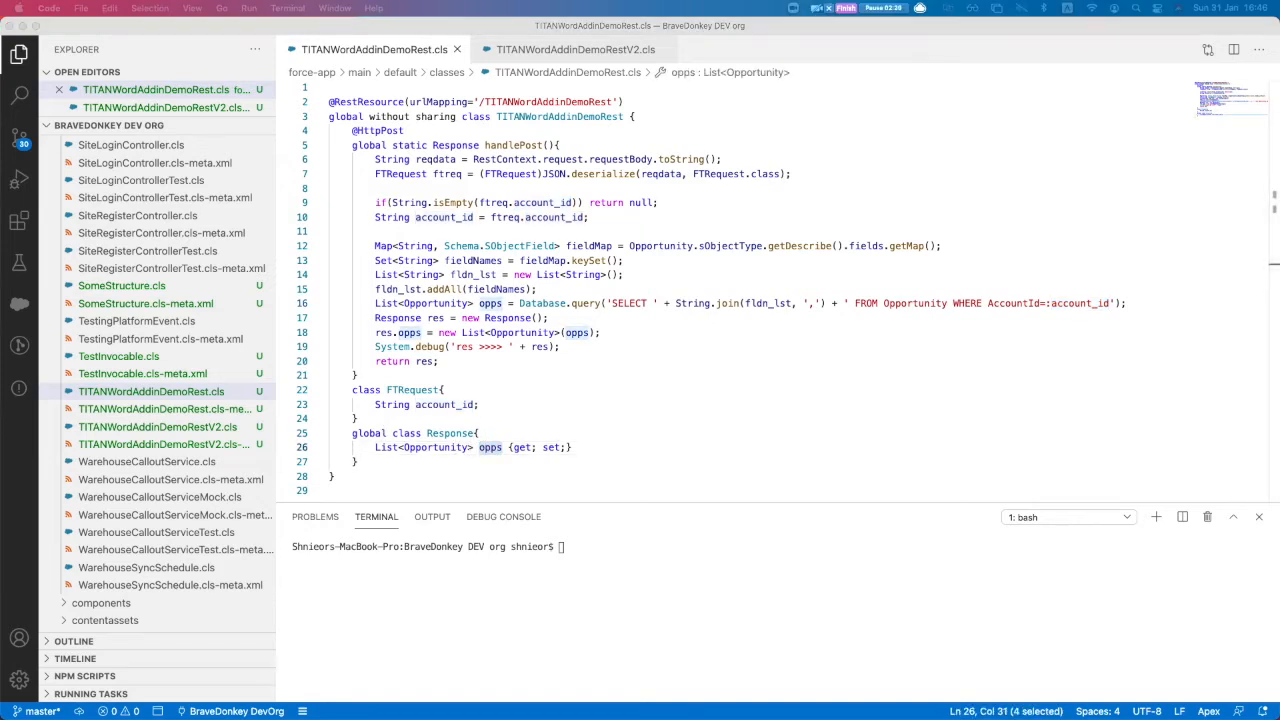
# Switch to Workbench REST Explorer in Chrome, examine the account_id request body and view the matching GenePoint account in Salesforce.
pyautogui.moveTo(1279, 52); pyautogui.dragTo(781, 49)
pyautogui.doubleClick(785, 48)
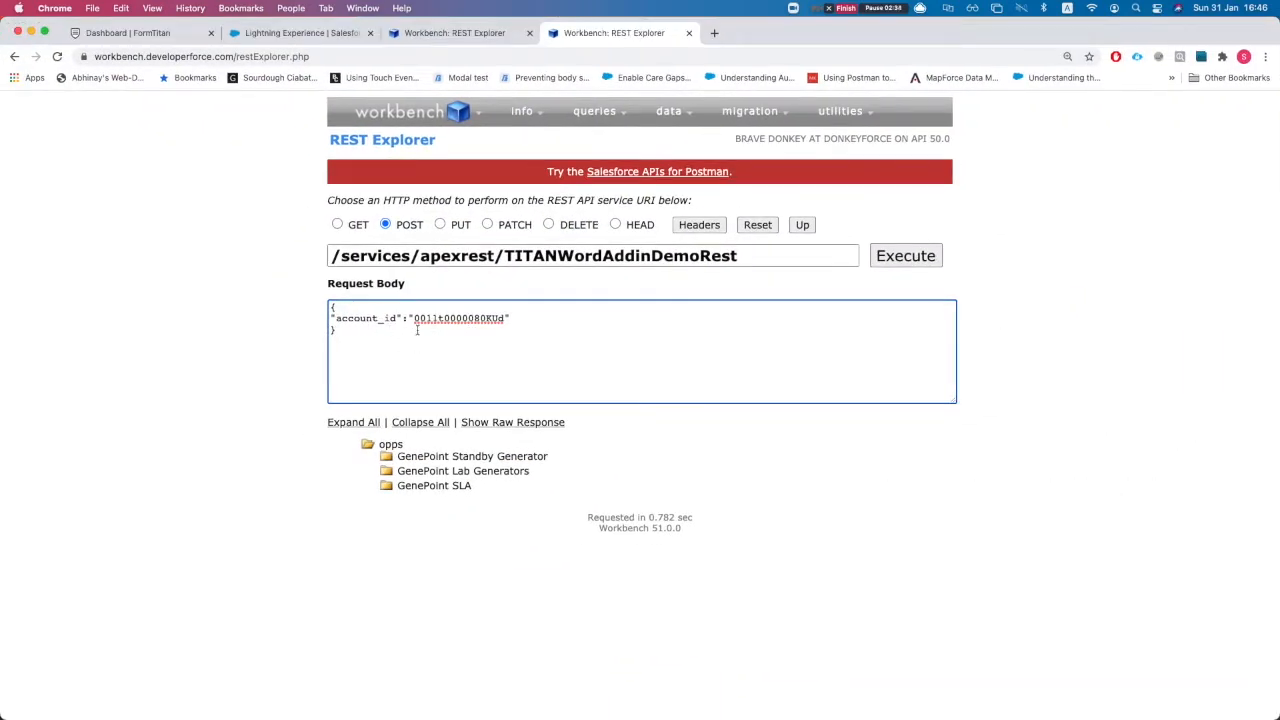
pyautogui.doubleClick(379, 318)
pyautogui.doubleClick(451, 316)
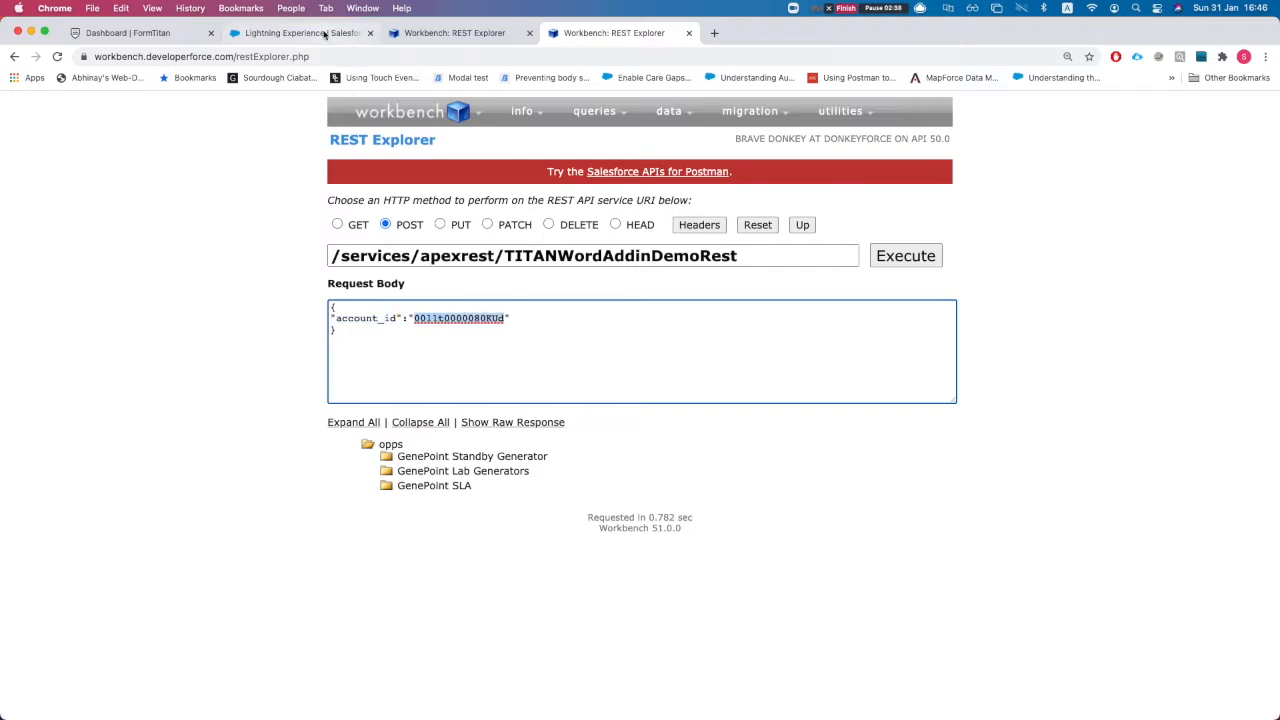
pyautogui.click(327, 35)
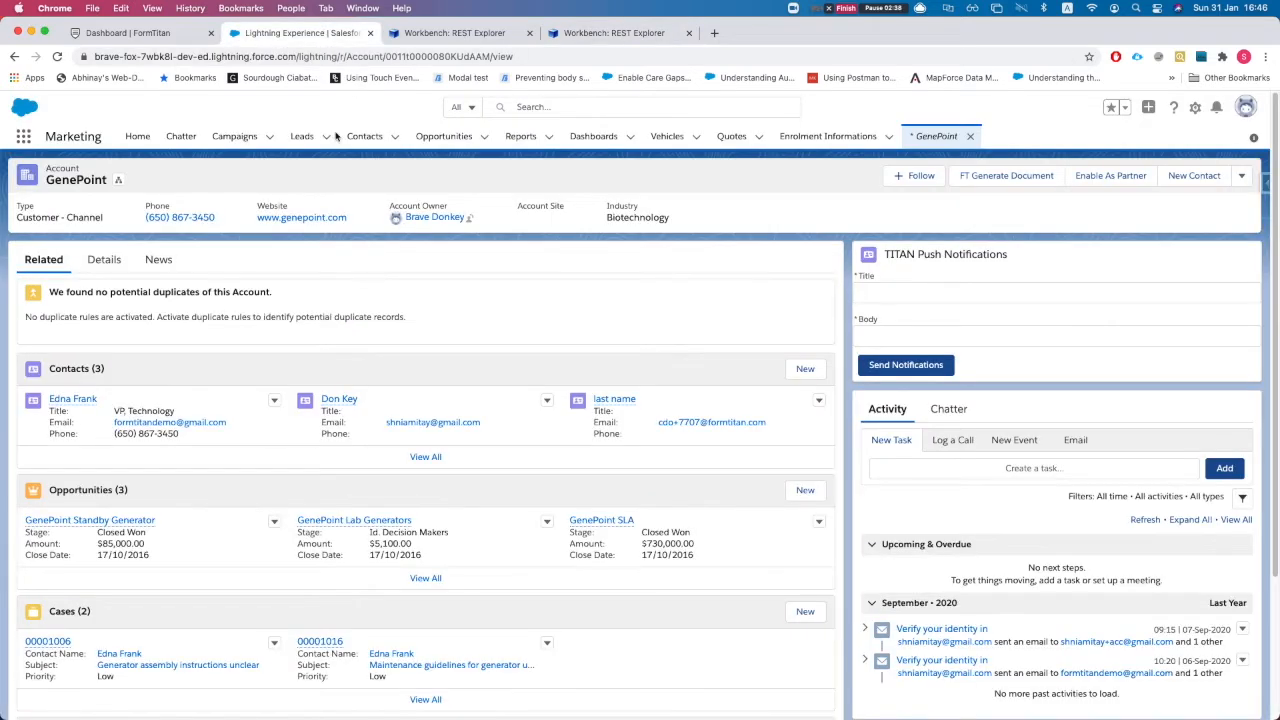
# Execute the POST request to /services/apexrest/TITANWordAddinDemoRest in REST Explorer and expand the returned opps folder.
pyautogui.click(600, 32)
pyautogui.click(903, 256)
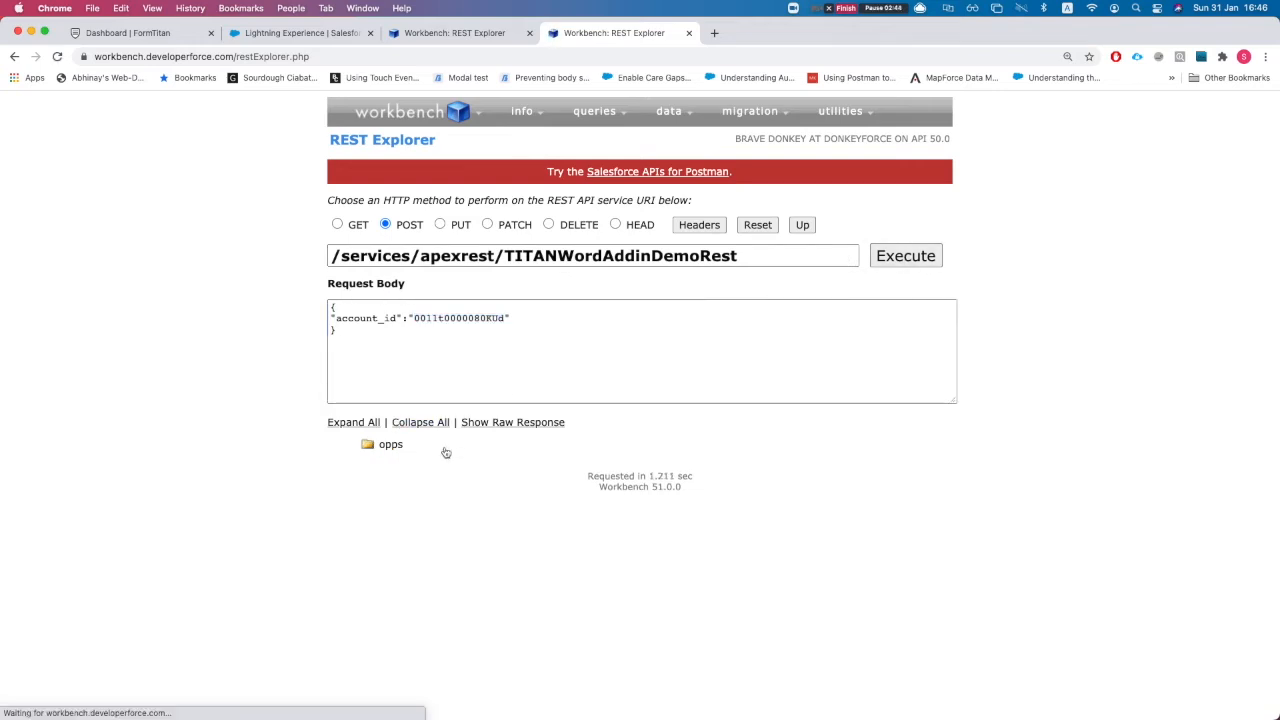
pyautogui.click(373, 444)
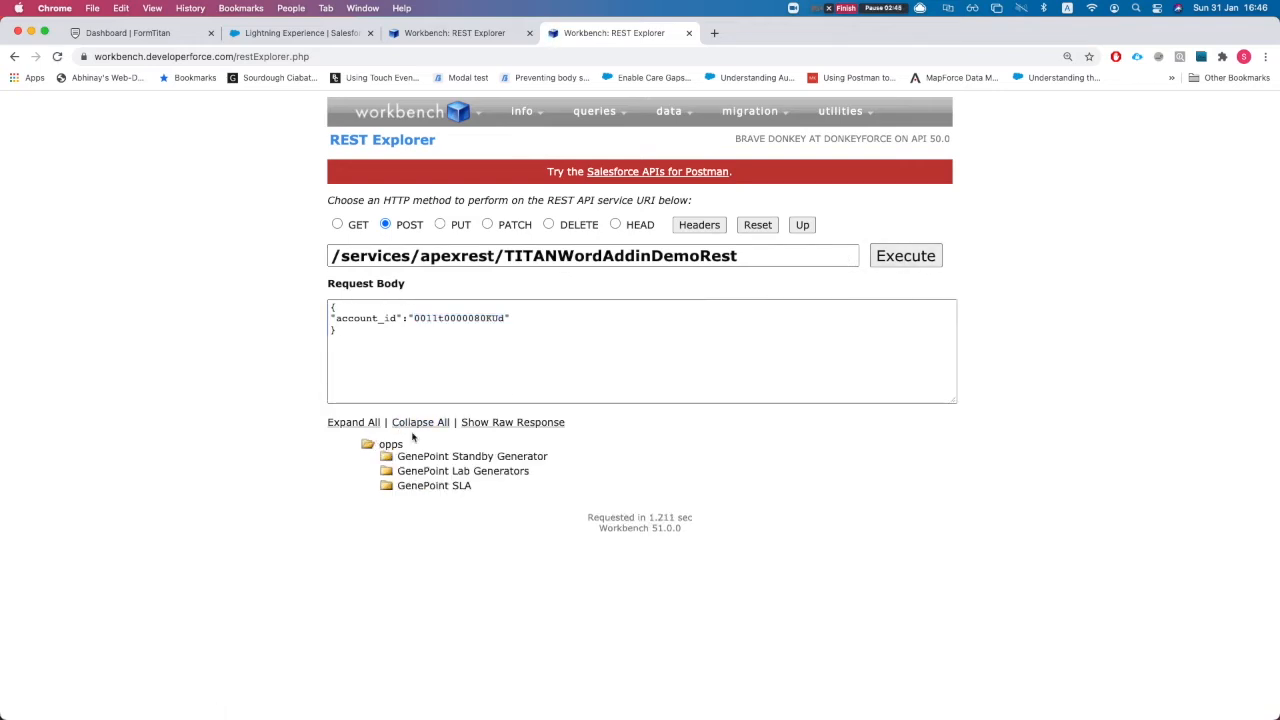
# Show the raw response and examine the fields of each opportunity in the returned opps array.
pyautogui.click(497, 424)
pyautogui.scroll(-10, 820, 520)
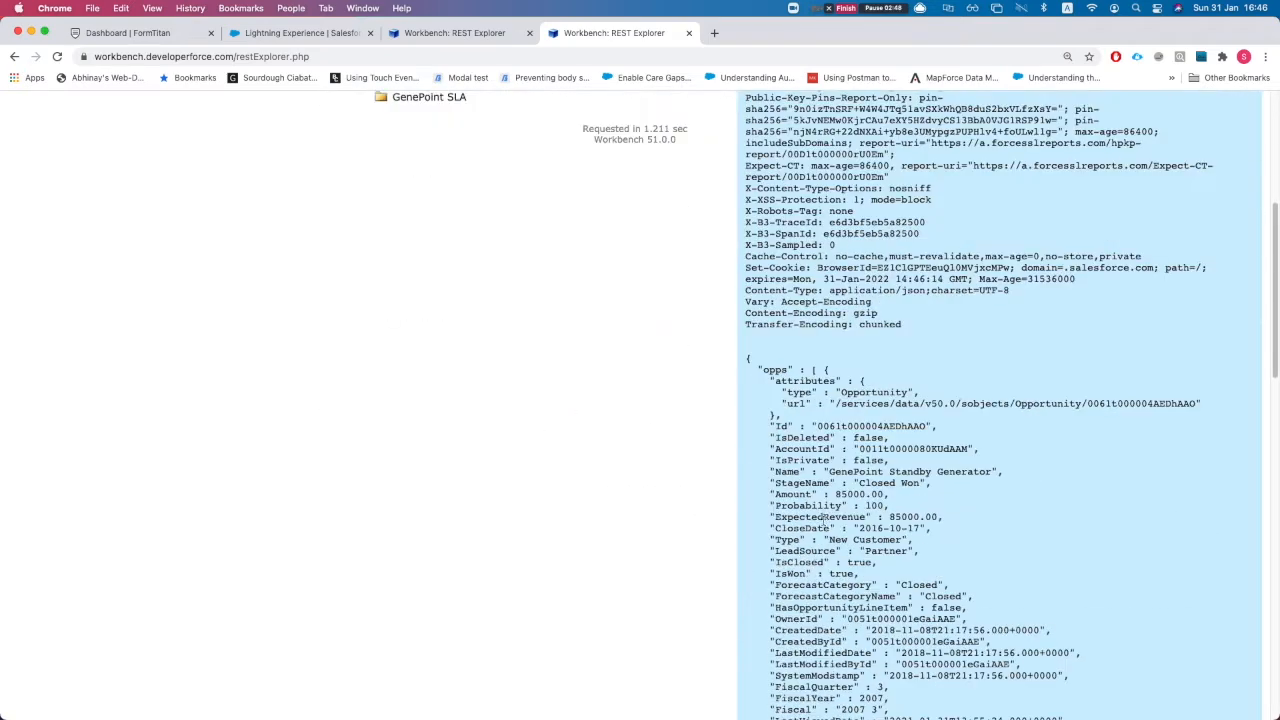
pyautogui.scroll(-12, 858, 482)
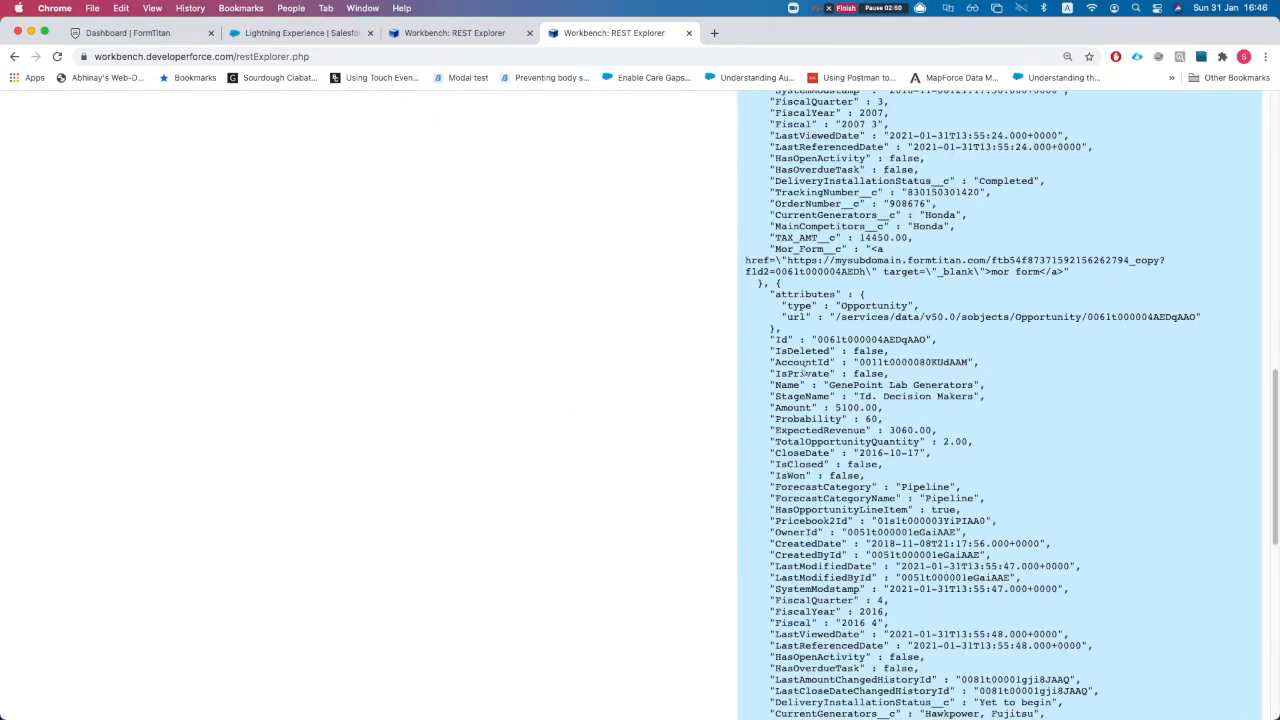
pyautogui.scroll(-7, 812, 228)
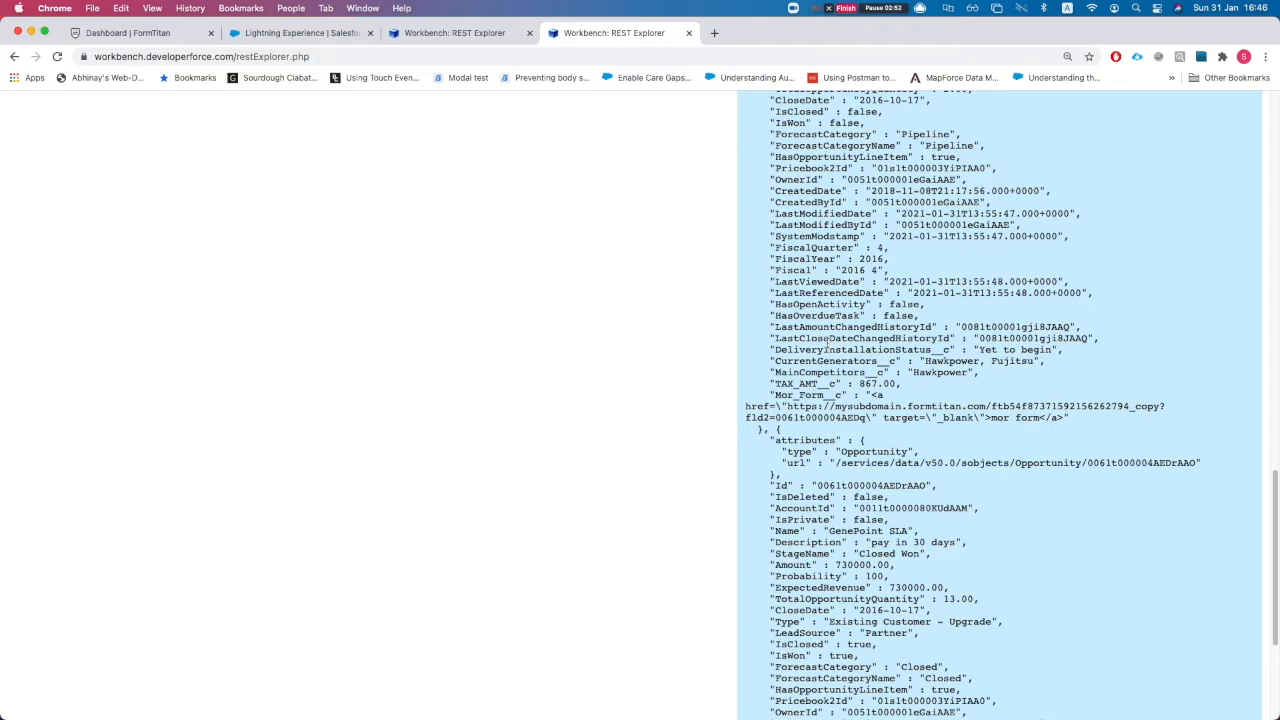
pyautogui.scroll(-5, 840, 360)
pyautogui.scroll(20, 852, 385)
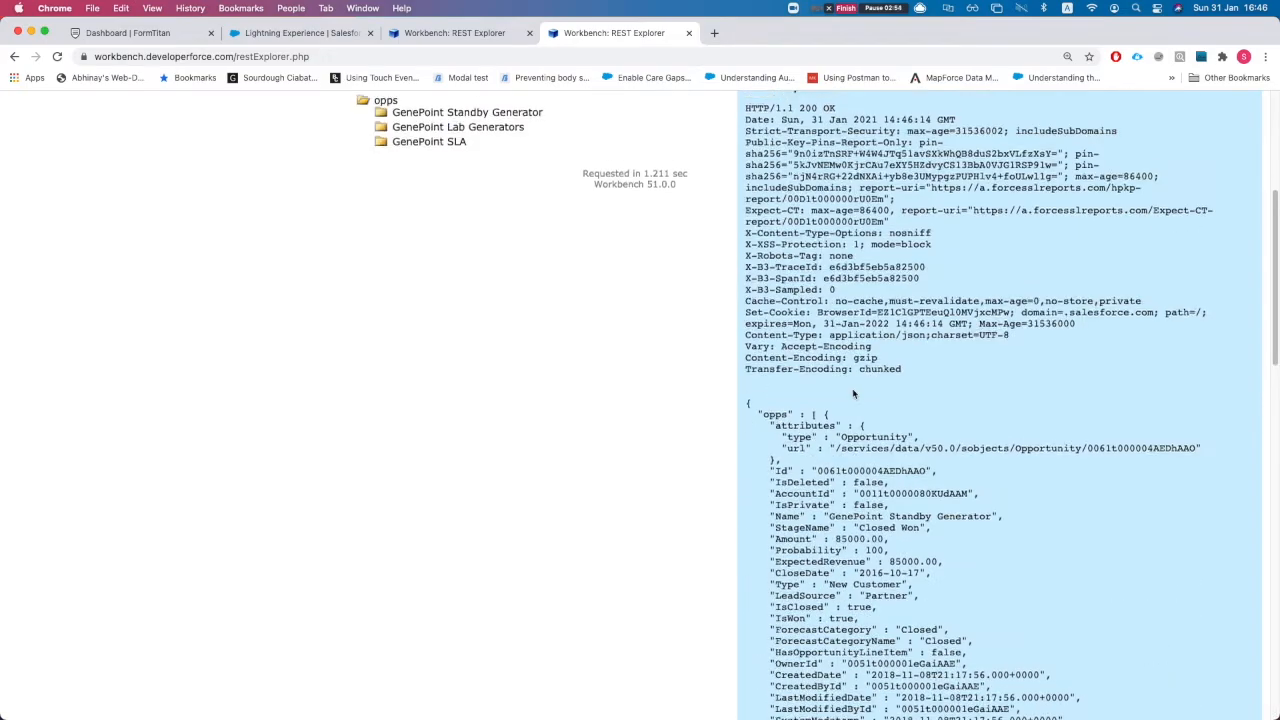
# Switch to Word and insert a FormTitan field for the Account object's Account Name, with the comment Acc.
pyautogui.hotkey('ctrl', 'Up')
pyautogui.click(346, 303)
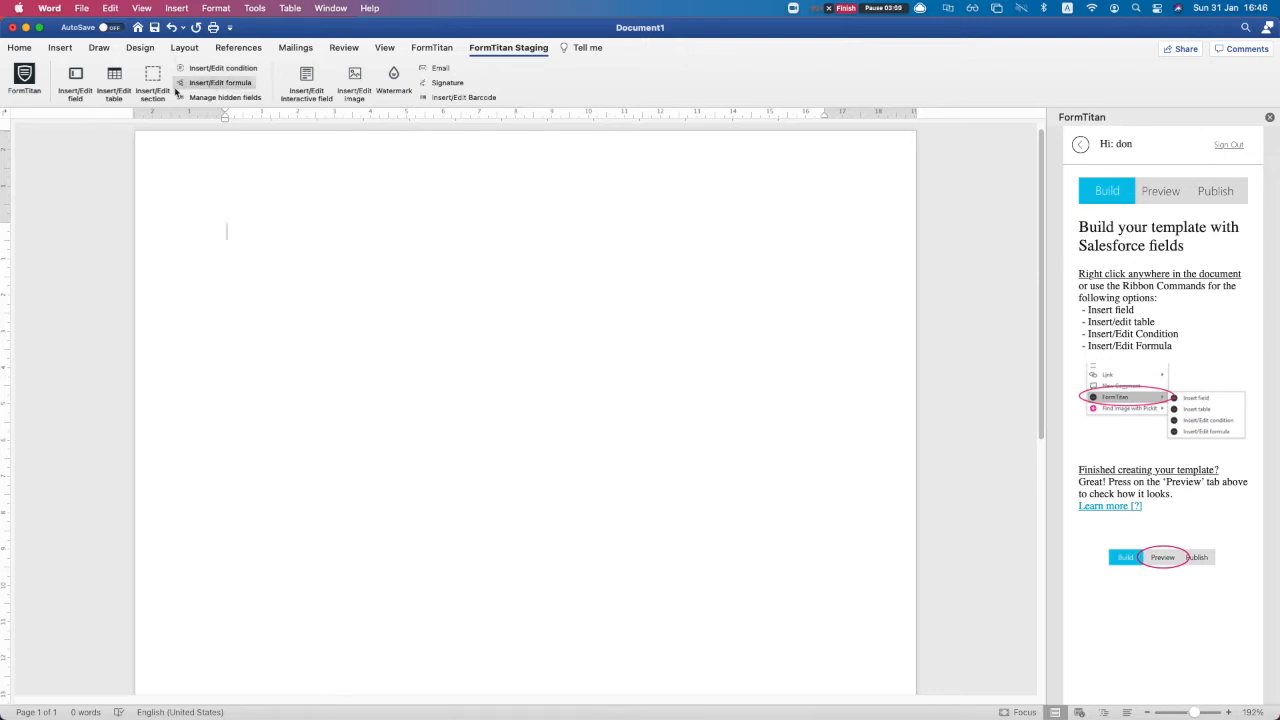
pyautogui.click(76, 82)
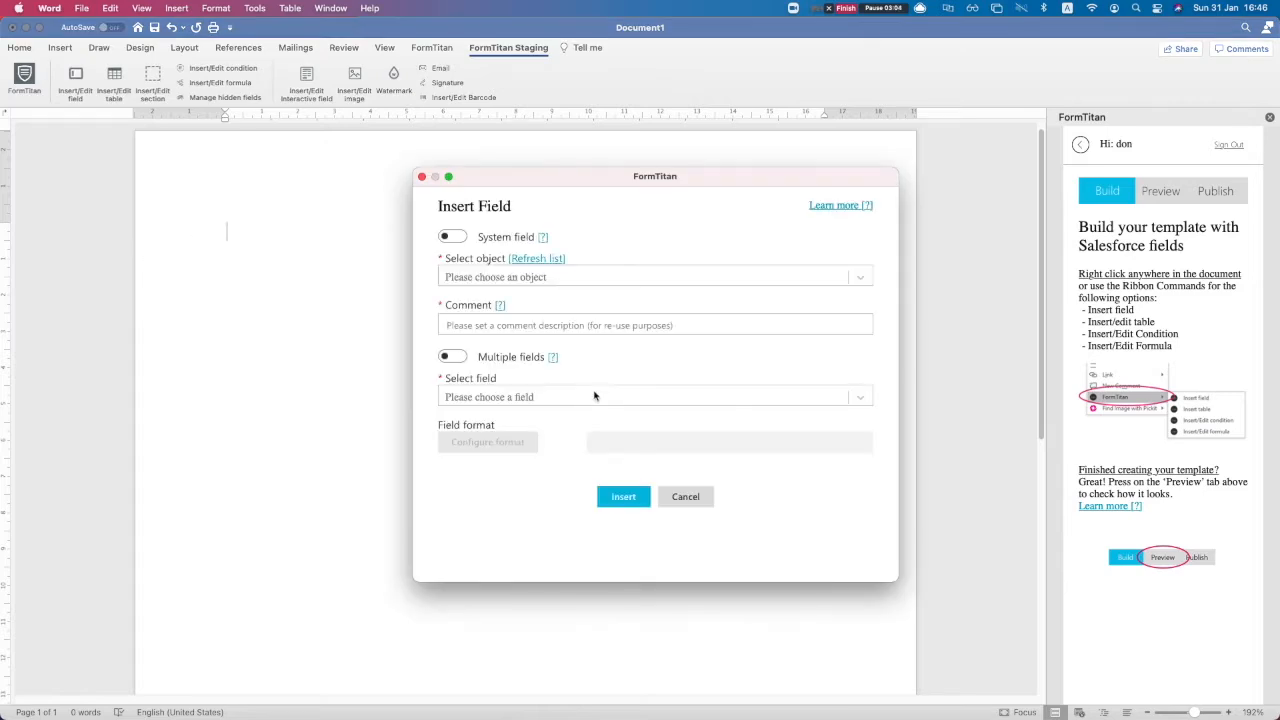
pyautogui.click(510, 277)
pyautogui.write('acc')
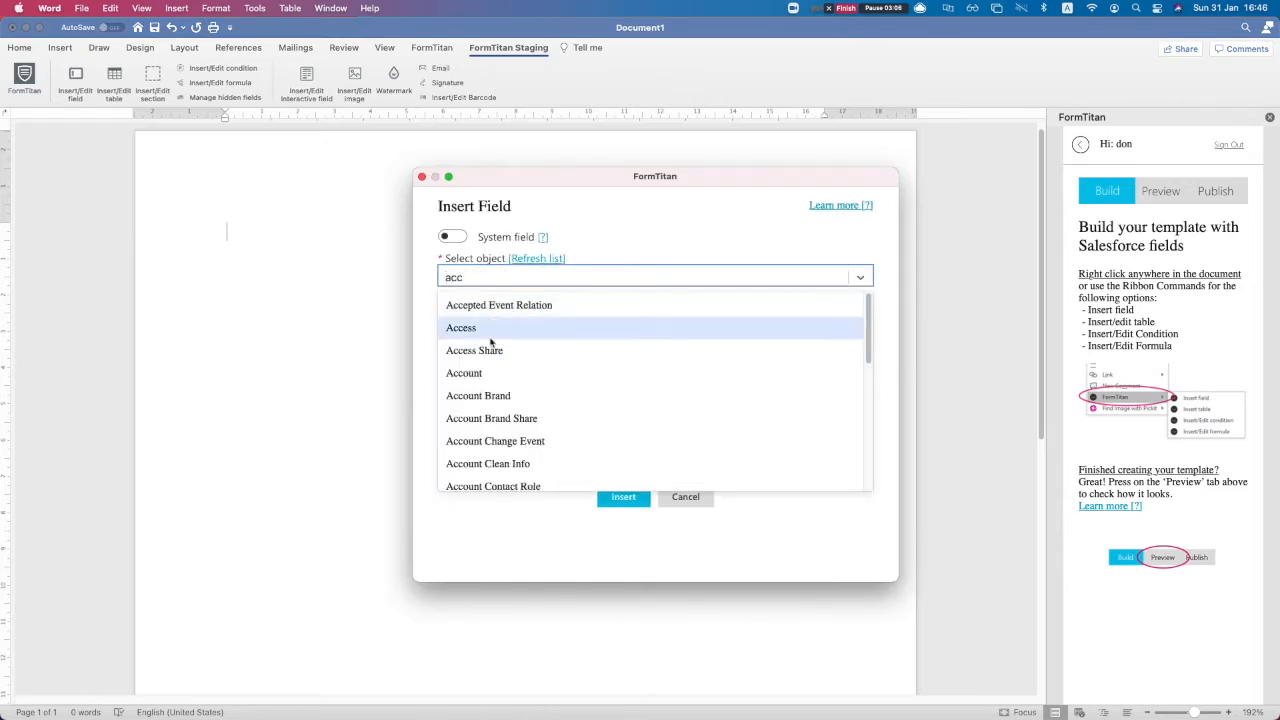
pyautogui.click(493, 372)
pyautogui.write('acc')
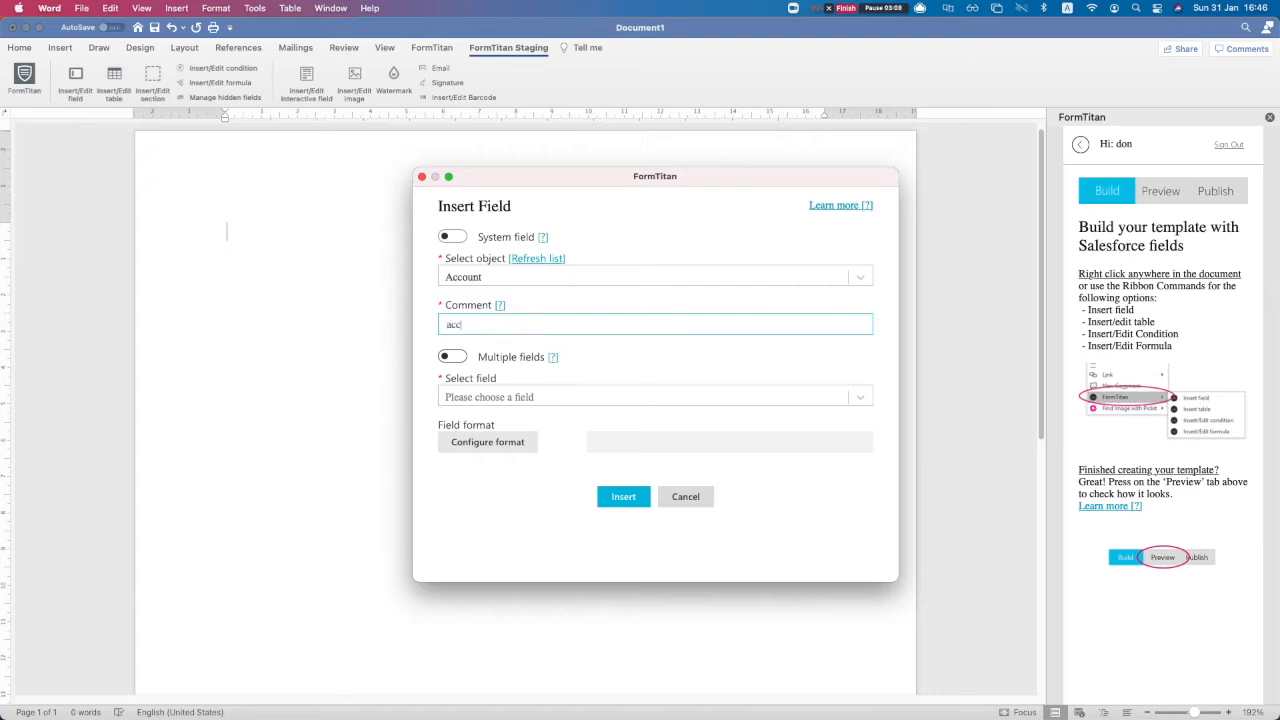
pyautogui.click(545, 397)
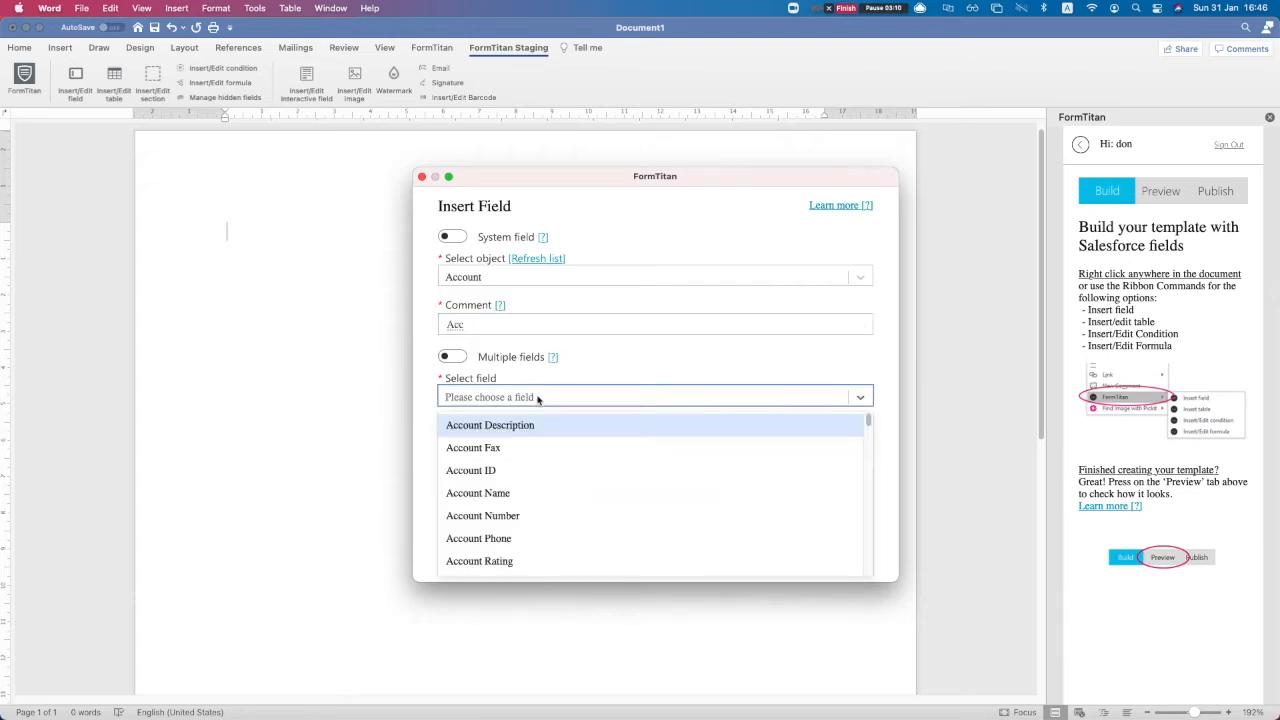
pyautogui.write('acc')
pyautogui.click(485, 493)
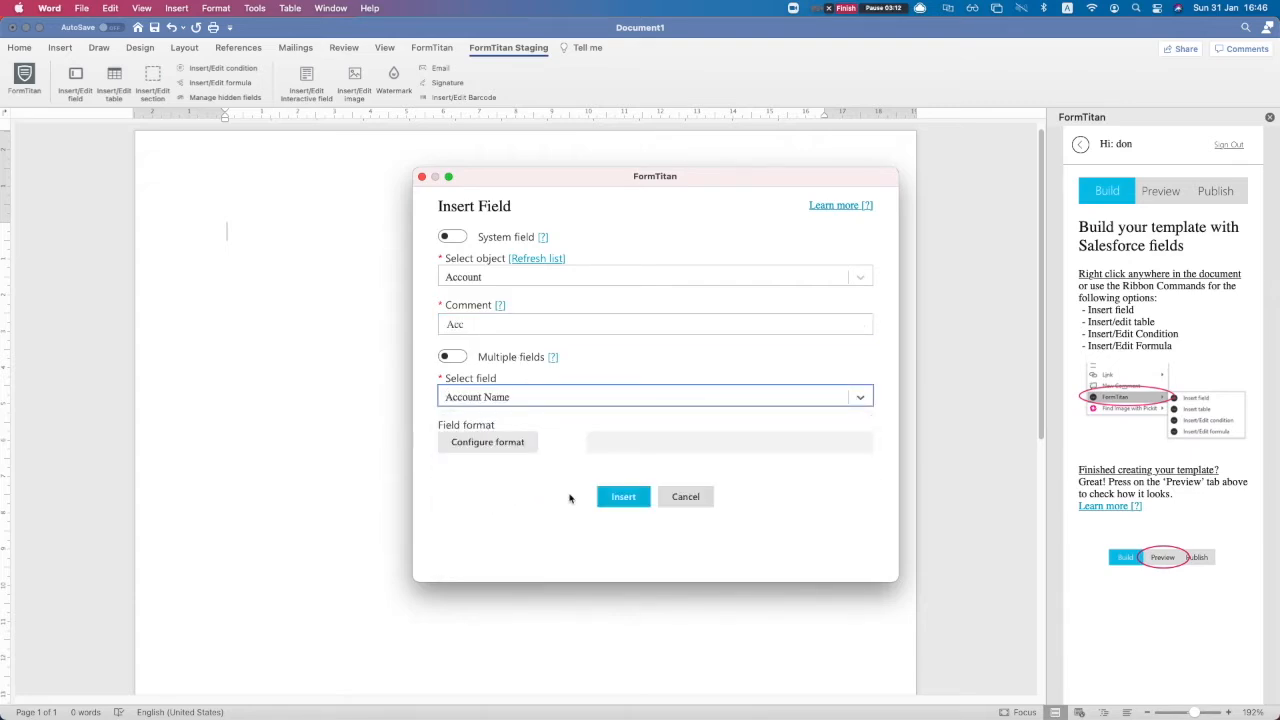
pyautogui.click(612, 496)
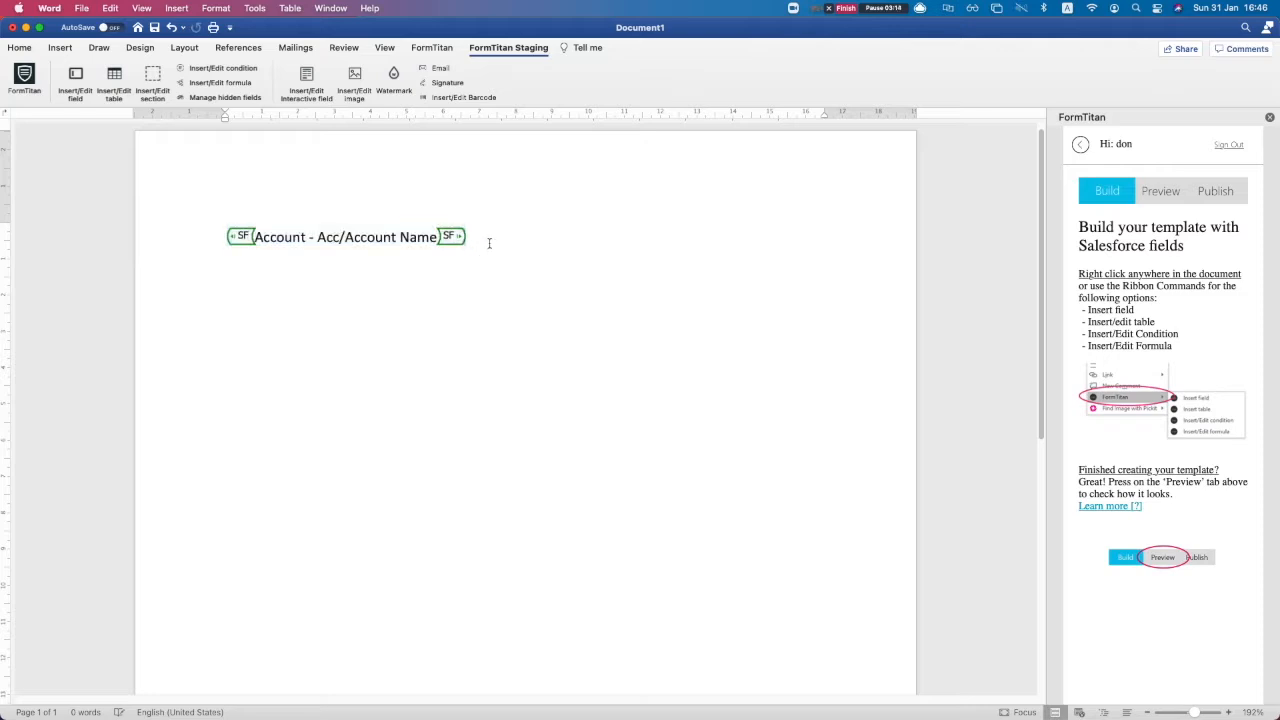
# Start a FormTitan table of type Your APEX and copy the URL mapping name TITANWordAddinDemoRest from the class in VS Code.
pyautogui.click(114, 88)
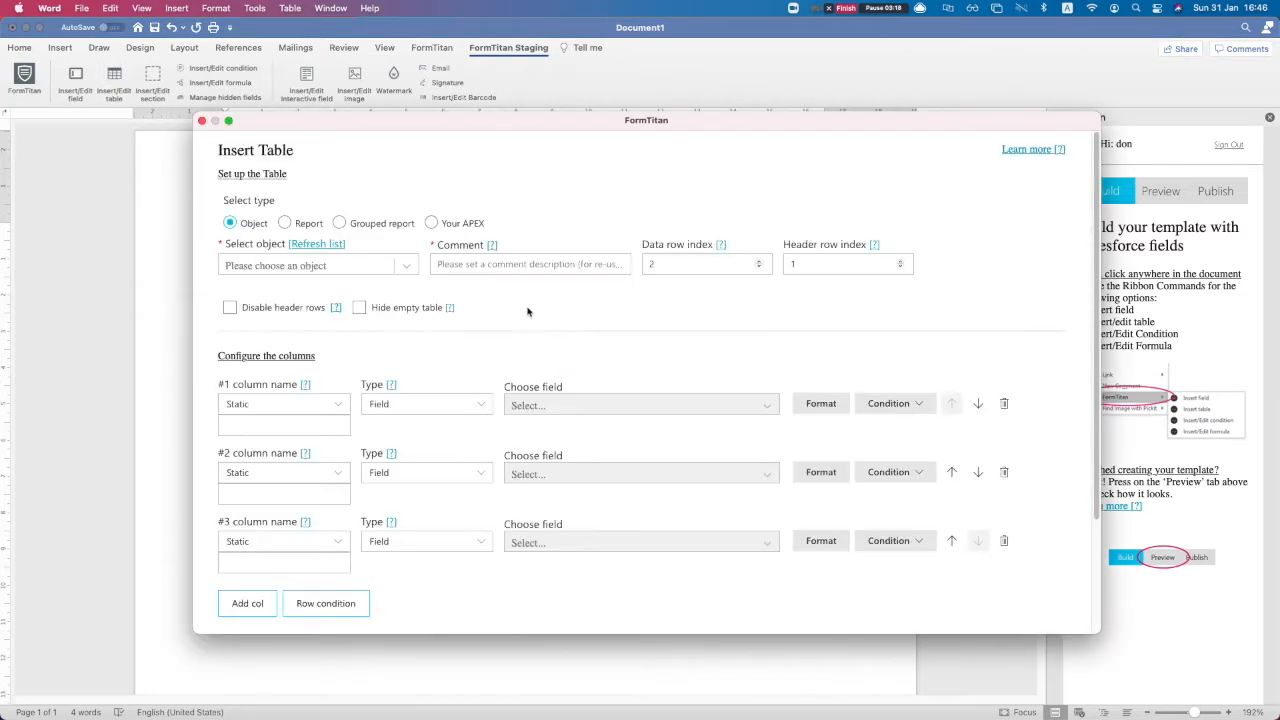
pyautogui.click(431, 223)
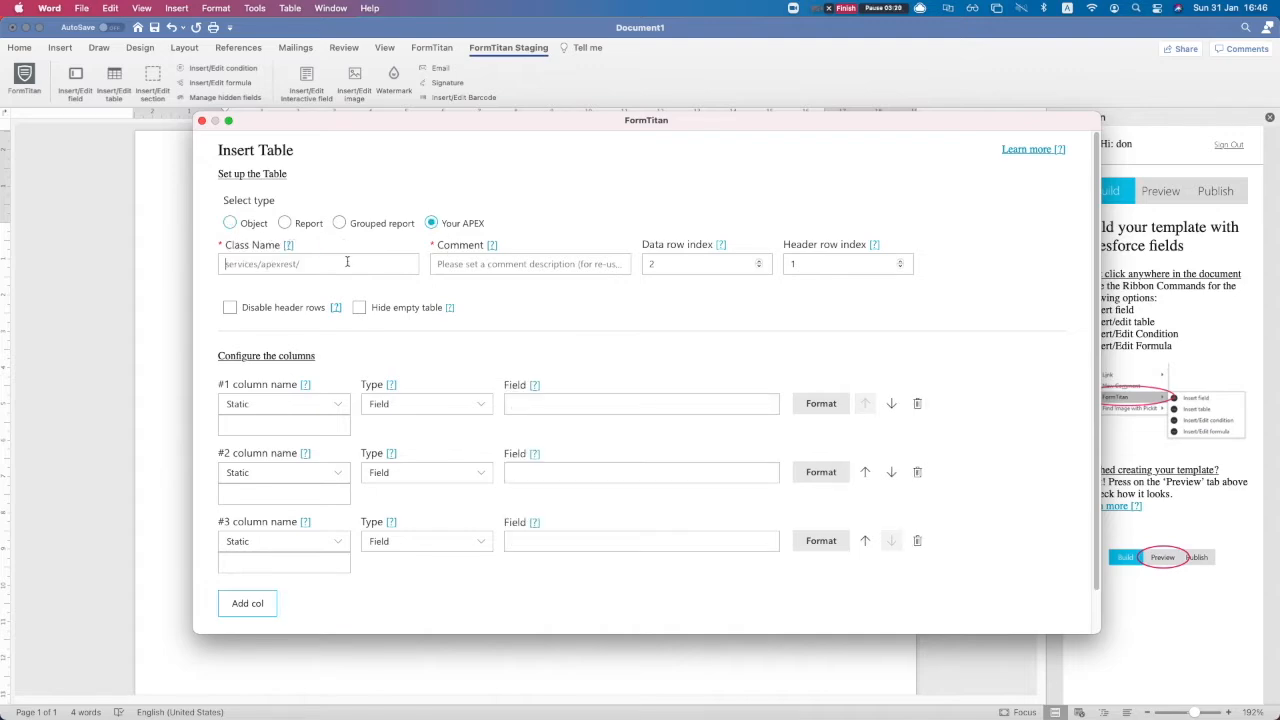
pyautogui.hotkey('ctrl', 'Up')
pyautogui.click(426, 311)
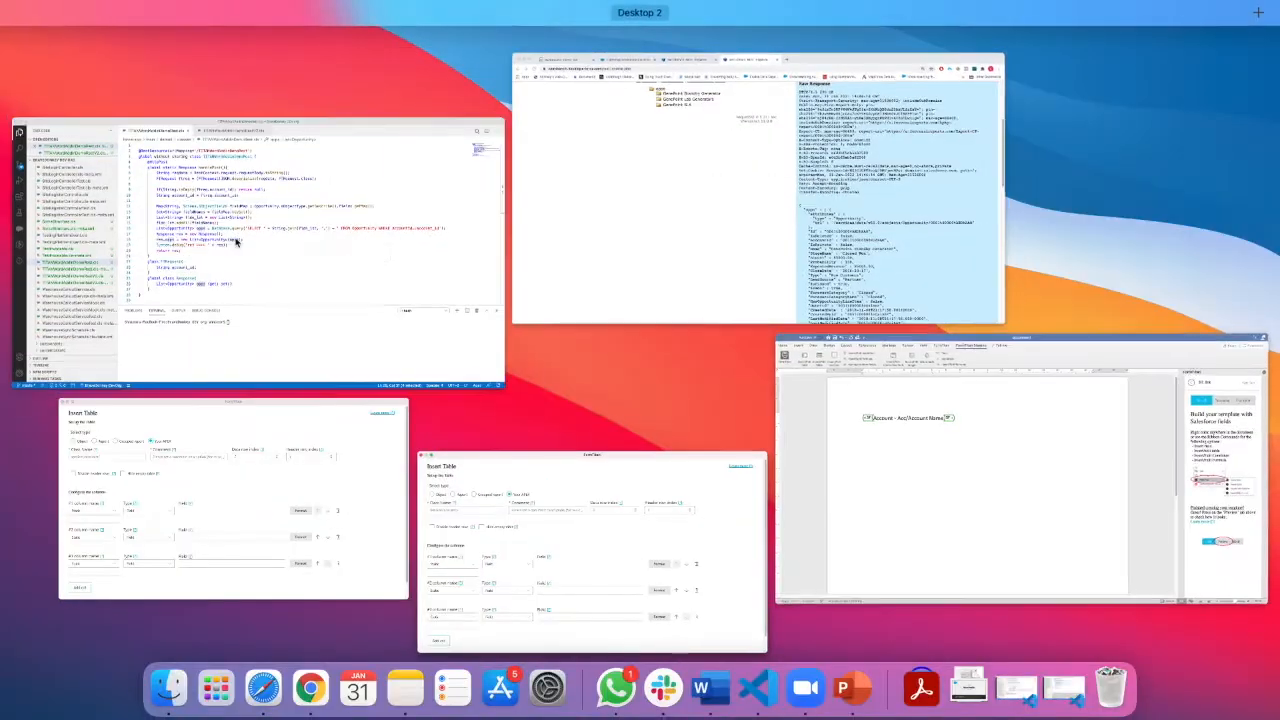
pyautogui.doubleClick(528, 101)
pyautogui.press('super+c')
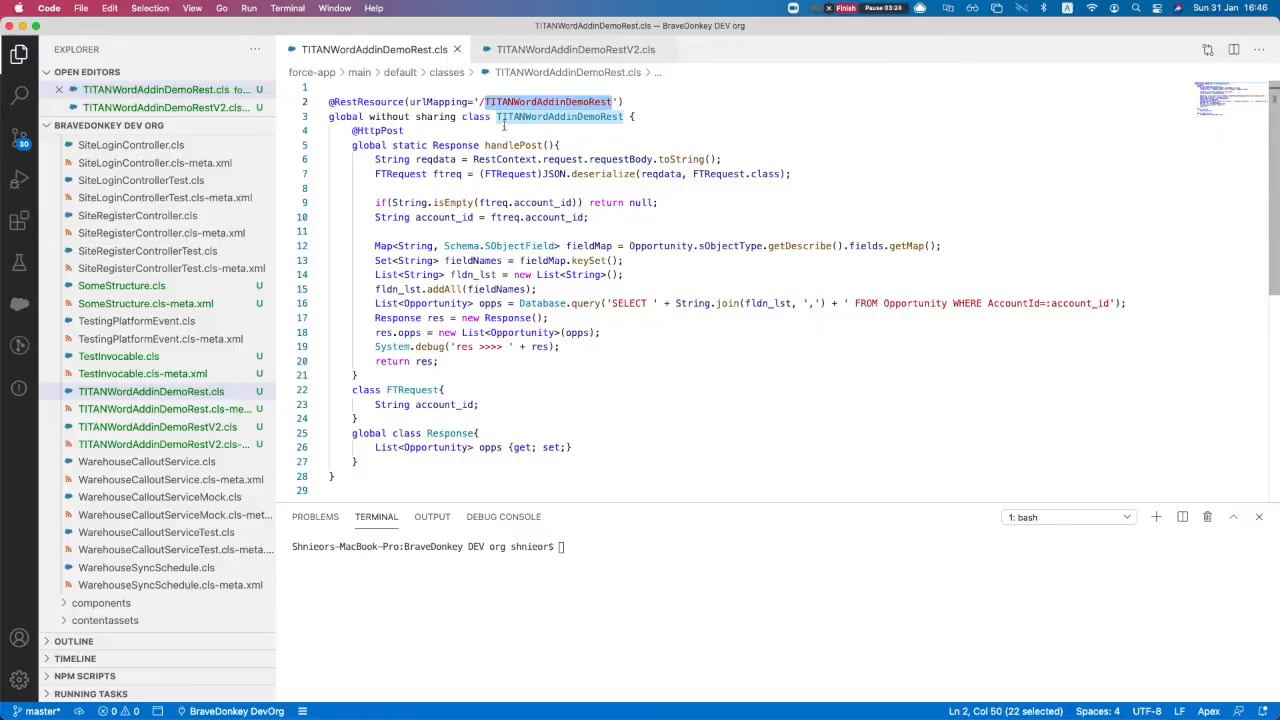
# Switch back to the FormTitan Insert Table dialog and enter TITANWordAddinDemoRest as both the class name and the comment.
pyautogui.hotkey('ctrl', 'Up')
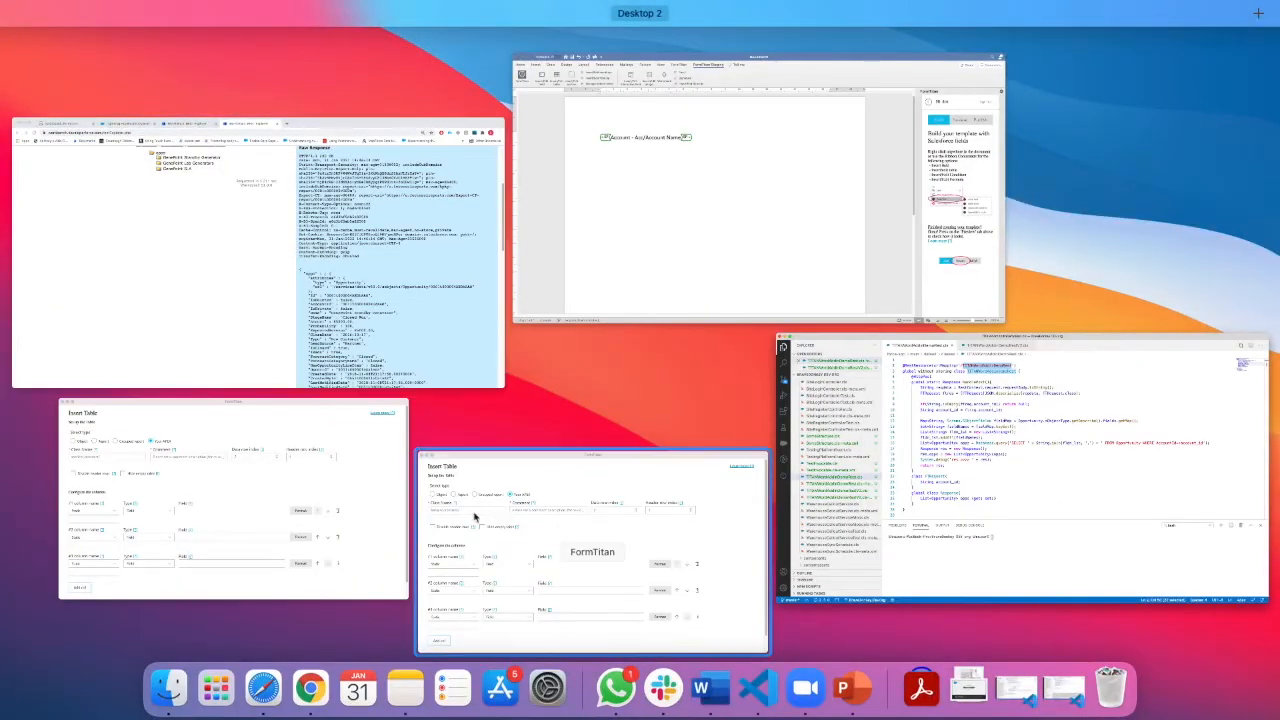
pyautogui.click(346, 480)
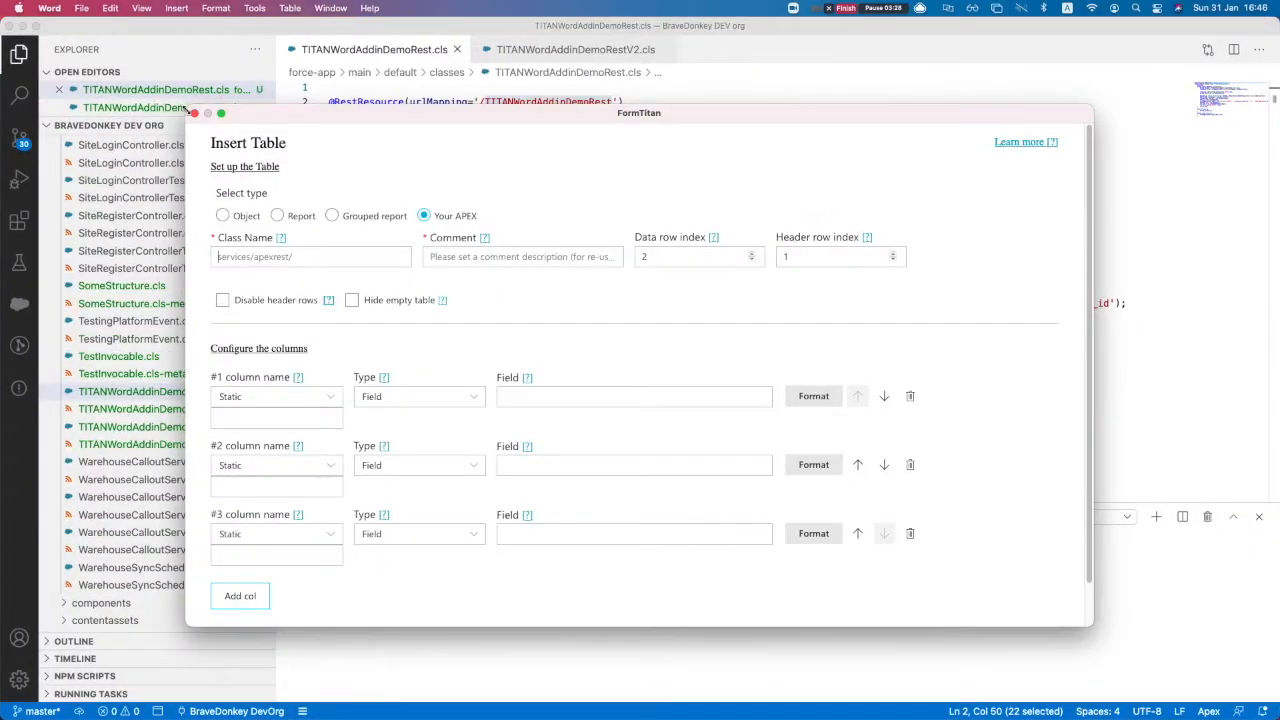
pyautogui.hotkey('ctrl', 'Up')
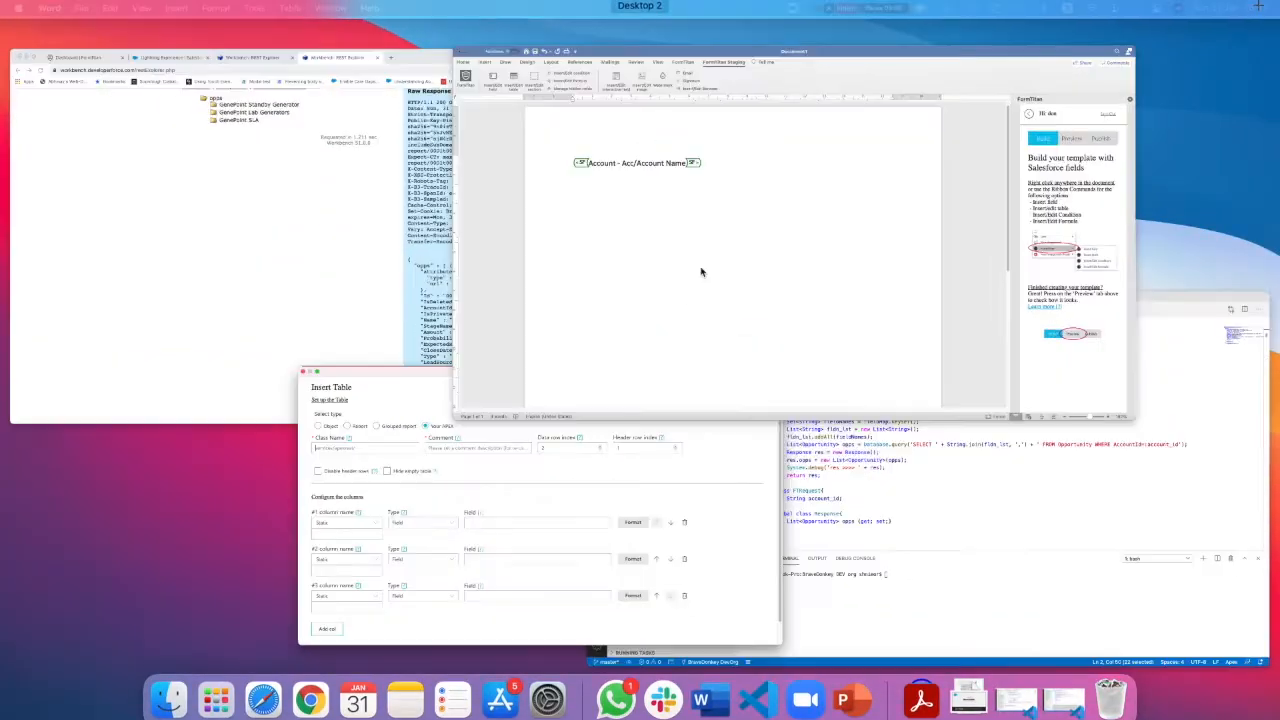
pyautogui.click(701, 272)
pyautogui.click(491, 458)
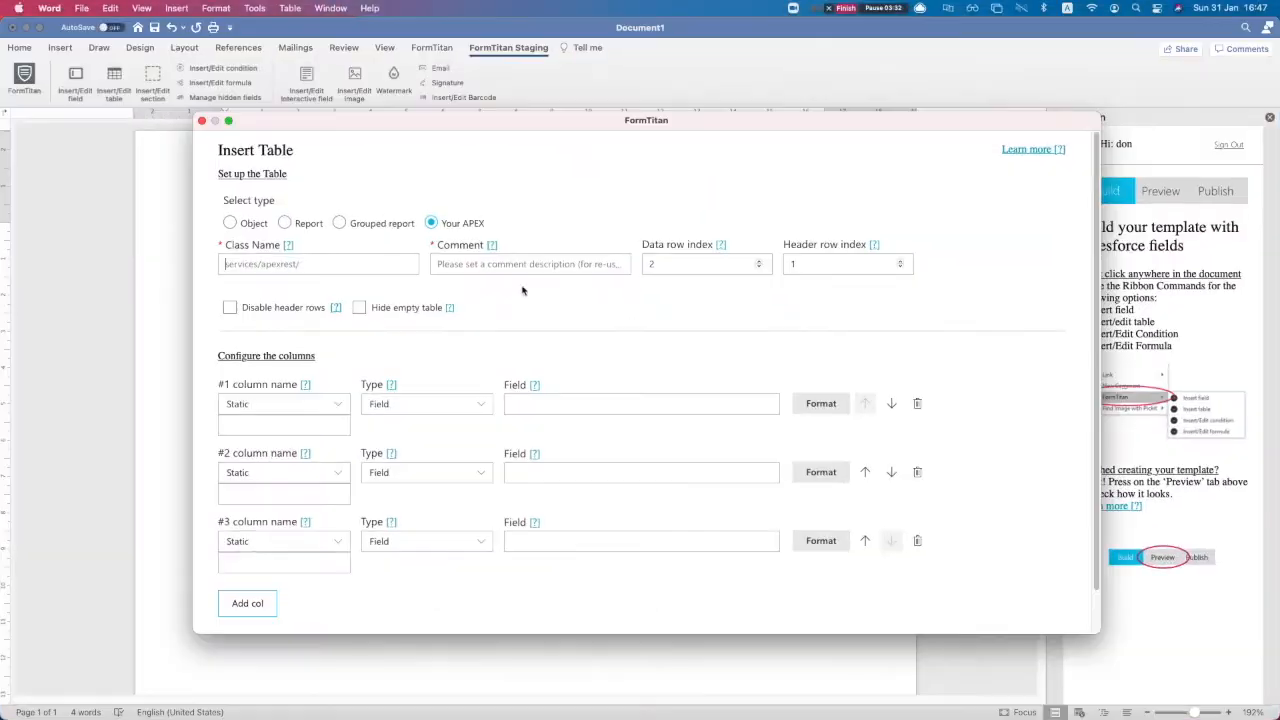
pyautogui.press('super+v')
pyautogui.press('super+v')
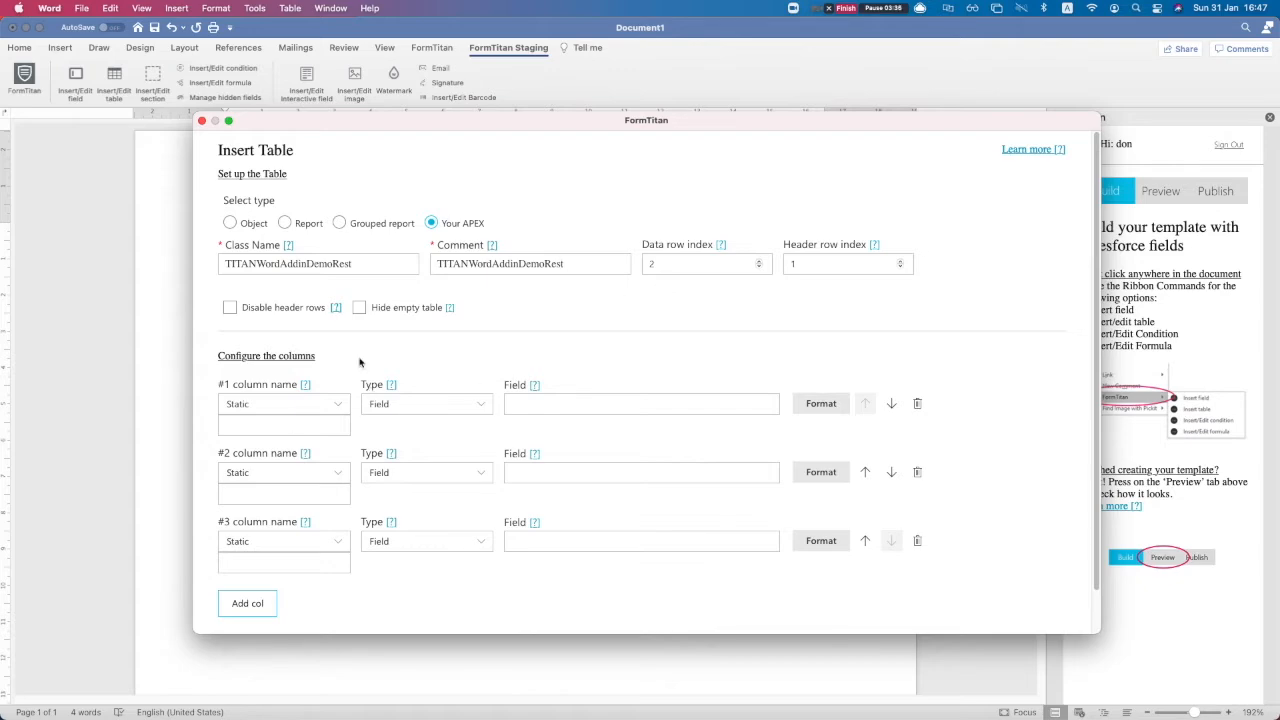
# Switch to REST Explorer in Chrome and copy the StageName field name from the first opportunity in the raw response.
pyautogui.hotkey('ctrl', 'Up')
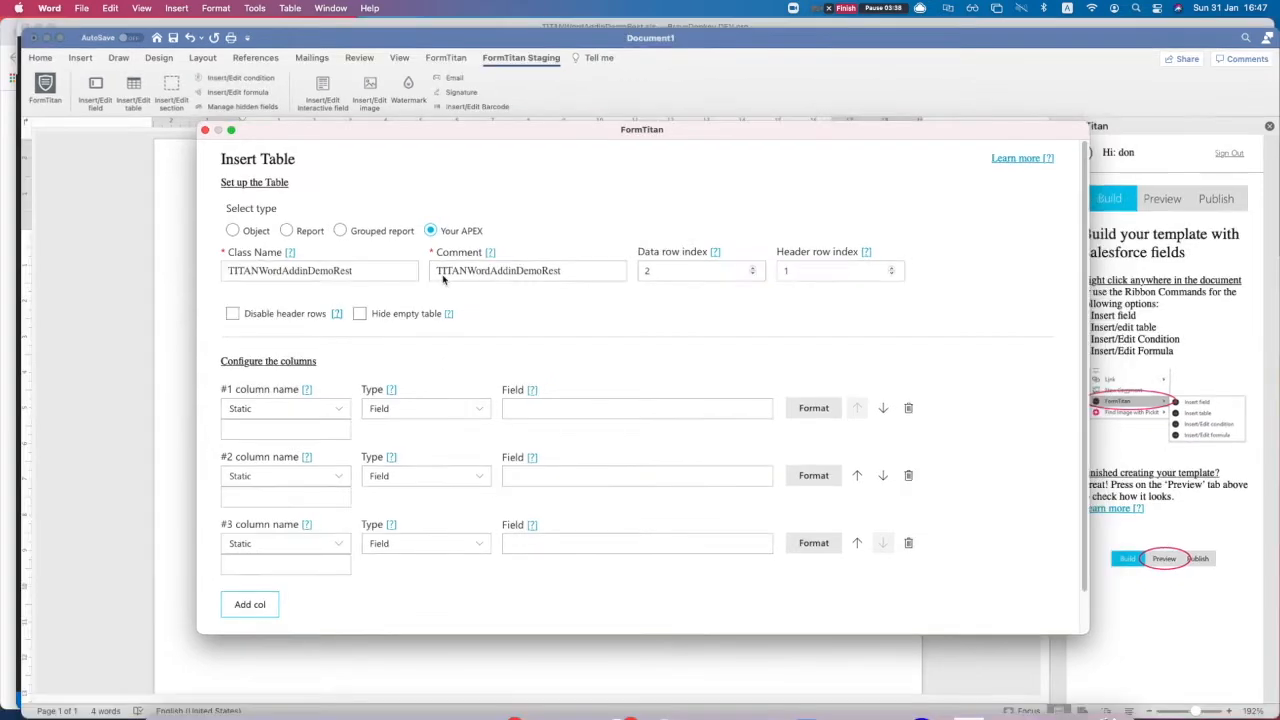
pyautogui.click(466, 263)
pyautogui.scroll(-1, 818, 479)
pyautogui.scroll(5, 818, 479)
pyautogui.scroll(-7, 900, 490)
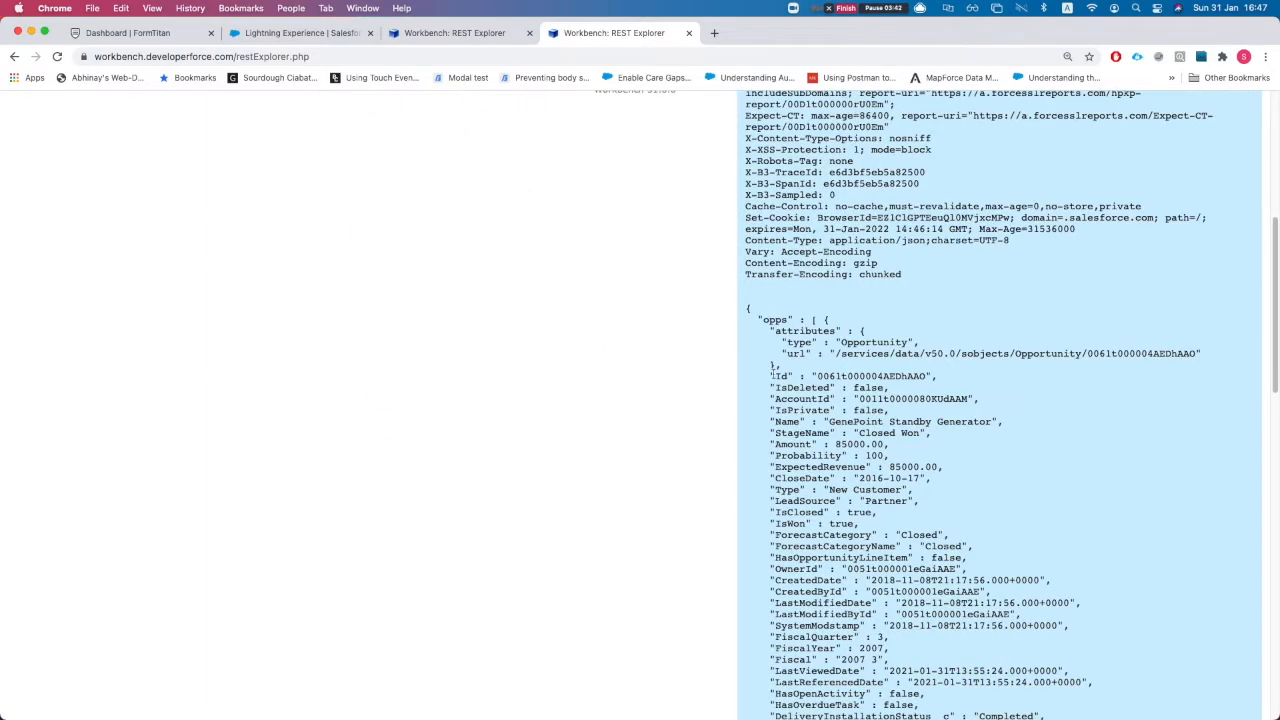
pyautogui.scroll(-3, 805, 415)
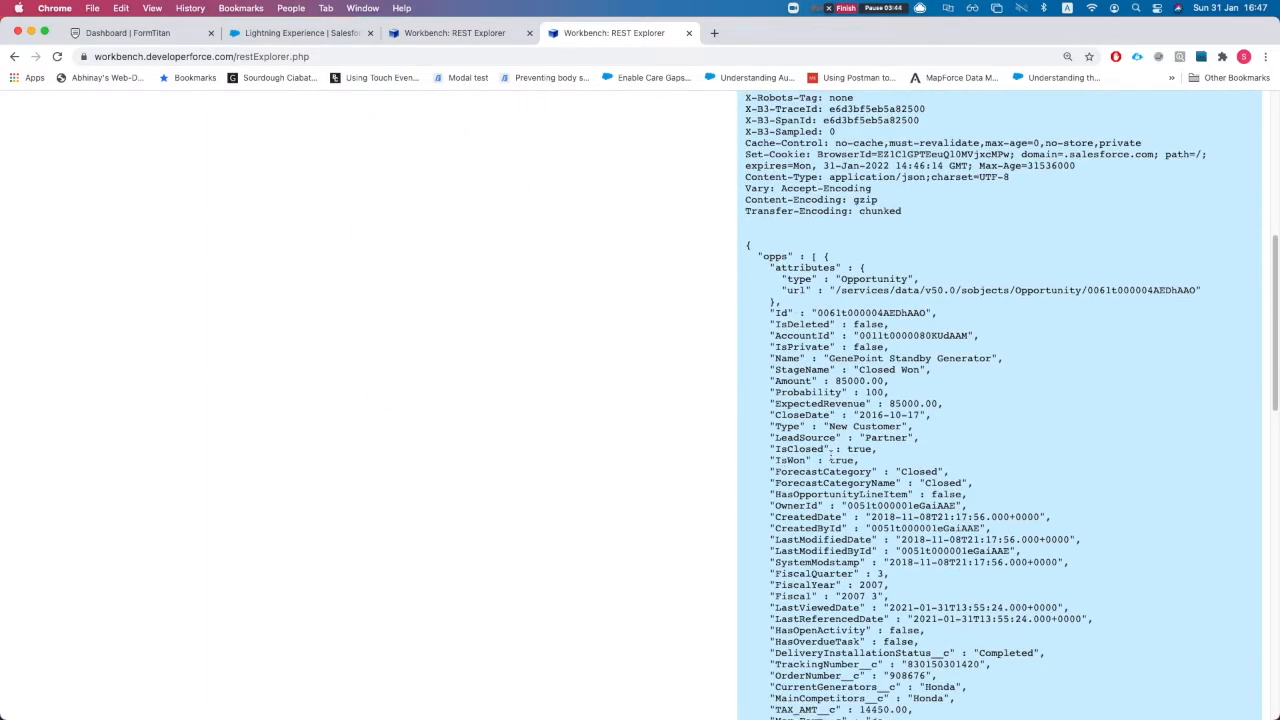
pyautogui.doubleClick(788, 369)
pyautogui.press('super+c')
# Return to the Insert Table dialog, set column 1's name and field to Name, and set column 2's field to StageName.
pyautogui.hotkey('ctrl', 'Up')
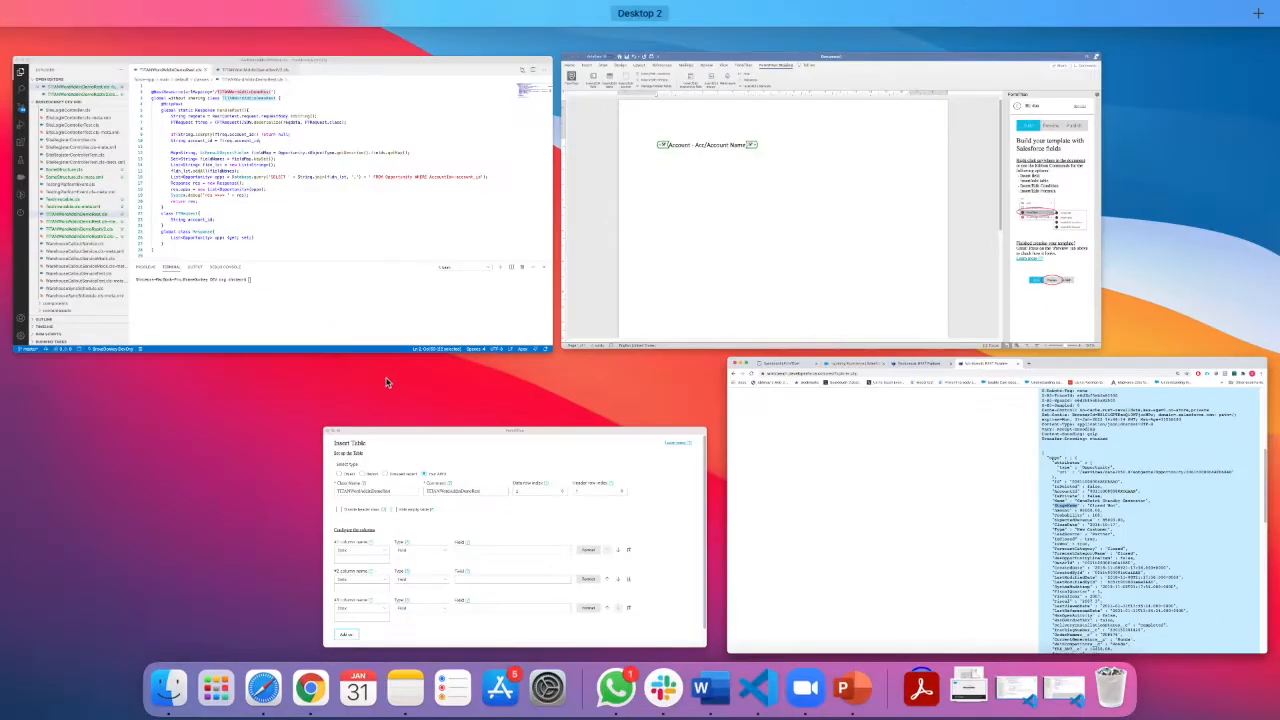
pyautogui.click(586, 551)
pyautogui.click(296, 422)
pyautogui.press('super+v')
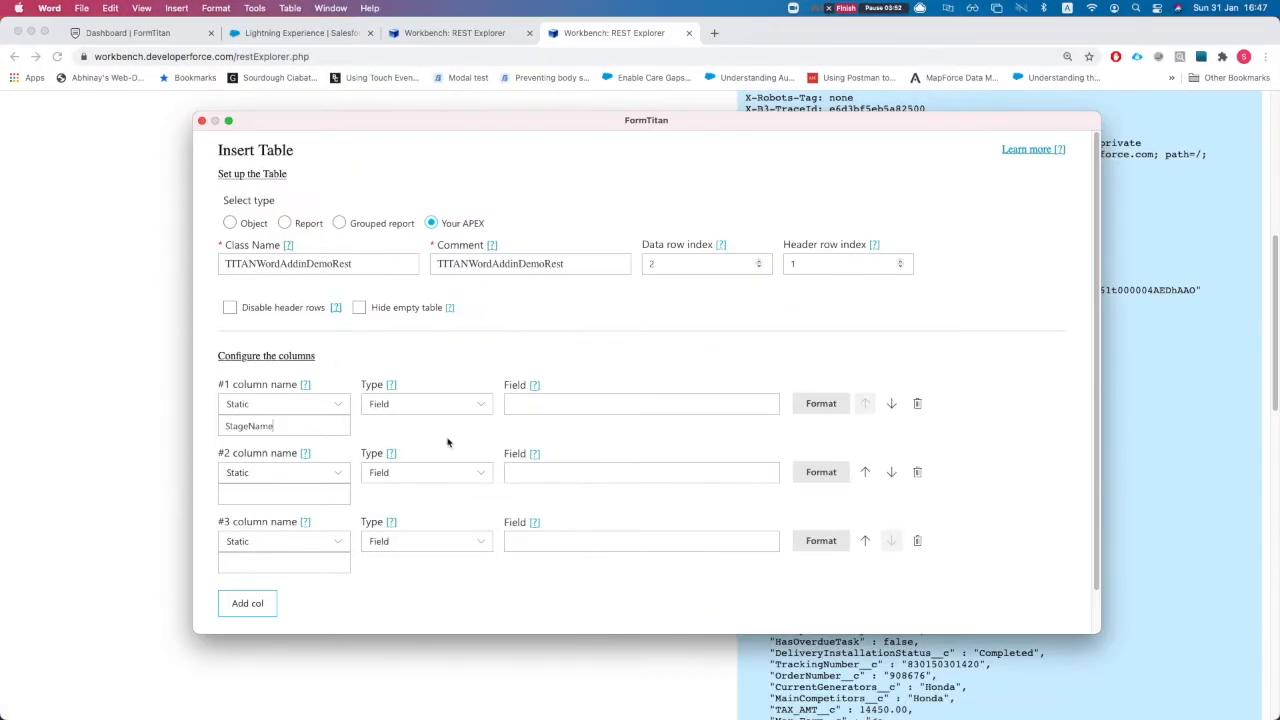
pyautogui.press('super+z')
pyautogui.click(522, 406)
pyautogui.press('super+v')
pyautogui.press('super+z')
pyautogui.press('super+v')
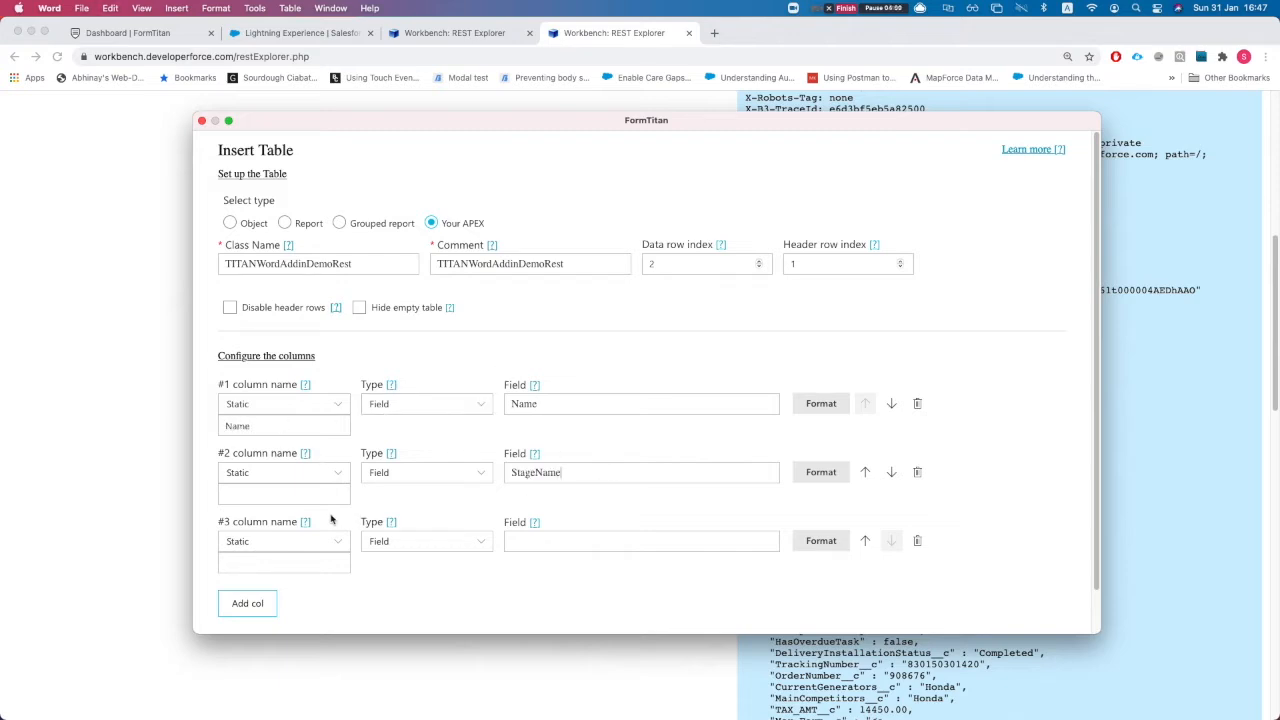
# Name column 2 Stage, and set up column 3 with the name Opportunity Amount and the field Amount.
pyautogui.click(310, 492)
pyautogui.write('Stage ')
pyautogui.write('Amo')
pyautogui.write('Oppor')
pyautogui.write('tunity a')
pyautogui.press('BackSpace')
pyautogui.write('Am')
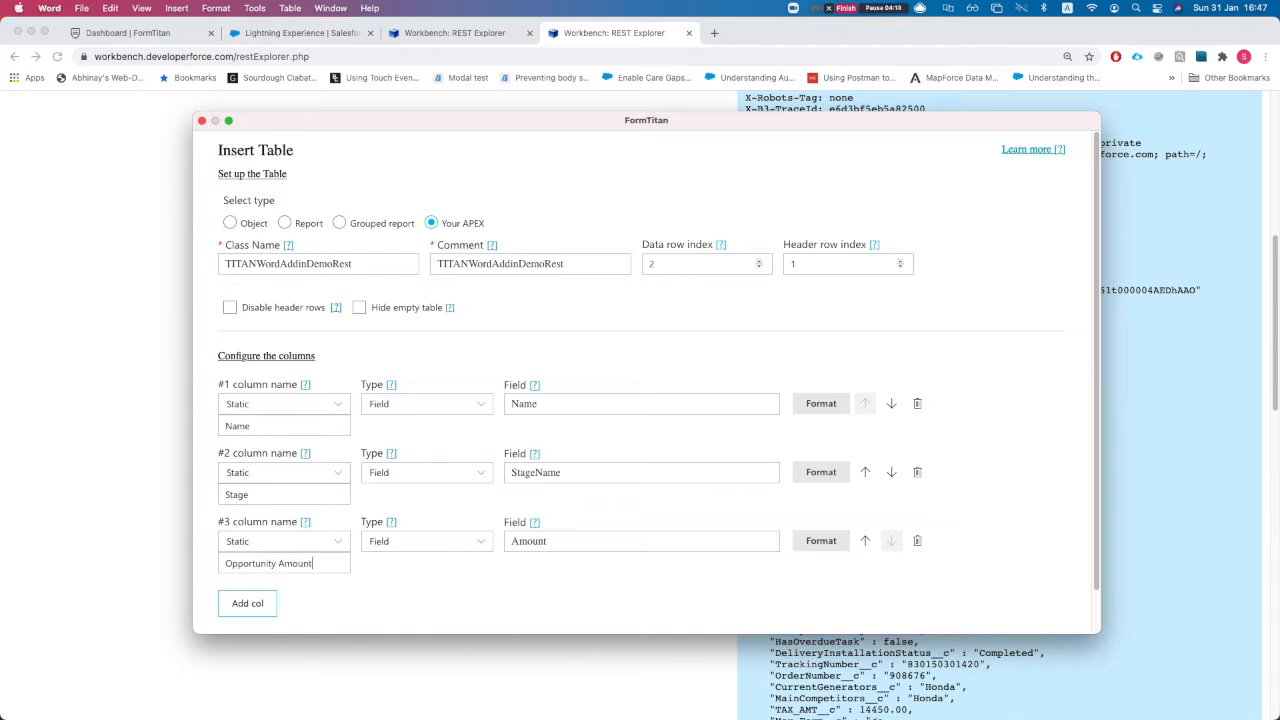
# Insert the configured table into the document and enlarge it to about the full width of the text area.
pyautogui.scroll(-2, 620, 560)
pyautogui.click(616, 604)
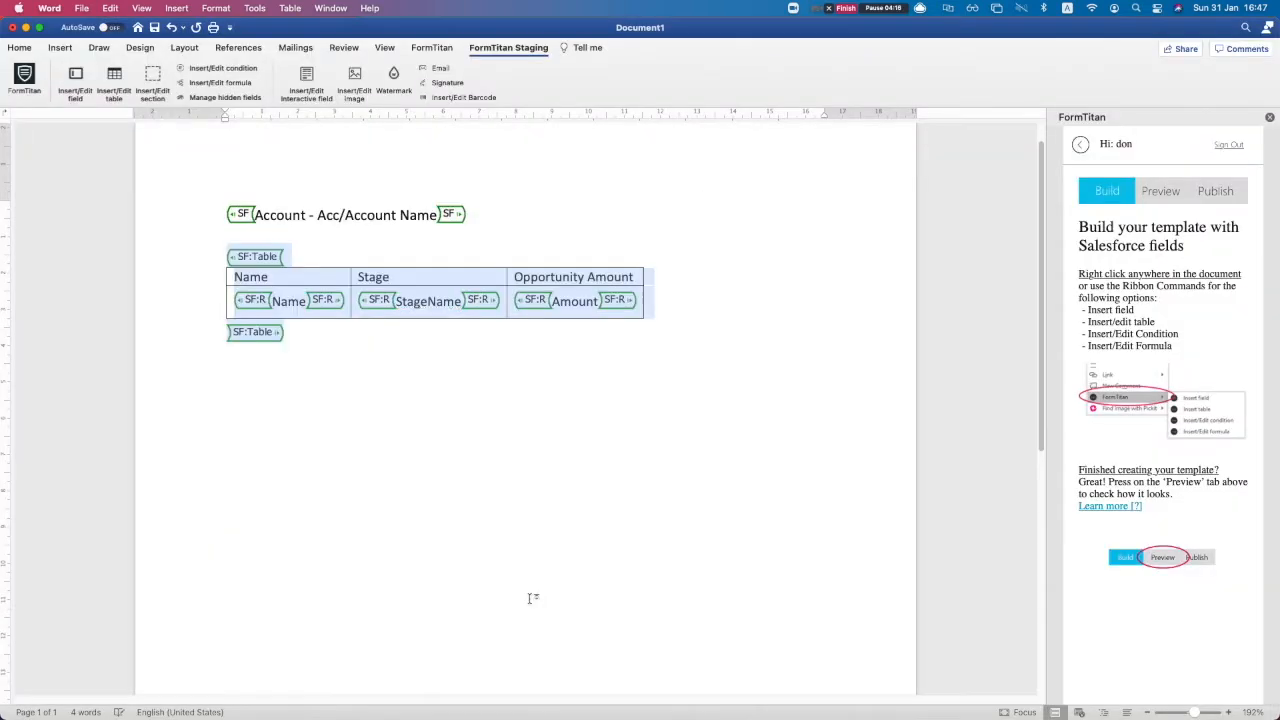
pyautogui.click(731, 305)
pyautogui.moveTo(641, 317); pyautogui.dragTo(813, 329)
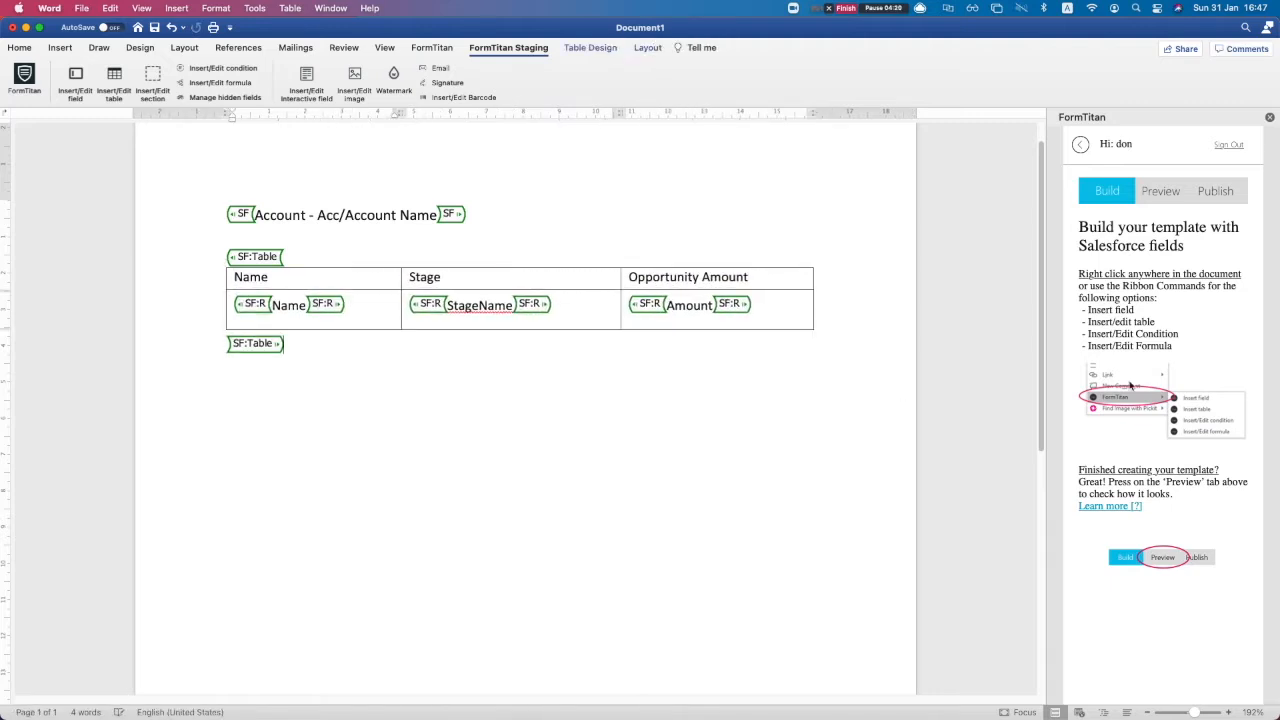
# Open the preview filter for Account - Acc and copy the GenePoint account's record ID from its Salesforce page address in Chrome.
pyautogui.click(1160, 191)
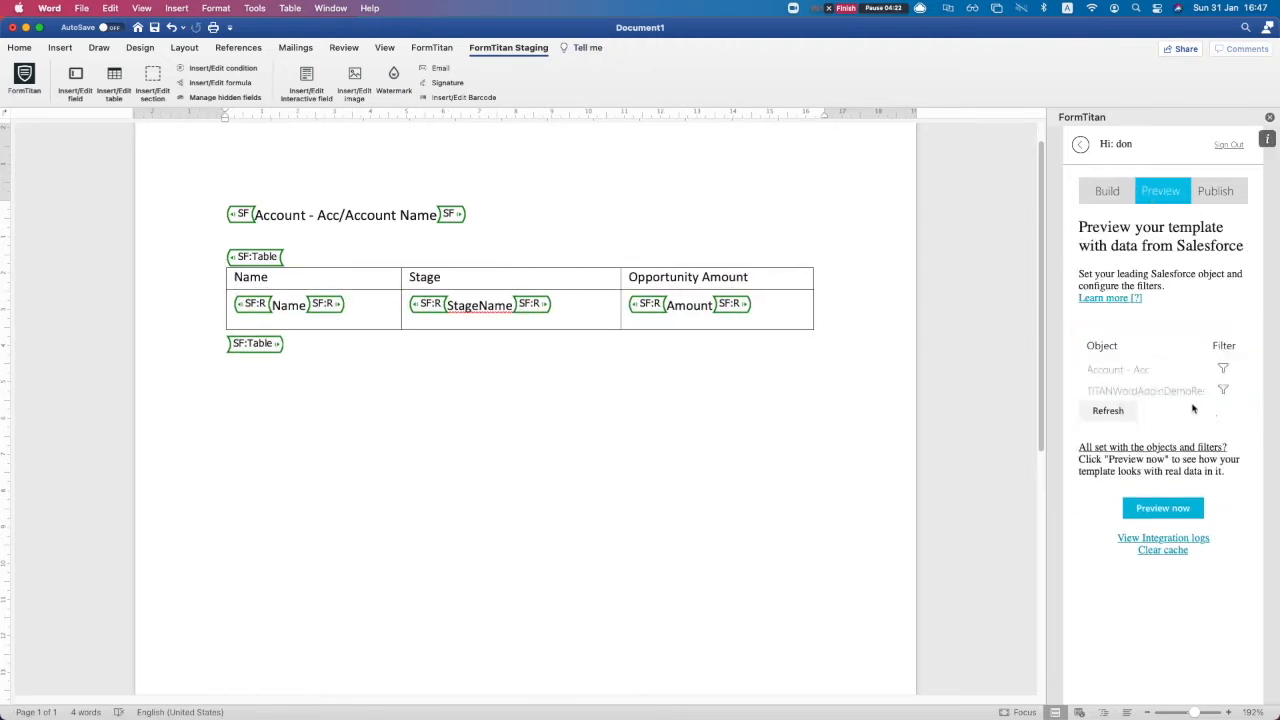
pyautogui.click(1222, 369)
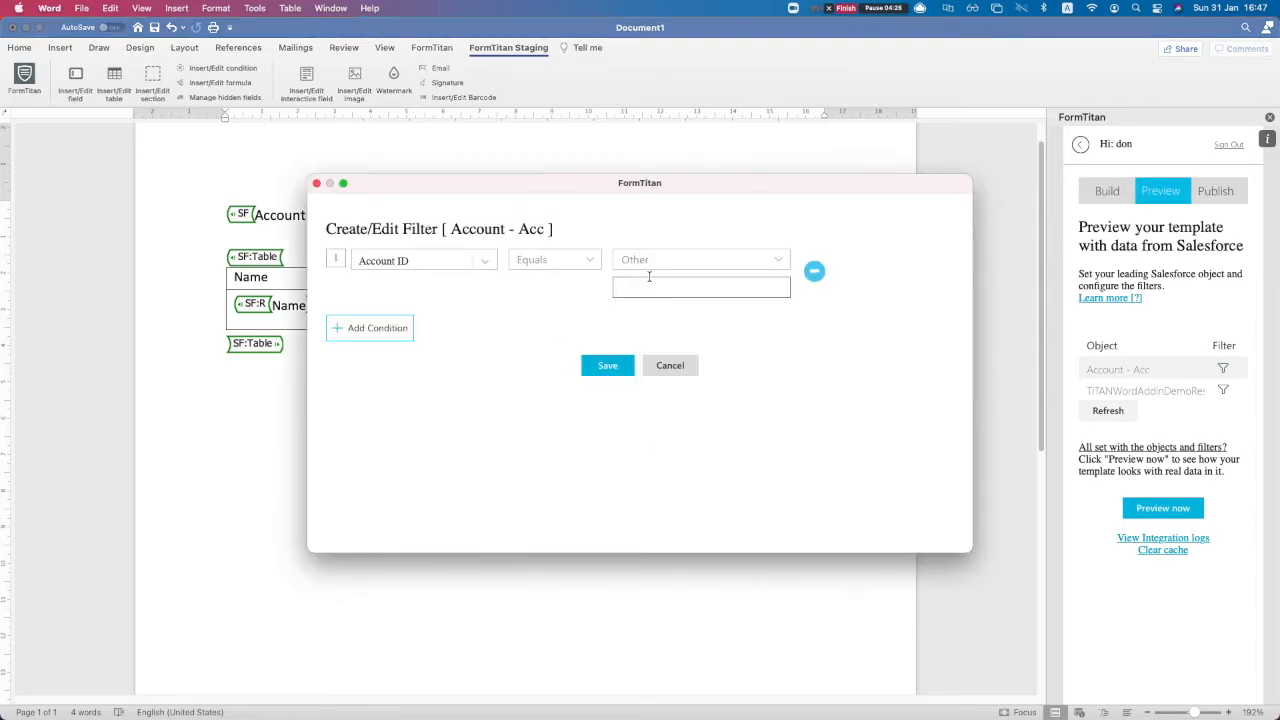
pyautogui.hotkey('ctrl', 'Up')
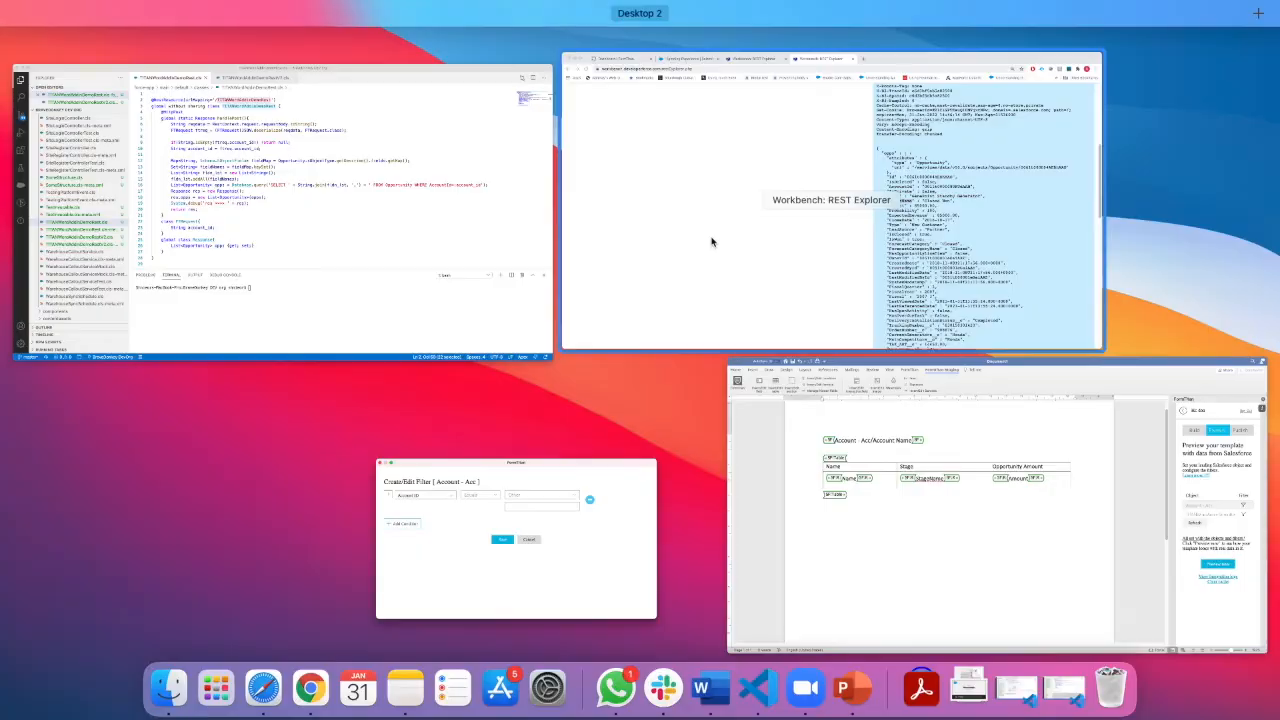
pyautogui.click(712, 241)
pyautogui.click(300, 32)
pyautogui.doubleClick(465, 56)
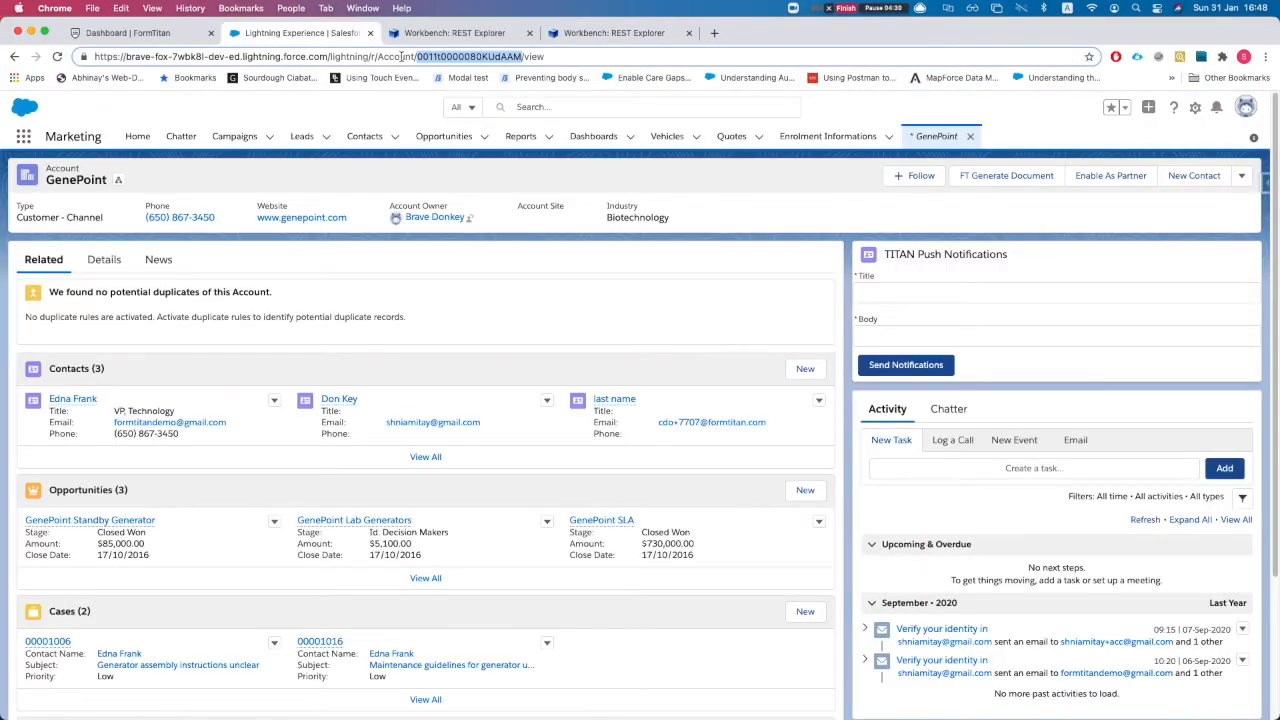
# Set the Account - Acc filter to Account ID equals the GenePoint record ID and save the conditions.
pyautogui.hotkey('ctrl', 'Up')
pyautogui.click(560, 520)
pyautogui.click(676, 287)
pyautogui.write('0011t0000080KUdAAM')
pyautogui.click(607, 365)
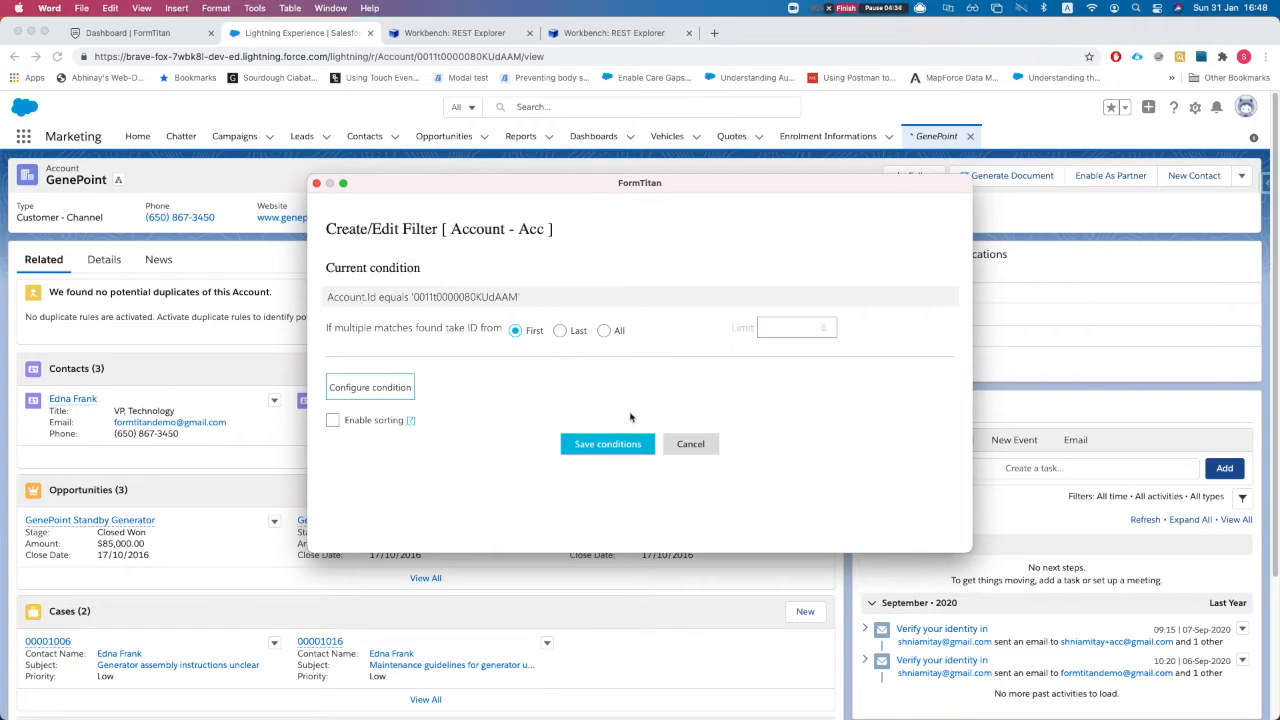
pyautogui.click(597, 446)
# Open the Apex parameters of TITANWordAddinDemoRest in Word and copy the variable name account_id from the FTRequest class in VS Code.
pyautogui.hotkey('ctrl', 'Up')
pyautogui.click(1073, 484)
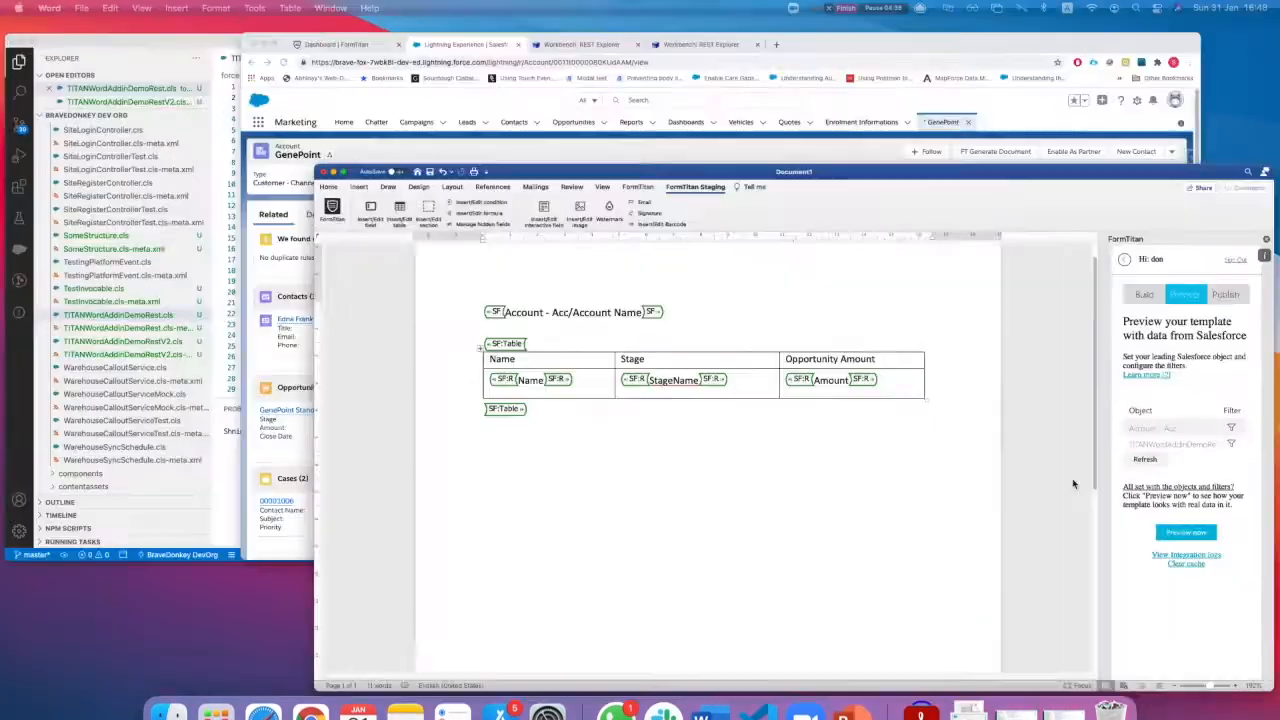
pyautogui.click(1222, 390)
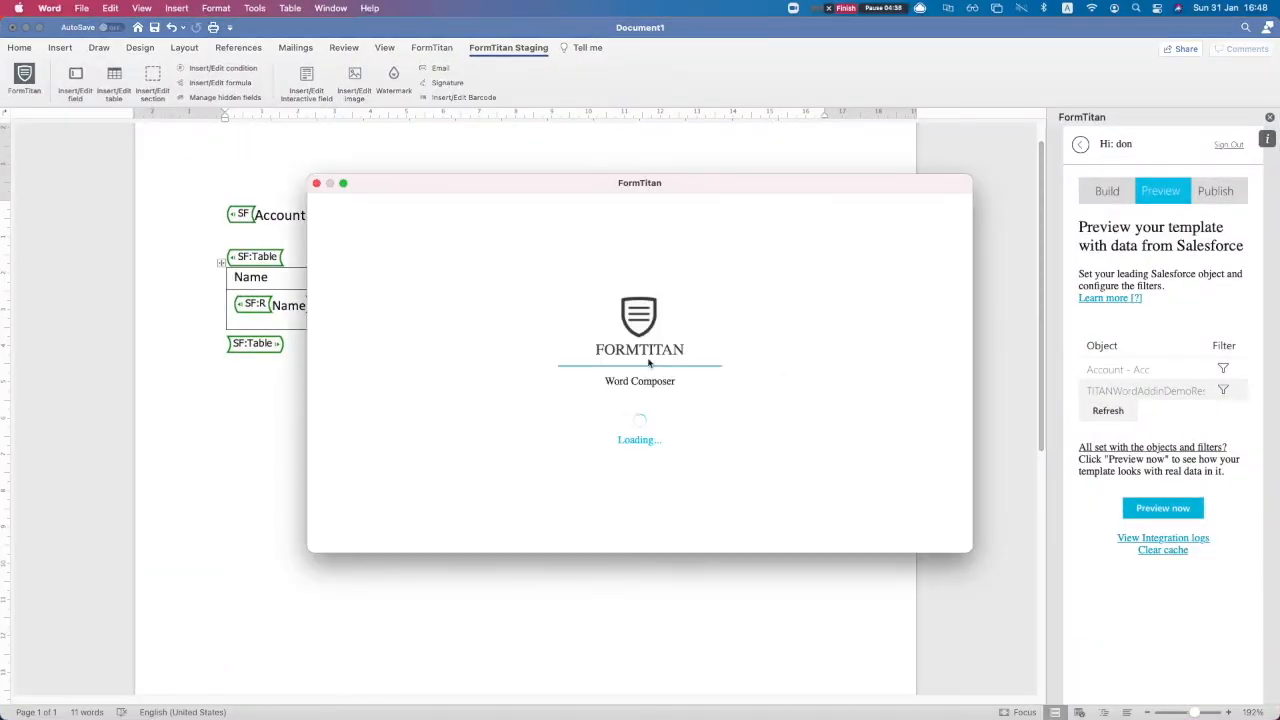
pyautogui.click(408, 267)
pyautogui.write('Id')
pyautogui.hotkey('ctrl', 'Up')
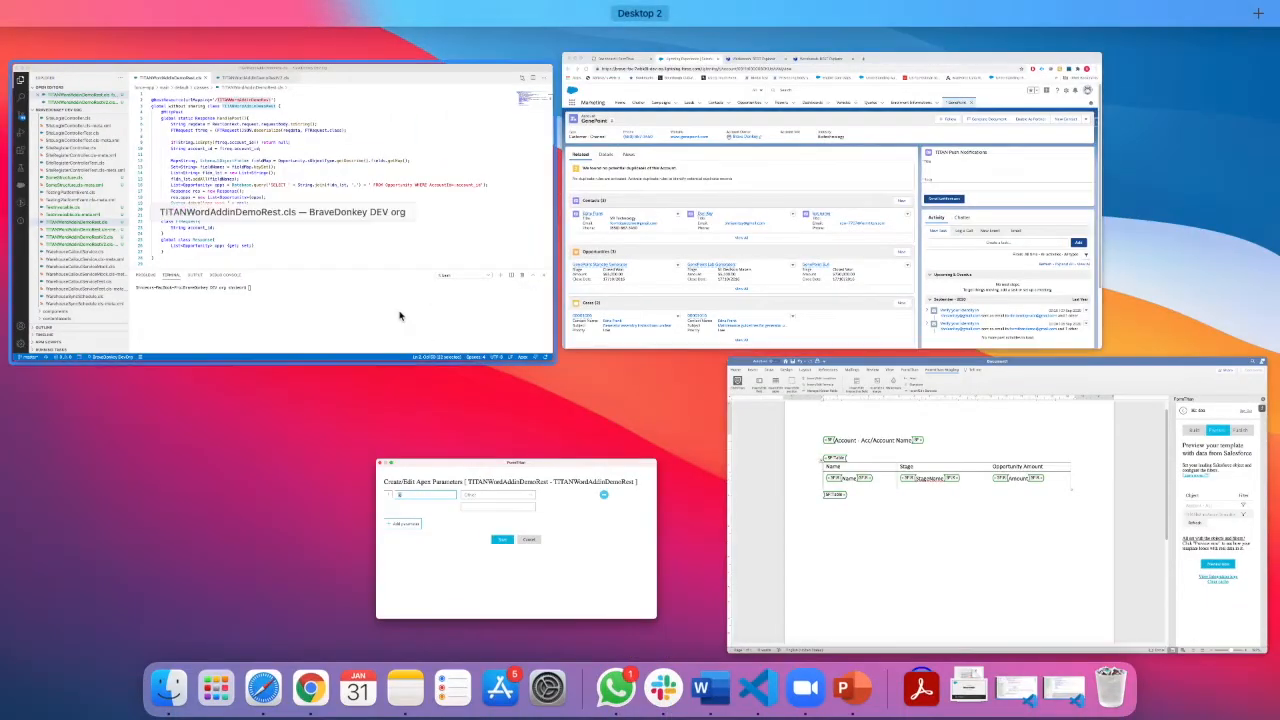
pyautogui.click(452, 242)
pyautogui.scroll(-2, 461, 354)
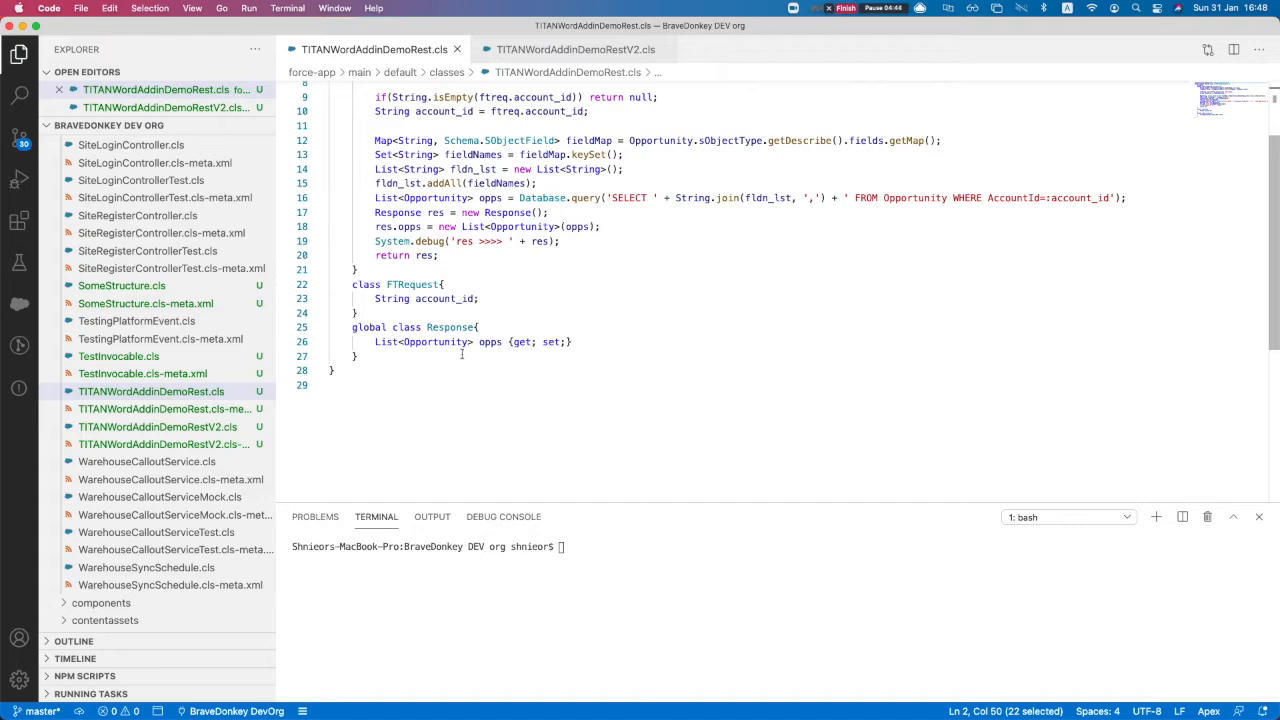
pyautogui.scroll(2, 461, 354)
pyautogui.doubleClick(436, 345)
pyautogui.press('super+c')
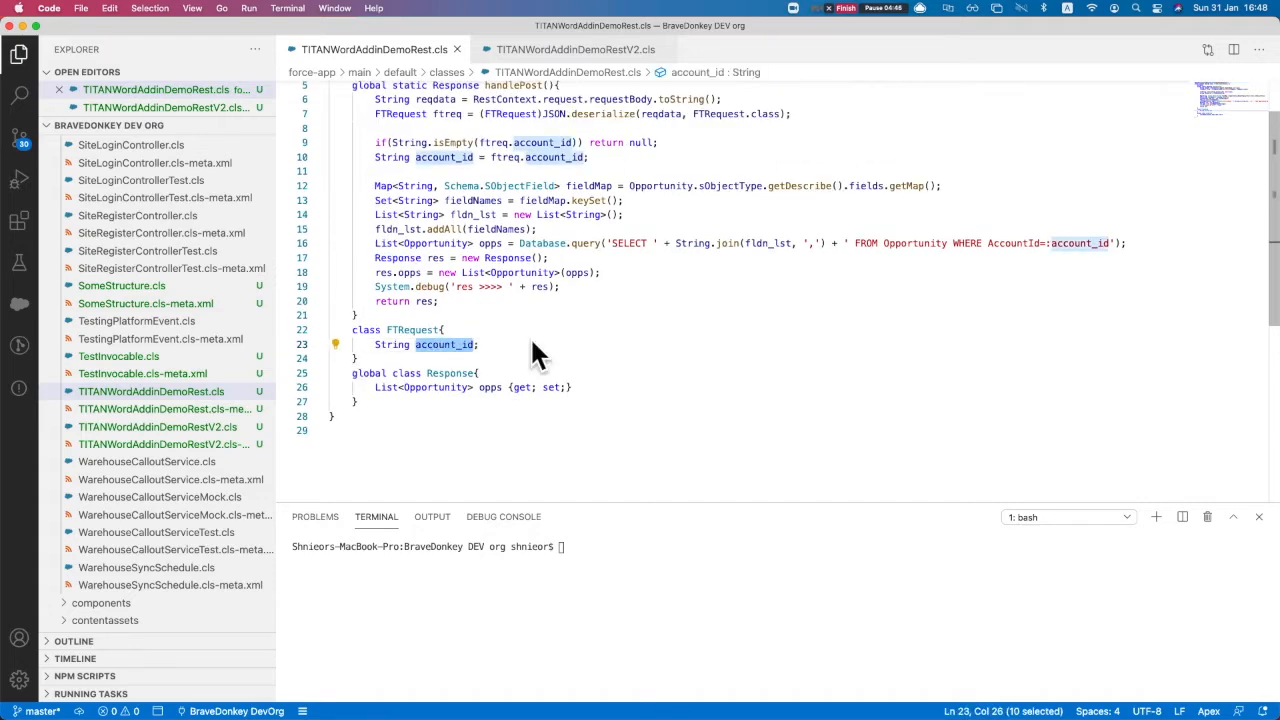
# Return to the Apex parameters dialog, map the parameter account_id to Account - Acc's Account ID, and save it.
pyautogui.hotkey('ctrl', 'Up')
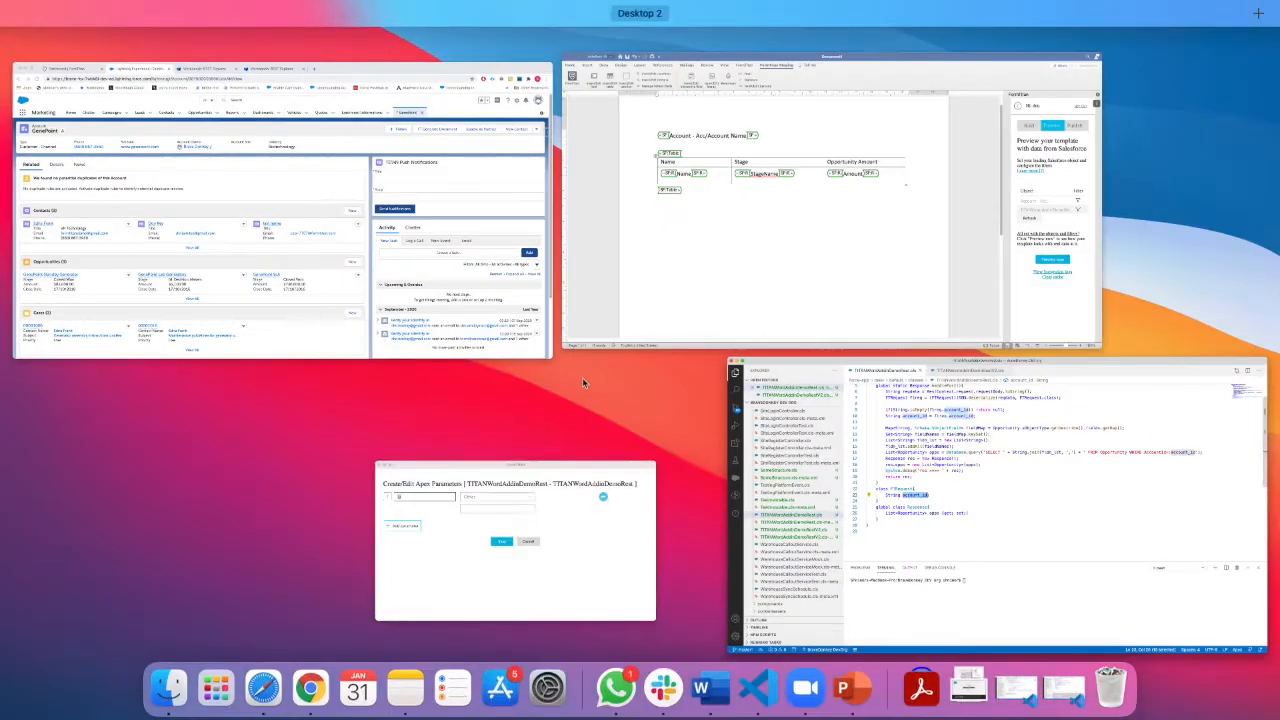
pyautogui.click(554, 515)
pyautogui.press('super+v')
pyautogui.click(590, 260)
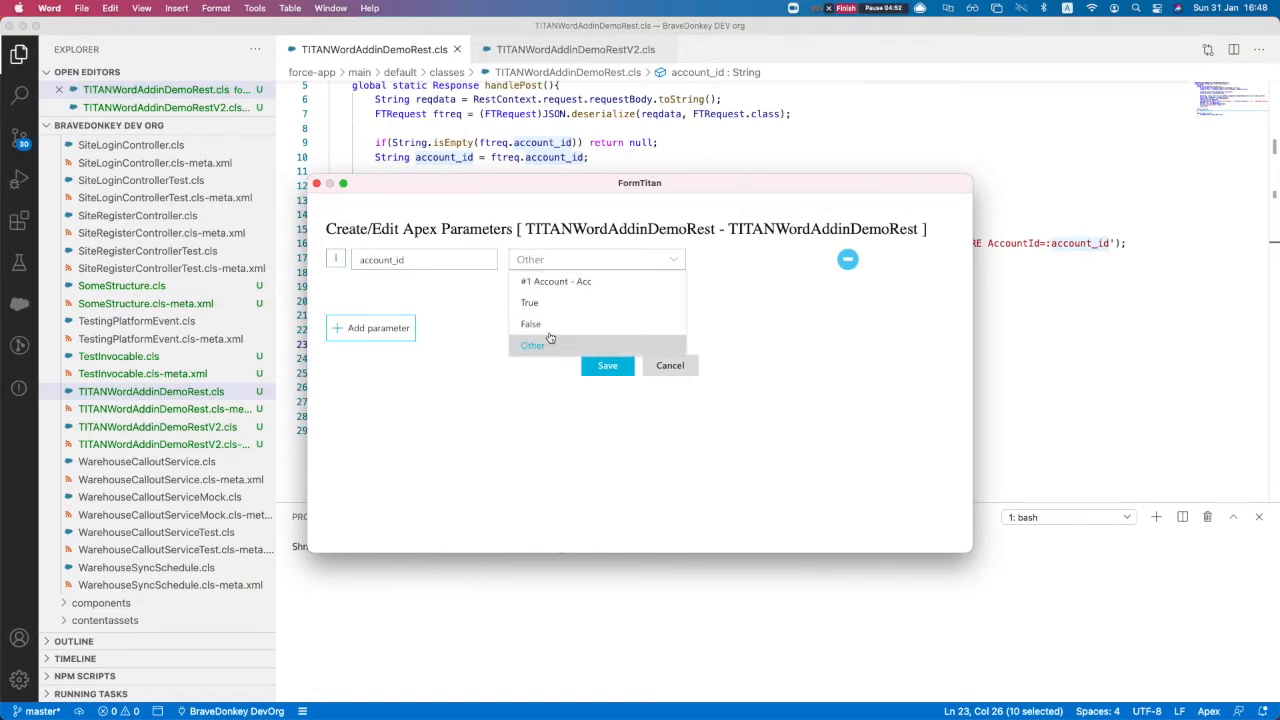
pyautogui.click(556, 289)
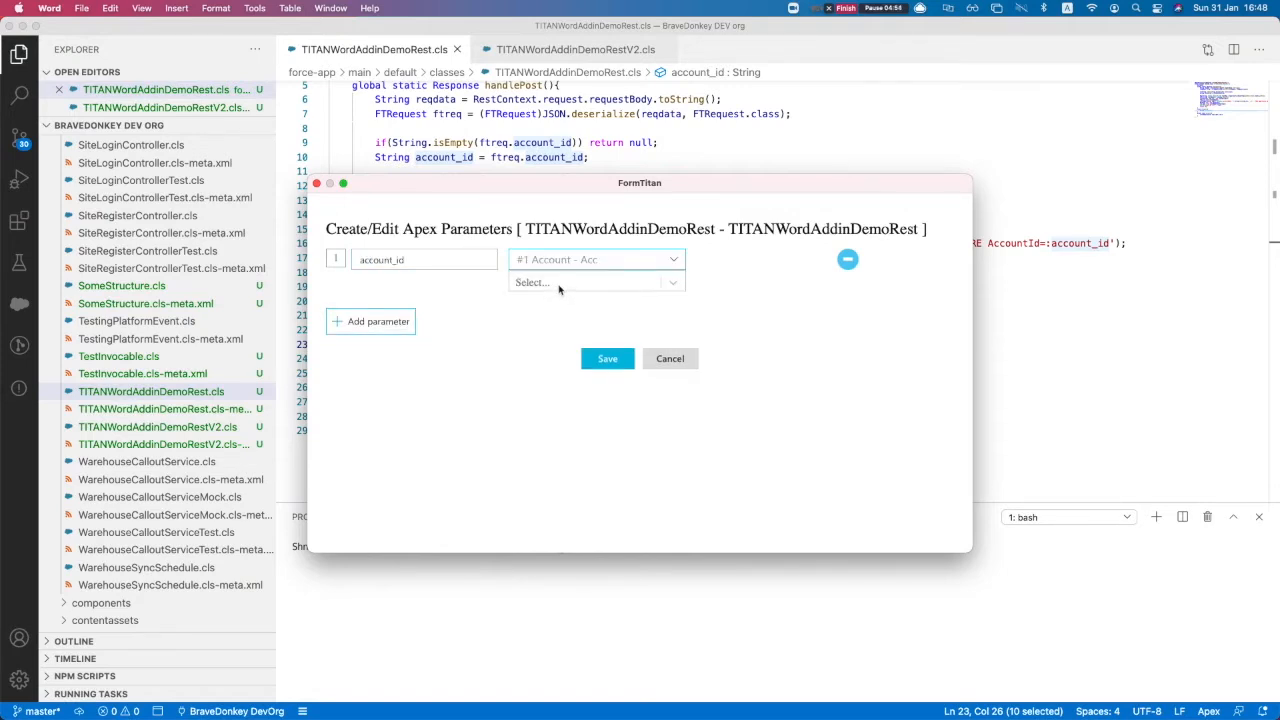
pyautogui.click(558, 284)
pyautogui.click(557, 354)
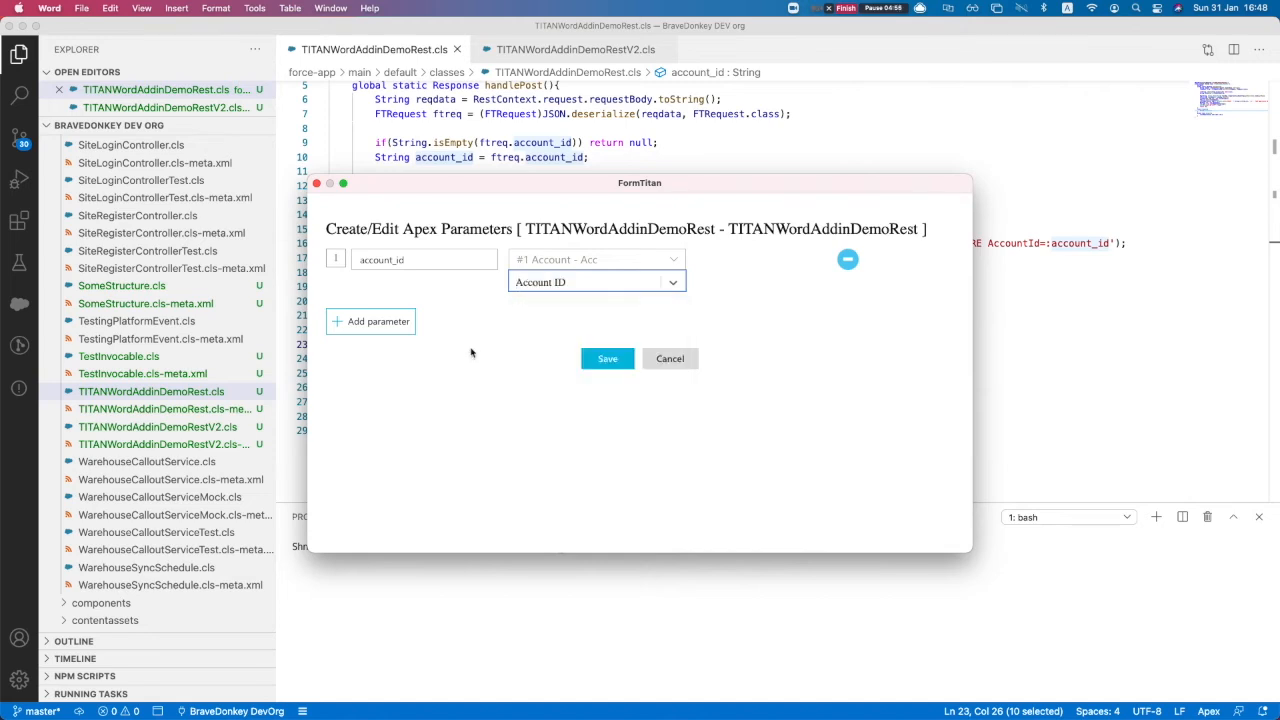
pyautogui.click(600, 362)
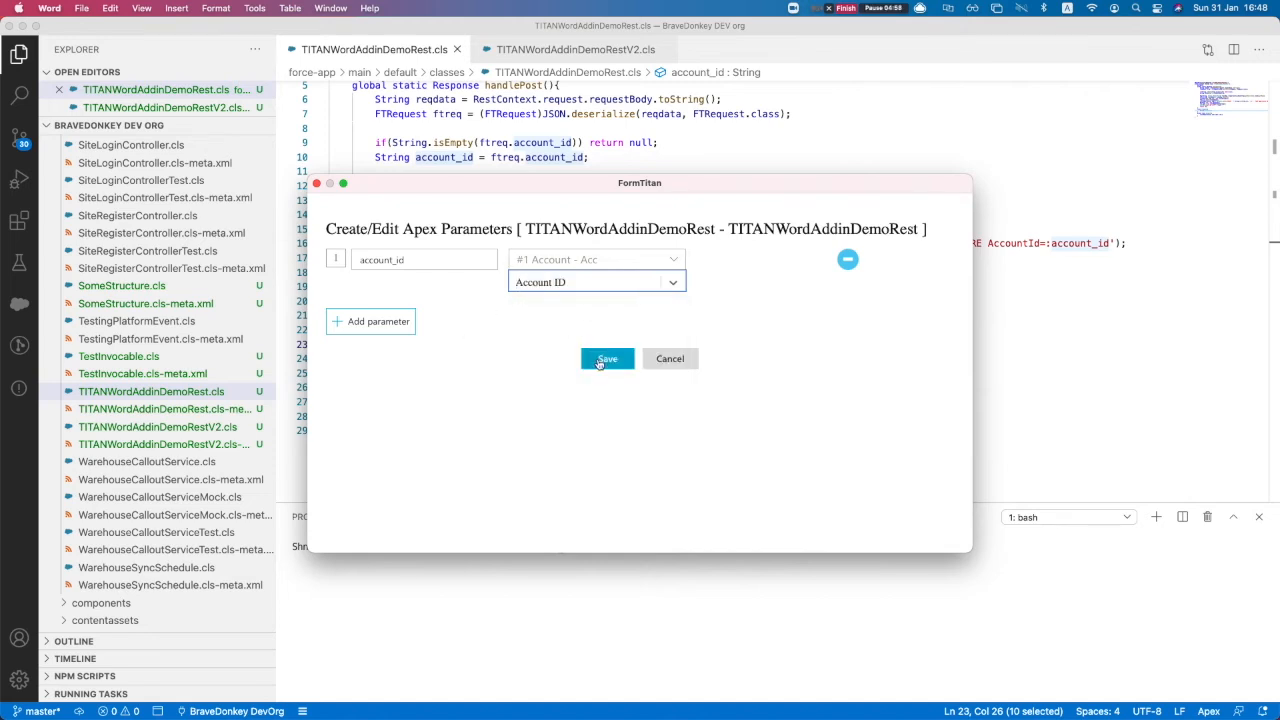
pyautogui.click(606, 408)
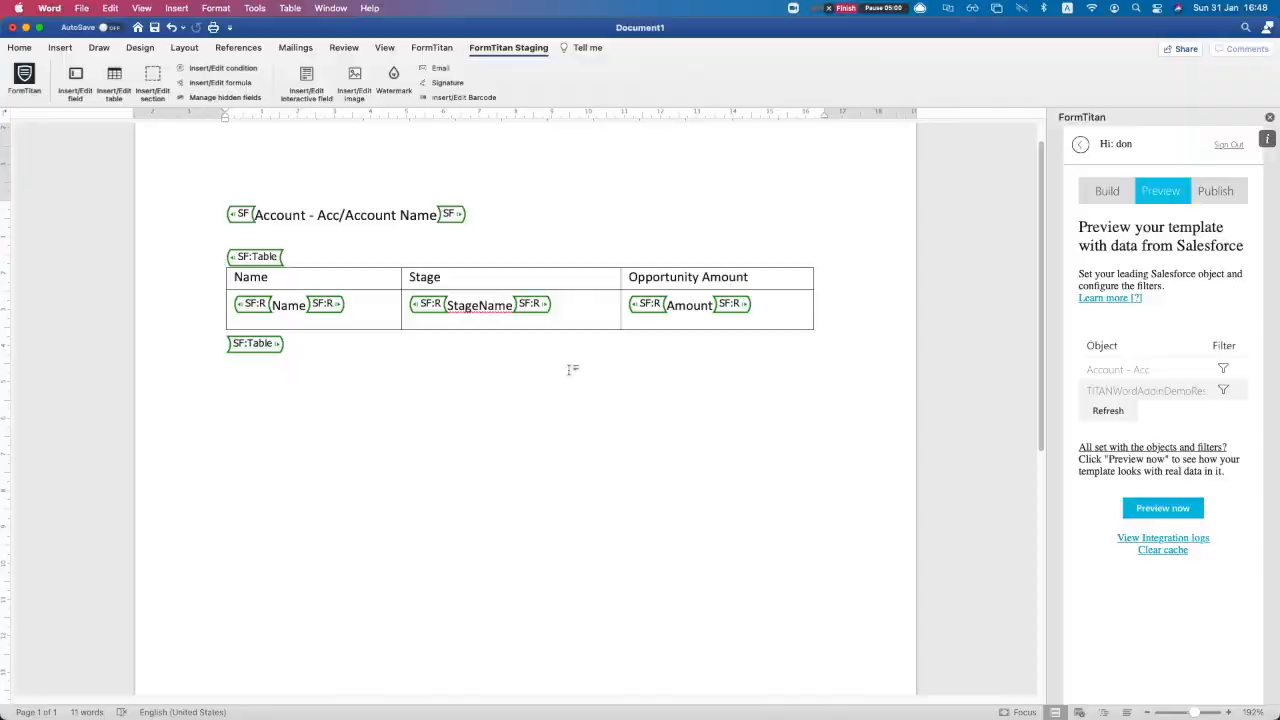
# Preview the template with Salesforce data, check the generated opportunity table, and close the preview document.
pyautogui.hotkey('ctrl', 'Up')
pyautogui.click(792, 458)
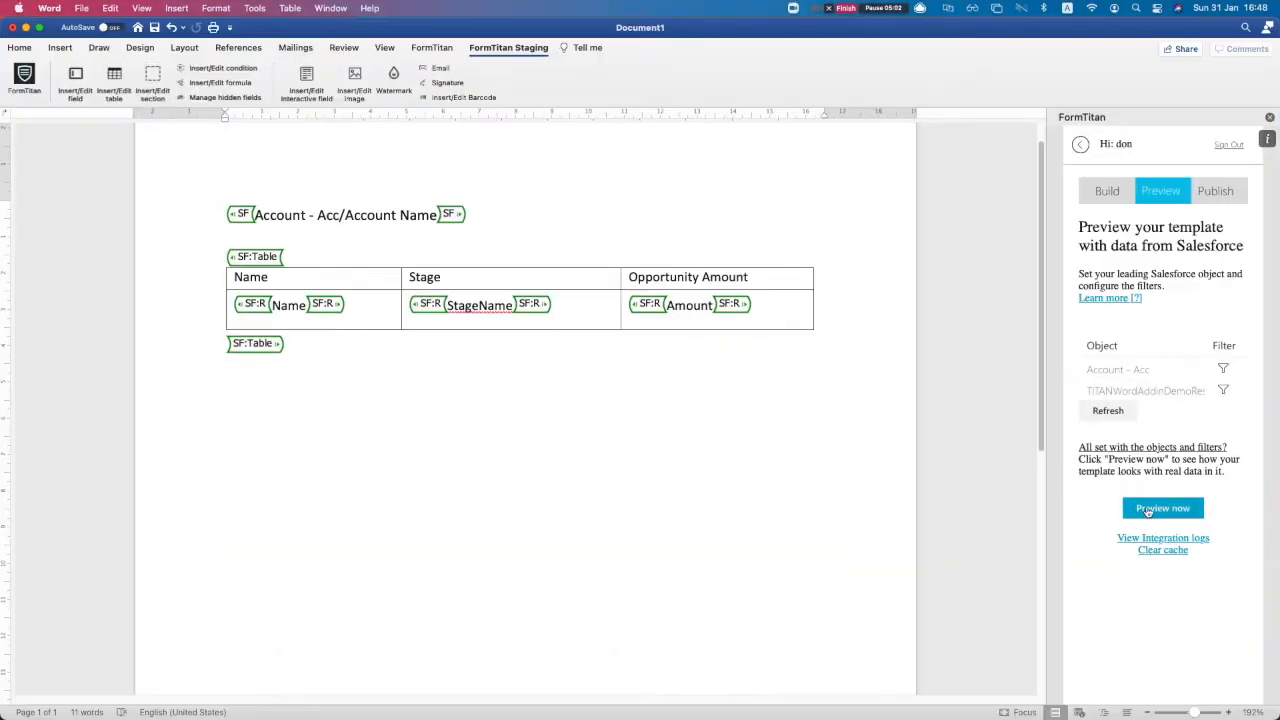
pyautogui.click(1148, 511)
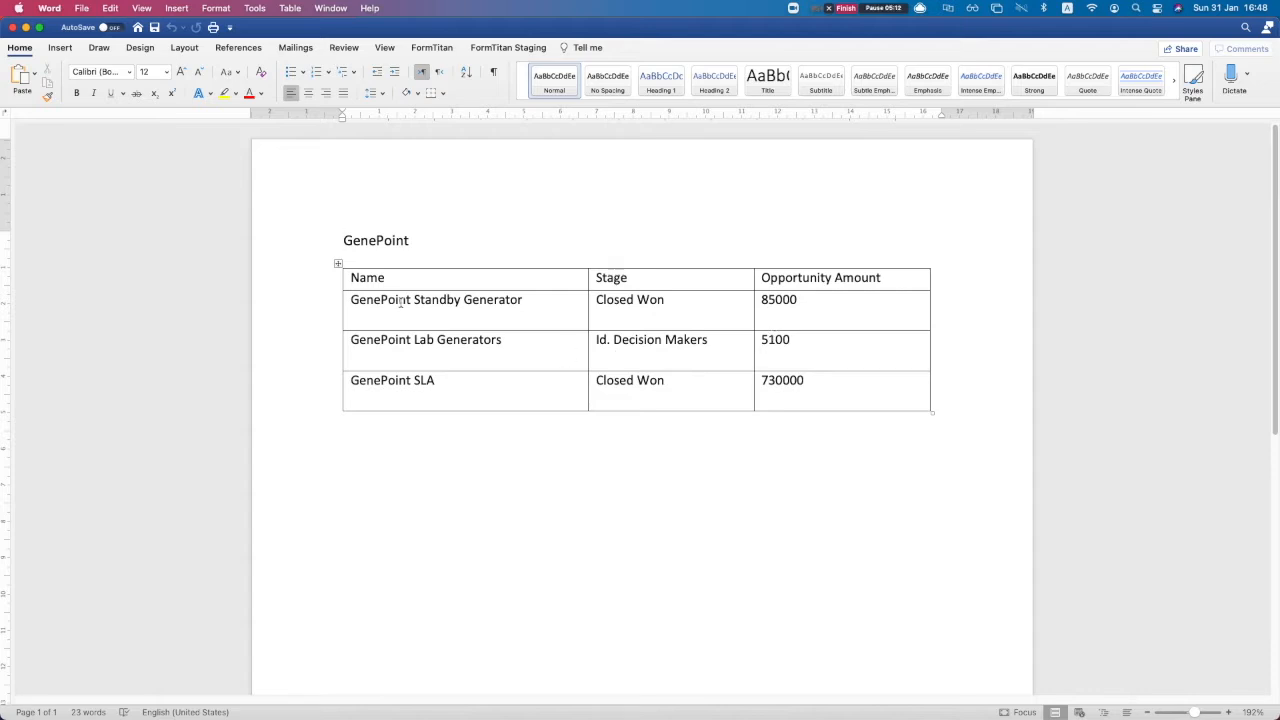
pyautogui.click(13, 28)
# Switch to VS Code and show the handlePost code of the TITANWordAddinDemoRestV2.cls class.
pyautogui.hotkey('ctrl', 'Up')
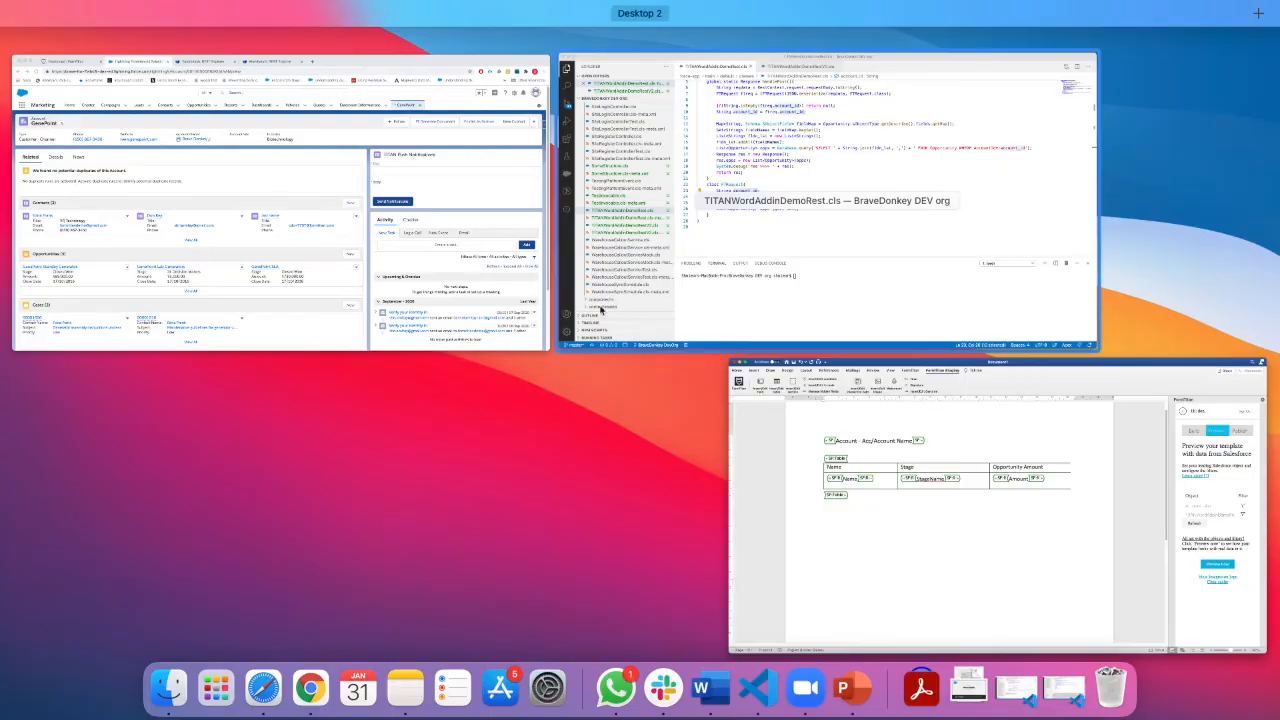
pyautogui.click(689, 218)
pyautogui.hotkey('ctrl', 'Tab')
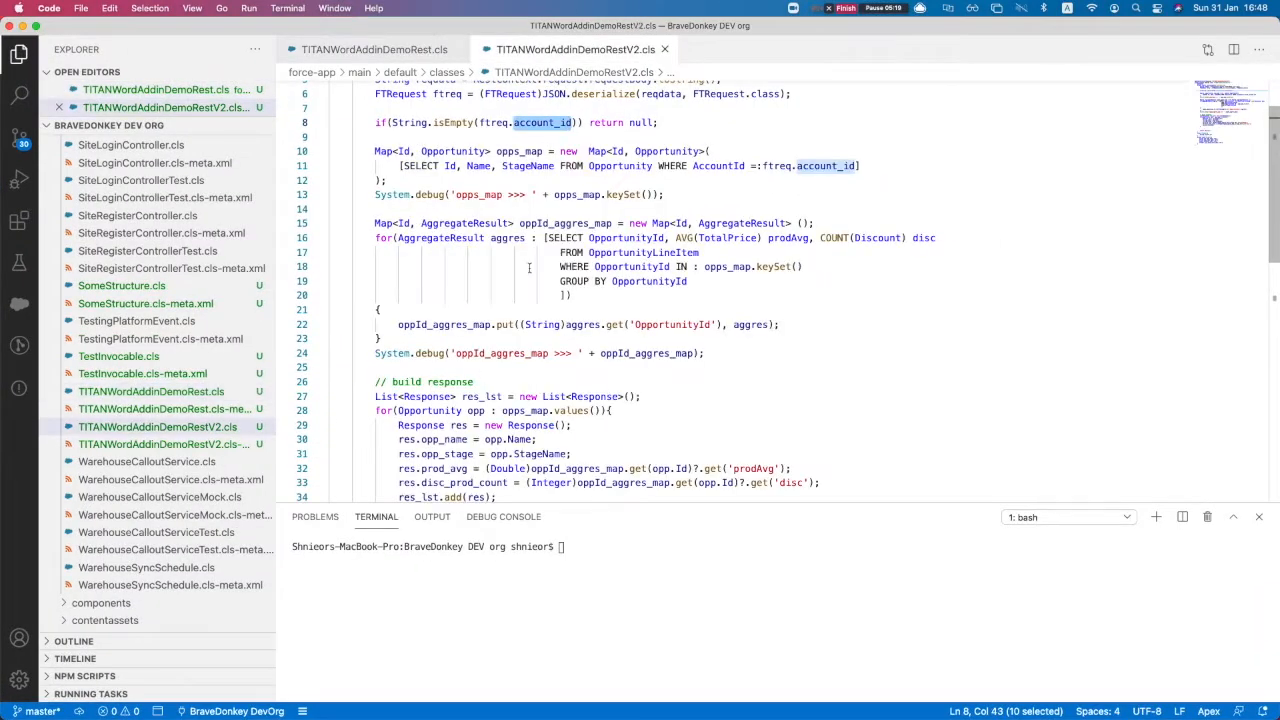
pyautogui.scroll(1, 518, 291)
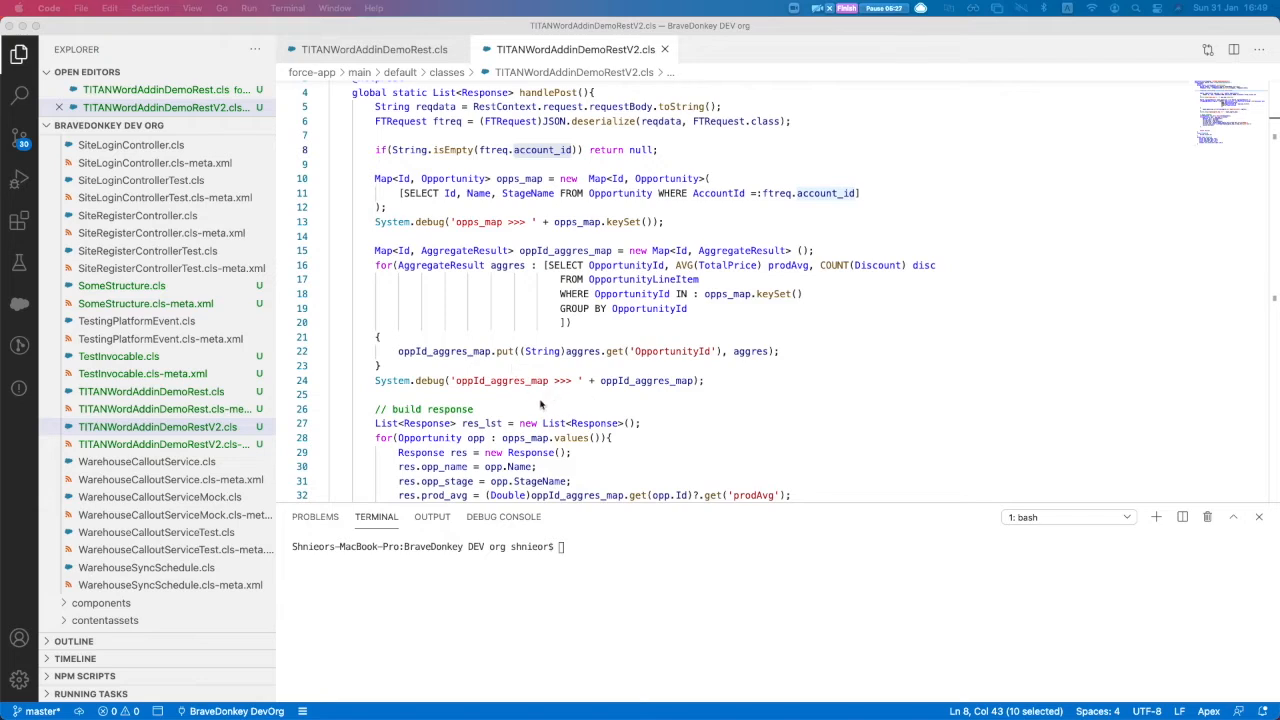
# Examine the Opportunity query and the OpportunityLineItem aggregate query for TotalPrice and Discount in the handlePost method.
pyautogui.scroll(1, 518, 410)
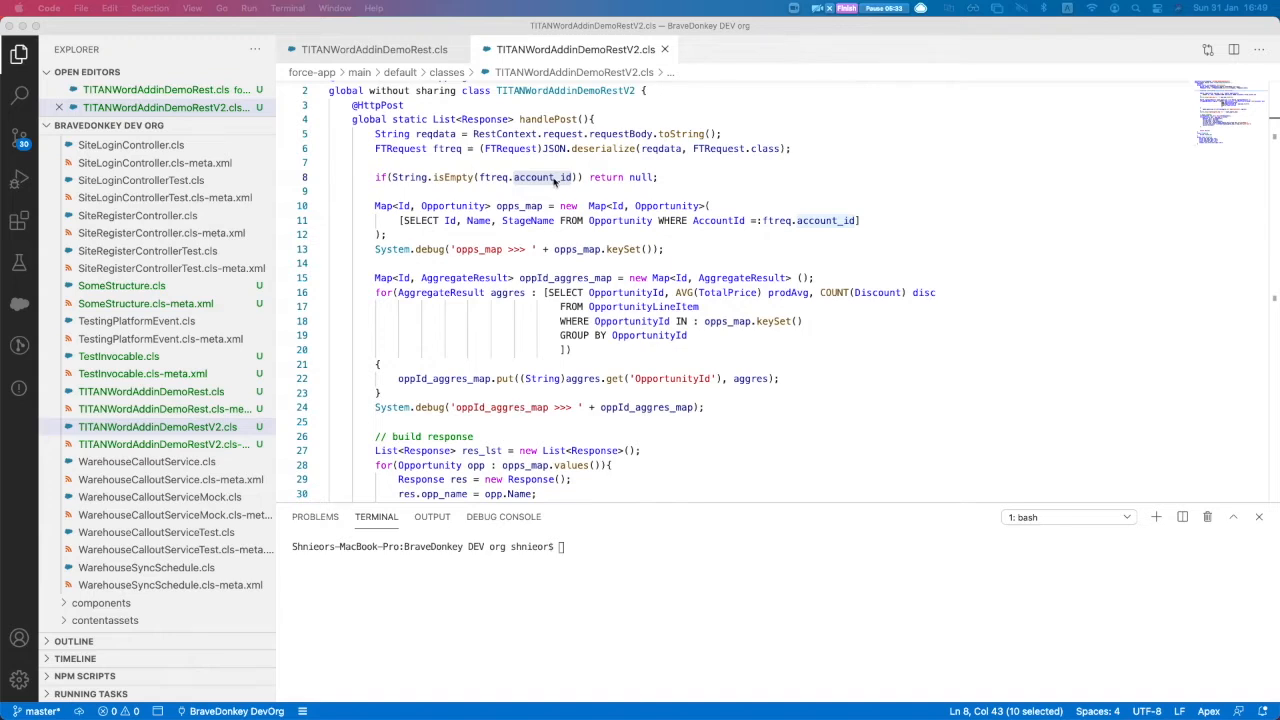
pyautogui.click(880, 238)
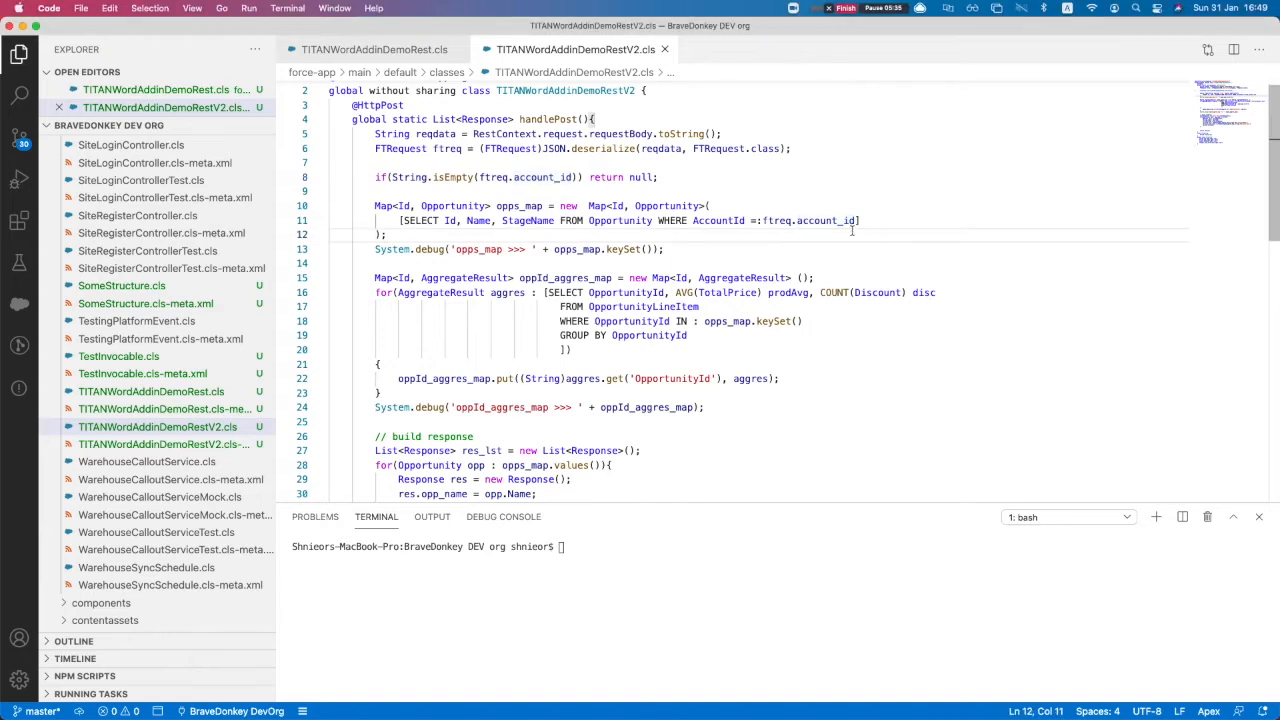
pyautogui.moveTo(852, 231); pyautogui.dragTo(422, 193)
pyautogui.scroll(-1, 489, 300)
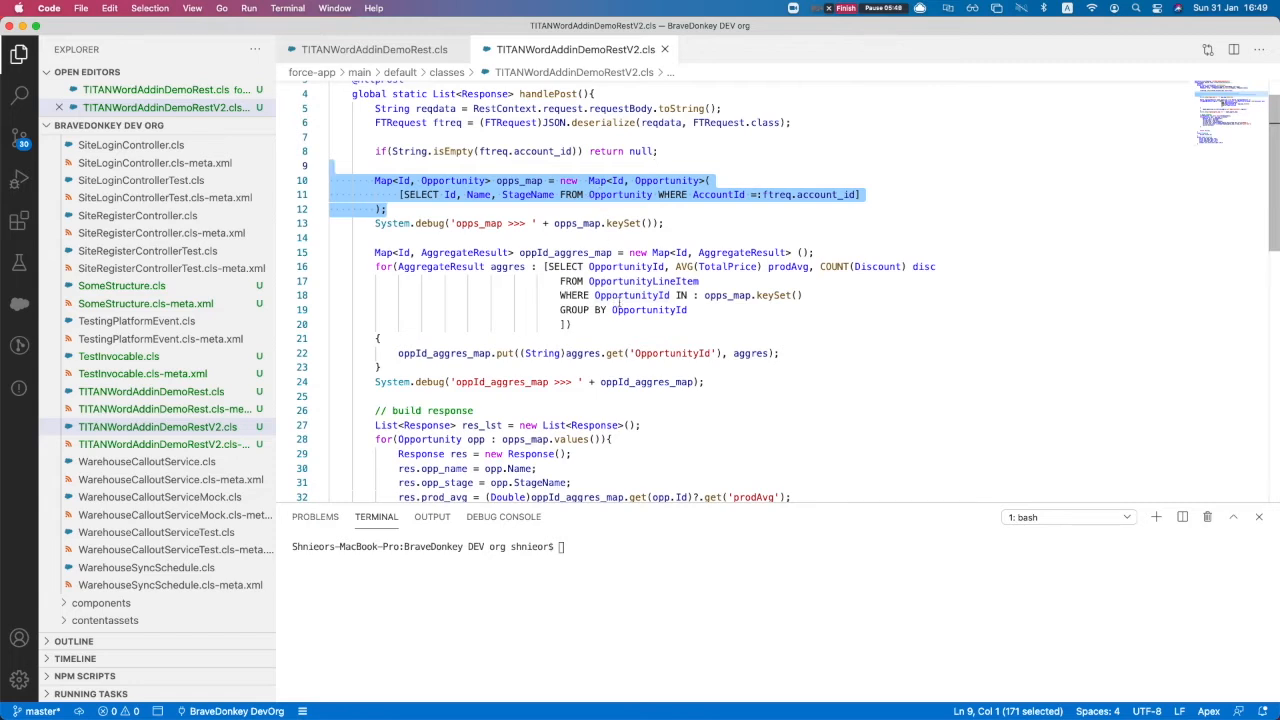
pyautogui.doubleClick(730, 266)
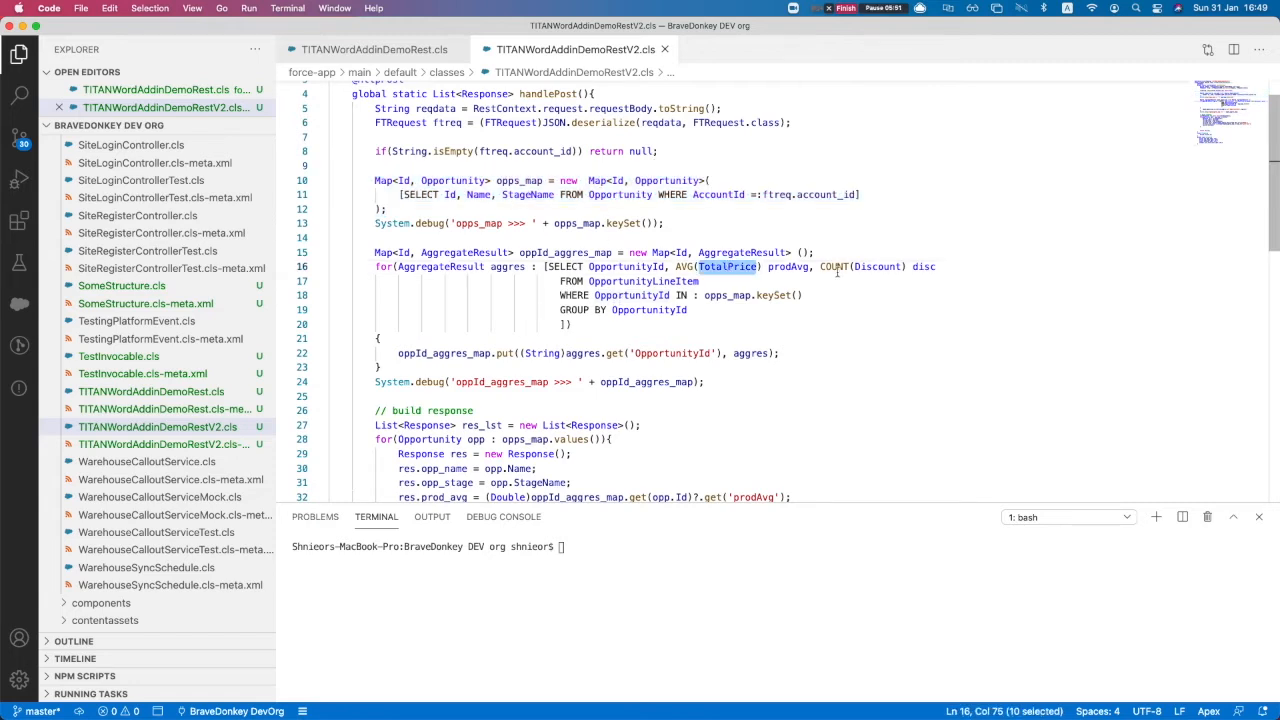
pyautogui.doubleClick(868, 266)
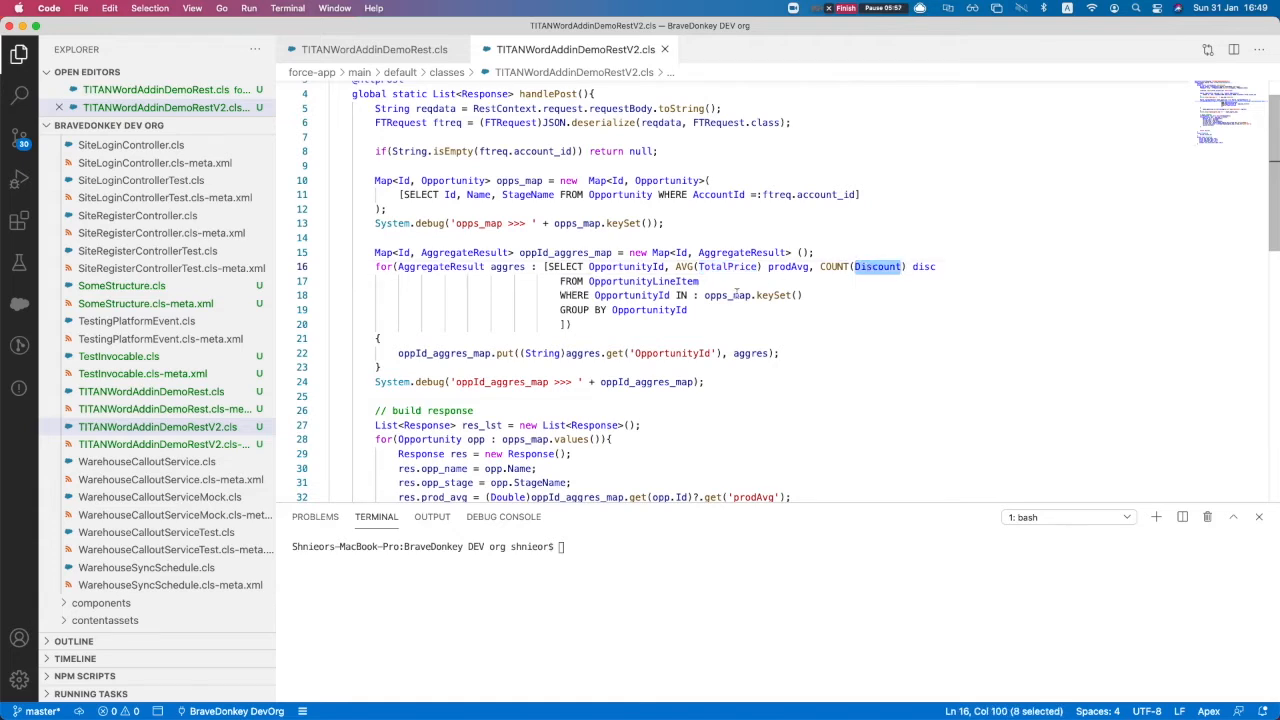
pyautogui.scroll(-6, 638, 326)
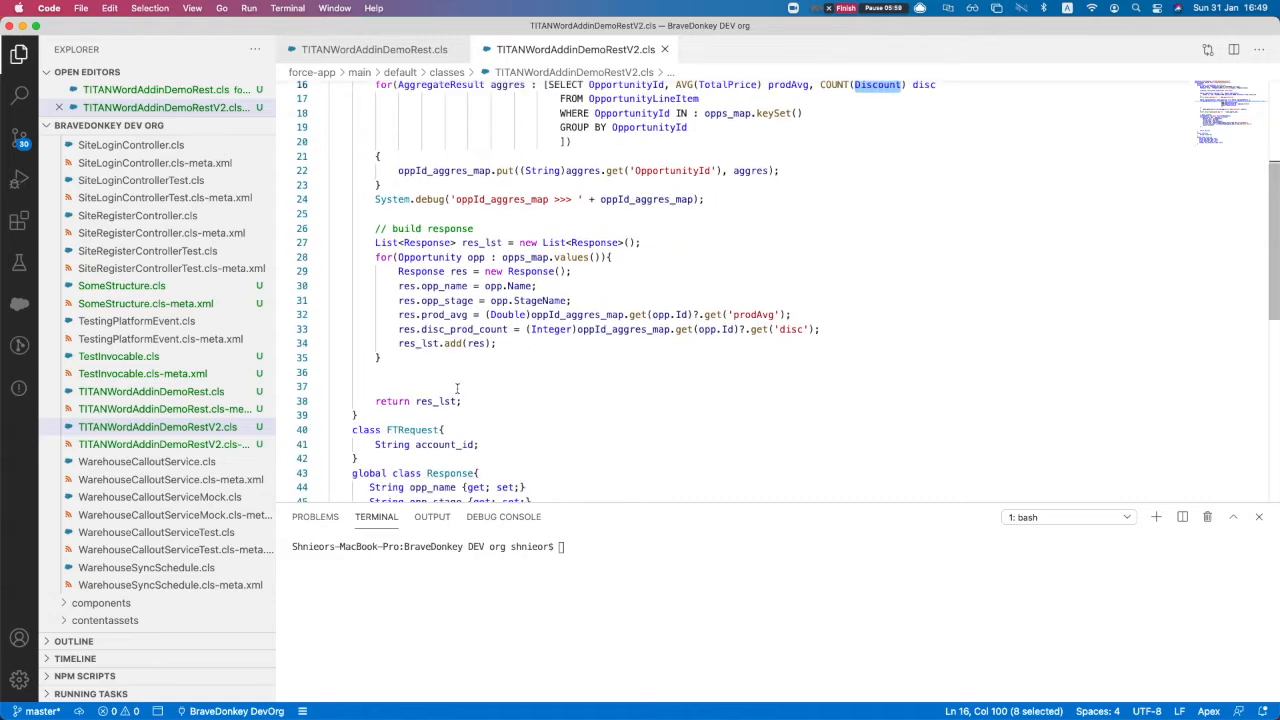
# Review the Response class fields opp_name, opp_stage, prod_avg and disc_prod_count, and the loop that fills the response list.
pyautogui.scroll(-2, 419, 427)
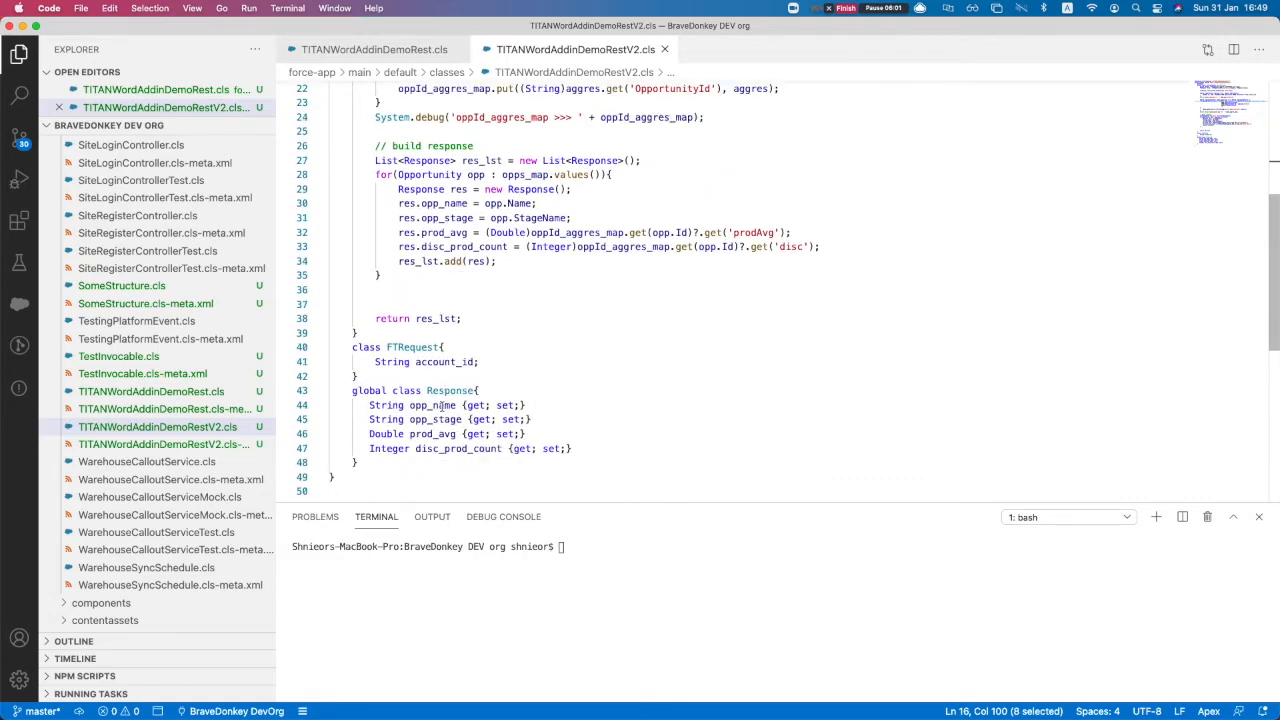
pyautogui.scroll(7, 442, 405)
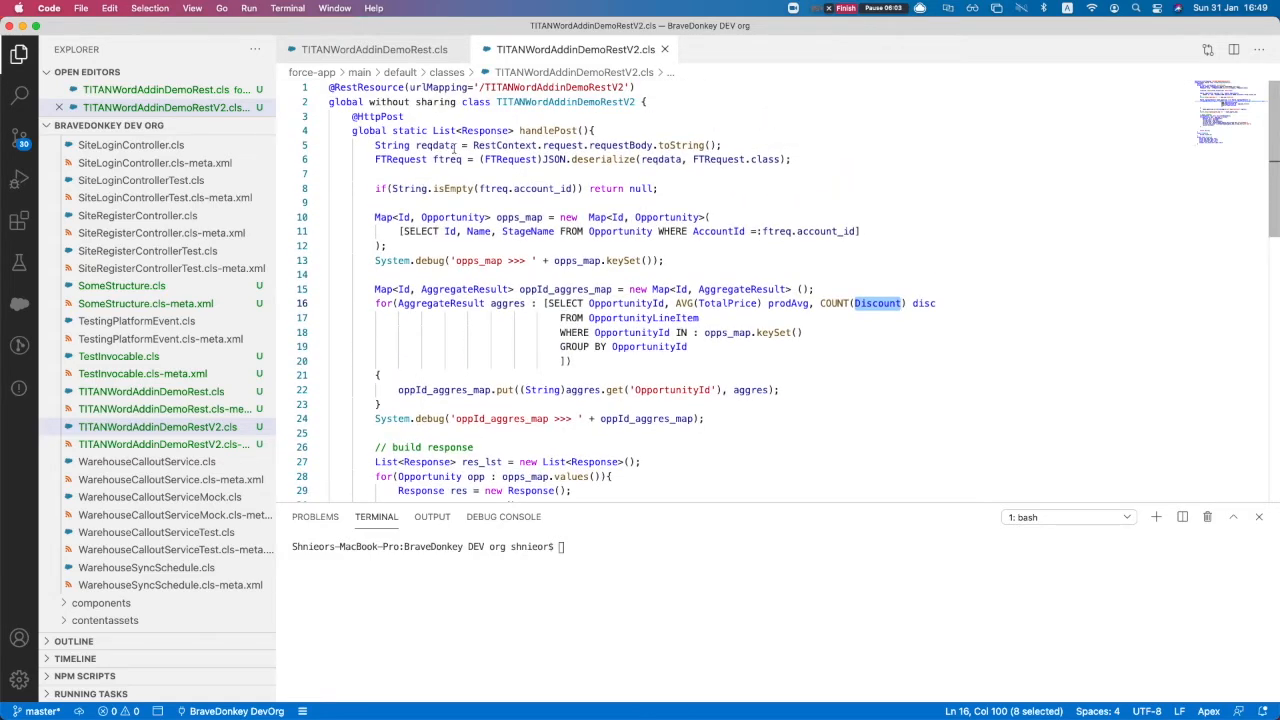
pyautogui.doubleClick(487, 131)
pyautogui.scroll(-7, 492, 451)
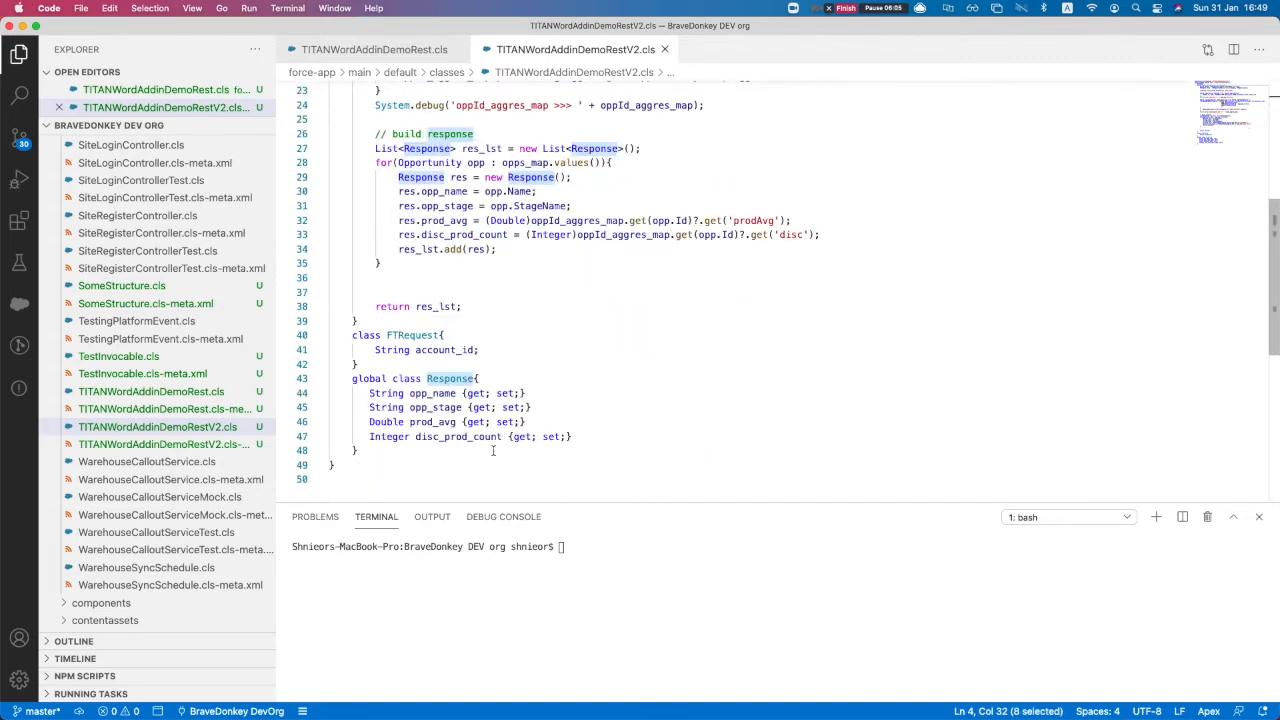
pyautogui.click(430, 395)
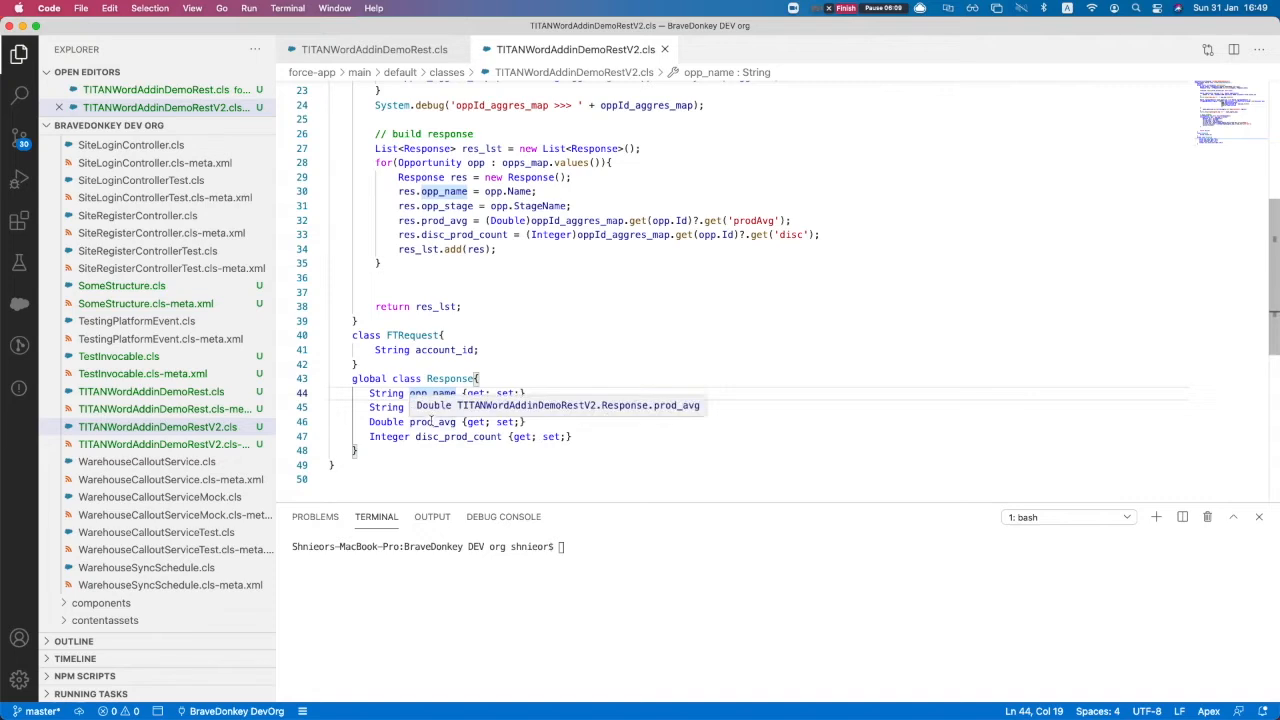
pyautogui.click(431, 422)
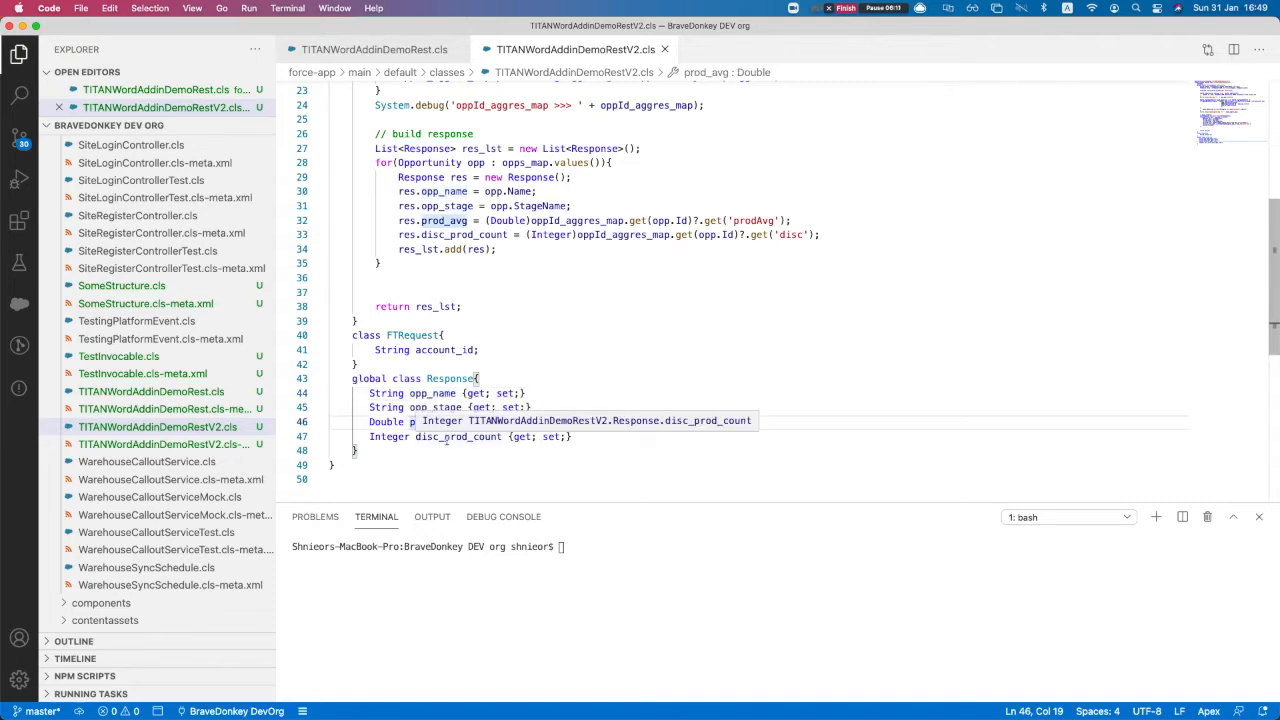
pyautogui.click(440, 437)
pyautogui.scroll(3, 448, 330)
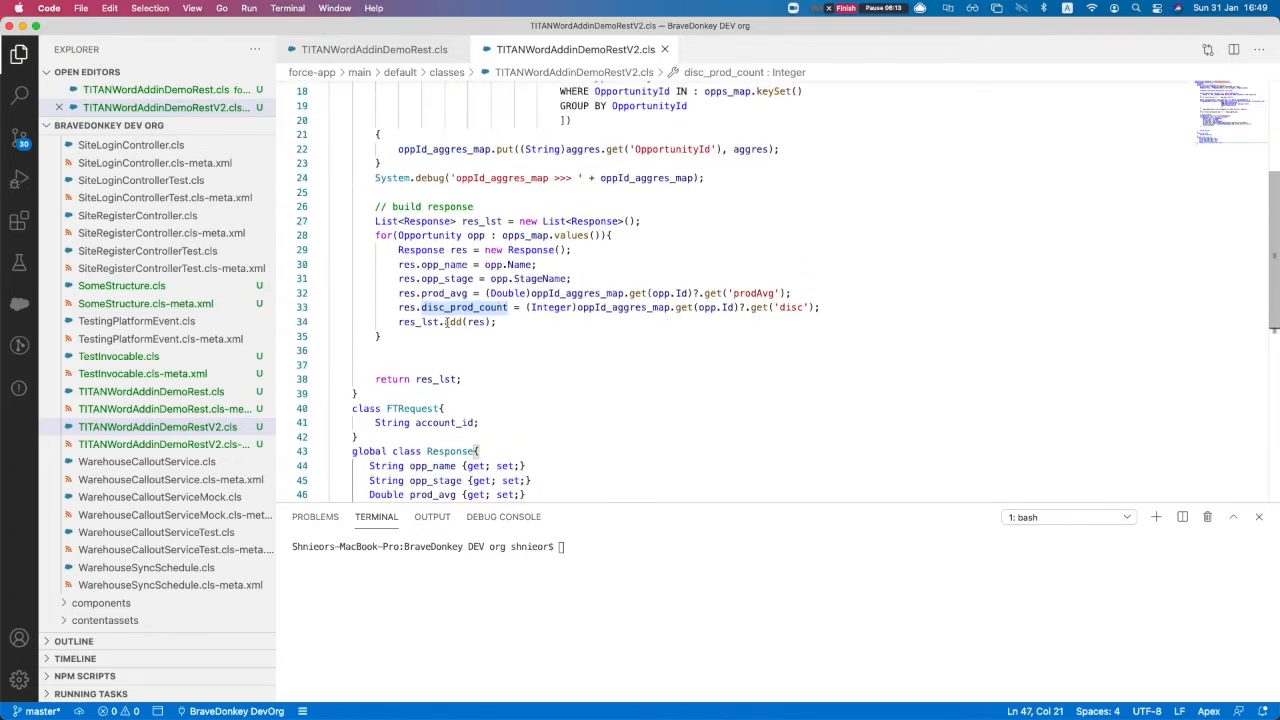
pyautogui.moveTo(403, 325); pyautogui.dragTo(501, 314)
pyautogui.click(478, 331)
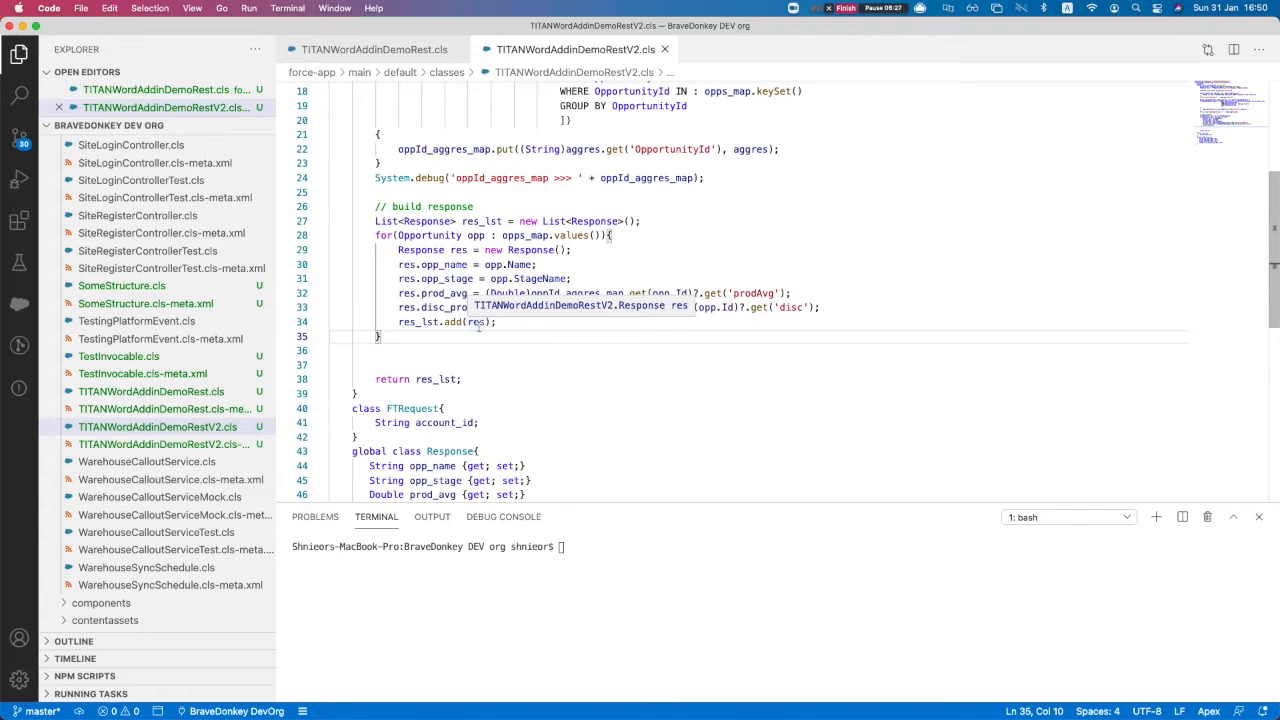
# Switch to Workbench's REST Explorer in Chrome and remove the stray t after the closing brace of the request body.
pyautogui.hotkey('ctrl', 'Up')
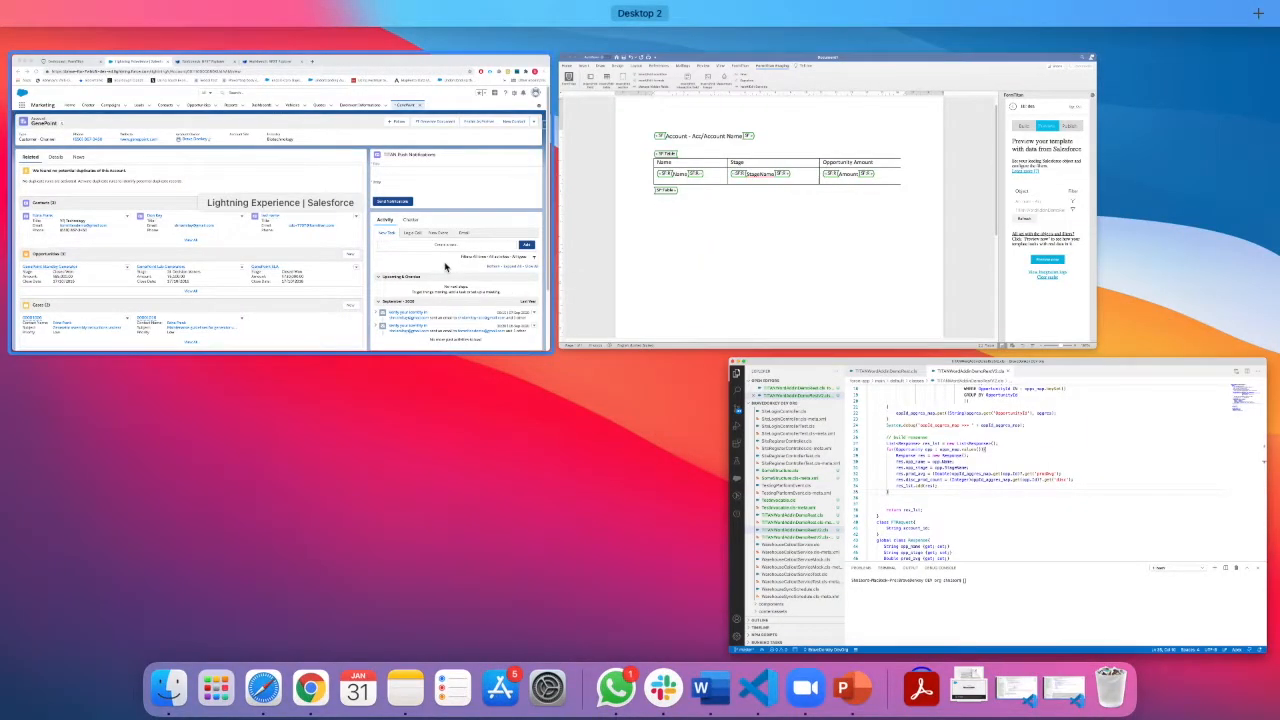
pyautogui.click(446, 266)
pyautogui.click(455, 33)
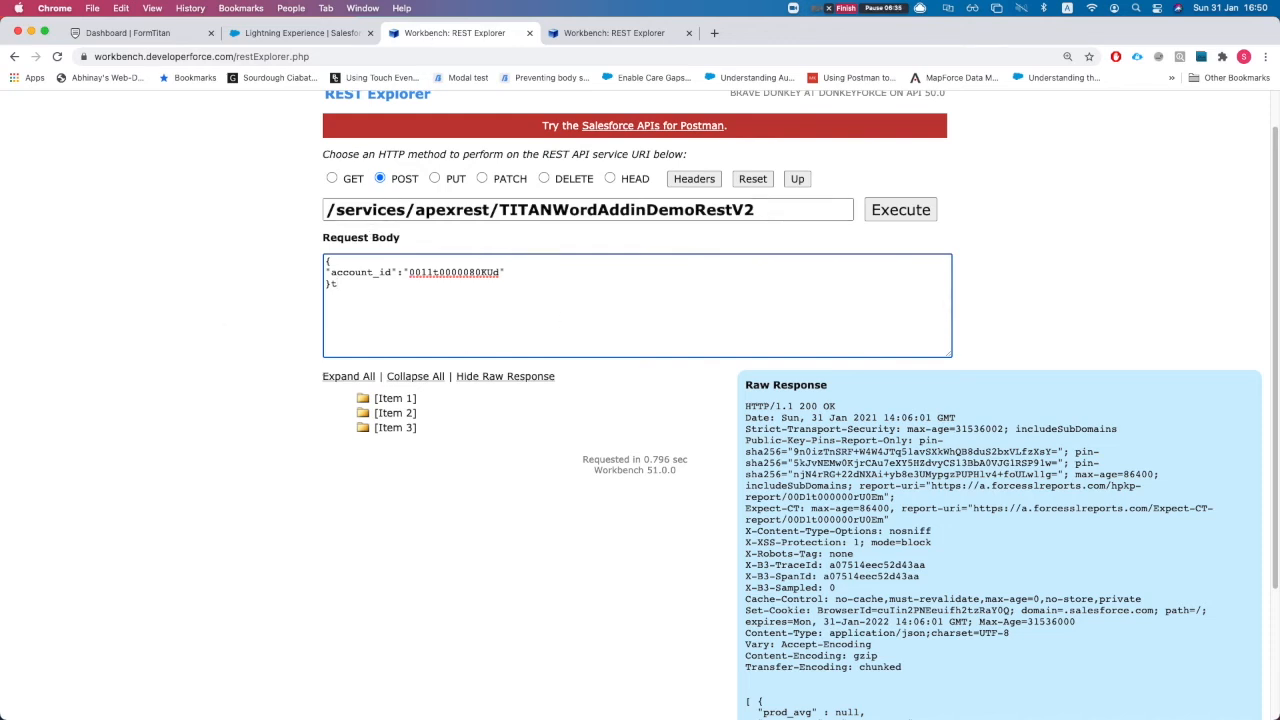
pyautogui.press('BackSpace')
# Compare the account_id in the request body with the record ID in the GenePoint account's URL, and return to REST Explorer.
pyautogui.click(360, 271)
pyautogui.doubleClick(362, 273)
pyautogui.doubleClick(481, 279)
pyautogui.click(295, 32)
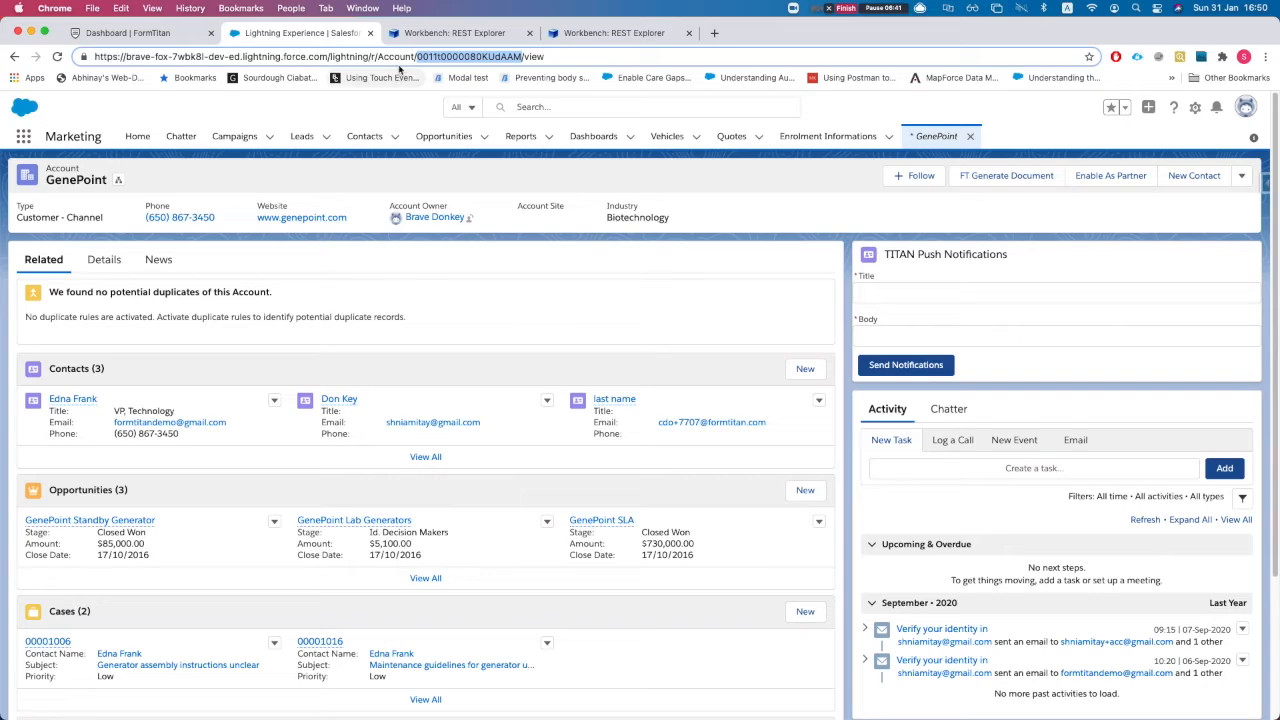
pyautogui.click(422, 38)
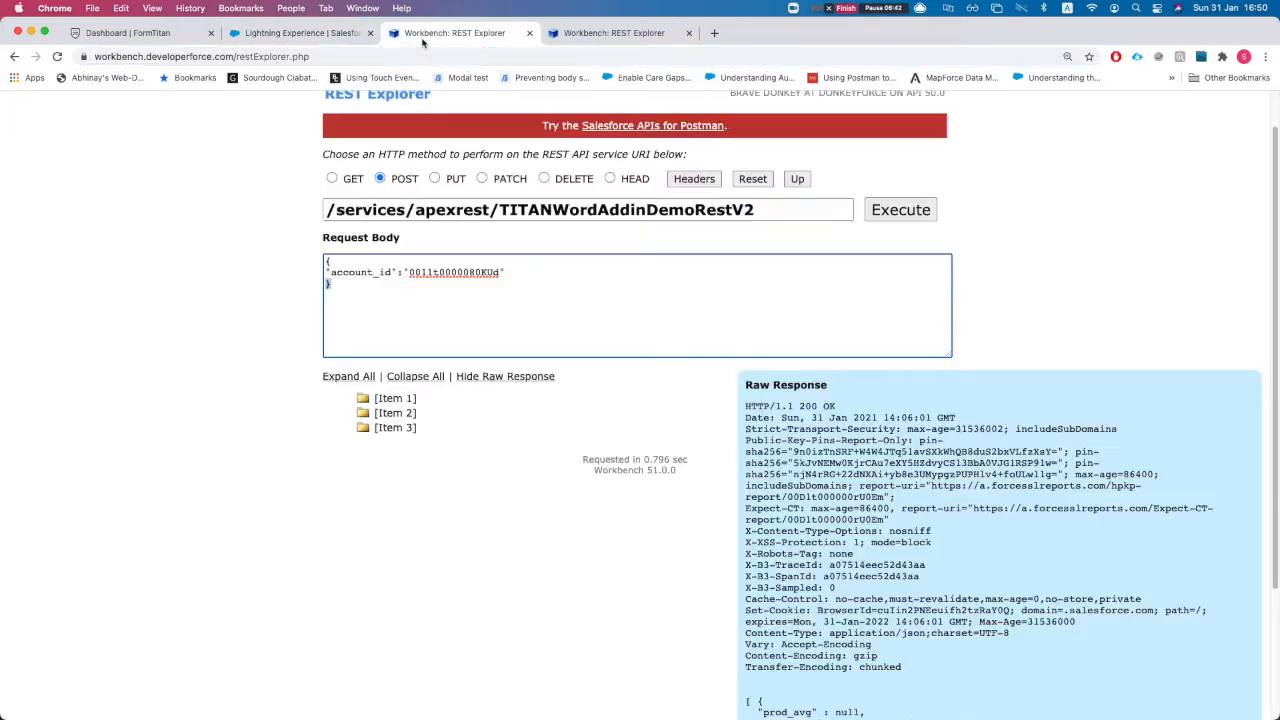
# Execute the POST request to /services/apexrest/TITANWordAddinDemoRestV2 and expand Item 1, Item 2 and Item 3 of the response.
pyautogui.click(900, 209)
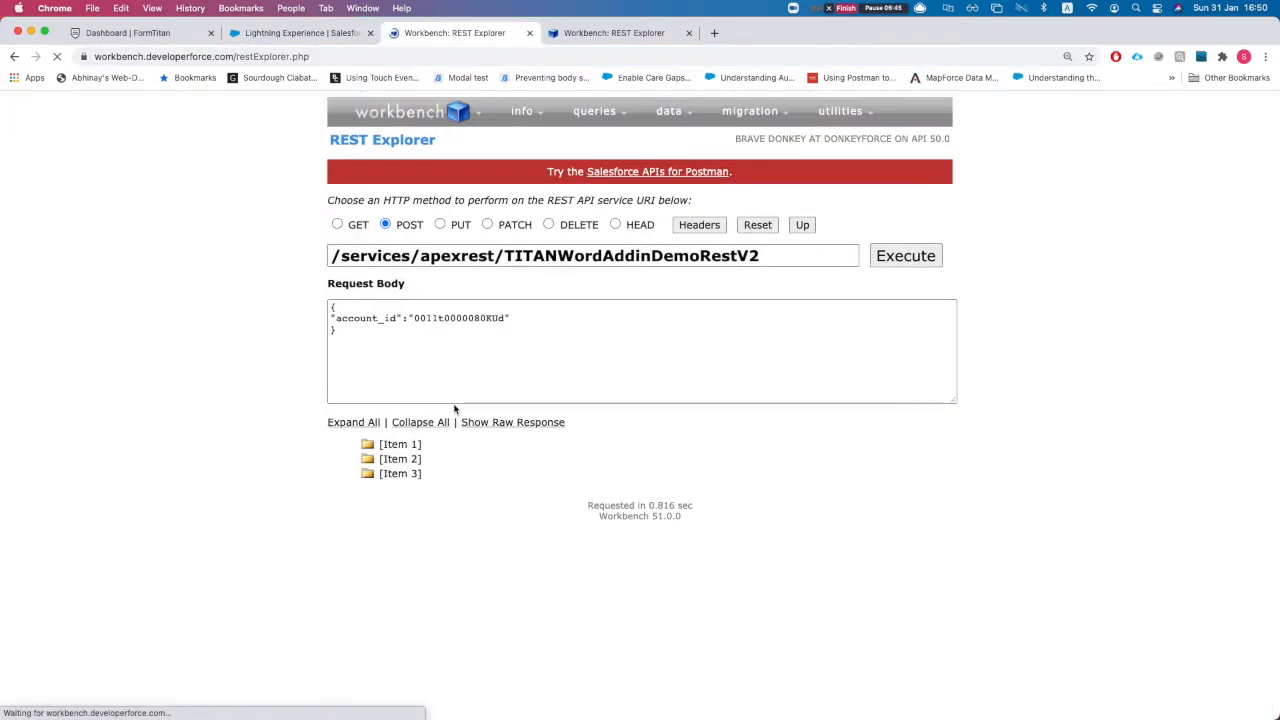
pyautogui.click(387, 445)
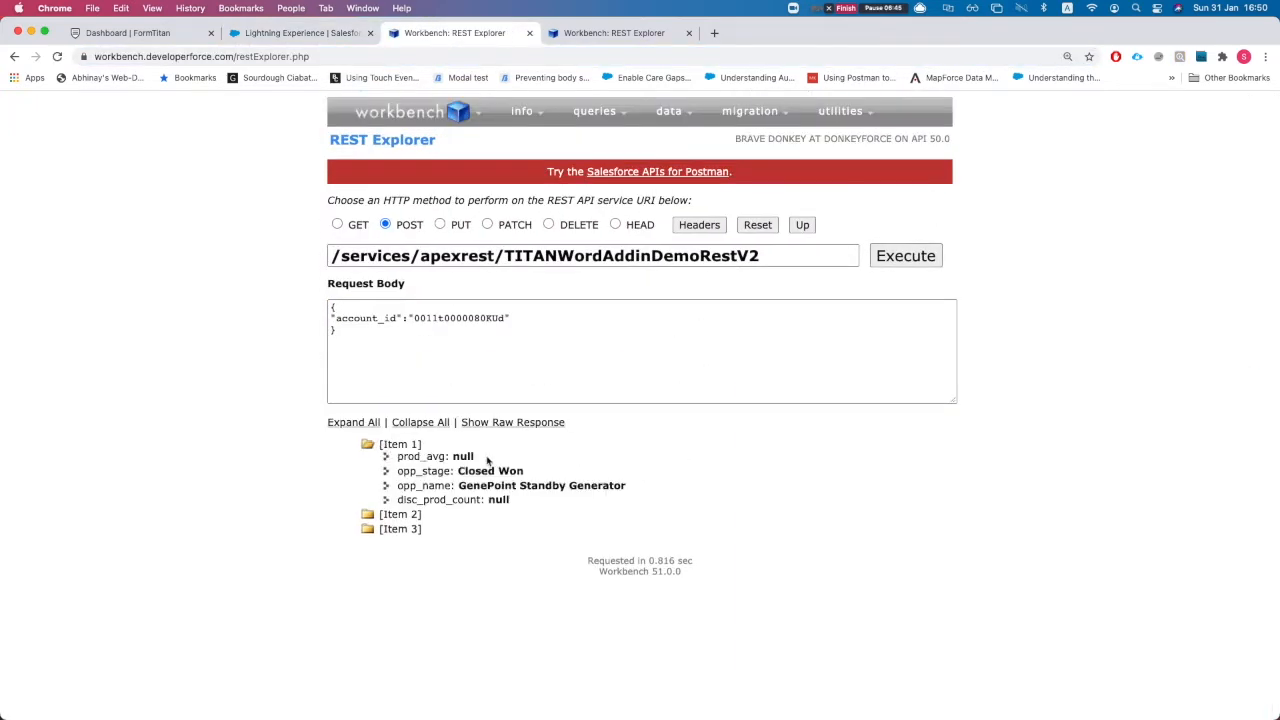
pyautogui.click(393, 515)
pyautogui.moveTo(403, 457); pyautogui.dragTo(445, 457)
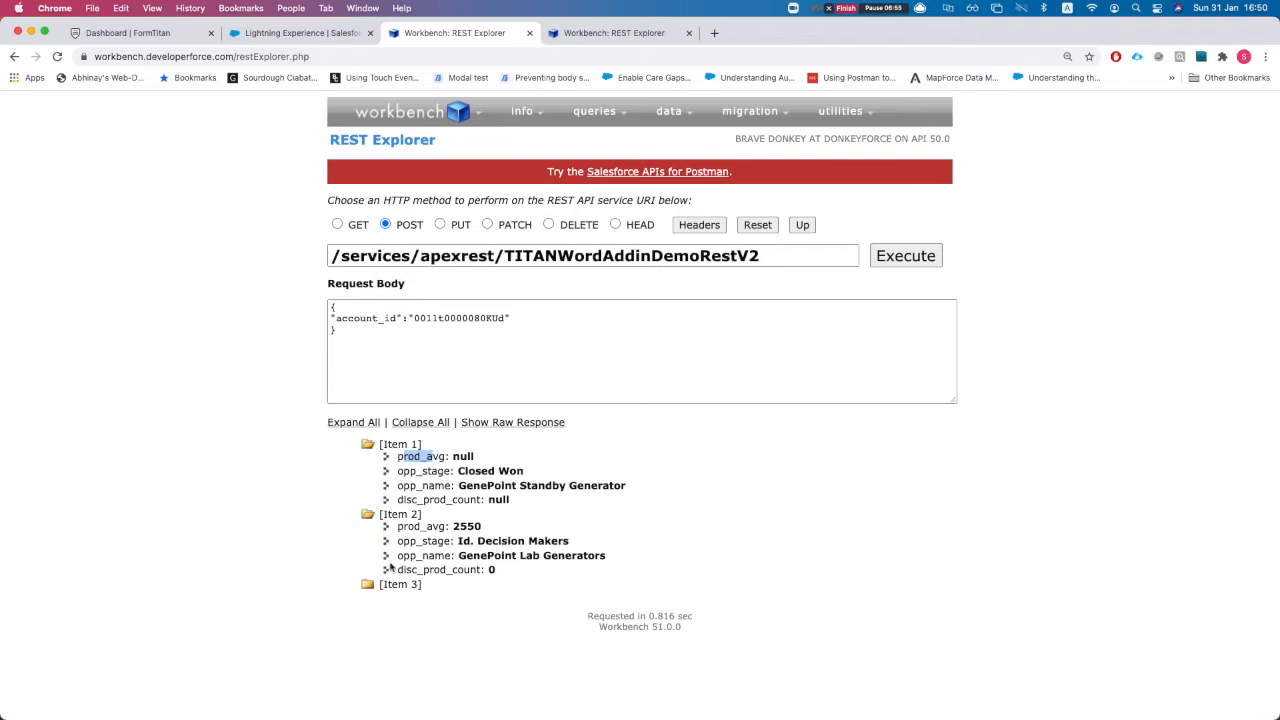
pyautogui.click(406, 598)
pyautogui.click(405, 586)
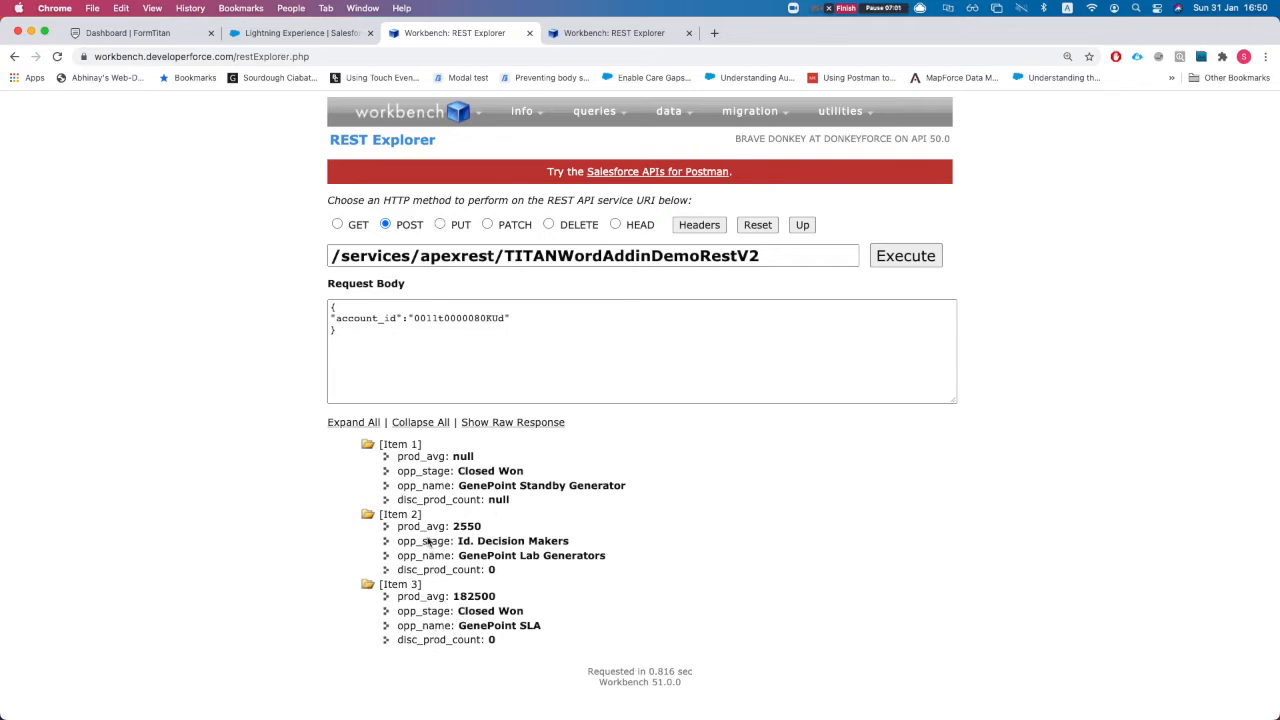
# Show the raw response and examine its JSON array of opportunities.
pyautogui.click(520, 424)
pyautogui.scroll(-4, 954, 597)
pyautogui.scroll(1, 896, 620)
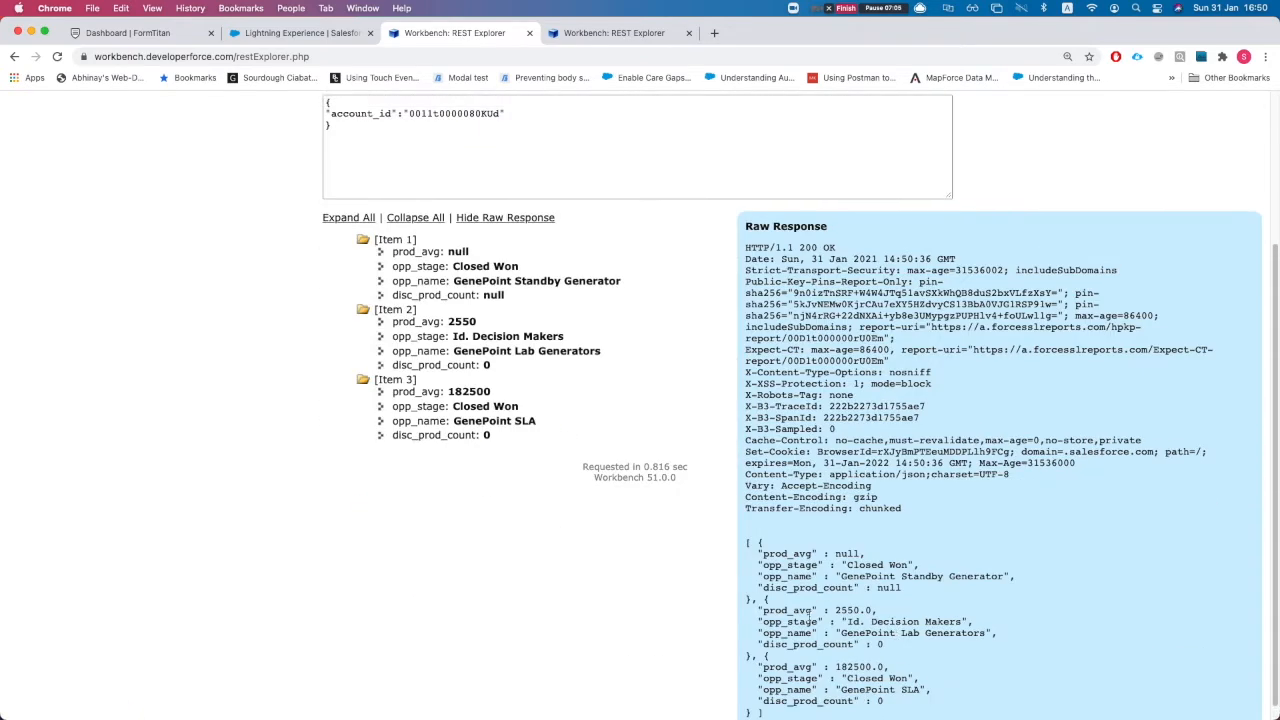
pyautogui.moveTo(748, 543); pyautogui.dragTo(906, 703)
pyautogui.click(906, 703)
# Switch to the Word template and delete the existing opportunity table below the account name field.
pyautogui.hotkey('ctrl', 'Up')
pyautogui.click(394, 246)
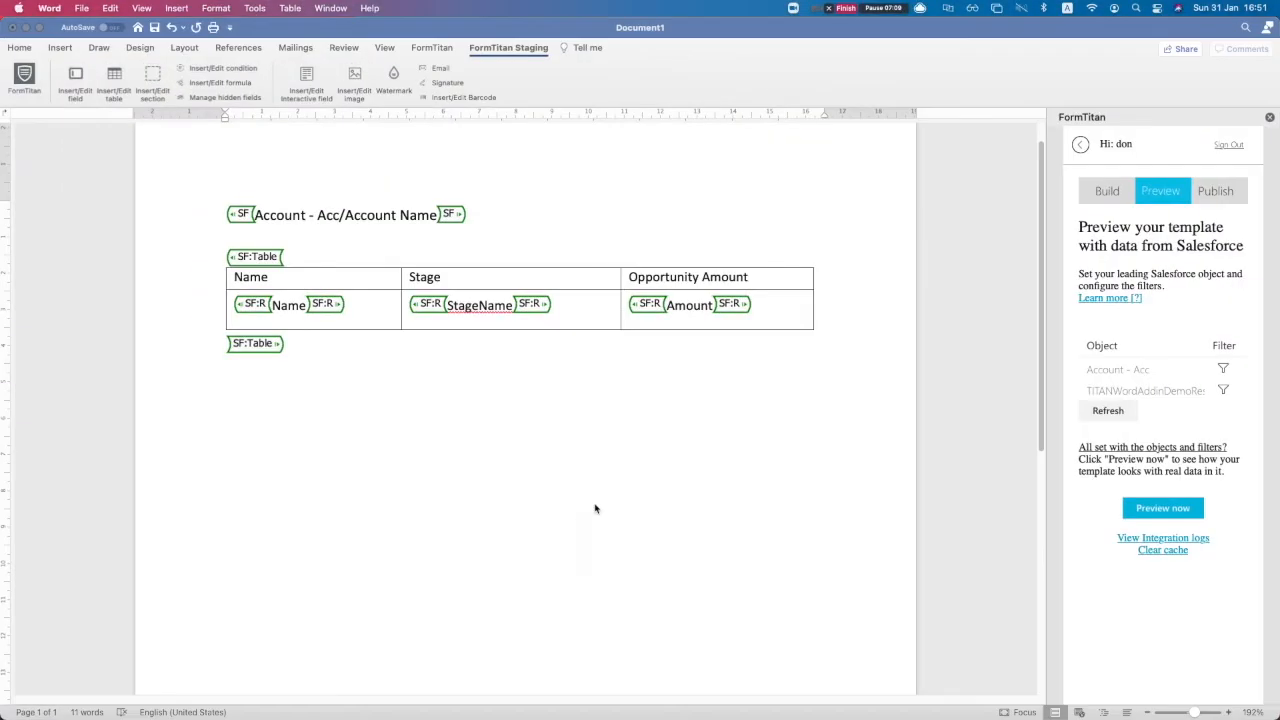
pyautogui.click(256, 257)
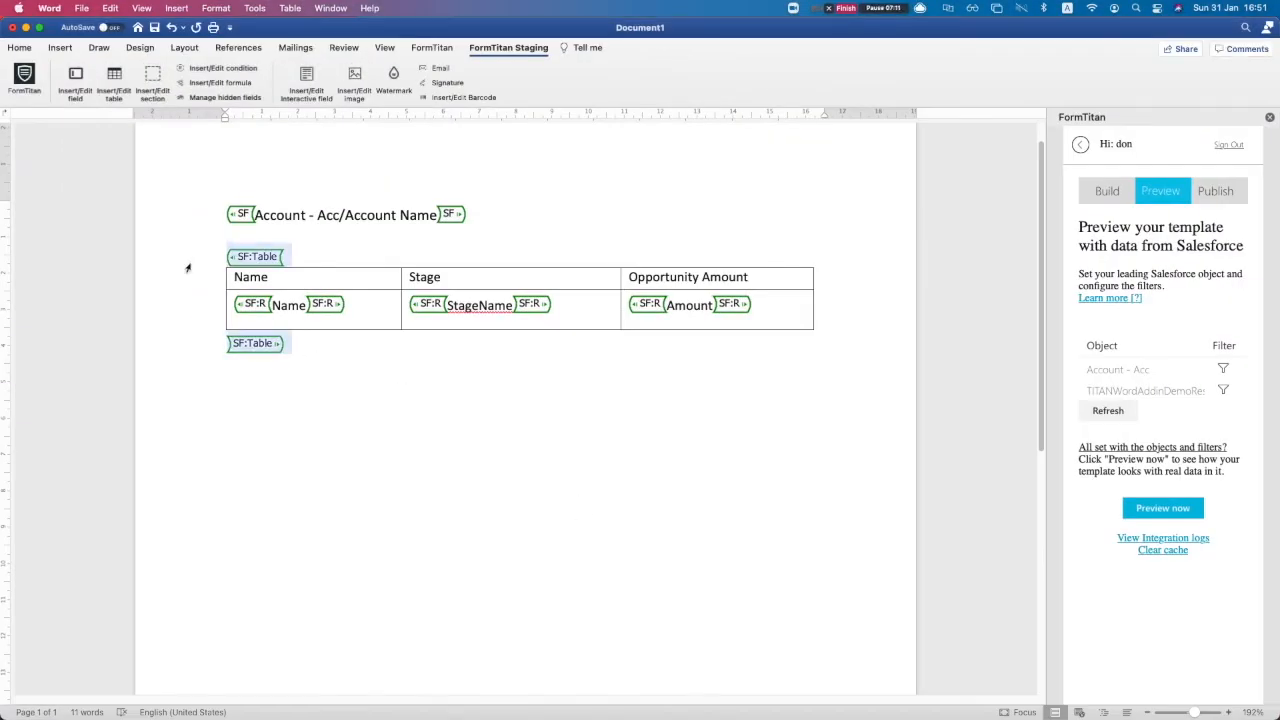
pyautogui.press('BackSpace')
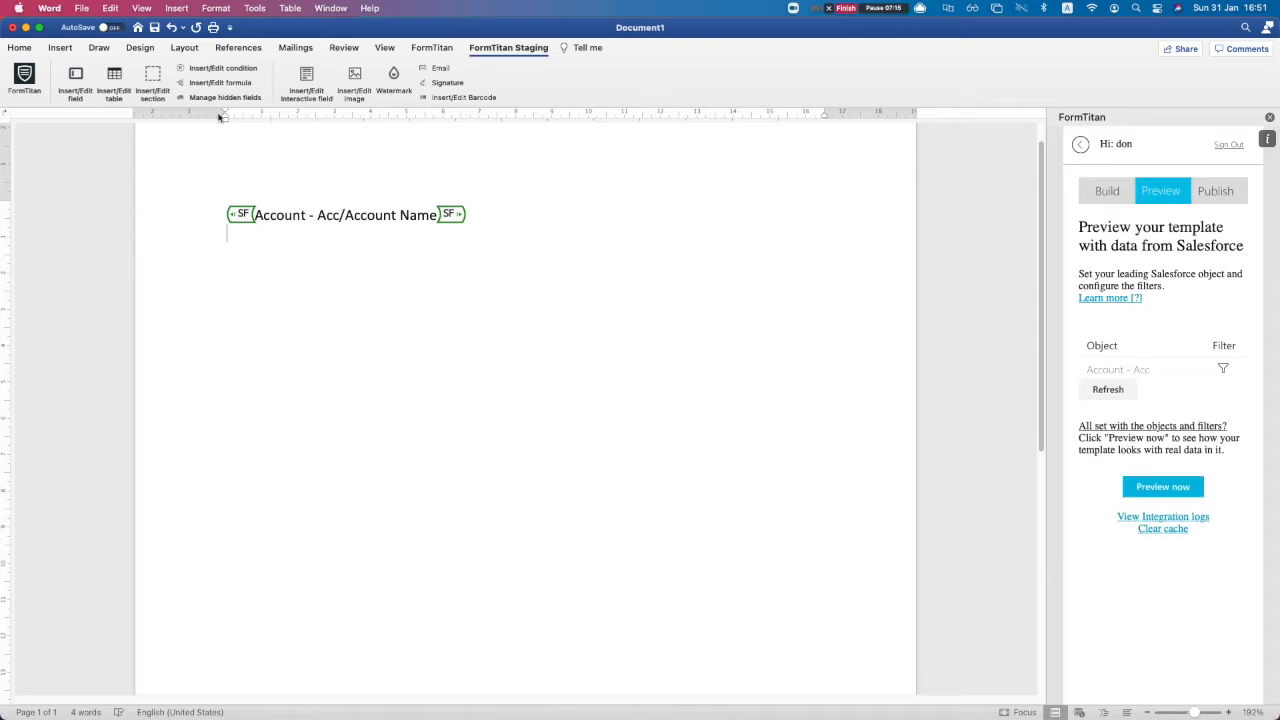
# Start inserting a FormTitan table, and copy the name TITANWordAddinDemoRestV2 from the class's RestResource mapping in VS Code.
pyautogui.click(119, 88)
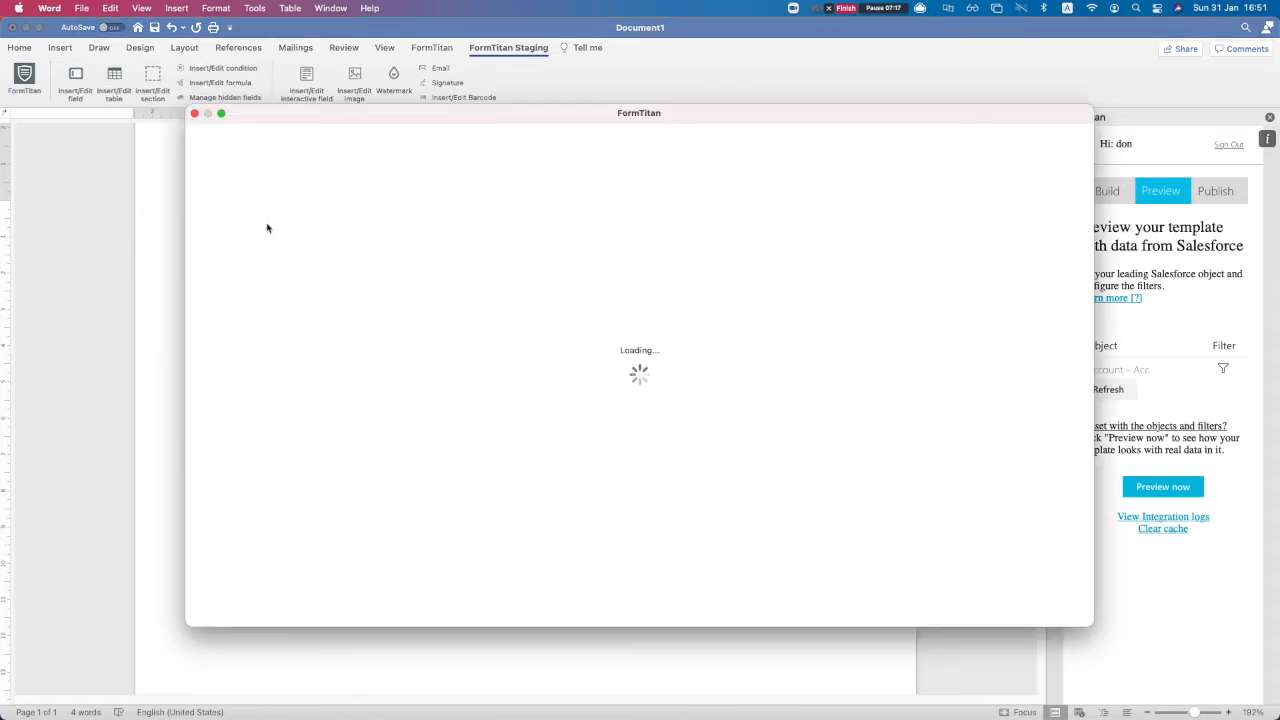
pyautogui.click(194, 114)
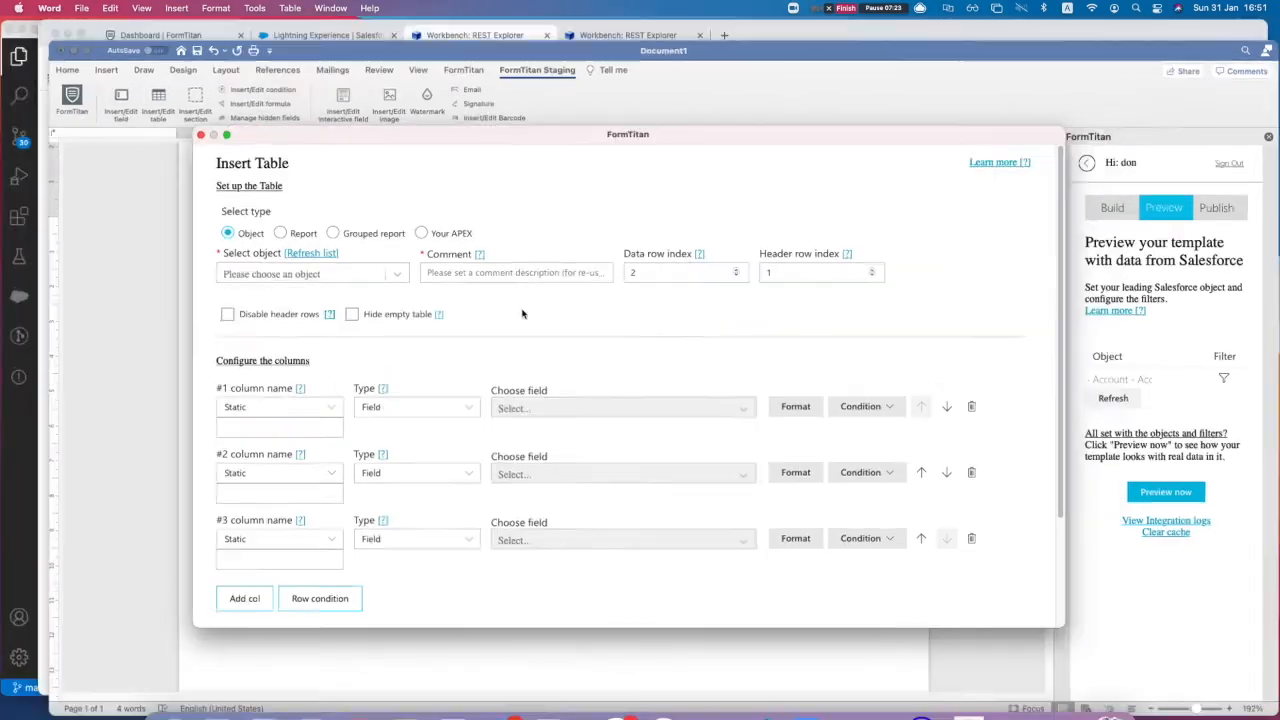
pyautogui.hotkey('ctrl', 'Up')
pyautogui.click(389, 217)
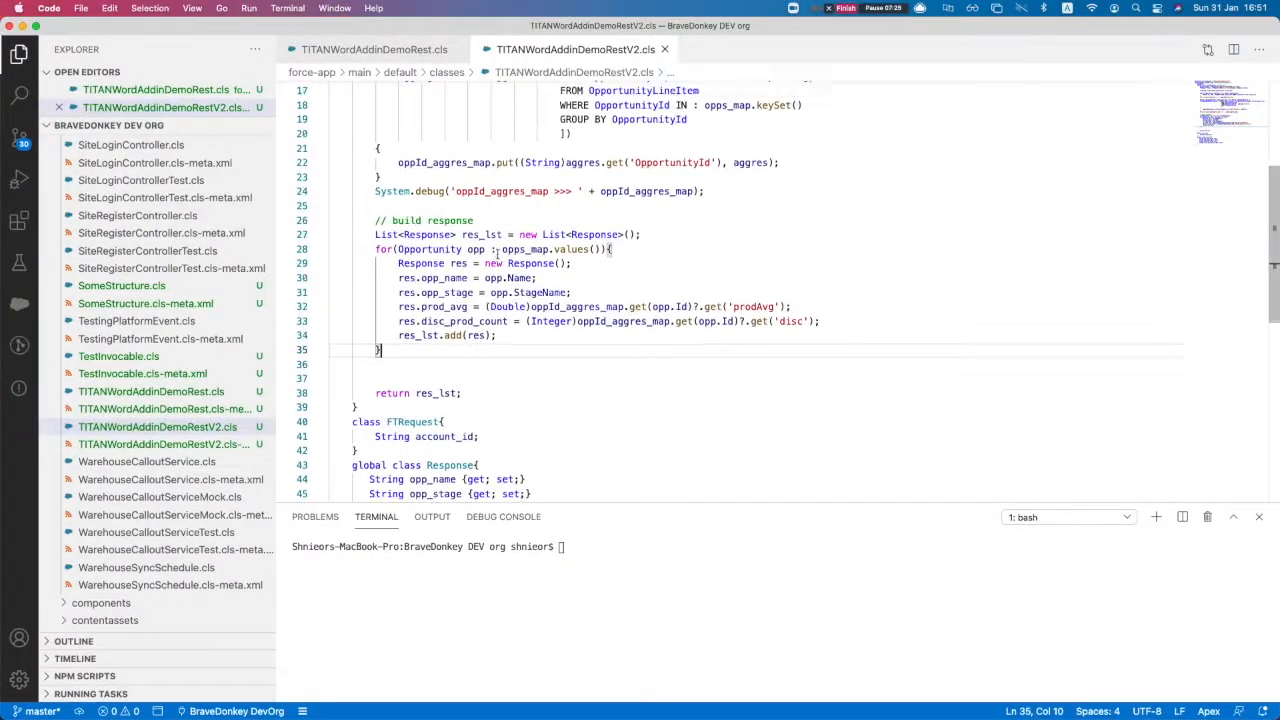
pyautogui.scroll(5, 495, 252)
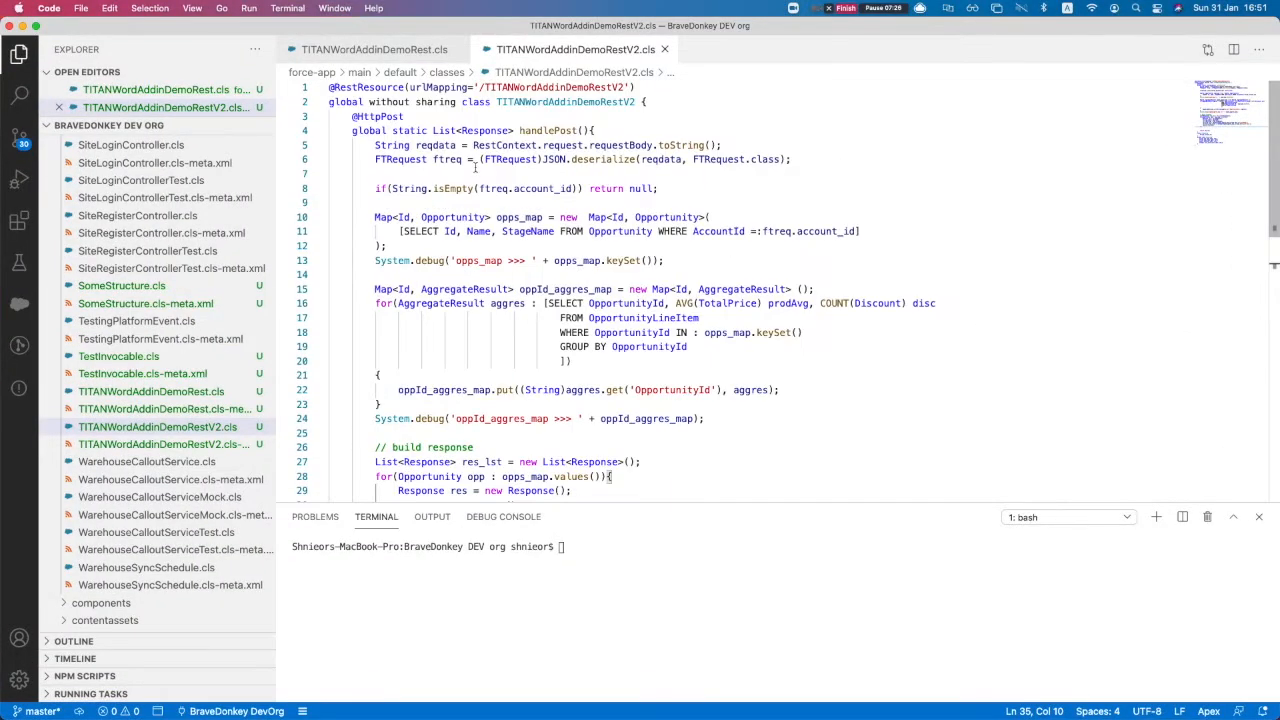
pyautogui.click(542, 88)
pyautogui.doubleClick(542, 88)
pyautogui.press('super+c')
pyautogui.hotkey('ctrl', 'Up')
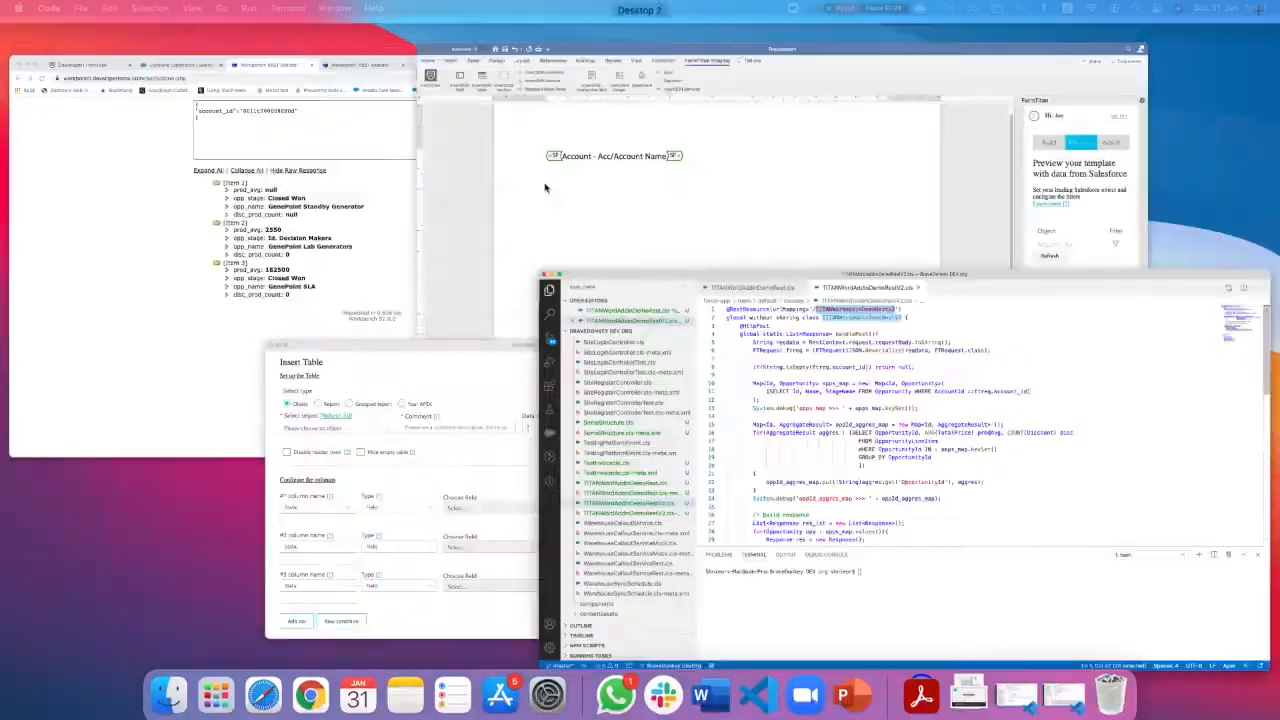
# Return to the Insert Table dialog, choose Your APEX as type, and enter TITANWordAddinDemoRestV2 as class name and comment.
pyautogui.click(457, 480)
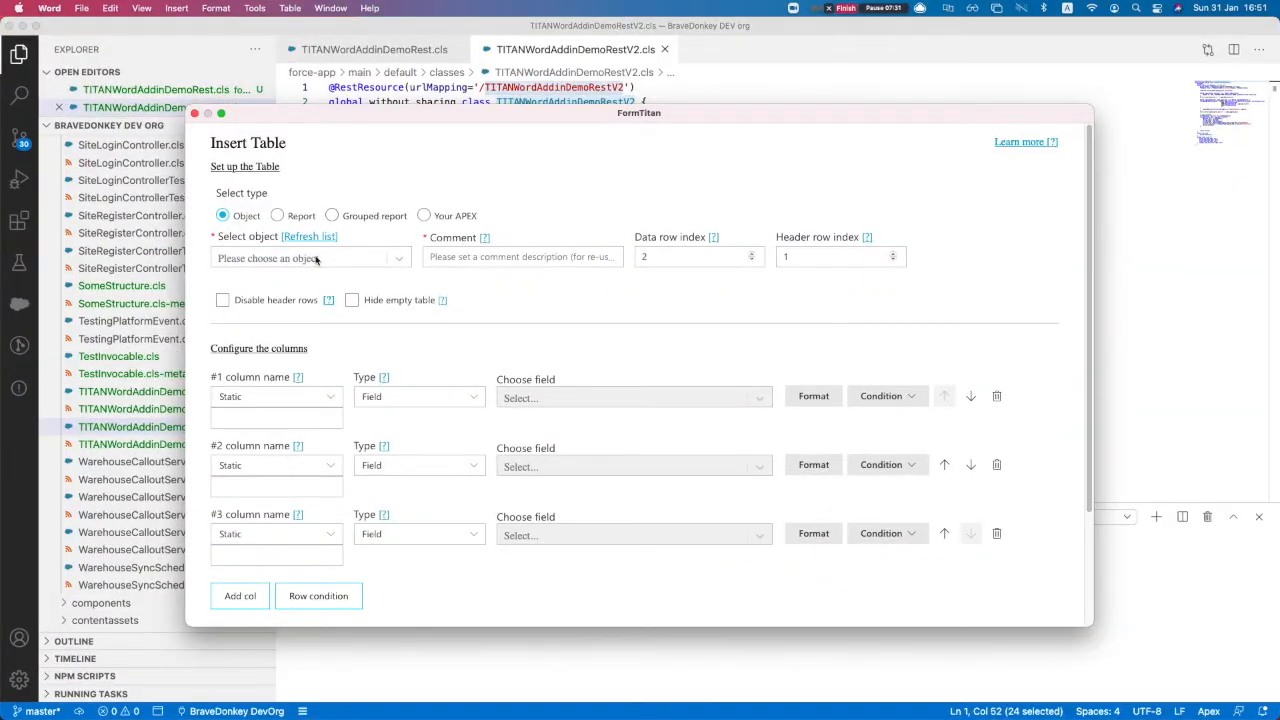
pyautogui.click(351, 258)
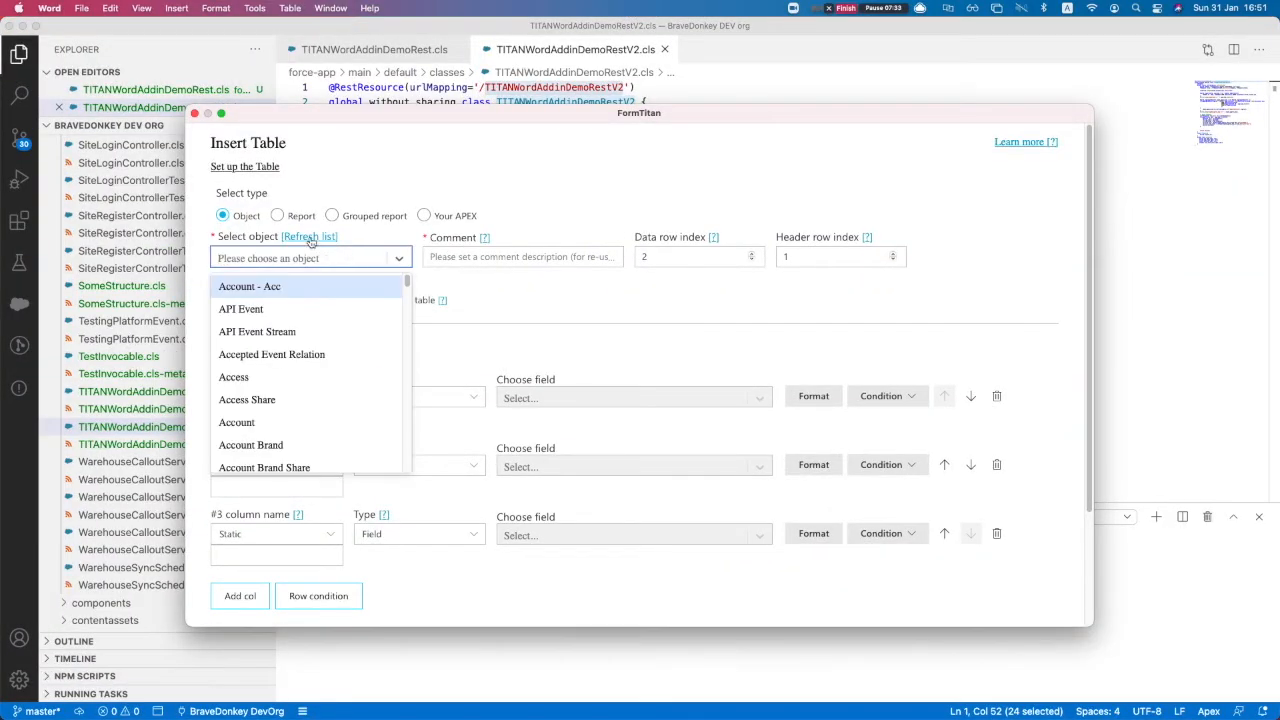
pyautogui.click(424, 216)
pyautogui.press('super+v')
pyautogui.press('super+v')
pyautogui.scroll(-1, 347, 426)
# Go to column #1's static name entry, and copy the field name opp_name from the raw response in Workbench.
pyautogui.click(272, 376)
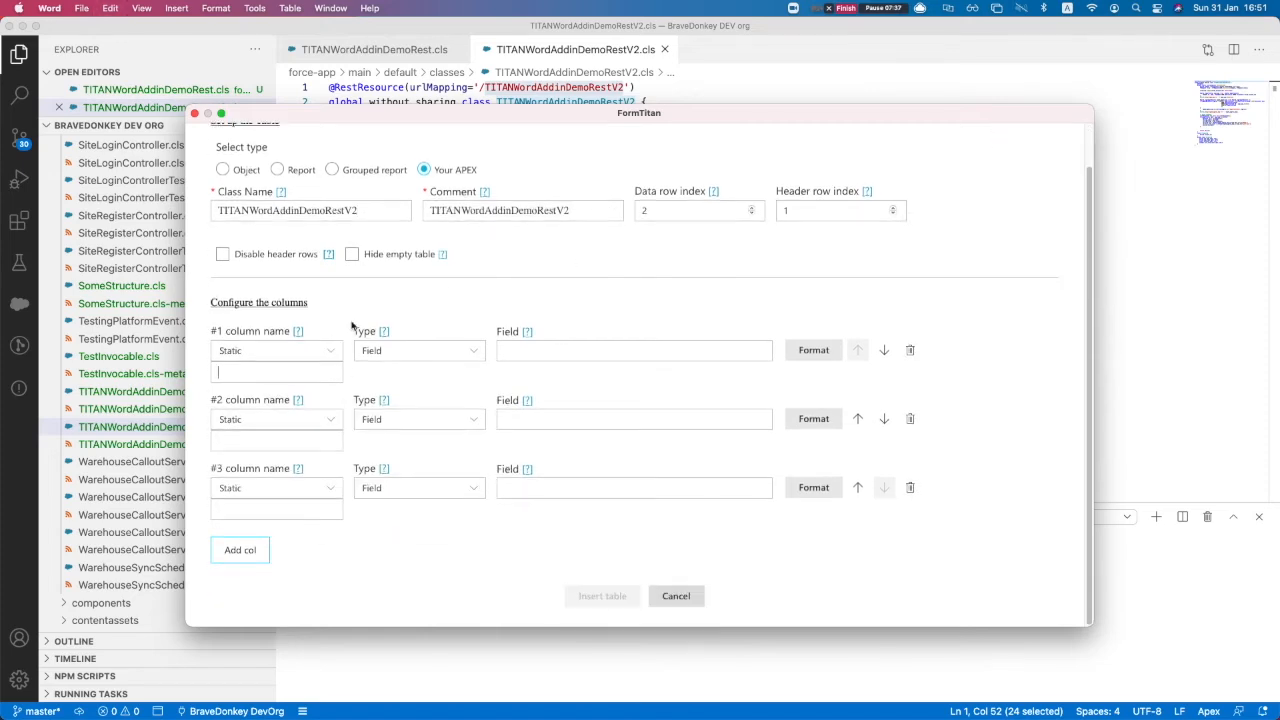
pyautogui.hotkey('ctrl', 'Up')
pyautogui.click(490, 290)
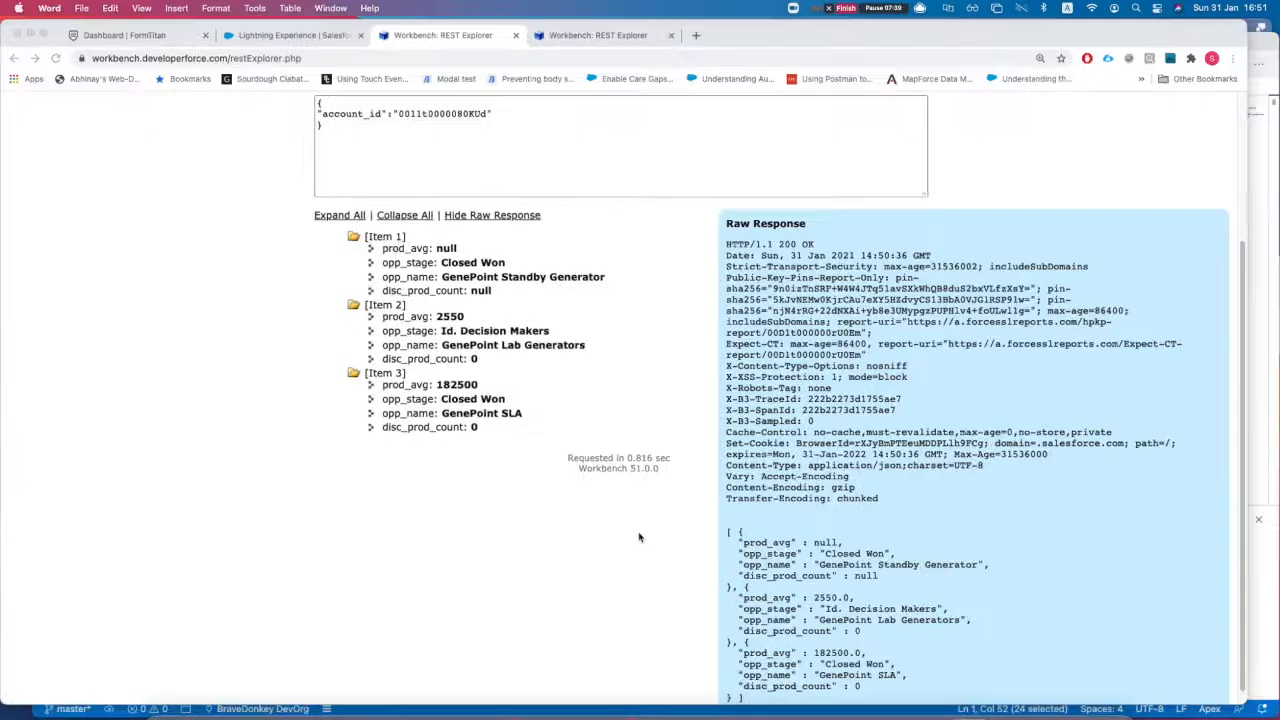
pyautogui.doubleClick(766, 565)
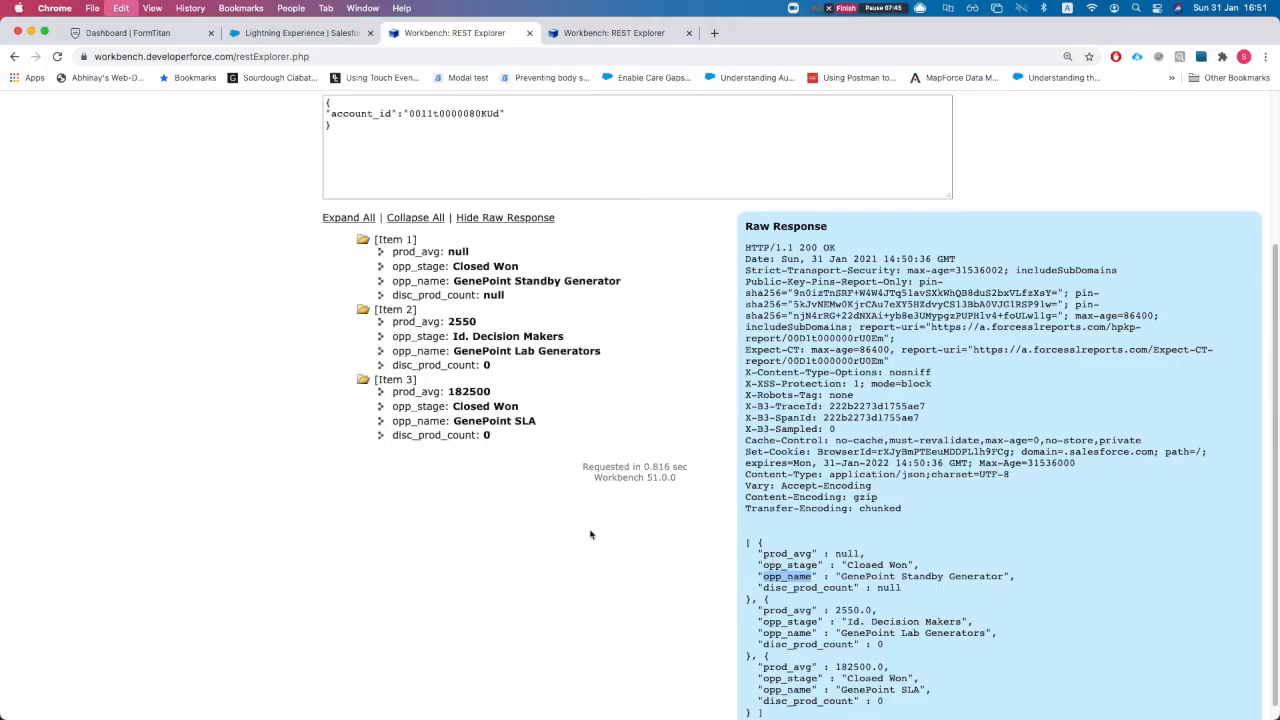
# Return to the FormTitan table dialog and set column #1's static name to Name and its field to opp_name.
pyautogui.hotkey('ctrl', 'Up')
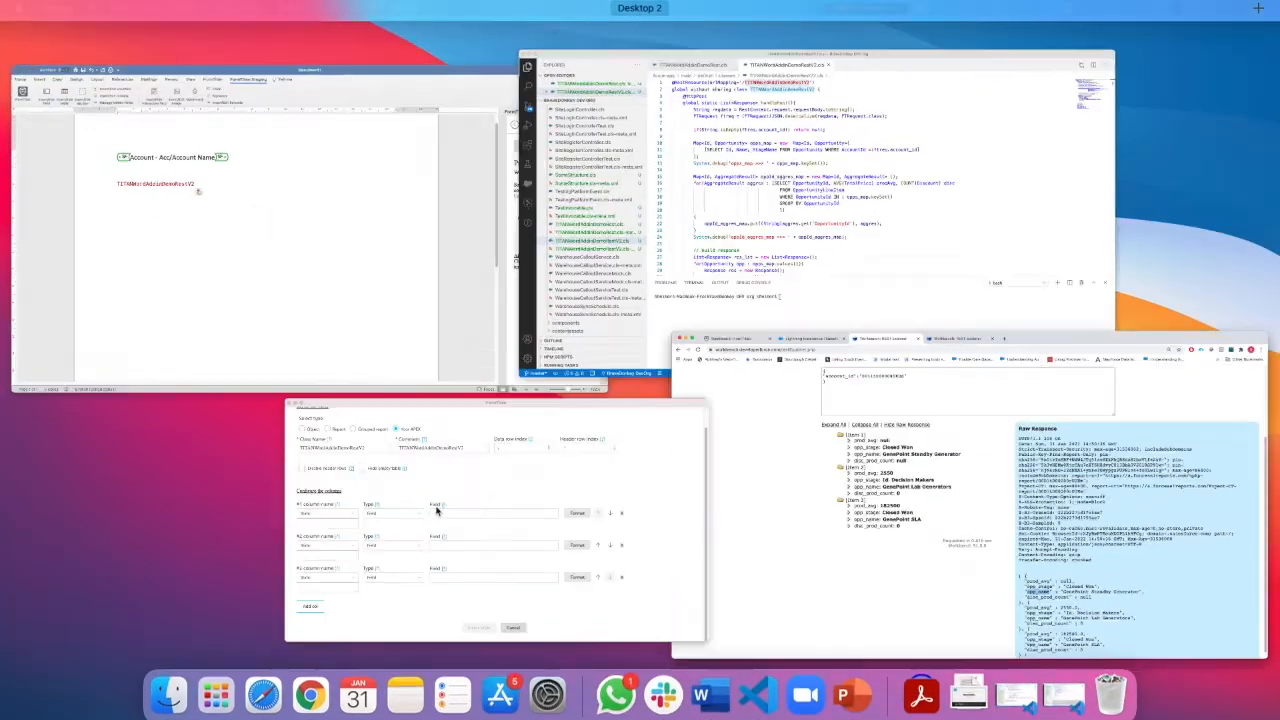
pyautogui.click(436, 511)
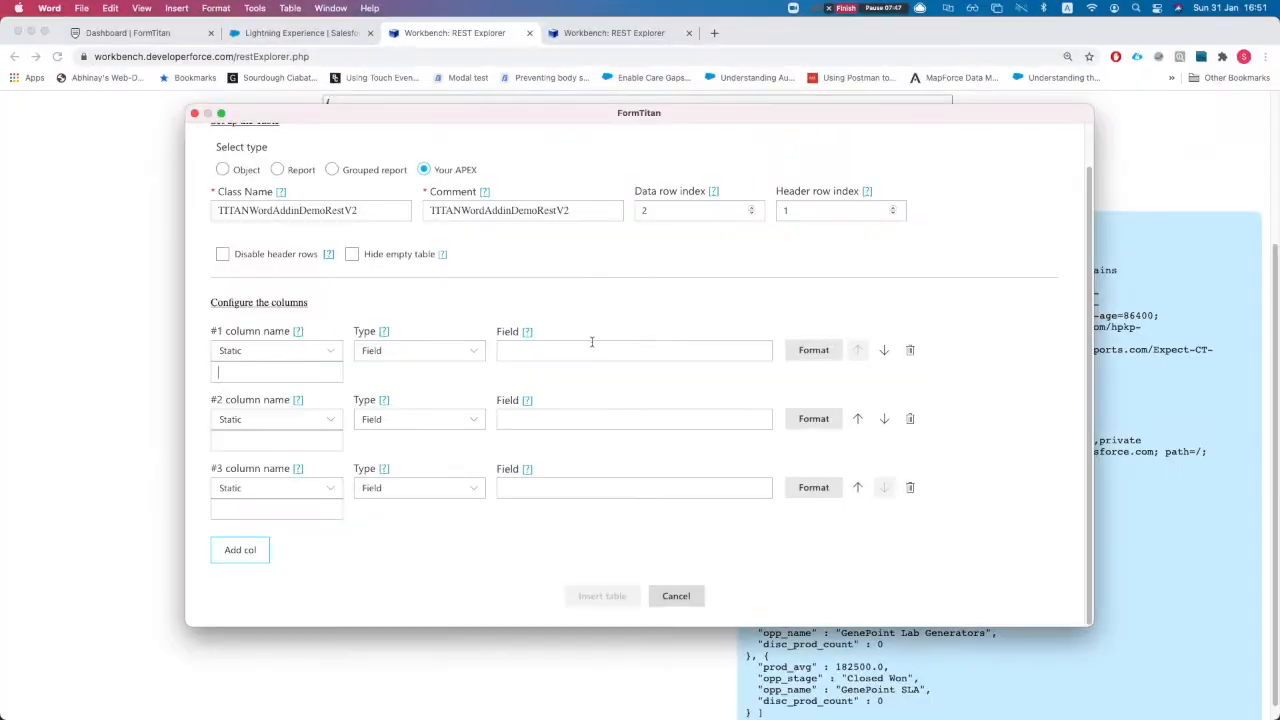
pyautogui.write('opp_name')
# Copy opp_stage from the Workbench response and set it as column #2's field, with the static name Stage.
pyautogui.click(1147, 507)
pyautogui.doubleClick(787, 565)
pyautogui.press('super+c')
pyautogui.hotkey('ctrl', 'Up')
pyautogui.click(471, 519)
pyautogui.click(575, 419)
pyautogui.press('super+v')
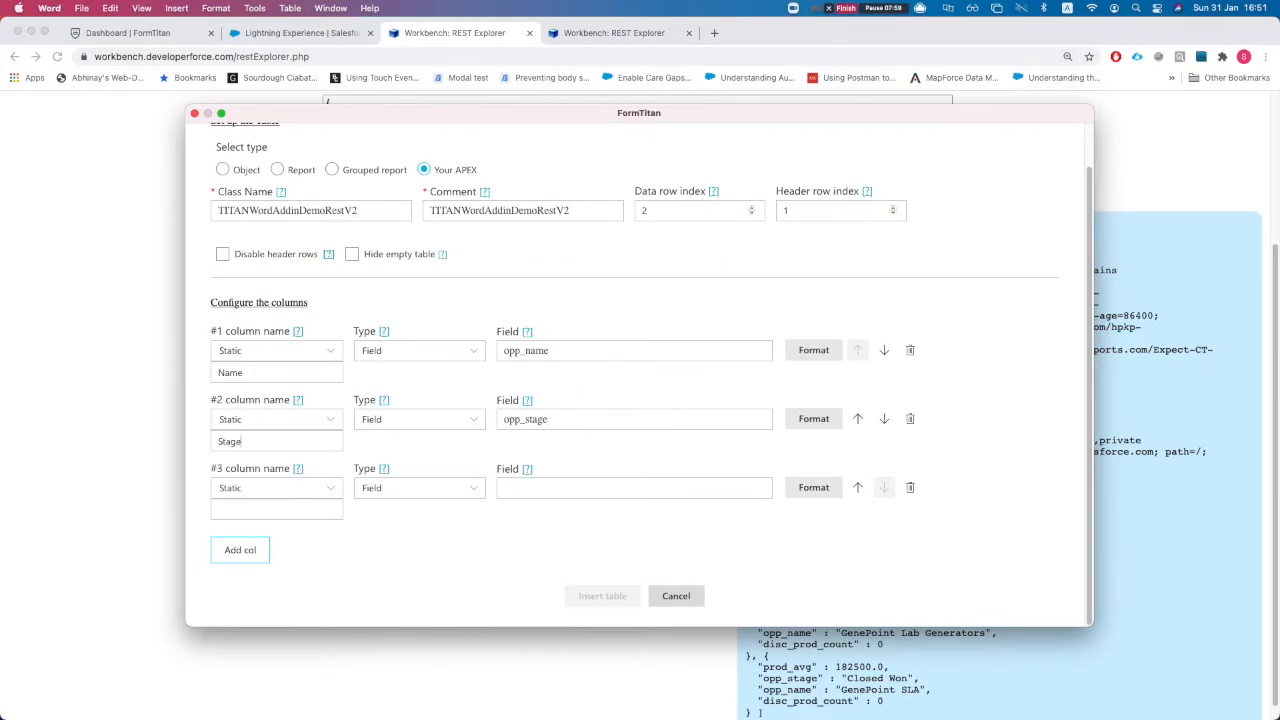
# Copy the field name prod_avg from the raw response in Workbench.
pyautogui.click(1207, 622)
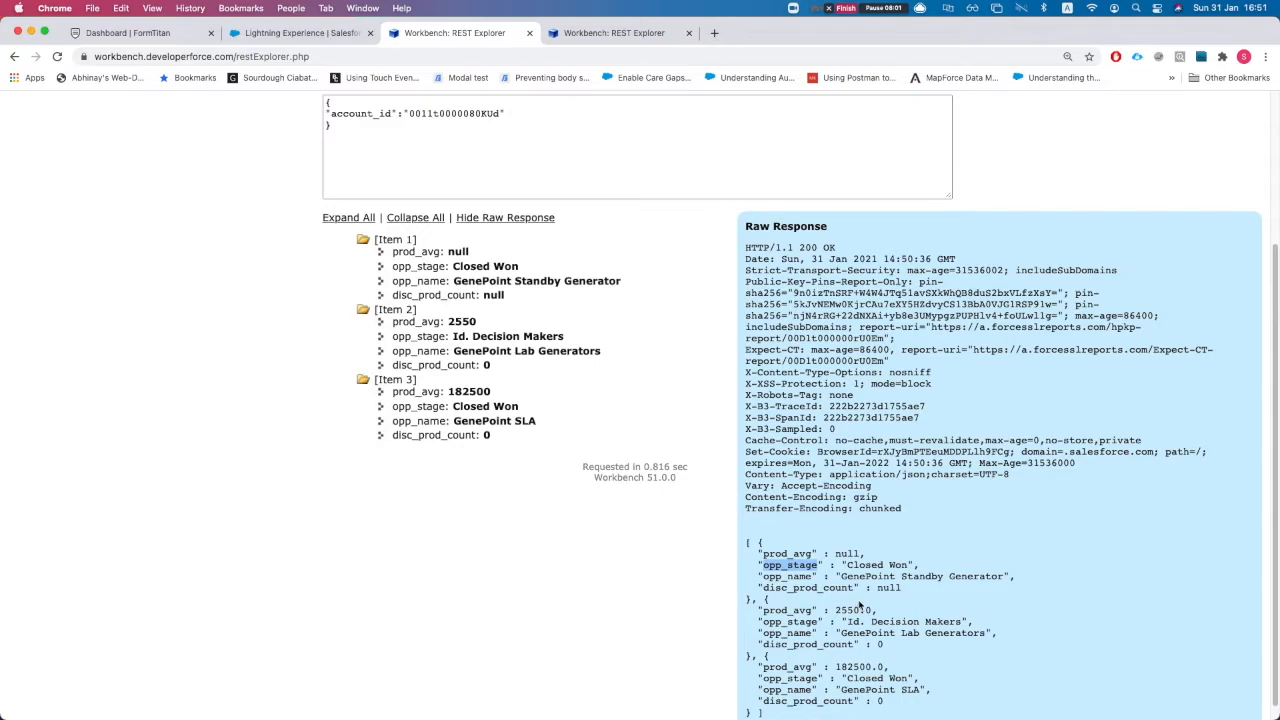
pyautogui.scroll(-1, 858, 604)
pyautogui.doubleClick(793, 540)
pyautogui.press('super+c')
pyautogui.hotkey('ctrl', 'Up')
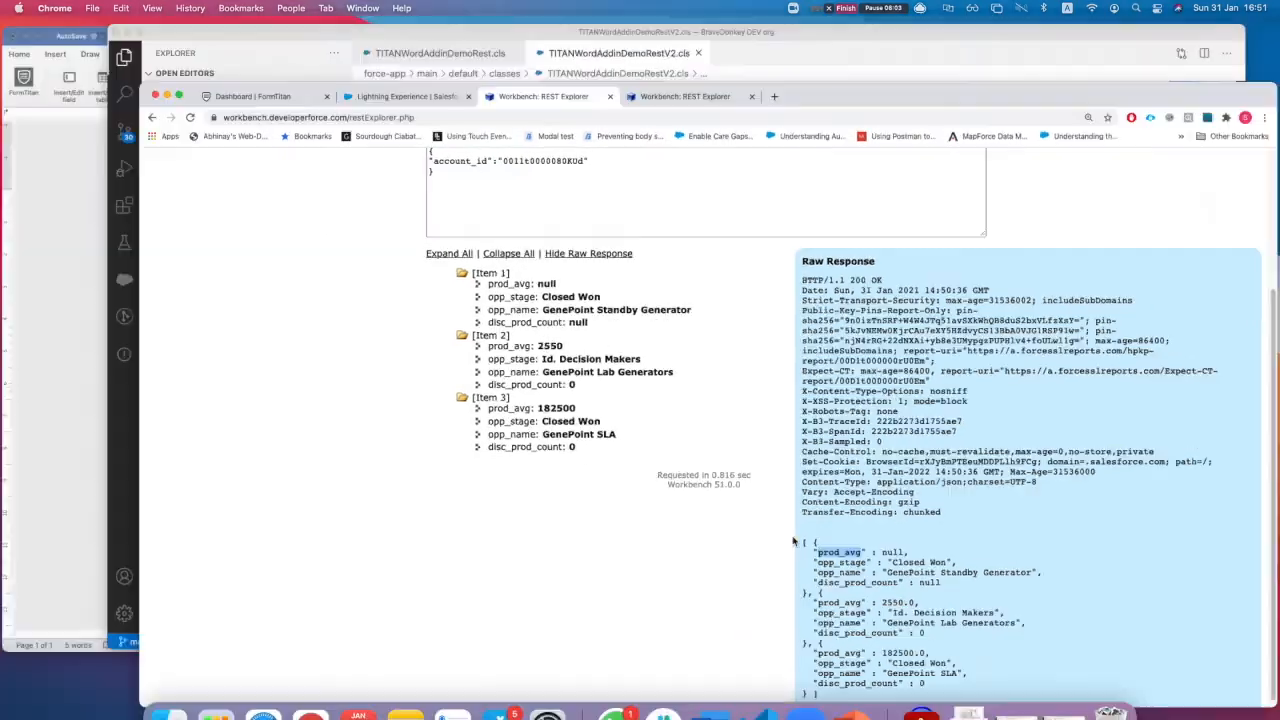
# Set column #3's field to prod_avg and its static name to Product Amount Avg in the FormTitan table dialog.
pyautogui.click(429, 503)
pyautogui.click(586, 491)
pyautogui.press('super+v')
pyautogui.click(335, 494)
pyautogui.click(331, 491)
pyautogui.click(329, 508)
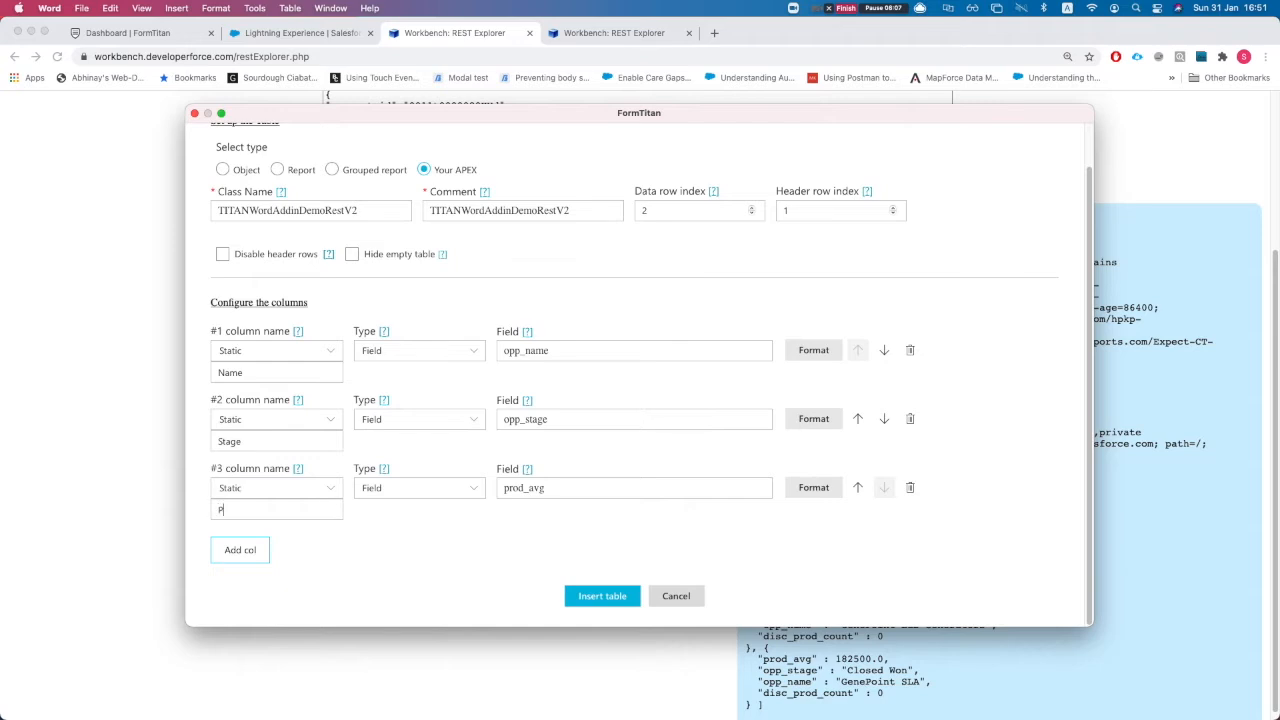
pyautogui.write('Product A')
pyautogui.press('BackSpace')
pyautogui.write('AMount Avg')
# Add a fourth column to the table setup and copy the field name disc_prod_count from the Workbench response.
pyautogui.click(250, 548)
pyautogui.scroll(-1, 560, 551)
pyautogui.click(1202, 522)
pyautogui.scroll(-1, 798, 643)
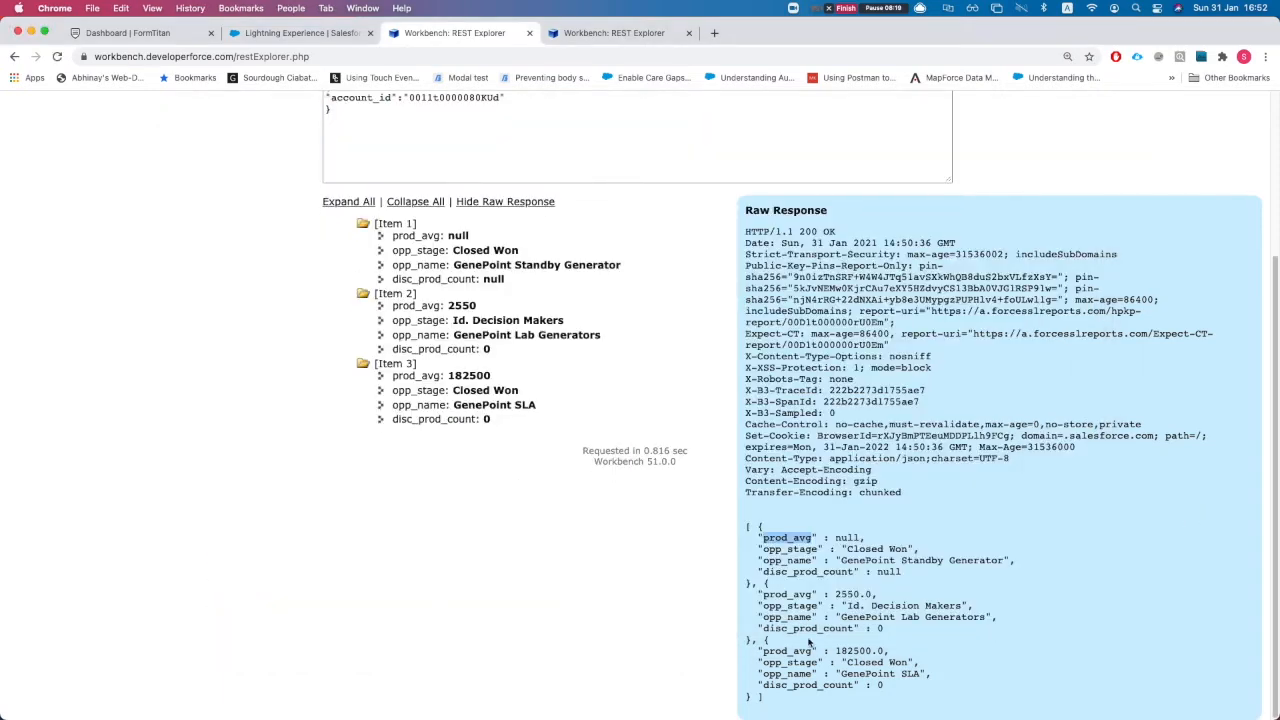
pyautogui.click(788, 663)
pyautogui.doubleClick(797, 628)
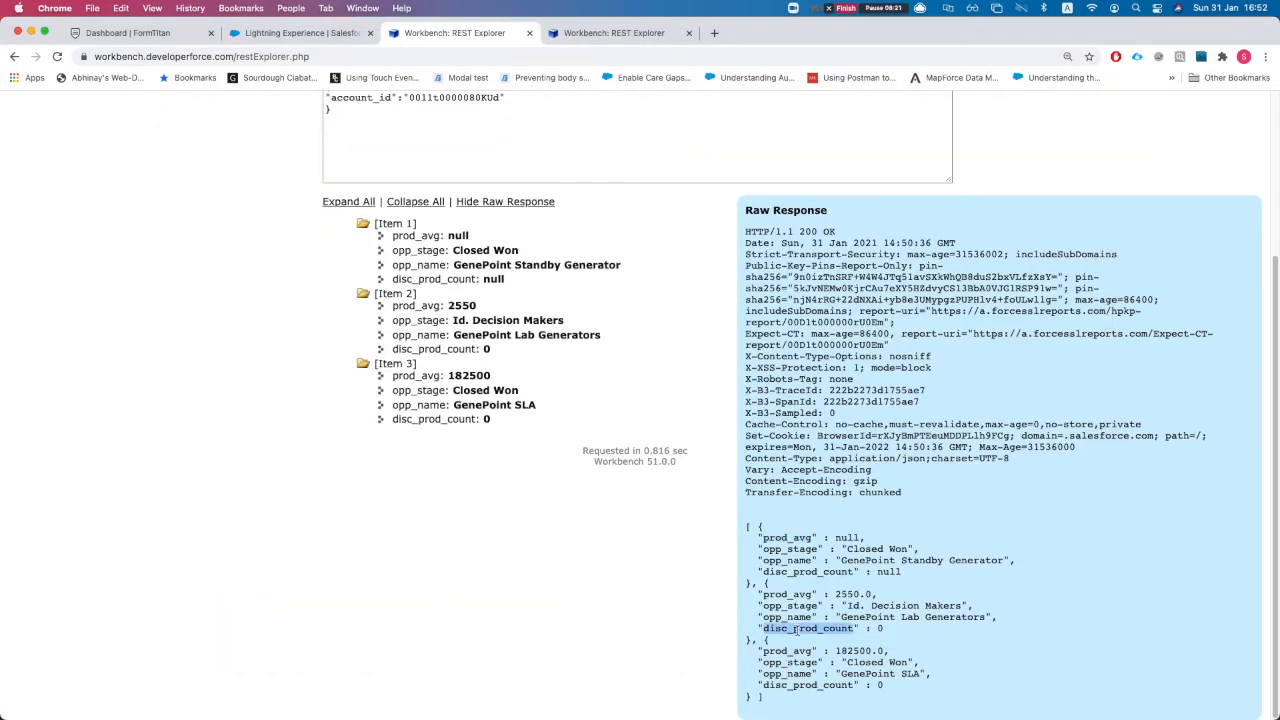
# Set column #4's field to disc_prod_count and its static name to Products with Discount, and insert the table.
pyautogui.hotkey('ctrl', 'Up')
pyautogui.click(352, 498)
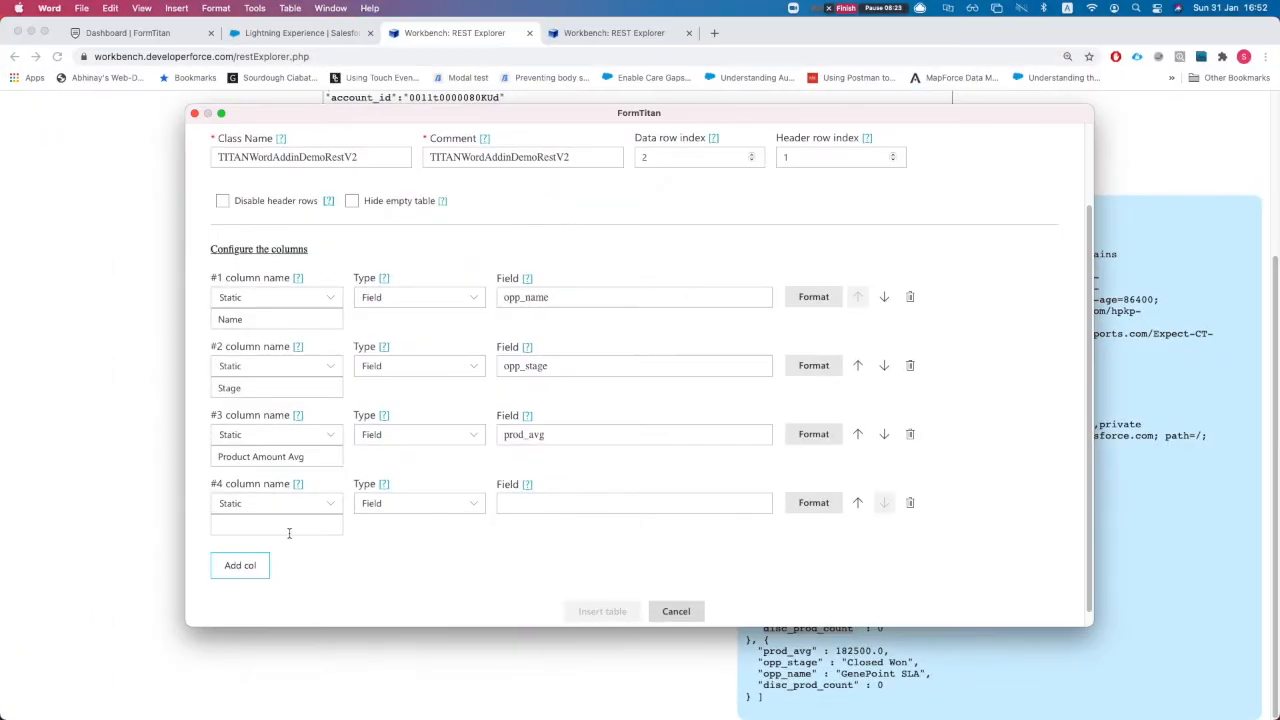
pyautogui.click(600, 510)
pyautogui.press('cmd+v')
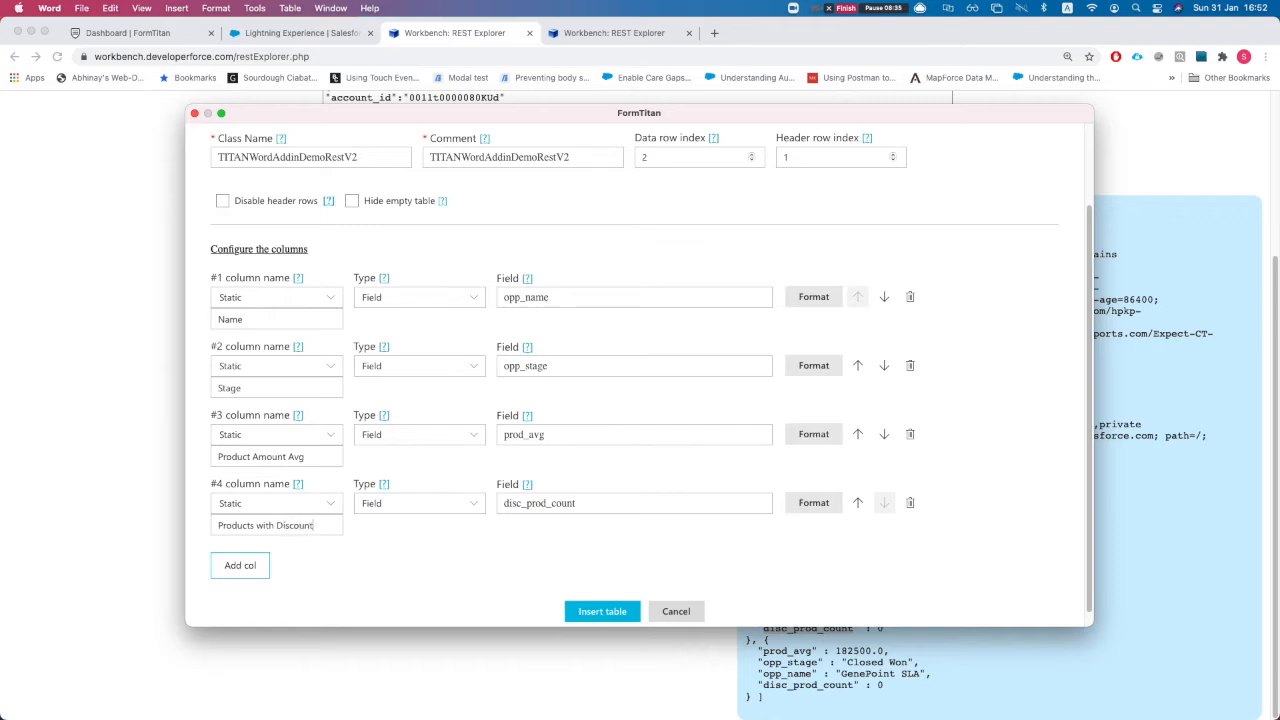
pyautogui.click(632, 607)
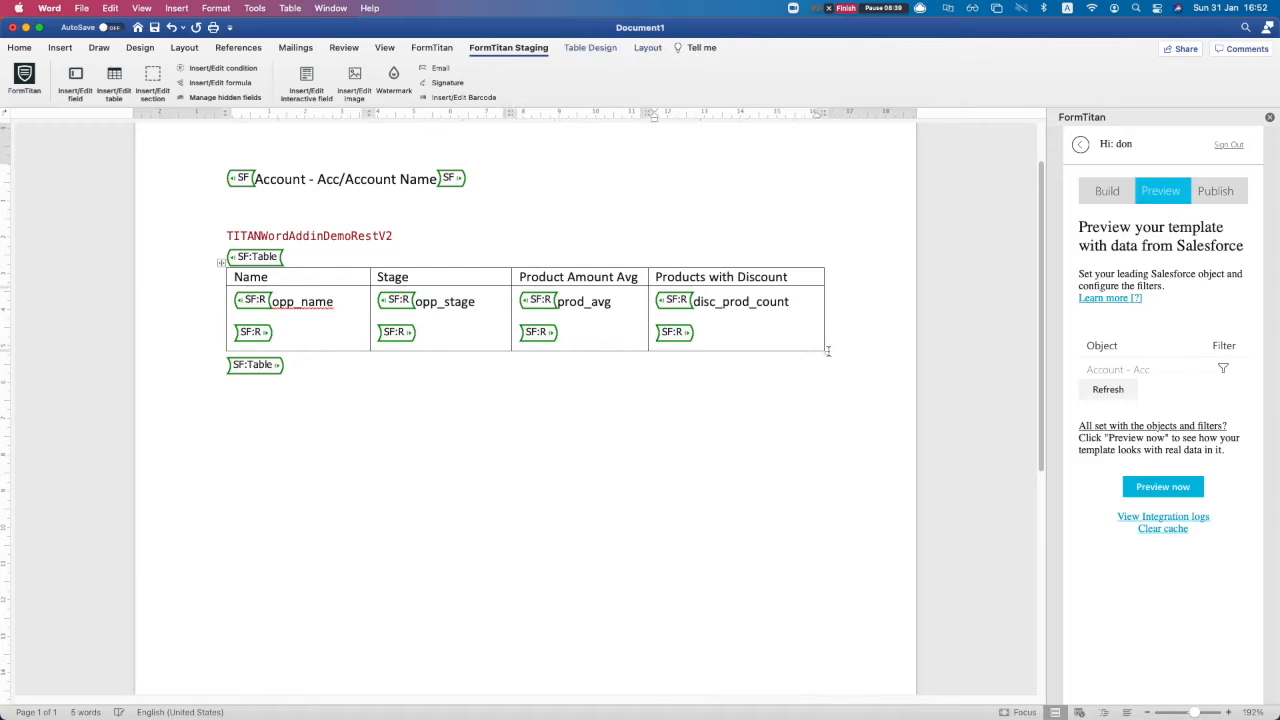
# Widen the inserted table in the Word template and refresh the preview's object list.
pyautogui.moveTo(826, 353)
pyautogui.mouseDown()
pyautogui.moveTo(792, 346)
pyautogui.moveTo(830, 352)
pyautogui.mouseUp()
pyautogui.click(1110, 390)
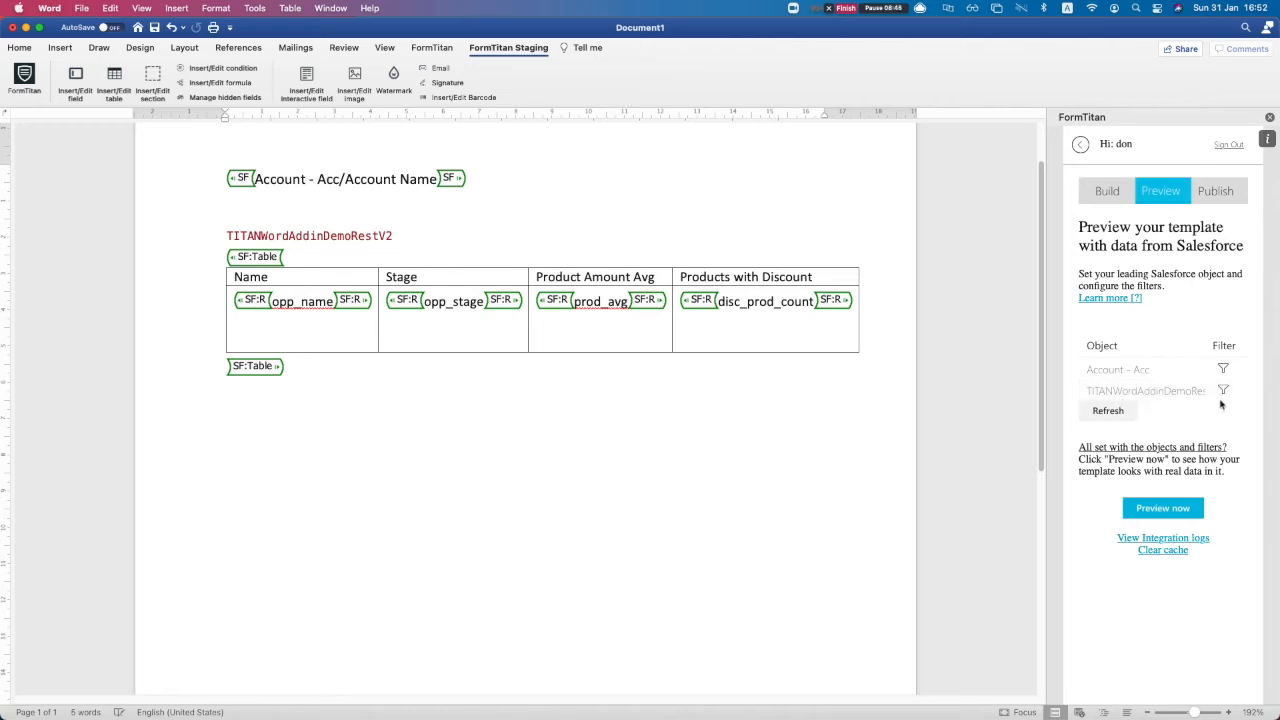
# Open the Apex parameters of TITANWordAddinDemoRestV2, and copy the name account_id from the FTRequest class in VS Code for them.
pyautogui.click(1223, 391)
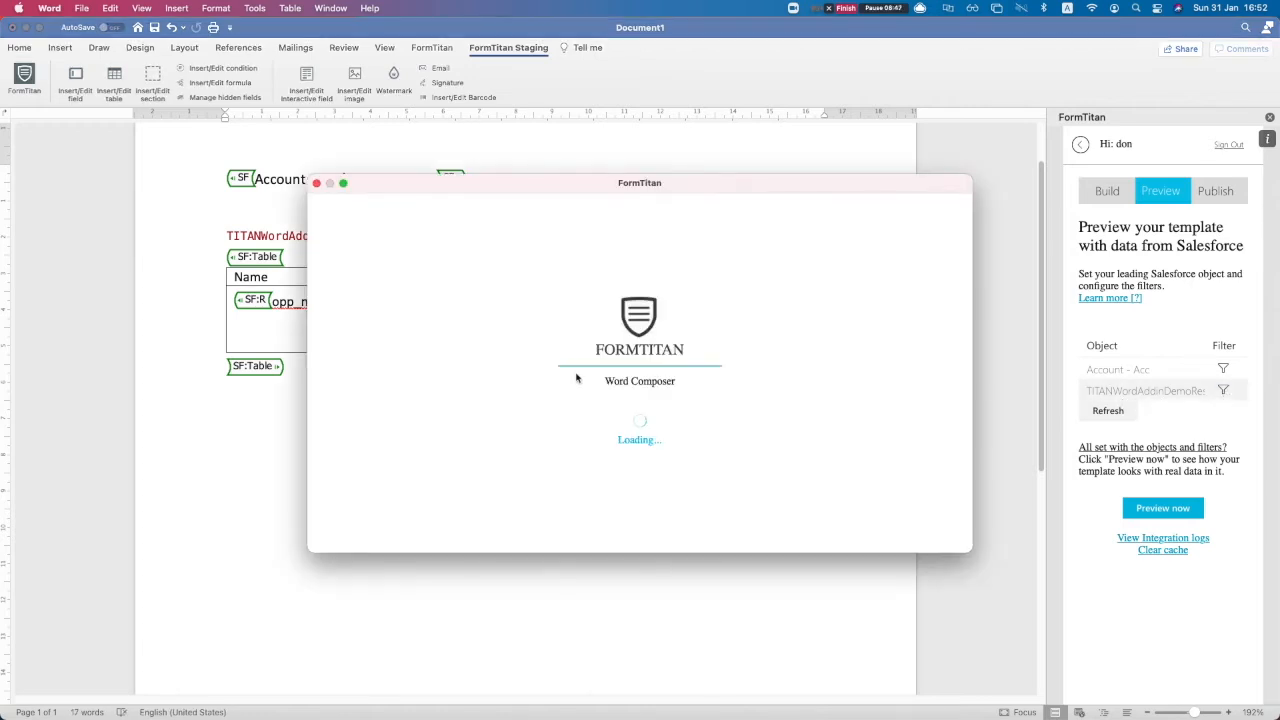
pyautogui.doubleClick(378, 281)
pyautogui.hotkey('ctrl', 'Up')
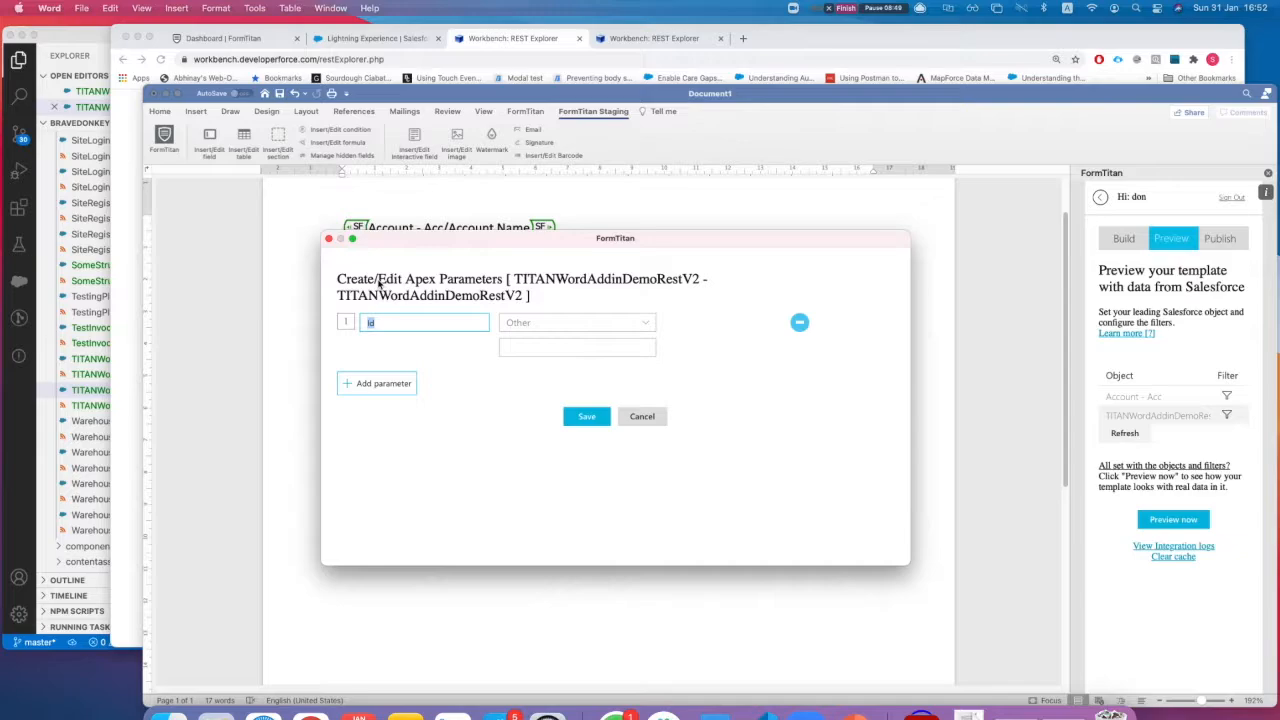
pyautogui.click(306, 267)
pyautogui.scroll(-15, 420, 386)
pyautogui.scroll(6, 422, 386)
pyautogui.scroll(1, 422, 386)
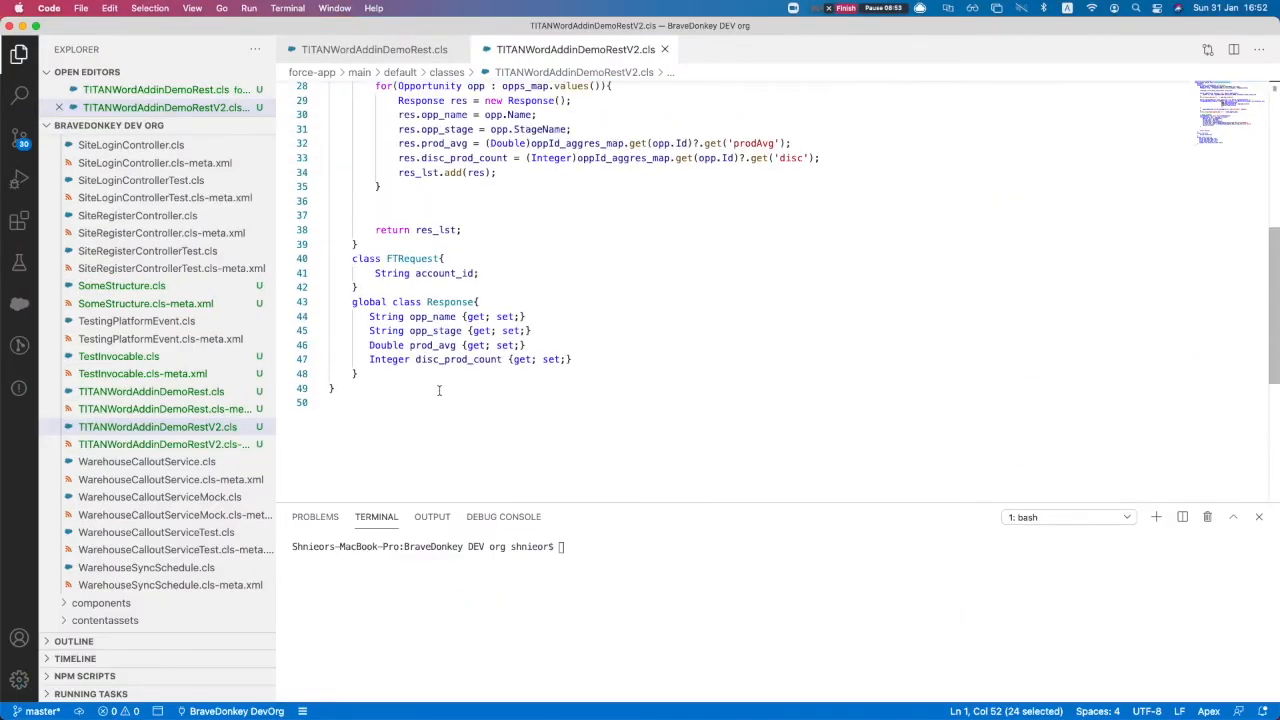
pyautogui.doubleClick(445, 273)
pyautogui.hotkey('ctrl', 'Up')
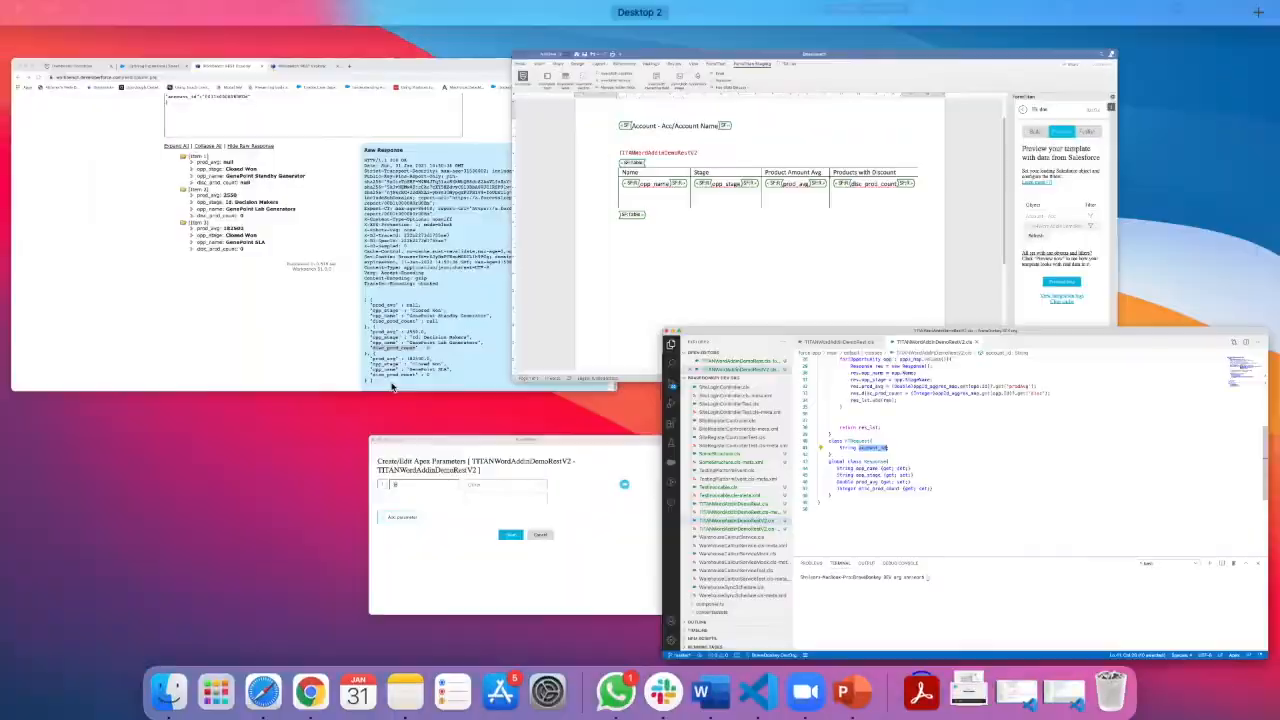
pyautogui.click(463, 490)
pyautogui.click(362, 342)
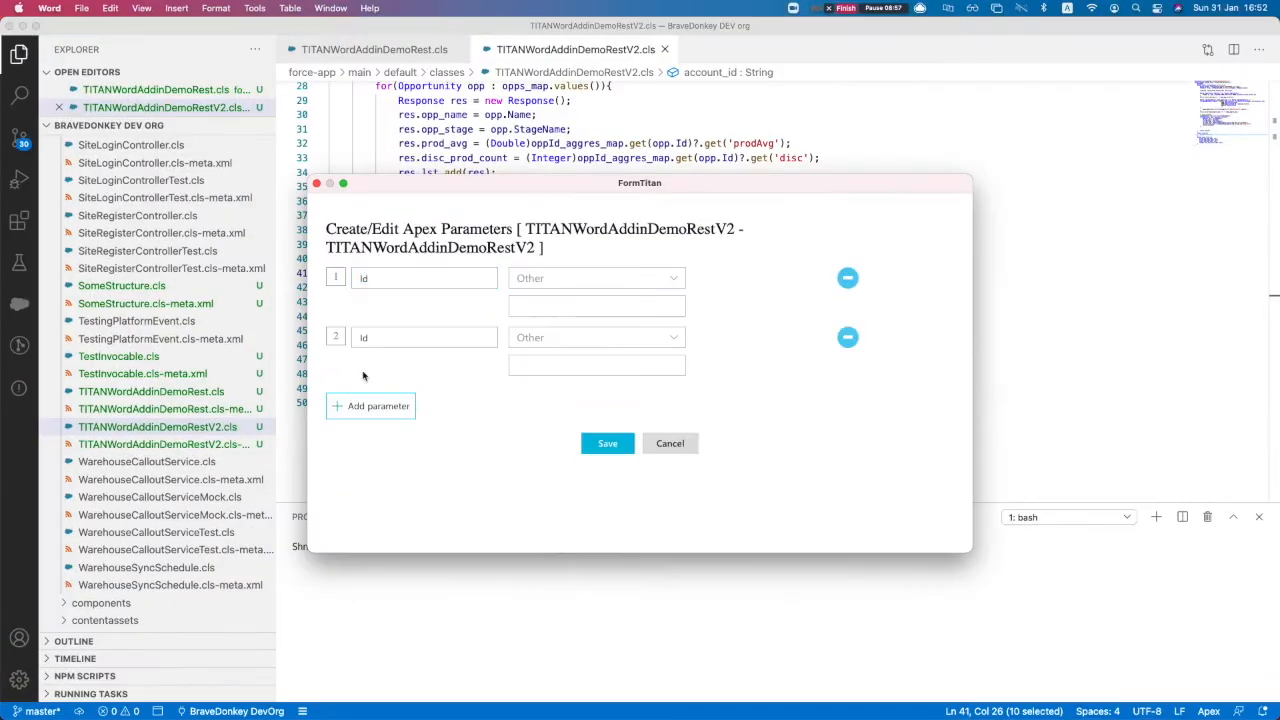
pyautogui.click(366, 418)
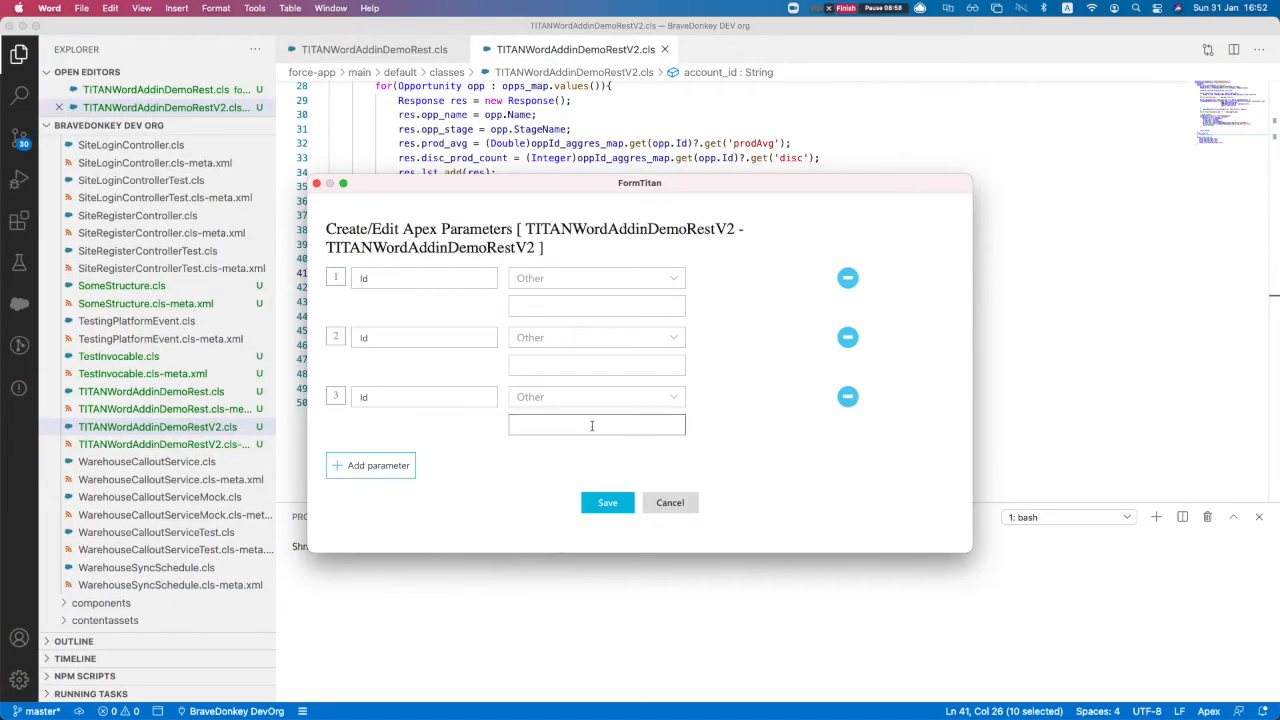
pyautogui.click(847, 395)
pyautogui.click(847, 340)
# Name the Apex parameter account_id, map it to Account ID of #1 Account - Acc, and save it.
pyautogui.doubleClick(386, 275)
pyautogui.press('super+v')
pyautogui.click(557, 286)
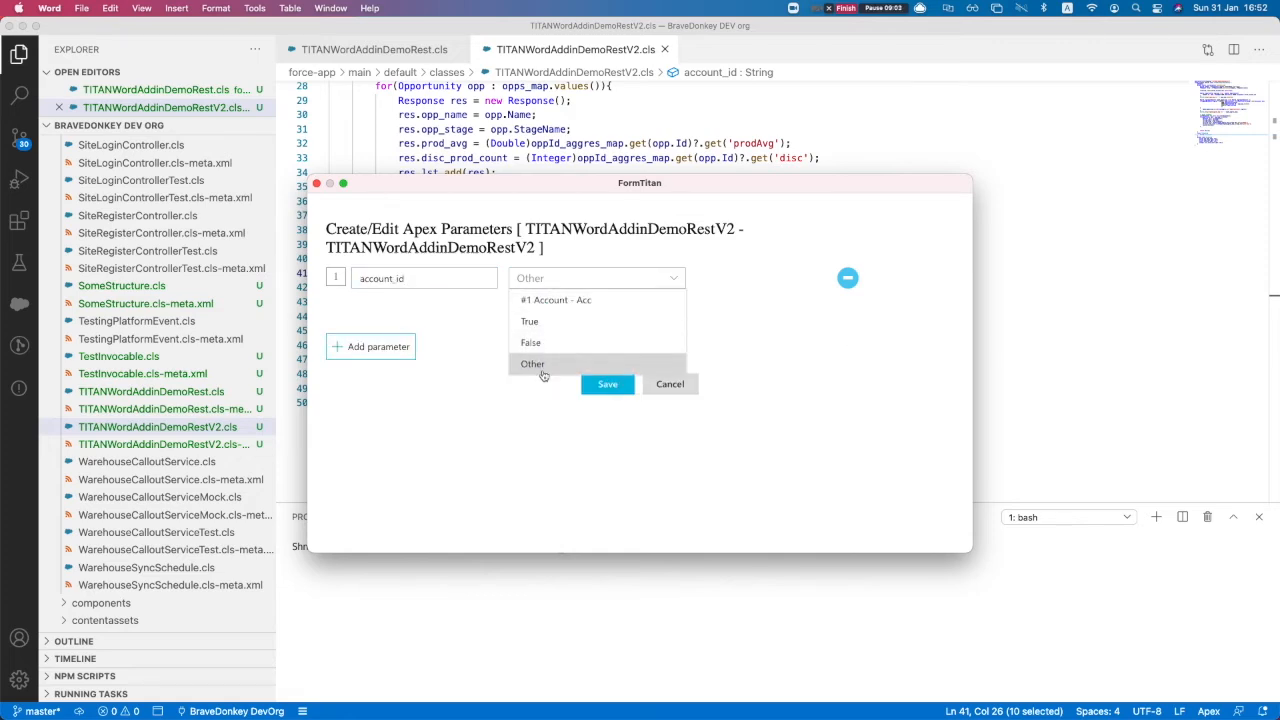
pyautogui.click(540, 364)
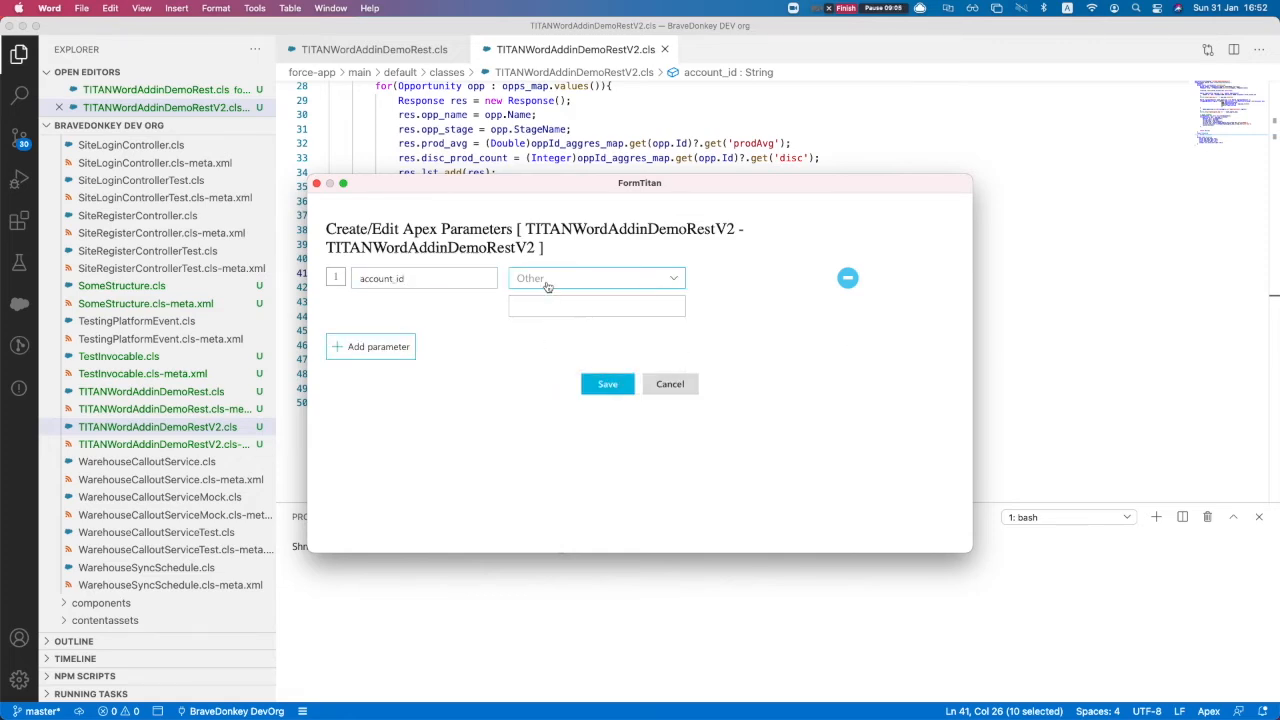
pyautogui.click(546, 282)
pyautogui.click(546, 299)
pyautogui.click(557, 304)
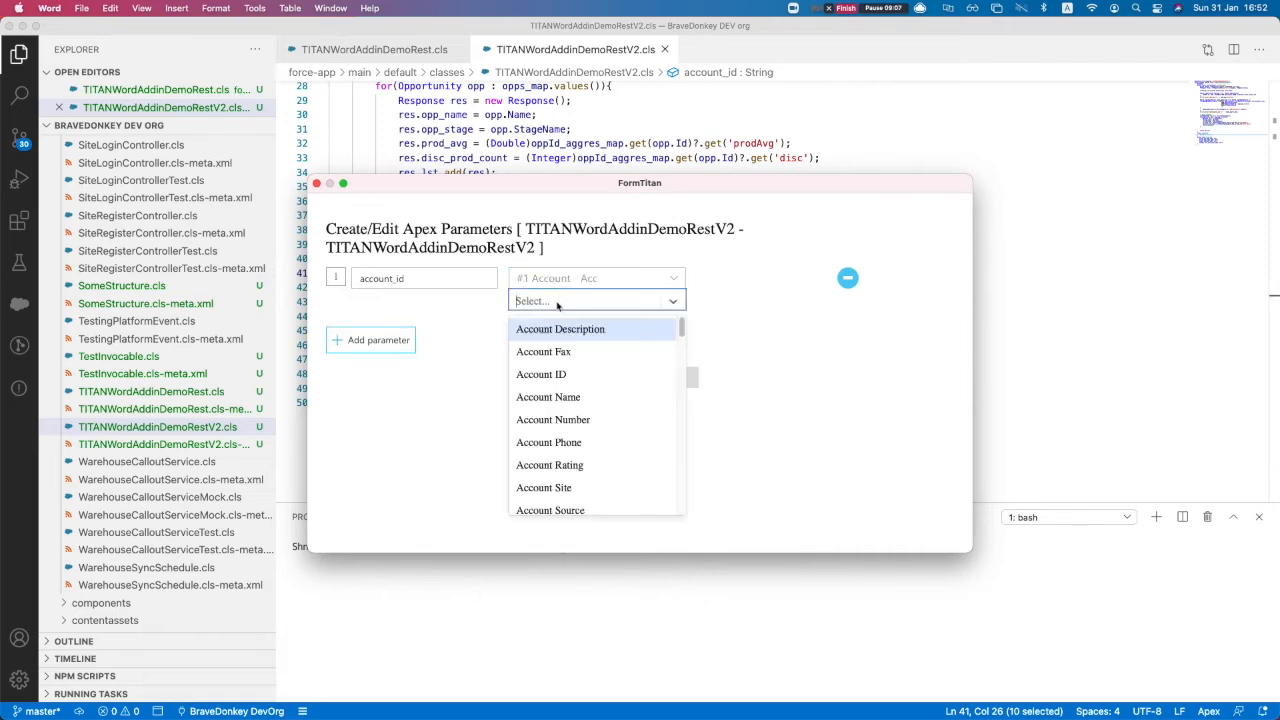
pyautogui.click(545, 374)
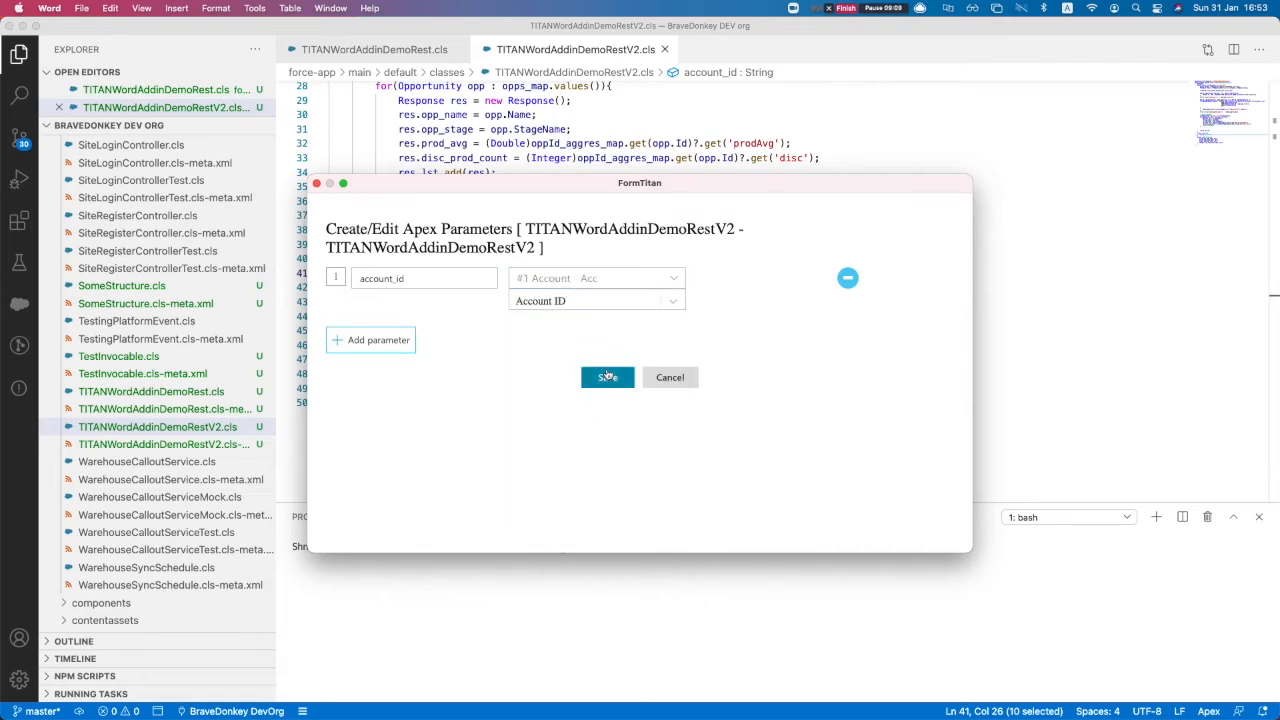
pyautogui.click(604, 377)
pyautogui.click(607, 420)
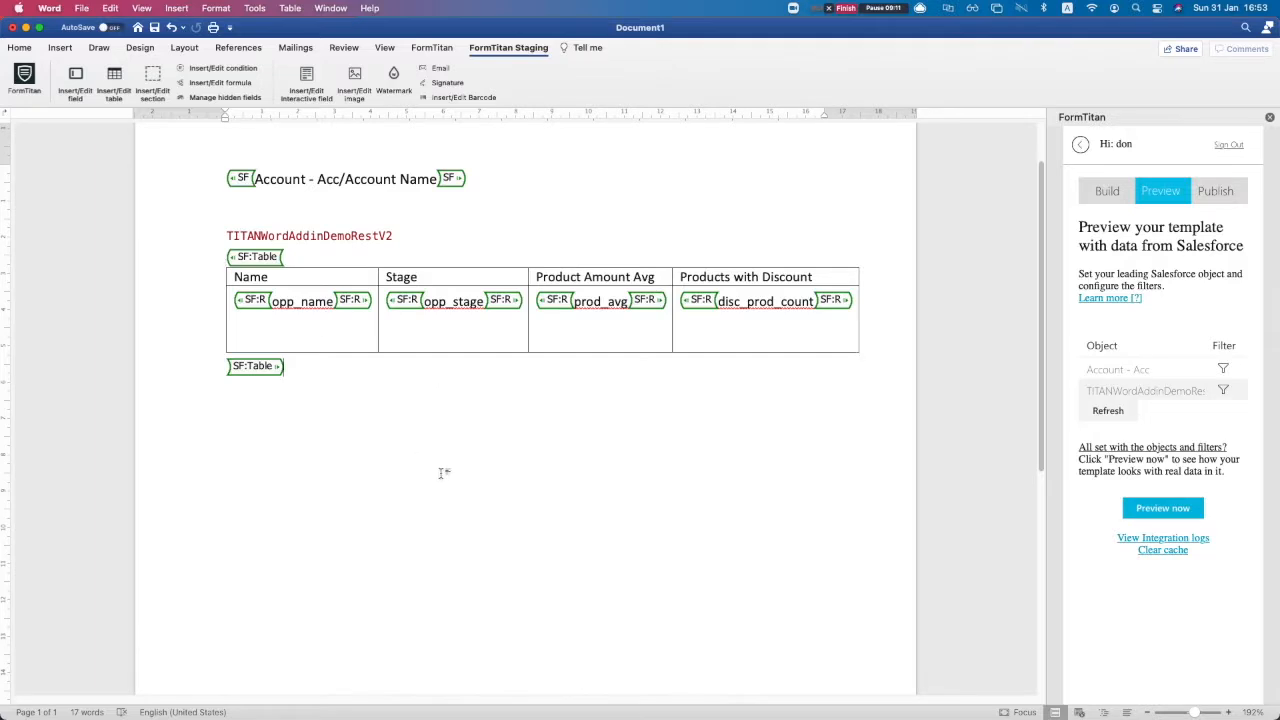
# Preview the template with Salesforce data and check the opportunity rows, especially the Product Amount Avg values.
pyautogui.click(1183, 514)
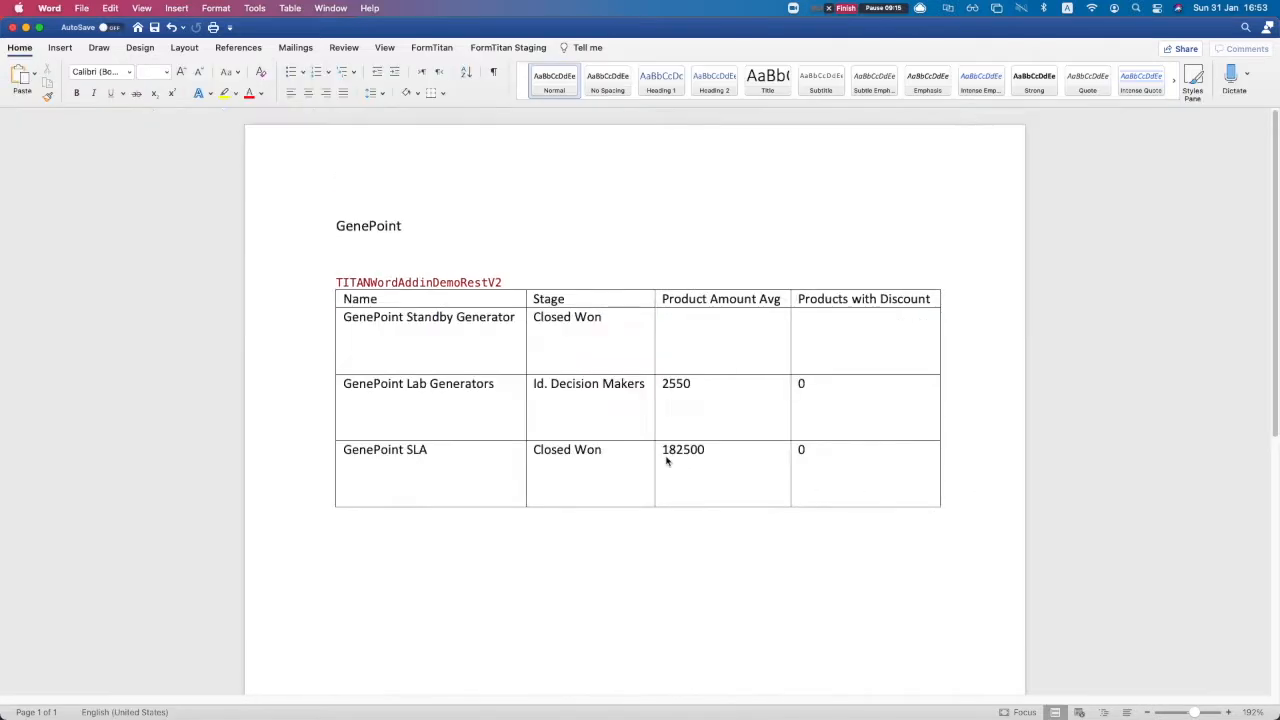
pyautogui.click(548, 353)
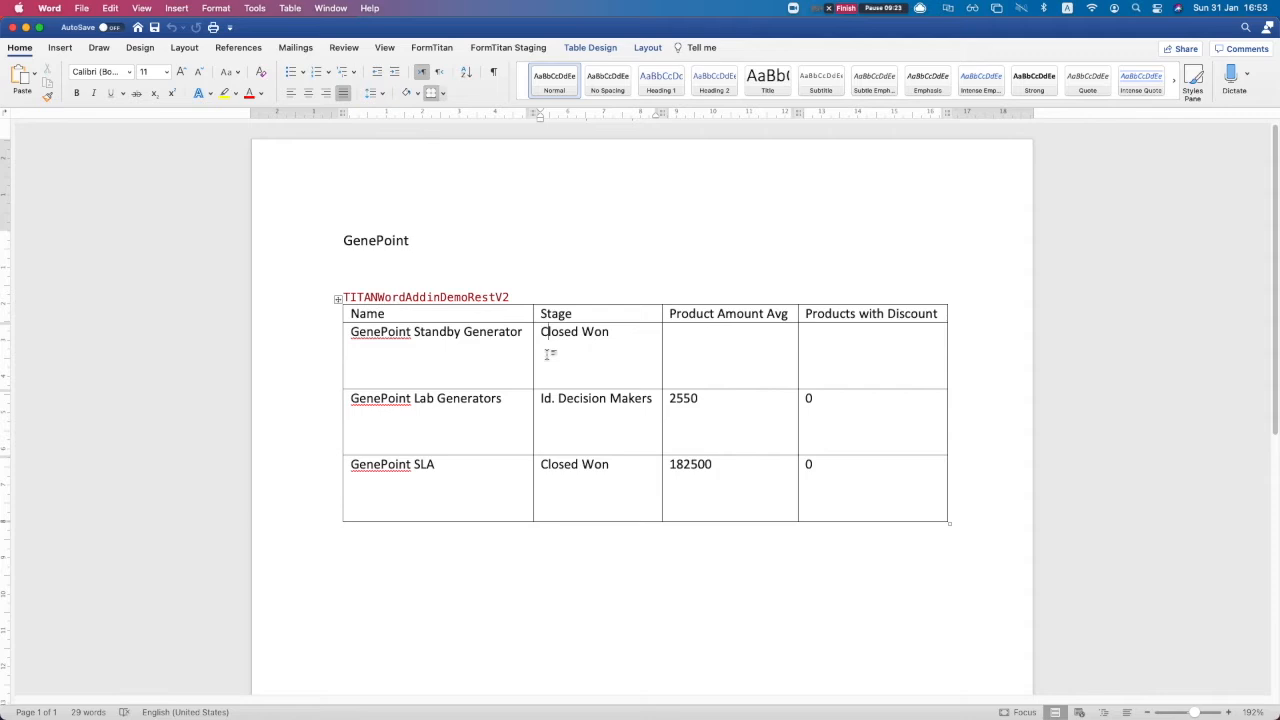
pyautogui.click(735, 464)
pyautogui.moveTo(740, 333); pyautogui.dragTo(751, 322)
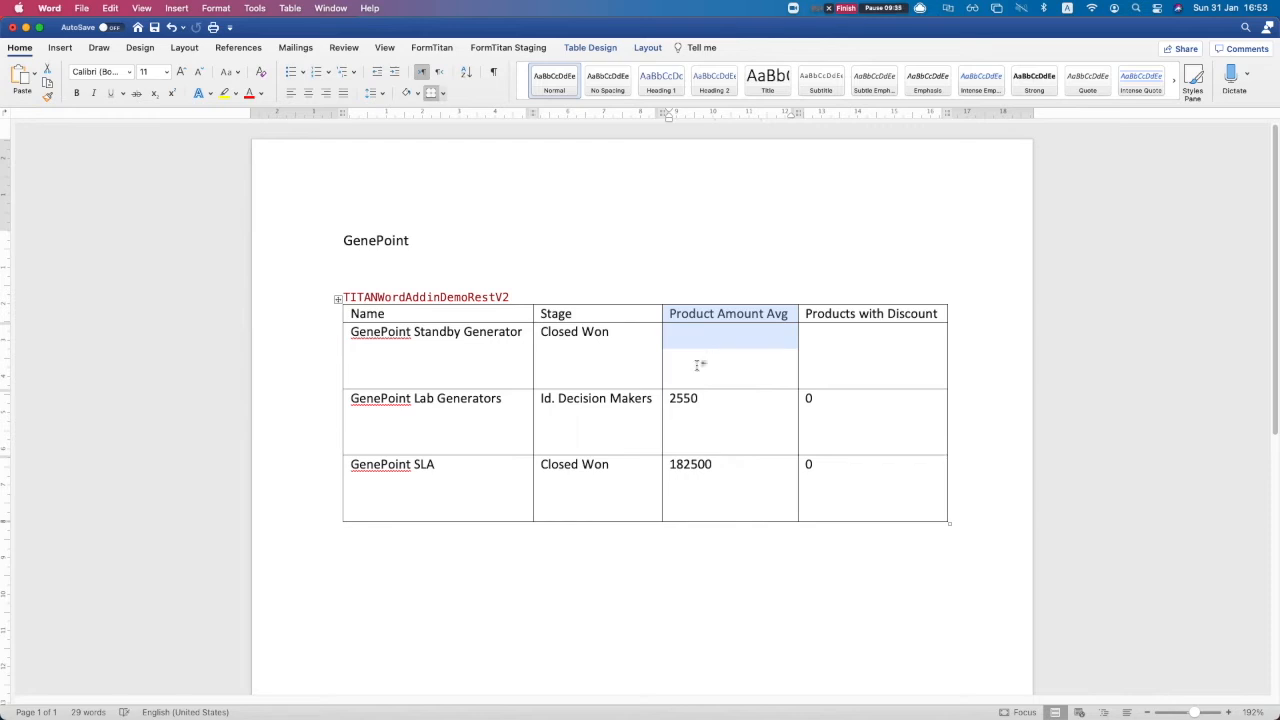
# Switch to TITANWordAddinDemoRestV2.cls in VS Code and insert a blank line at the start of the opps_map.values() loop.
pyautogui.hotkey('ctrl', 'Up')
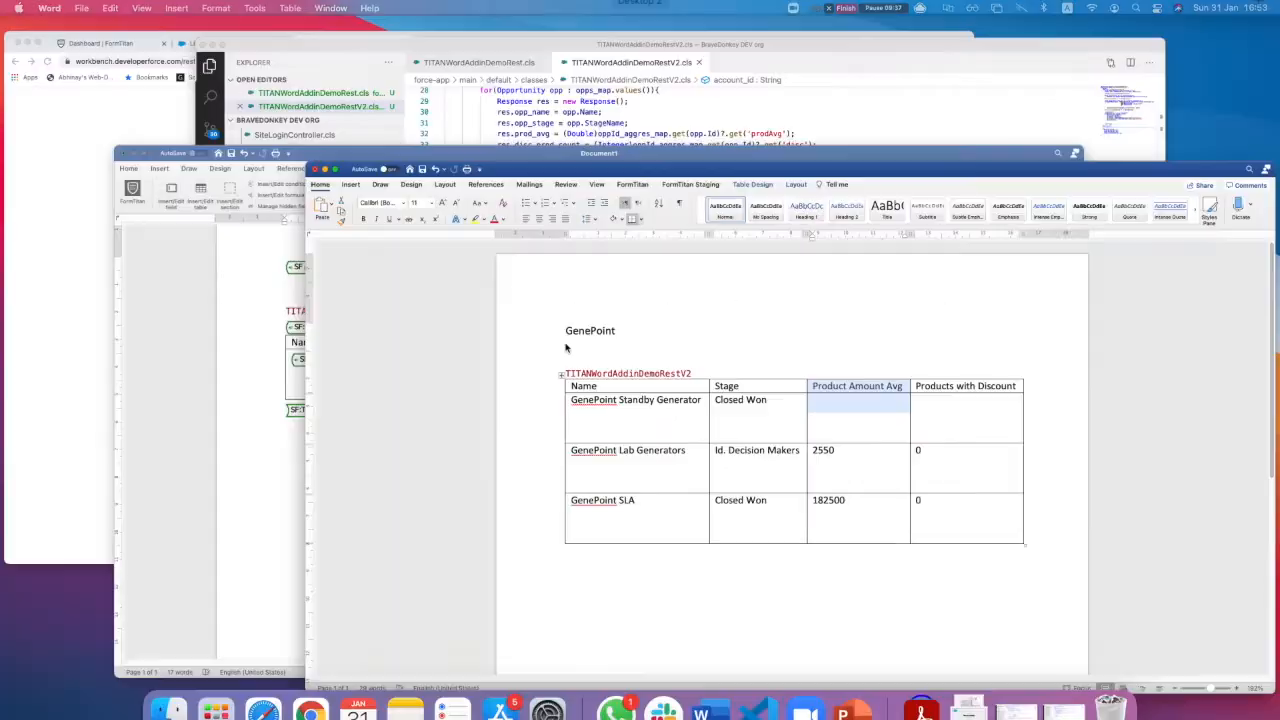
pyautogui.click(632, 195)
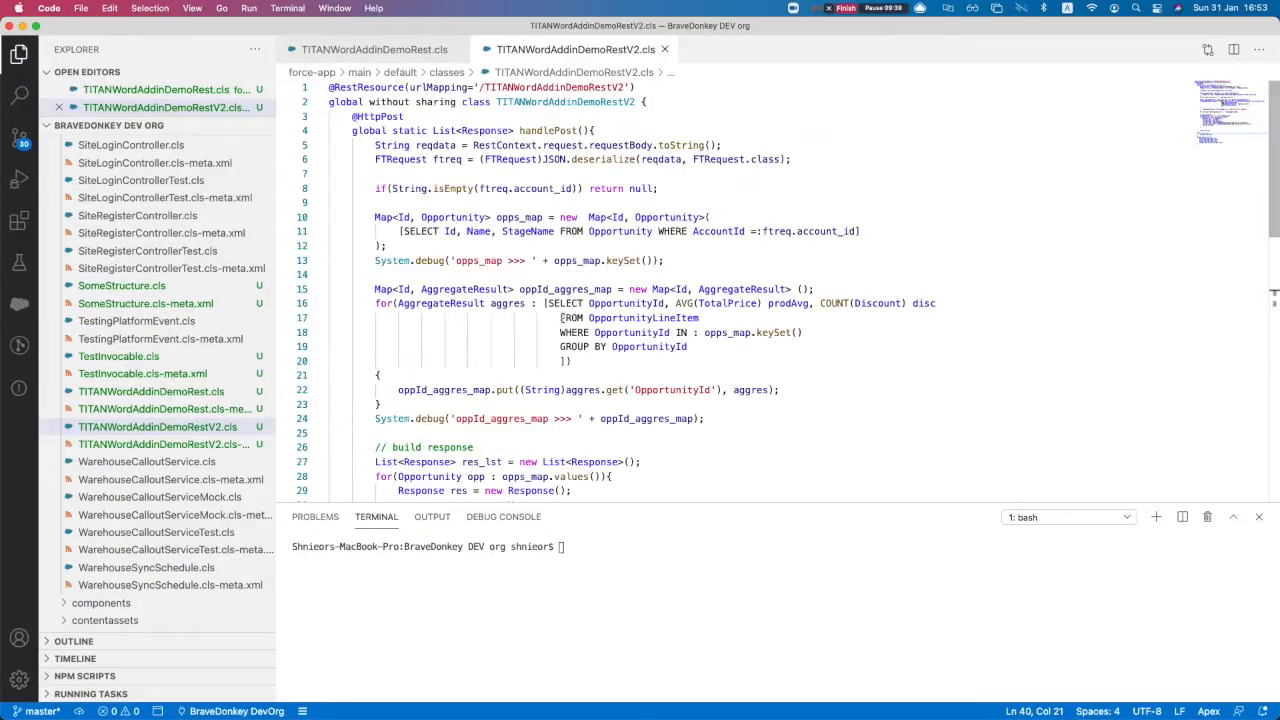
pyautogui.scroll(-5, 496, 368)
pyautogui.scroll(-1, 477, 340)
pyautogui.click(432, 412)
pyautogui.click(588, 400)
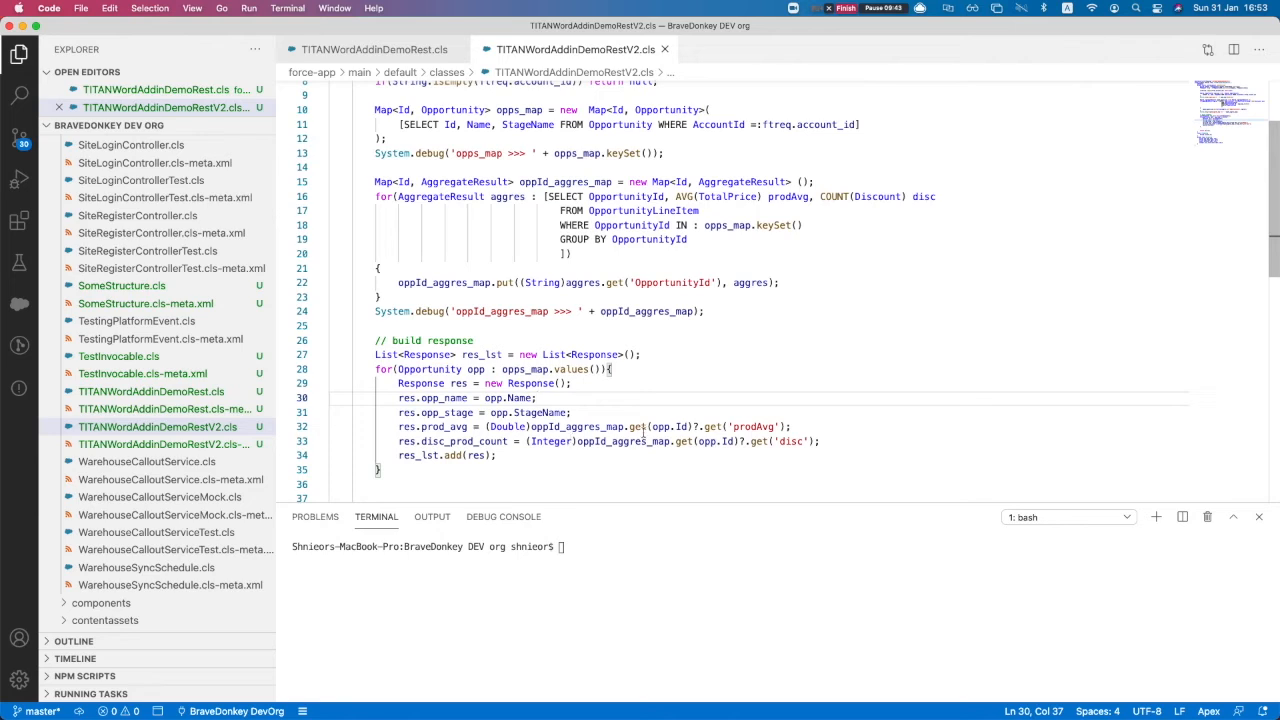
pyautogui.click(643, 428)
pyautogui.click(632, 373)
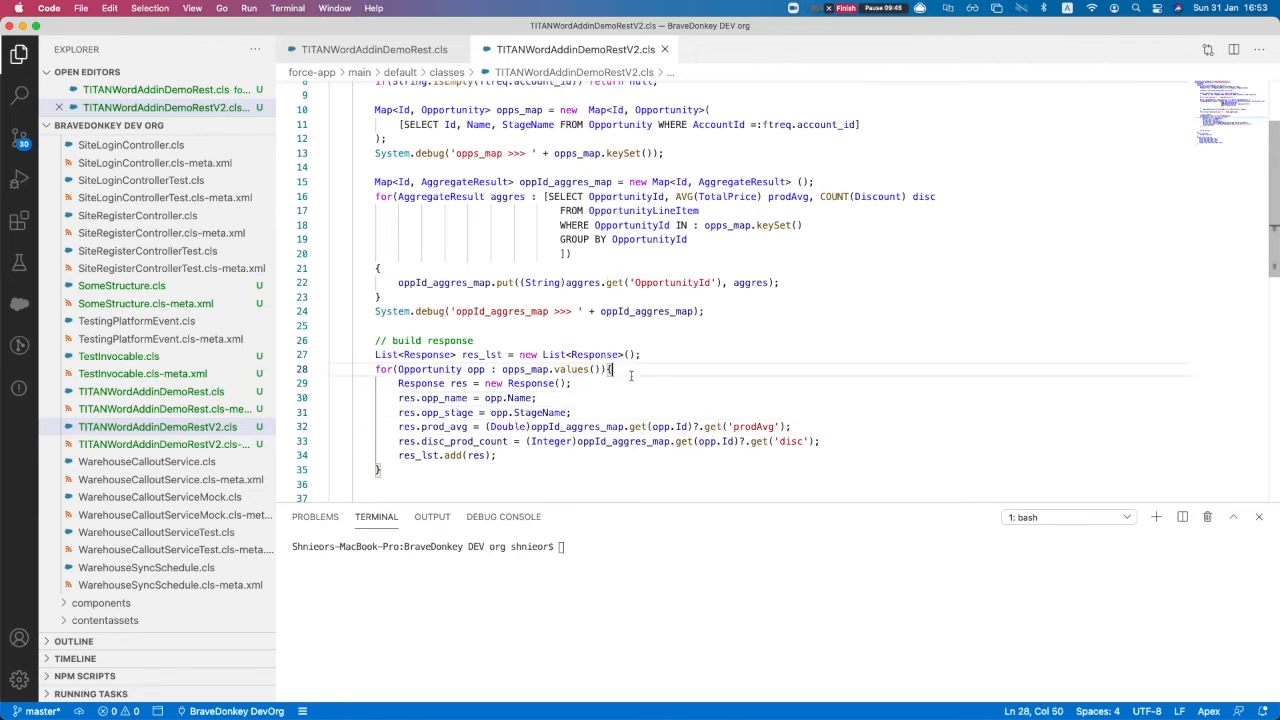
pyautogui.press('Return')
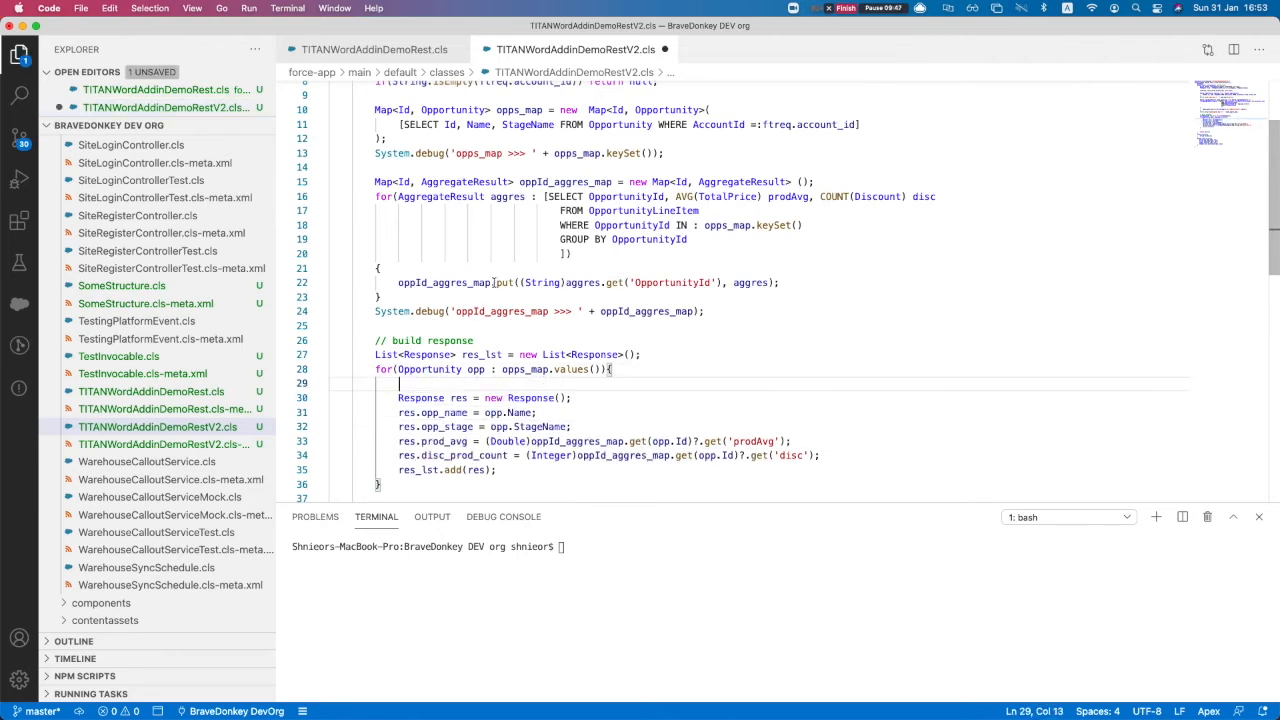
# Copy the map name oppId_aggres_map from the code that fills the aggregate results.
pyautogui.scroll(1, 493, 284)
pyautogui.doubleClick(465, 294)
pyautogui.press('super+c')
pyautogui.click(441, 395)
pyautogui.press('super+v')
pyautogui.write('.c')
pyautogui.press('BackSpace')
pyautogui.write('co')
pyautogui.press('BackSpace')
pyautogui.press('BackSpace')
pyautogui.write('co')
pyautogui.press('BackSpace')
pyautogui.press('BackSpace')
pyautogui.press('BackSpace')
pyautogui.press('BackSpace')
pyautogui.press('BackSpace')
pyautogui.press('BackSpace')
pyautogui.press('BackSpace')
pyautogui.press('BackSpace')
pyautogui.press('BackSpace')
pyautogui.press('BackSpace')
pyautogui.press('BackSpace')
pyautogui.press('BackSpace')
pyautogui.press('BackSpace')
pyautogui.press('BackSpace')
pyautogui.press('BackSpace')
pyautogui.press('BackSpace')
pyautogui.press('BackSpace')
pyautogui.press('BackSpace')
pyautogui.press('BackSpace')
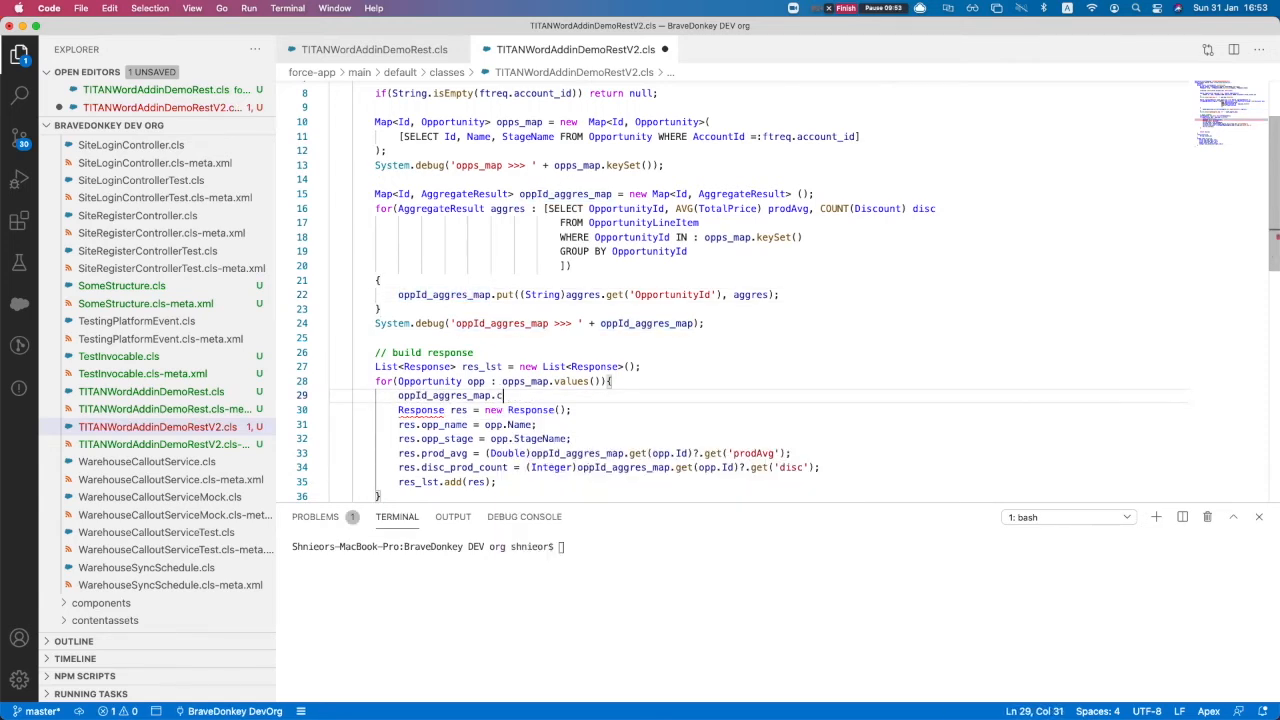
# Add the condition if(!oppId_aggres_map.containsKey(opp.Id)) at the start of the opps_map.values() loop.
pyautogui.write('if(')
pyautogui.press('super+v')
pyautogui.write('.contai')
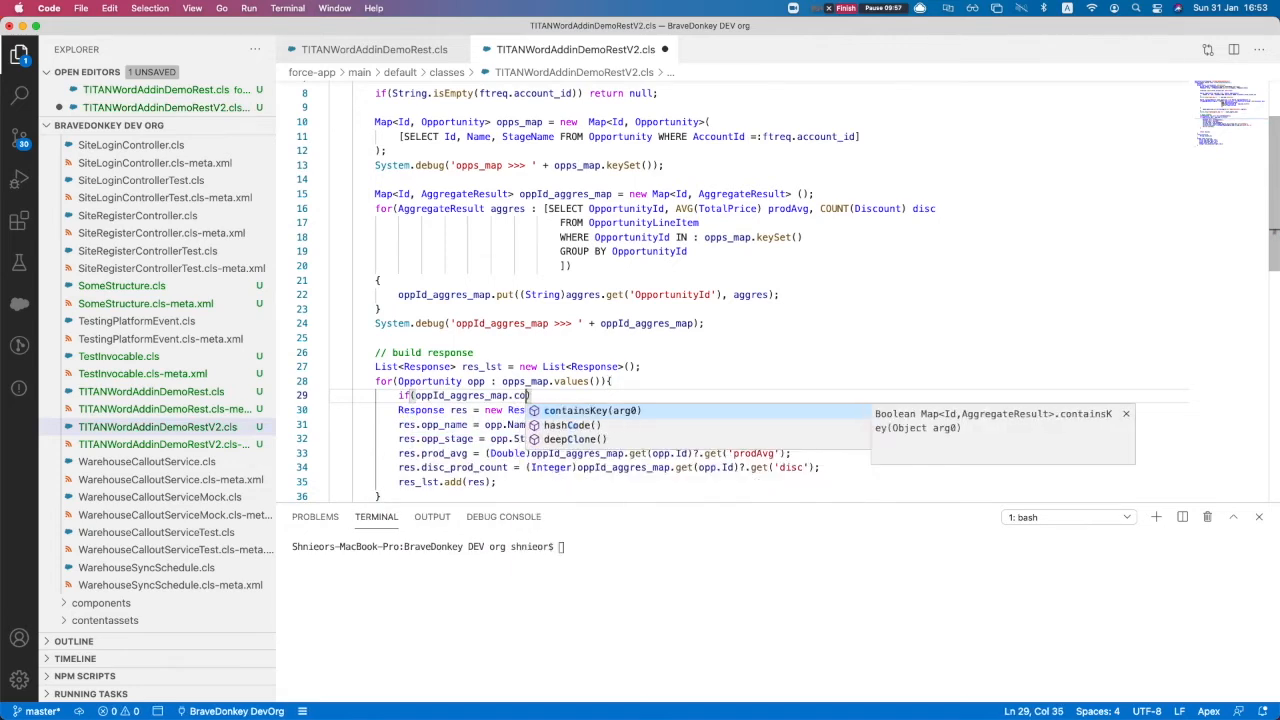
pyautogui.press('BackSpace')
pyautogui.press('BackSpace')
pyautogui.press('BackSpace')
pyautogui.press('BackSpace')
pyautogui.press('BackSpace')
pyautogui.press('BackSpace')
pyautogui.press('BackSpace')
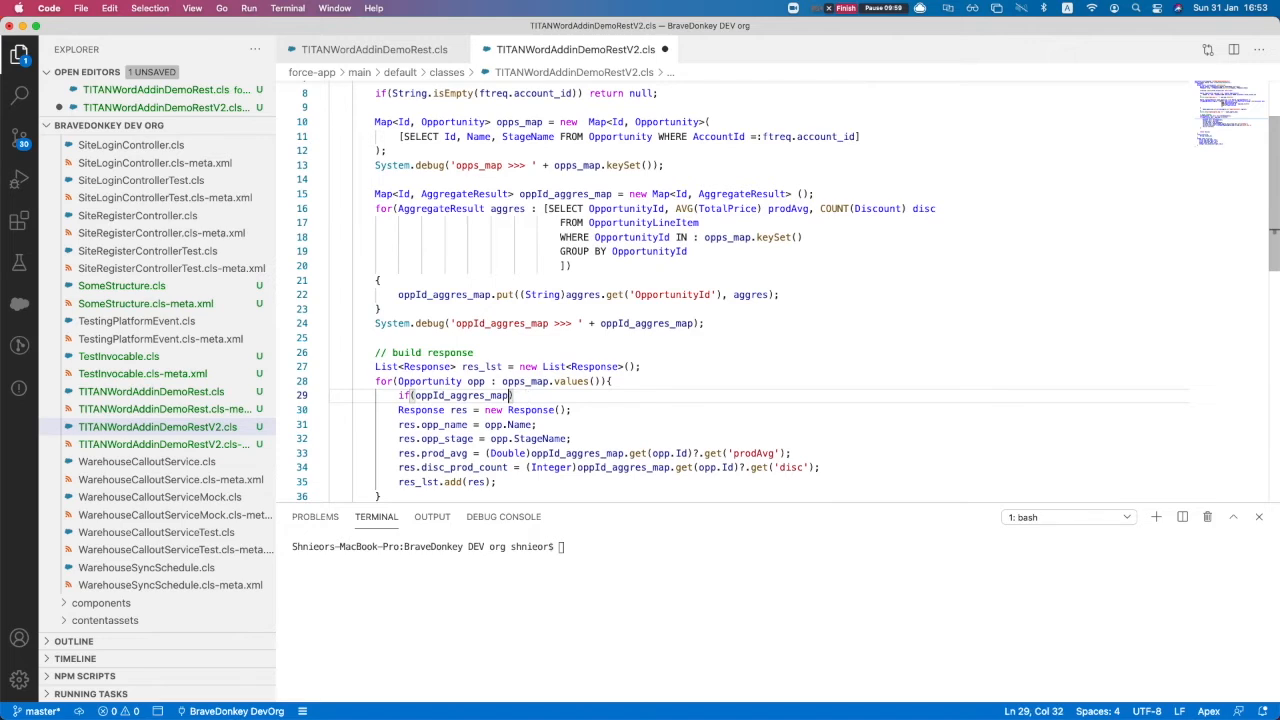
pyautogui.write('.containsKey(arg0)')
pyautogui.press('Return')
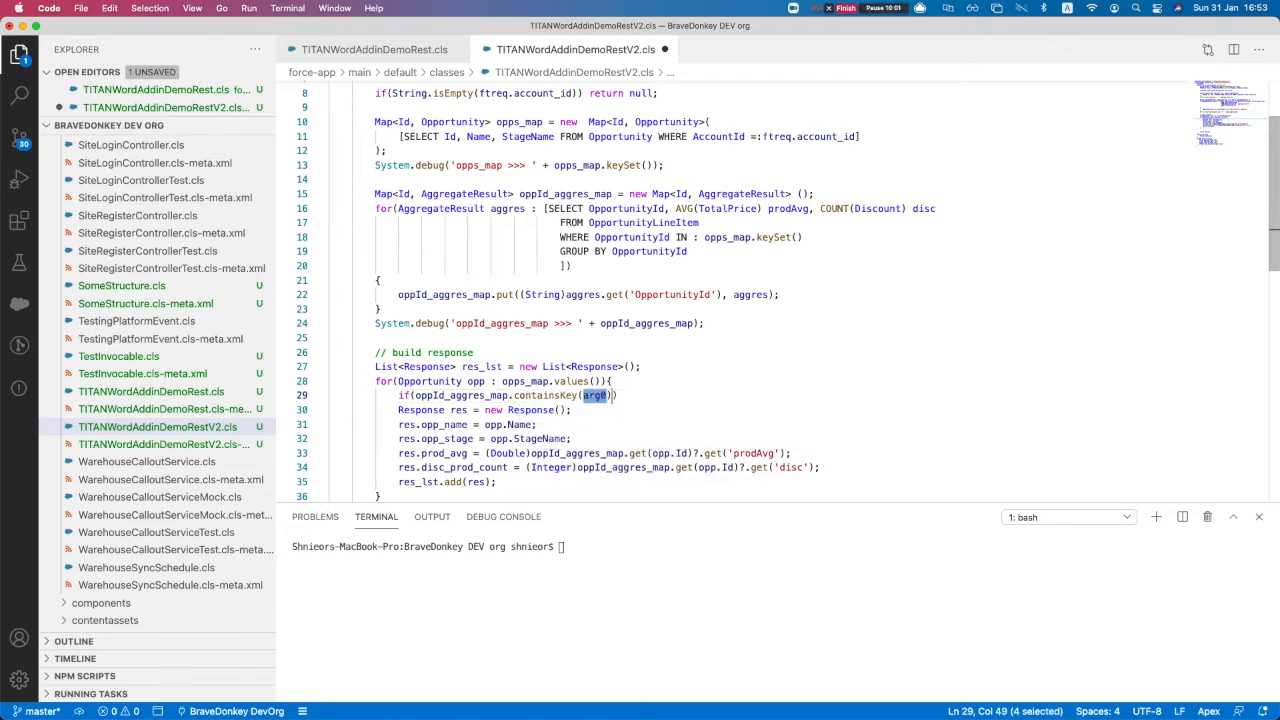
pyautogui.write('opp')
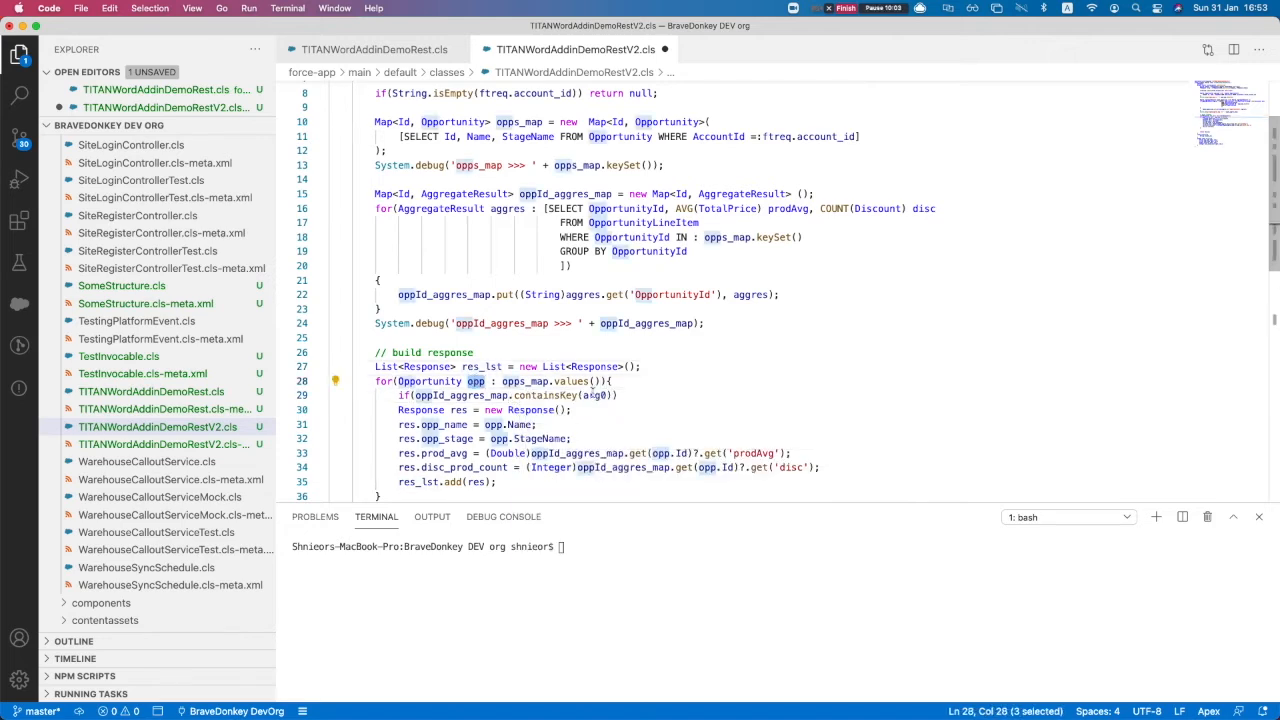
pyautogui.write('.Id')
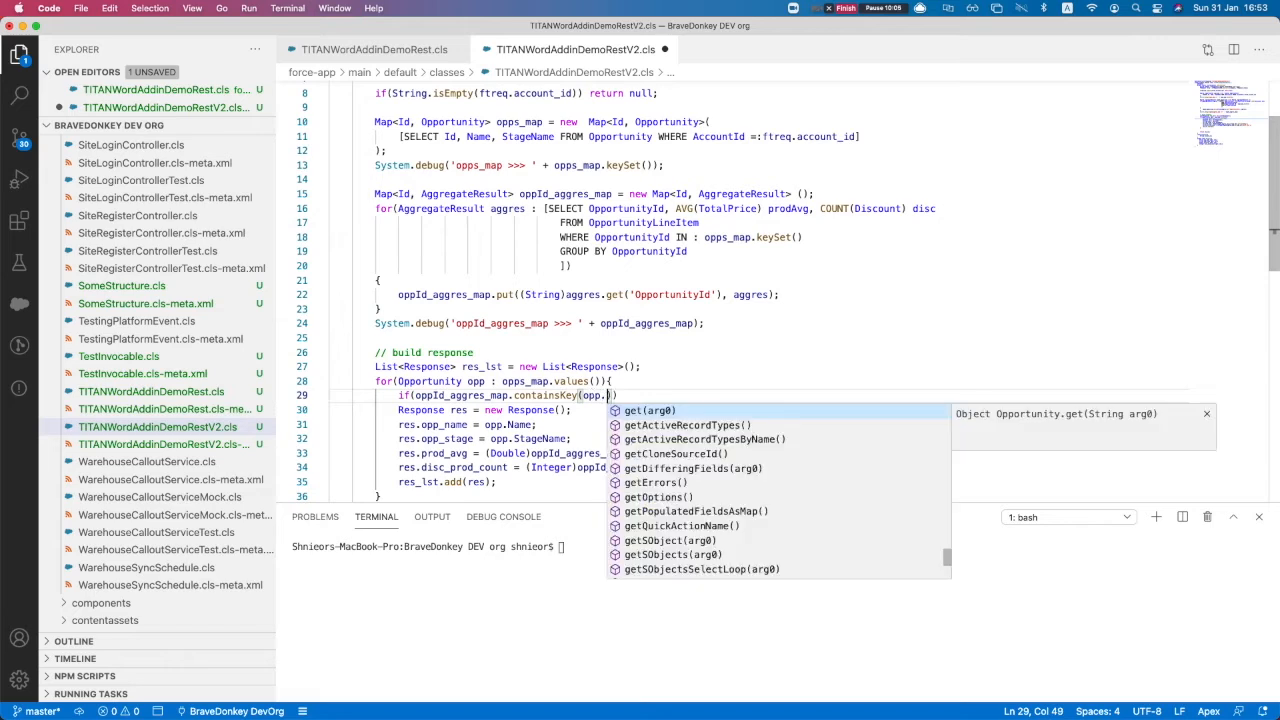
pyautogui.press('BackSpace')
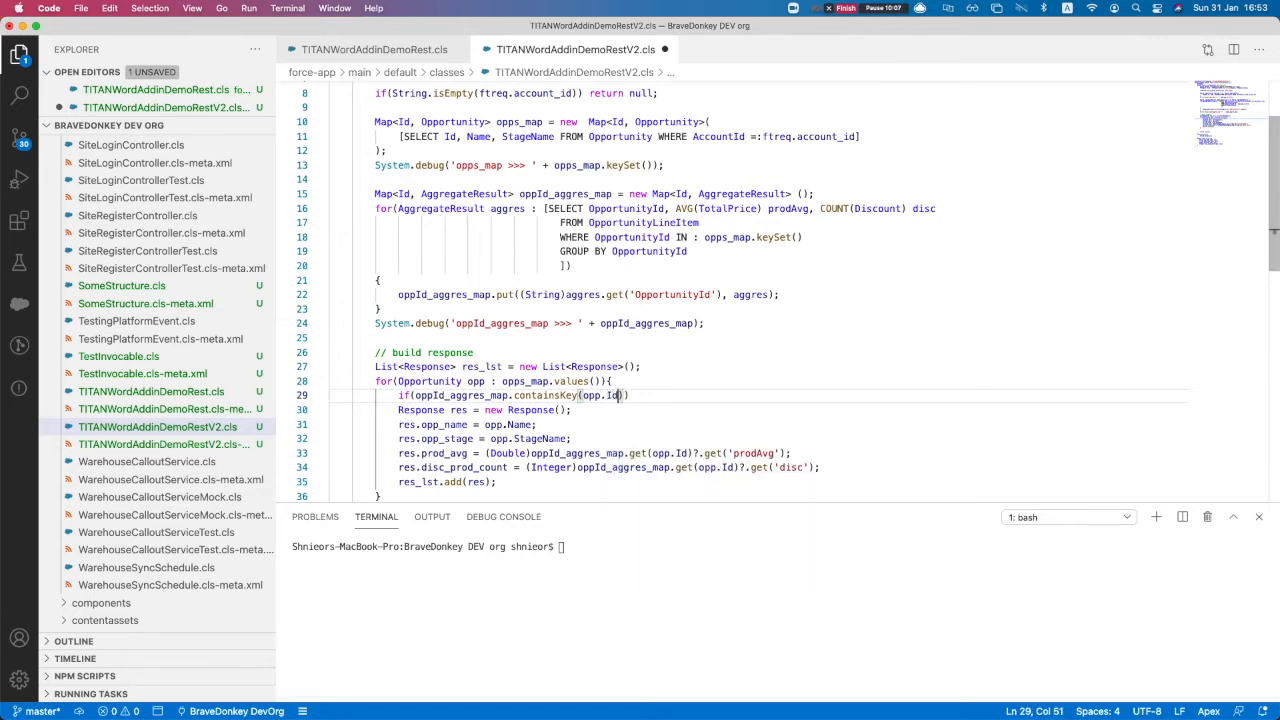
pyautogui.click(420, 395)
pyautogui.write('!')
# Add an indented continue; statement on a new line under the containsKey condition.
pyautogui.click(660, 400)
pyautogui.press('Return')
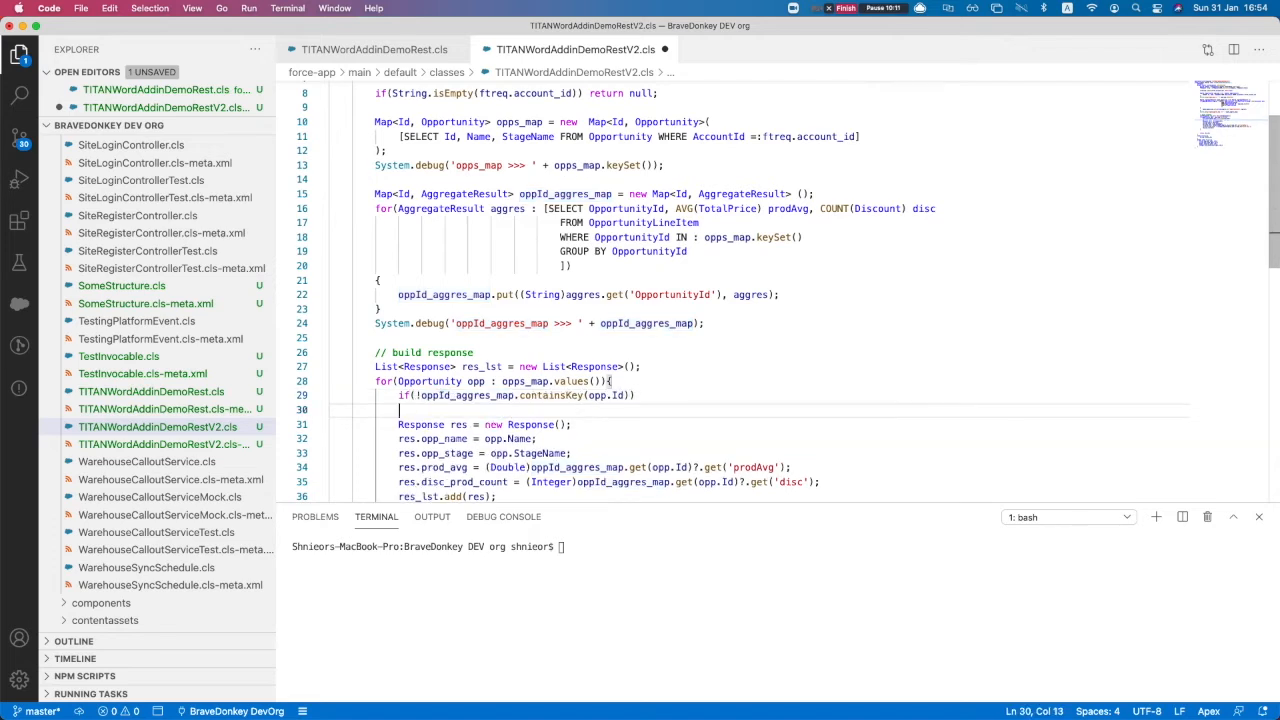
pyautogui.press('Tab')
pyautogui.write('contu')
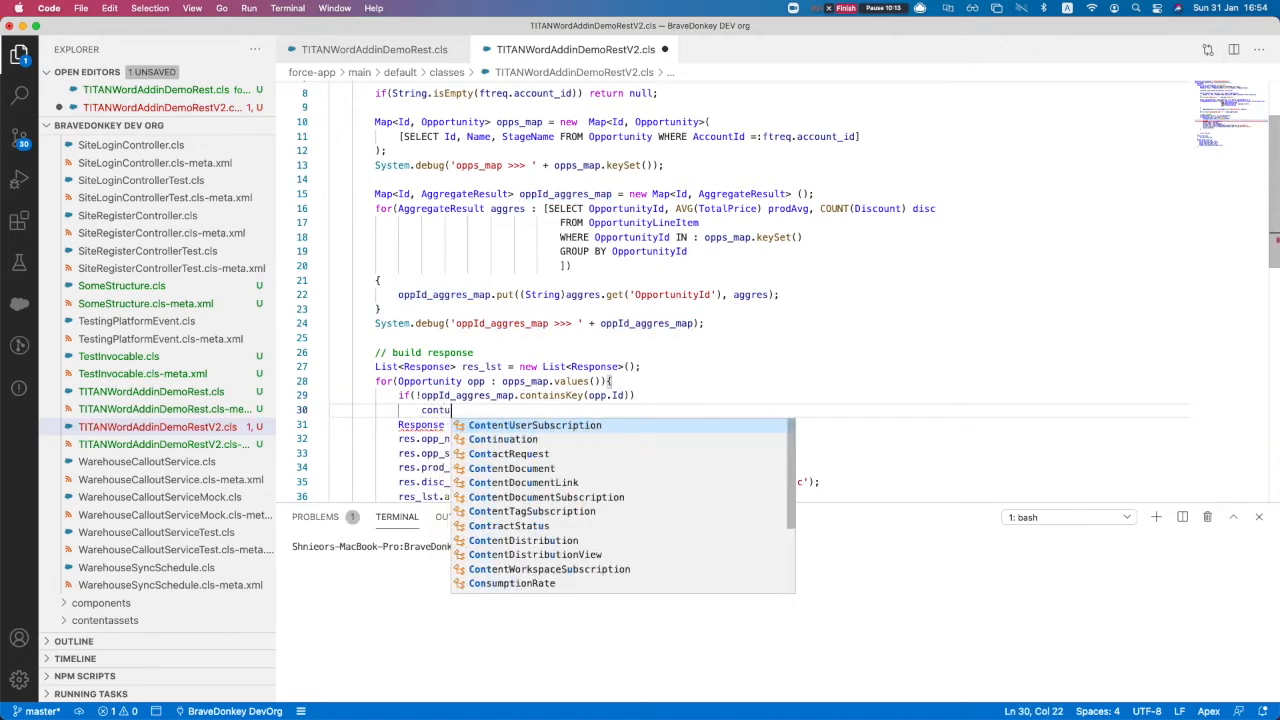
pyautogui.press('BackSpace')
pyautogui.write('inue;')
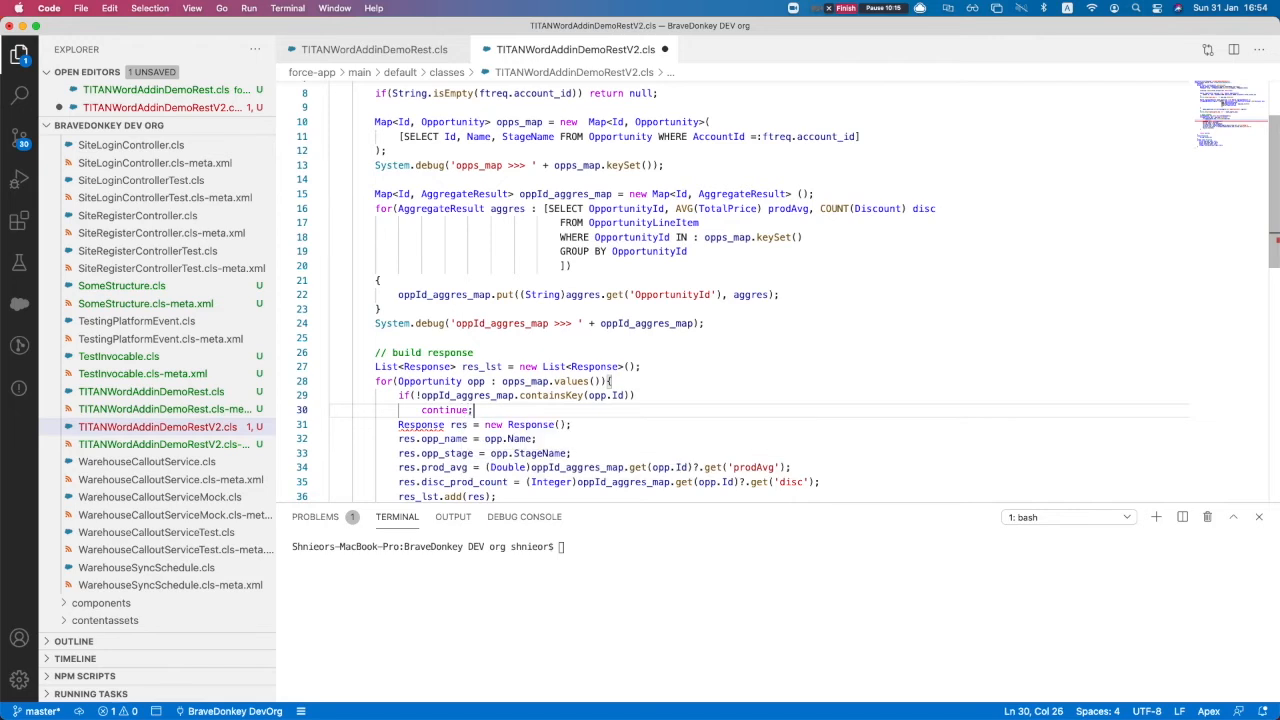
# Save TITANWordAddinDemoRestV2.cls and deploy this source to the org.
pyautogui.press('super+s')
pyautogui.rightClick(760, 308)
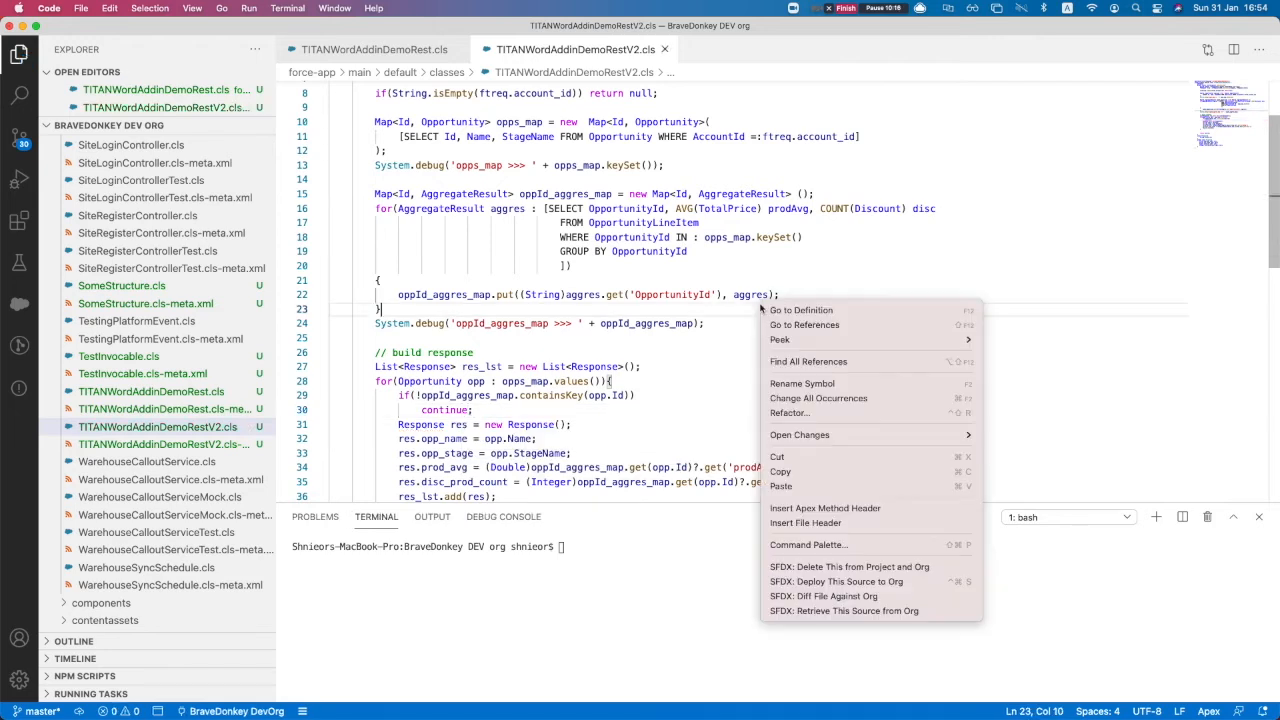
pyautogui.click(828, 582)
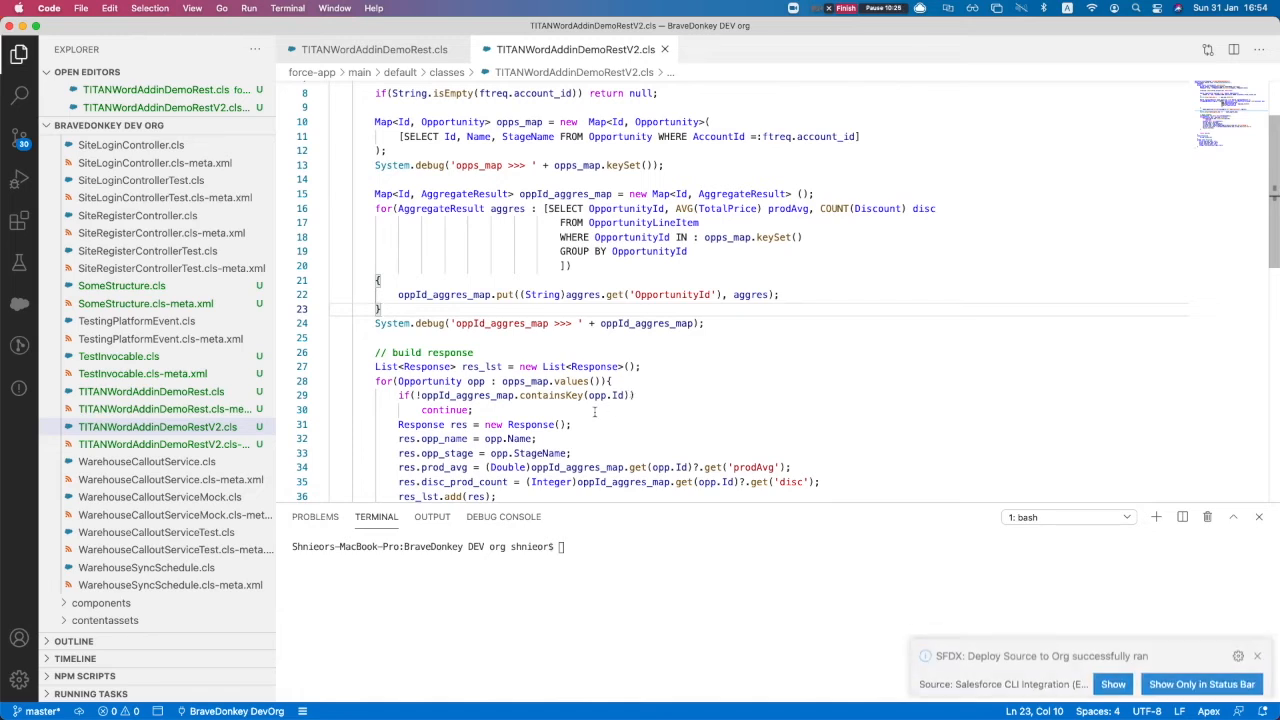
# Switch to Word and close the old GenePoint preview document without saving it.
pyautogui.hotkey('ctrl', 'Up')
pyautogui.click(491, 434)
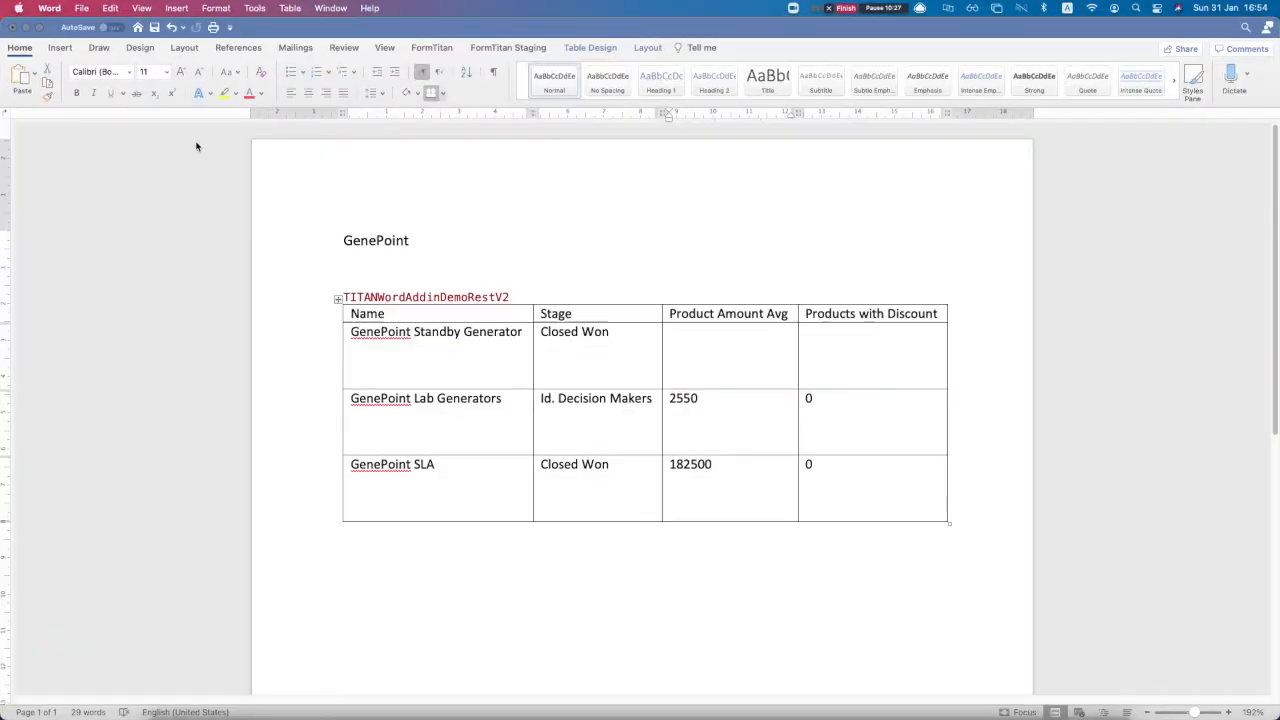
pyautogui.click(12, 27)
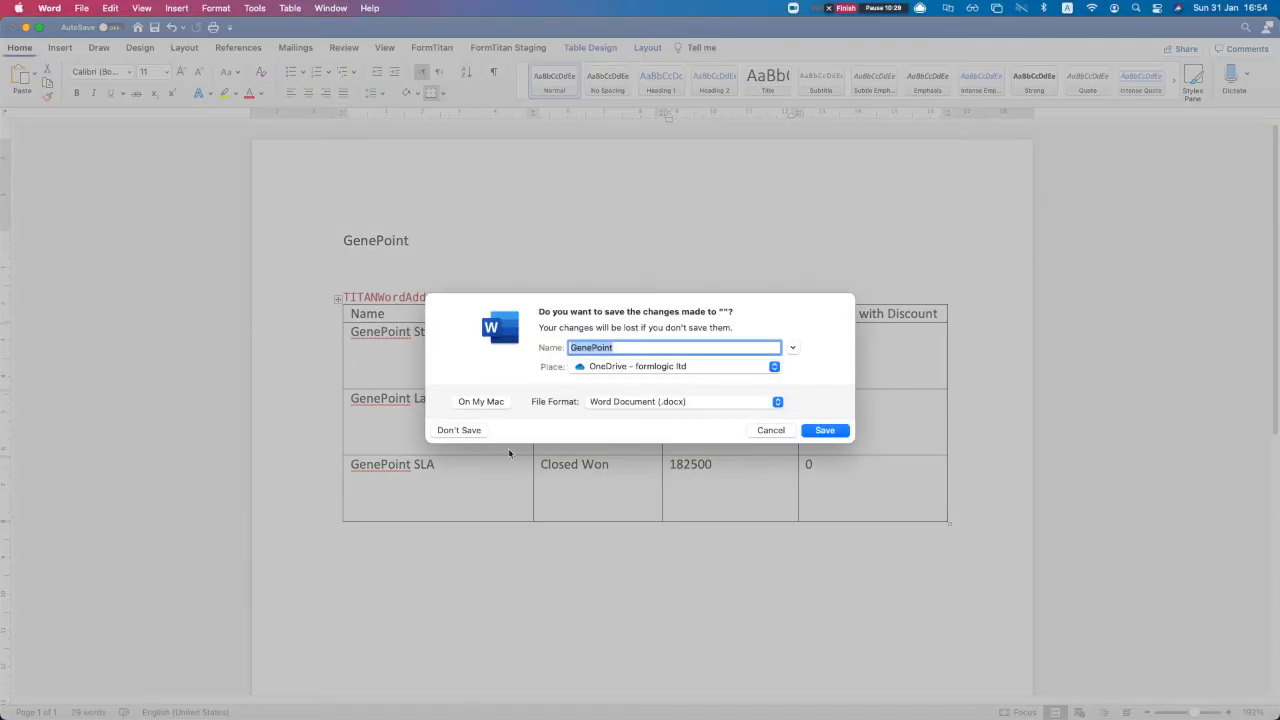
pyautogui.click(465, 432)
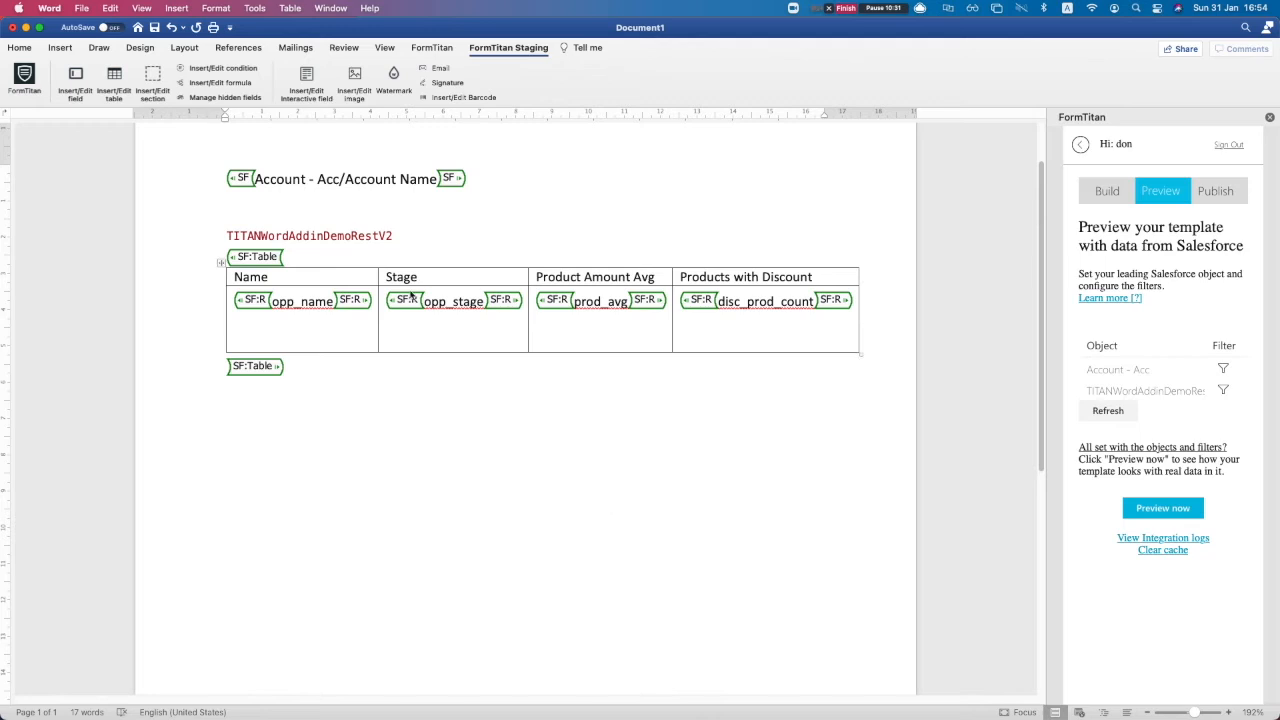
# Delete the TITANWordAddinDemoRestV2 text line above the opportunity table in the template.
pyautogui.moveTo(442, 241); pyautogui.dragTo(228, 236)
pyautogui.press('BackSpace')
pyautogui.press('BackSpace')
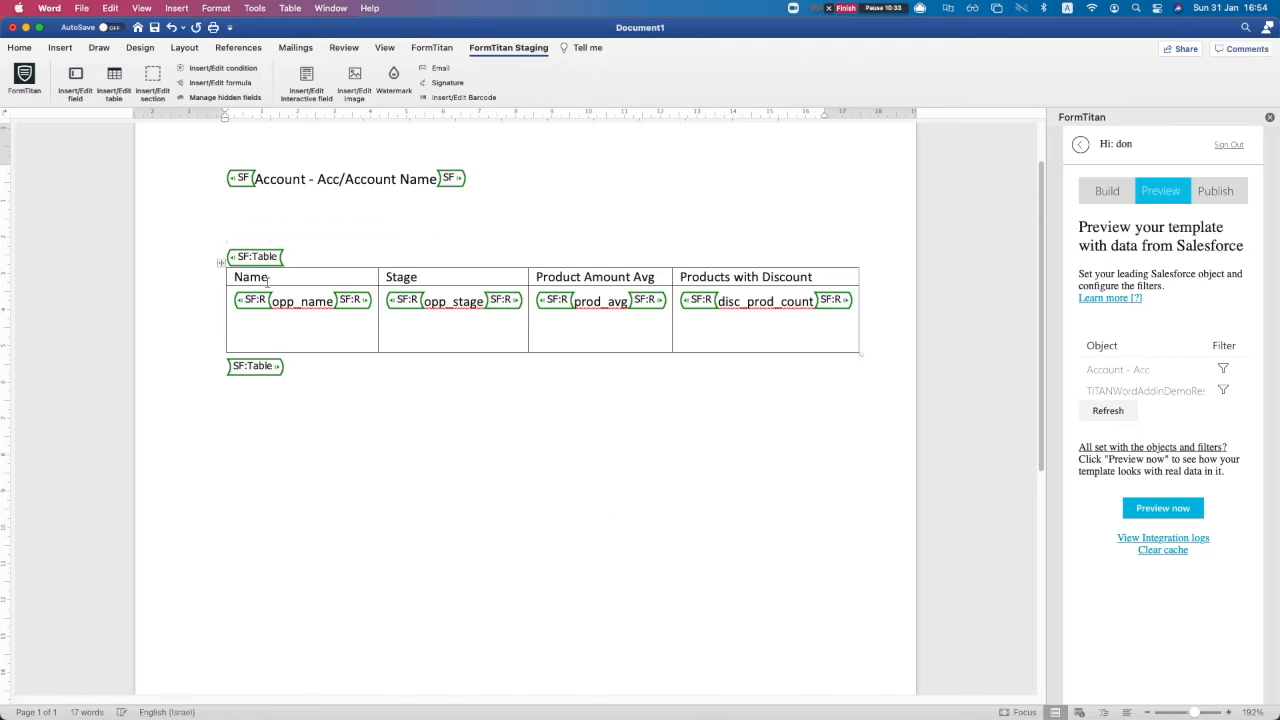
# Preview the template with Salesforce data again, check the opportunity rows and product values, and close the preview document.
pyautogui.click(1139, 519)
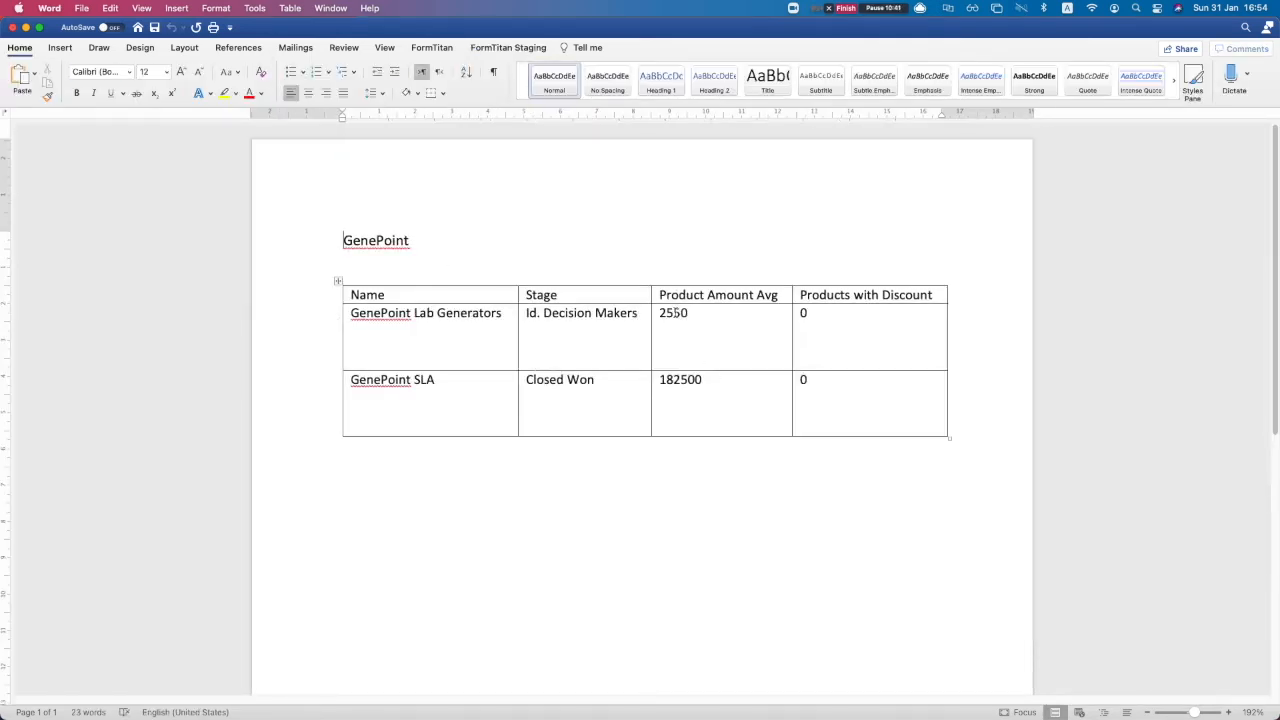
pyautogui.click(676, 313)
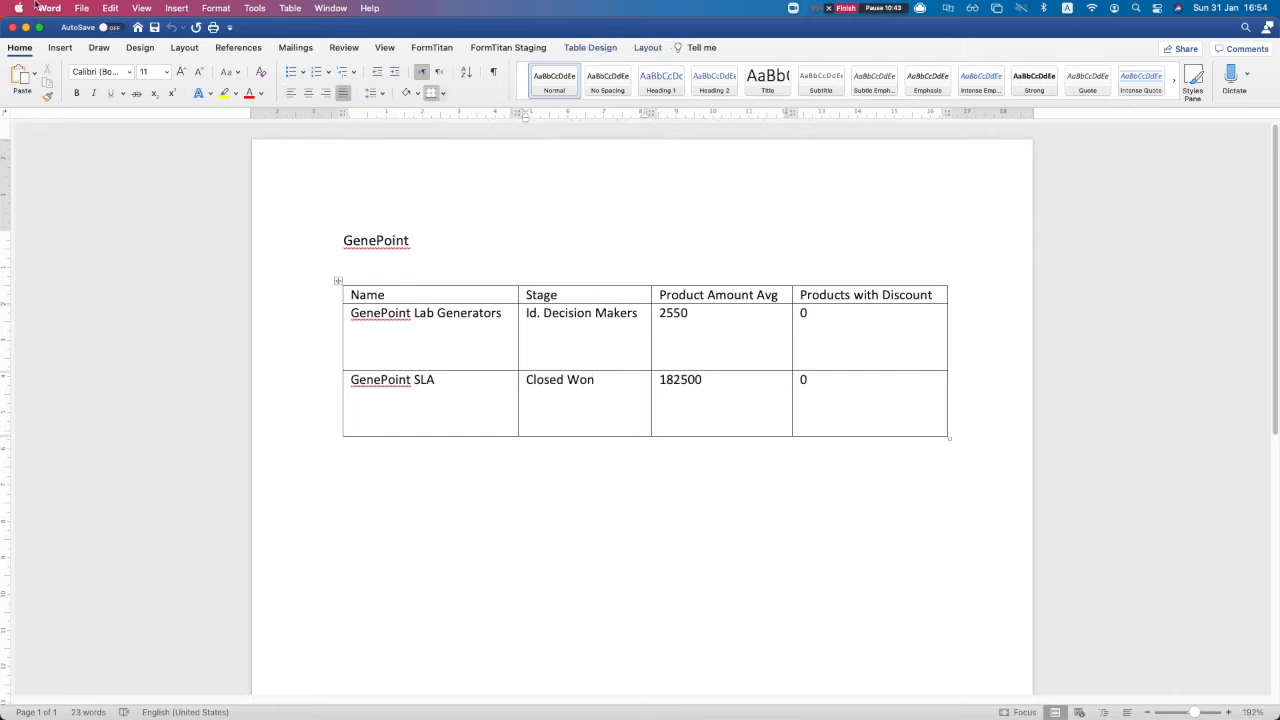
pyautogui.click(13, 28)
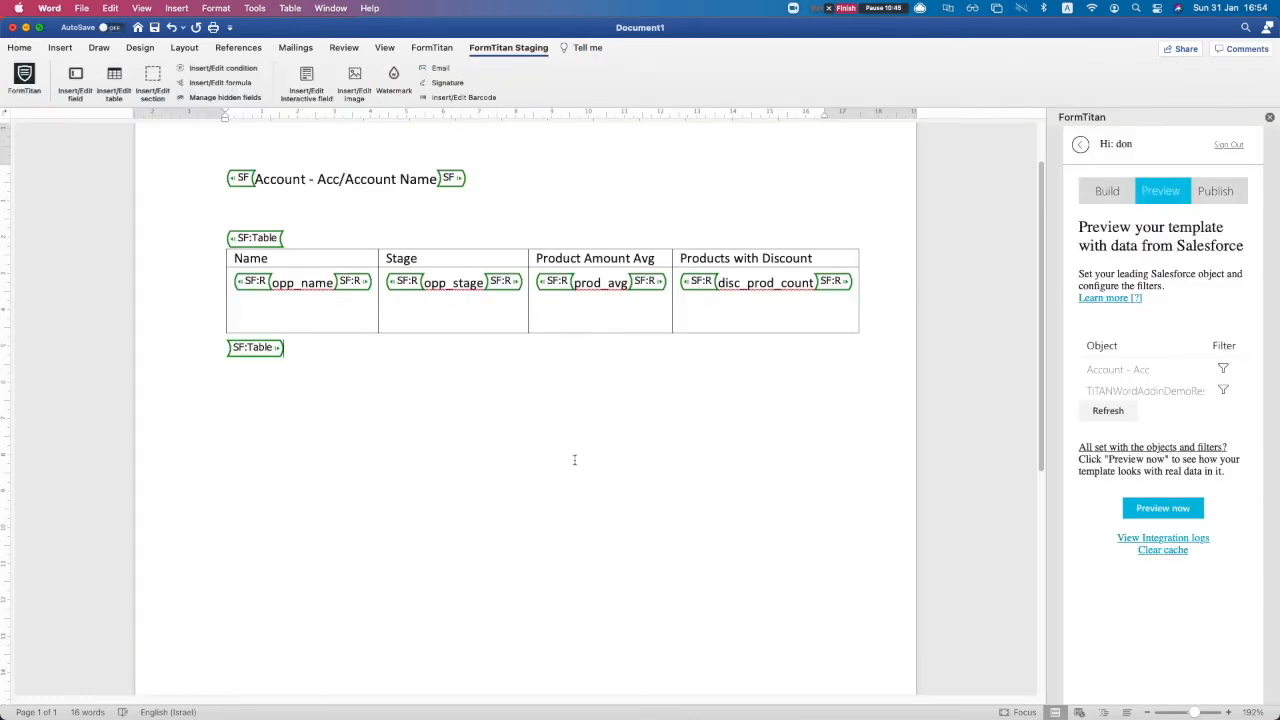
# Publish the template to a new form named "Our Apex into a table".
pyautogui.click(1207, 192)
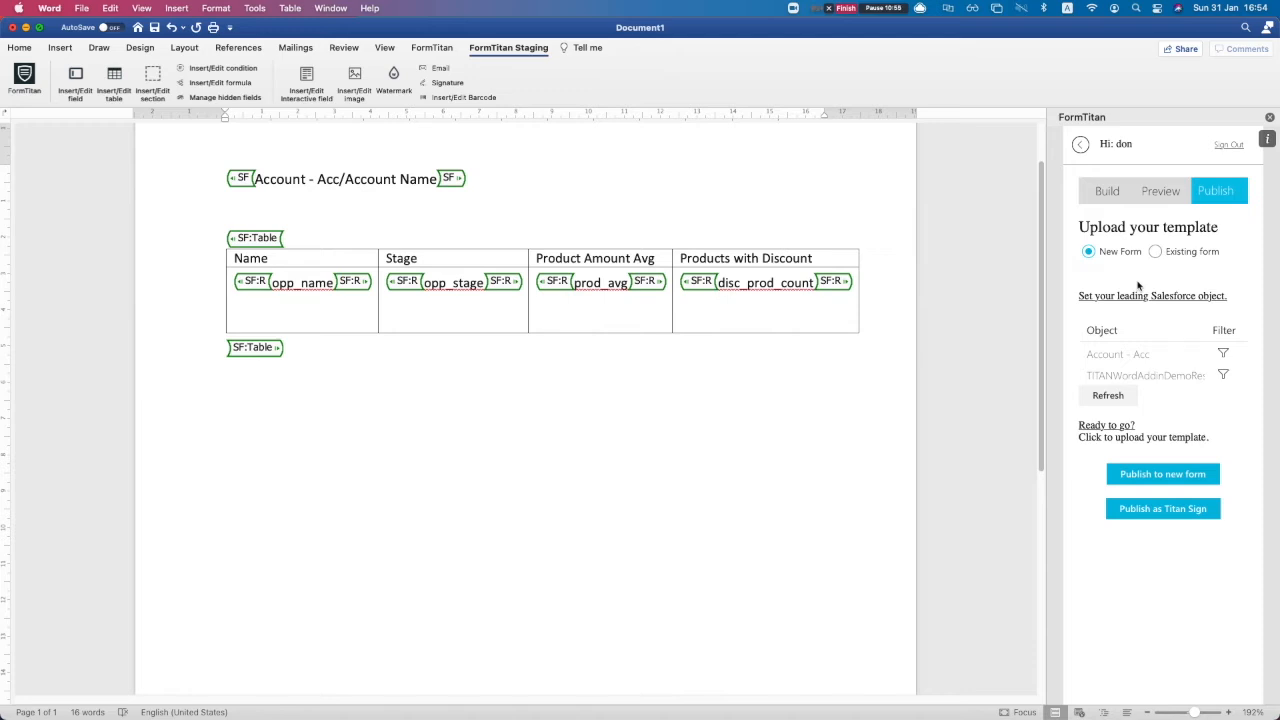
pyautogui.click(1158, 474)
pyautogui.write('O')
pyautogui.press('BackSpace')
pyautogui.write('Our')
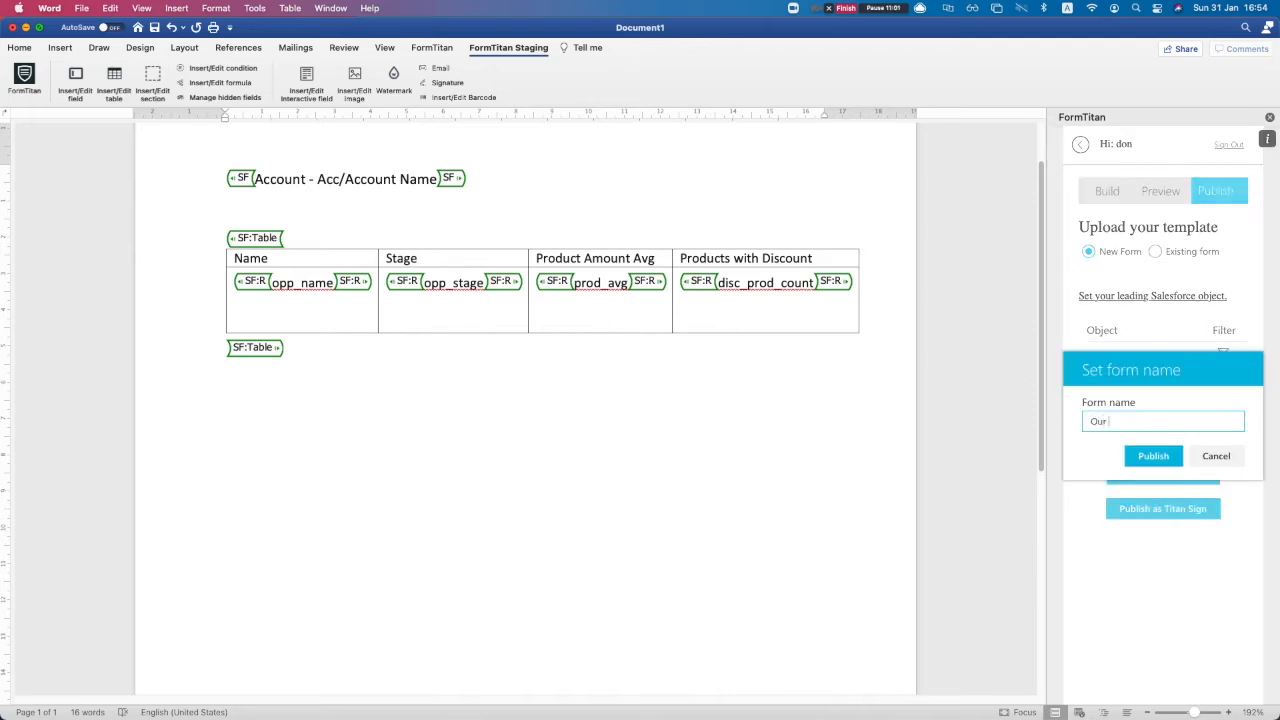
pyautogui.write(' APe')
pyautogui.press('BackSpace')
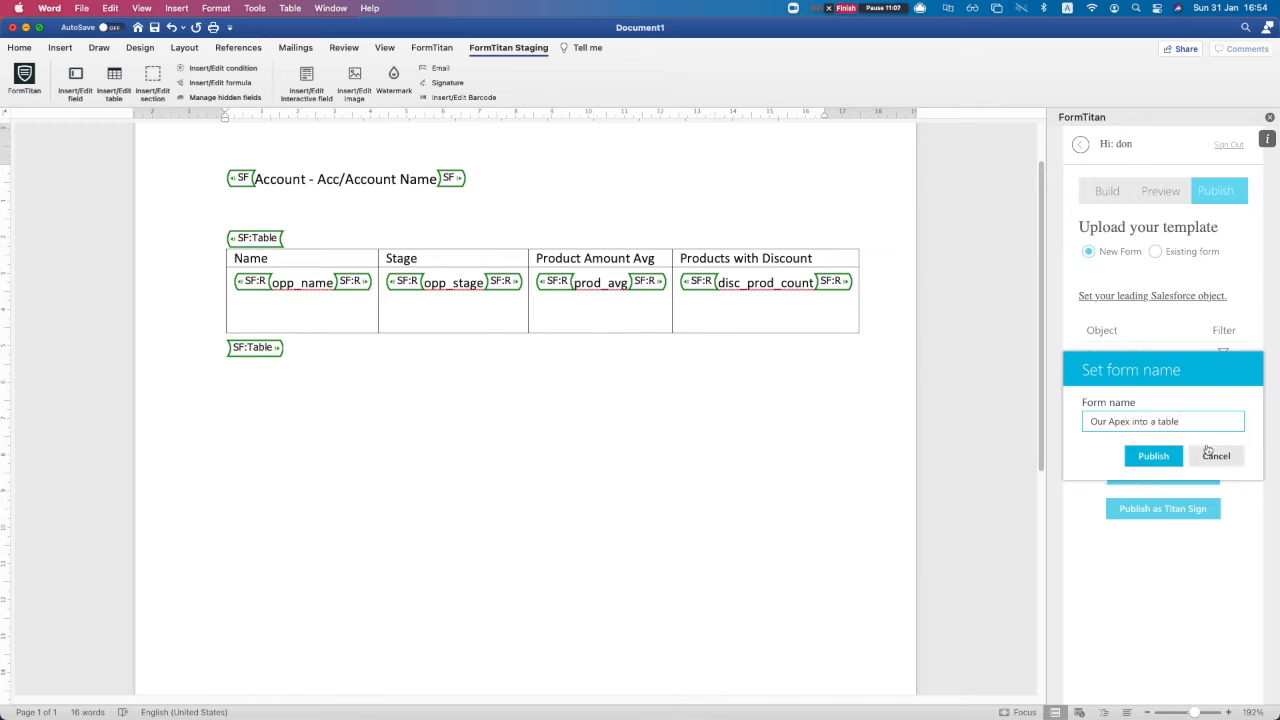
pyautogui.click(1152, 456)
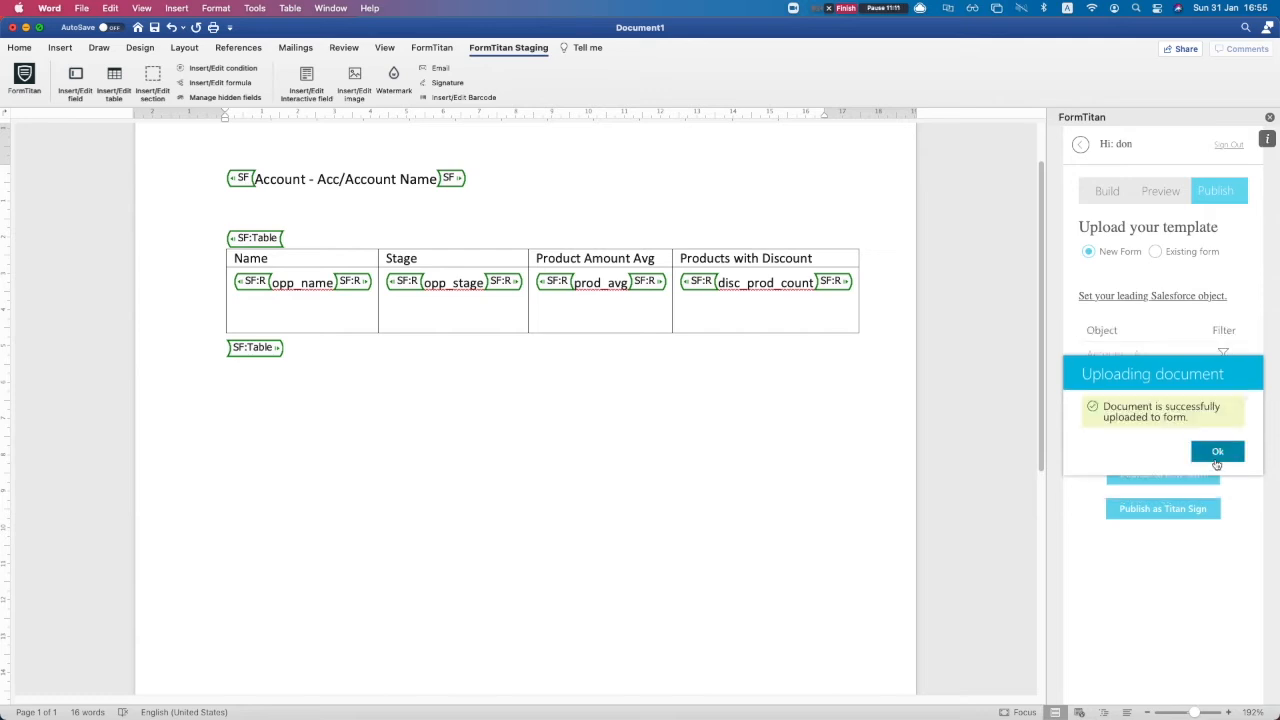
pyautogui.click(1217, 451)
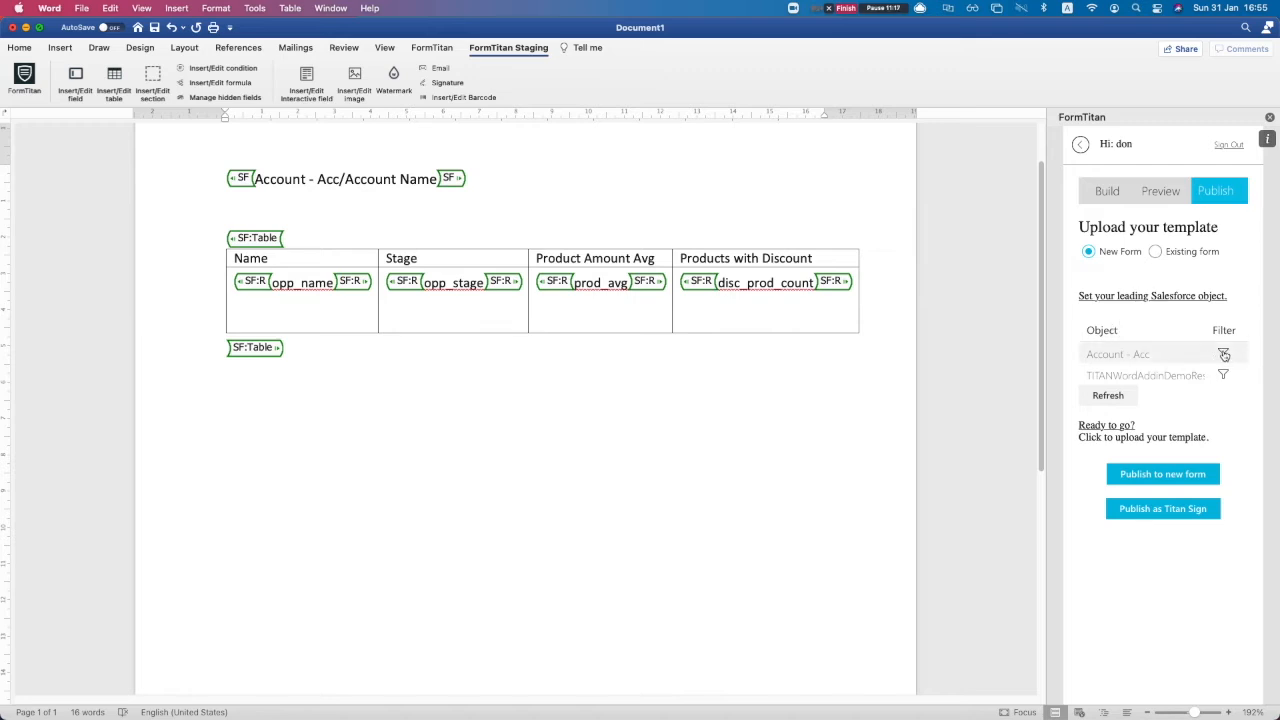
# Check the current condition of the Account - Acc filter used for previewing, and leave it unedited.
pyautogui.click(1162, 191)
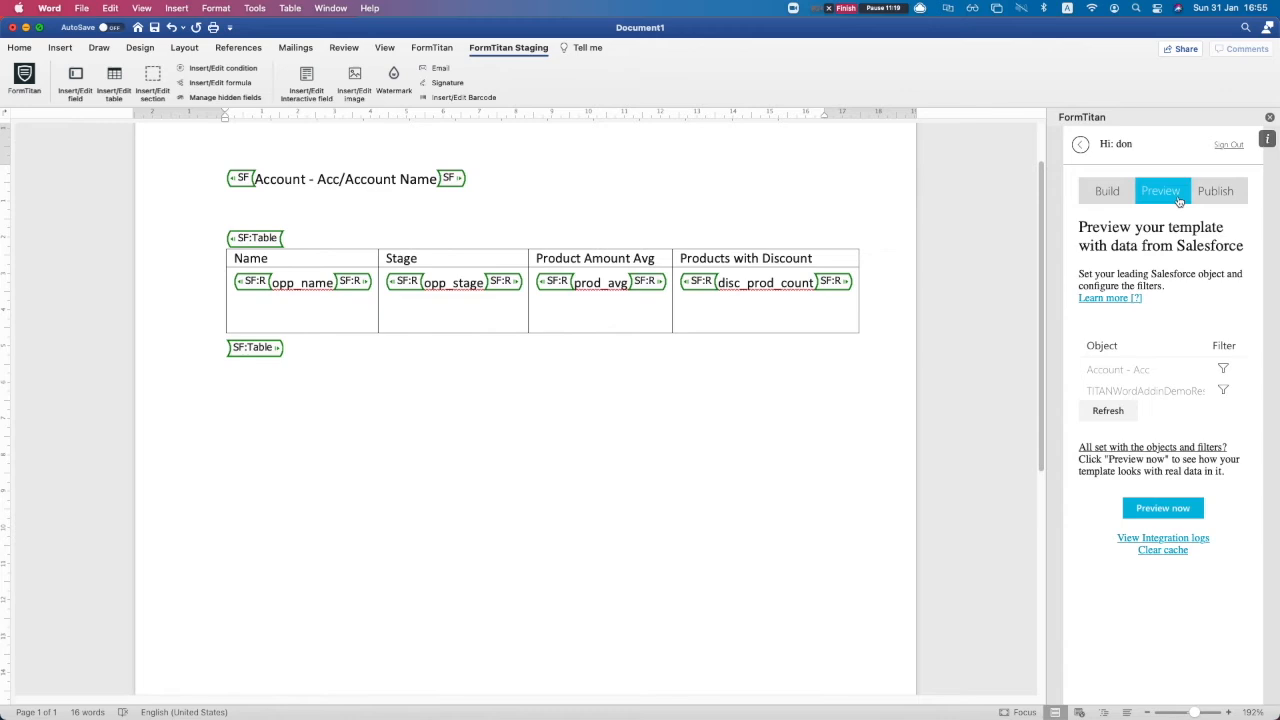
pyautogui.click(1224, 370)
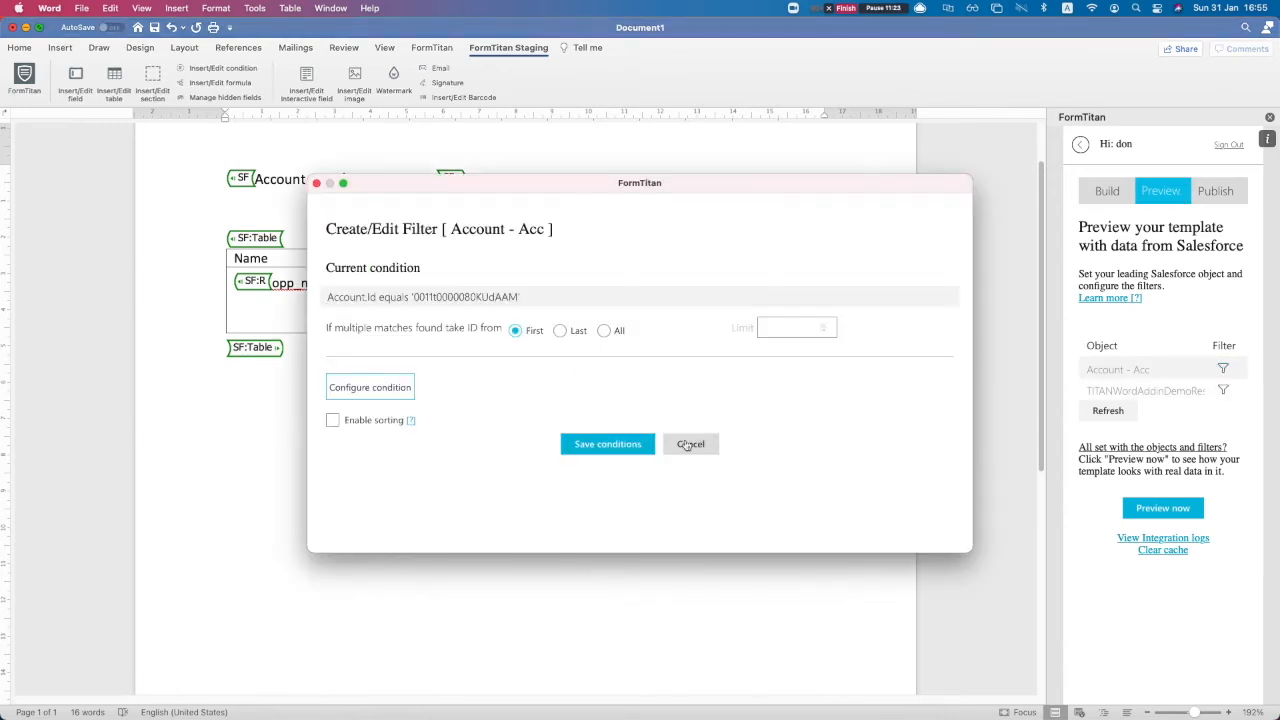
pyautogui.click(690, 445)
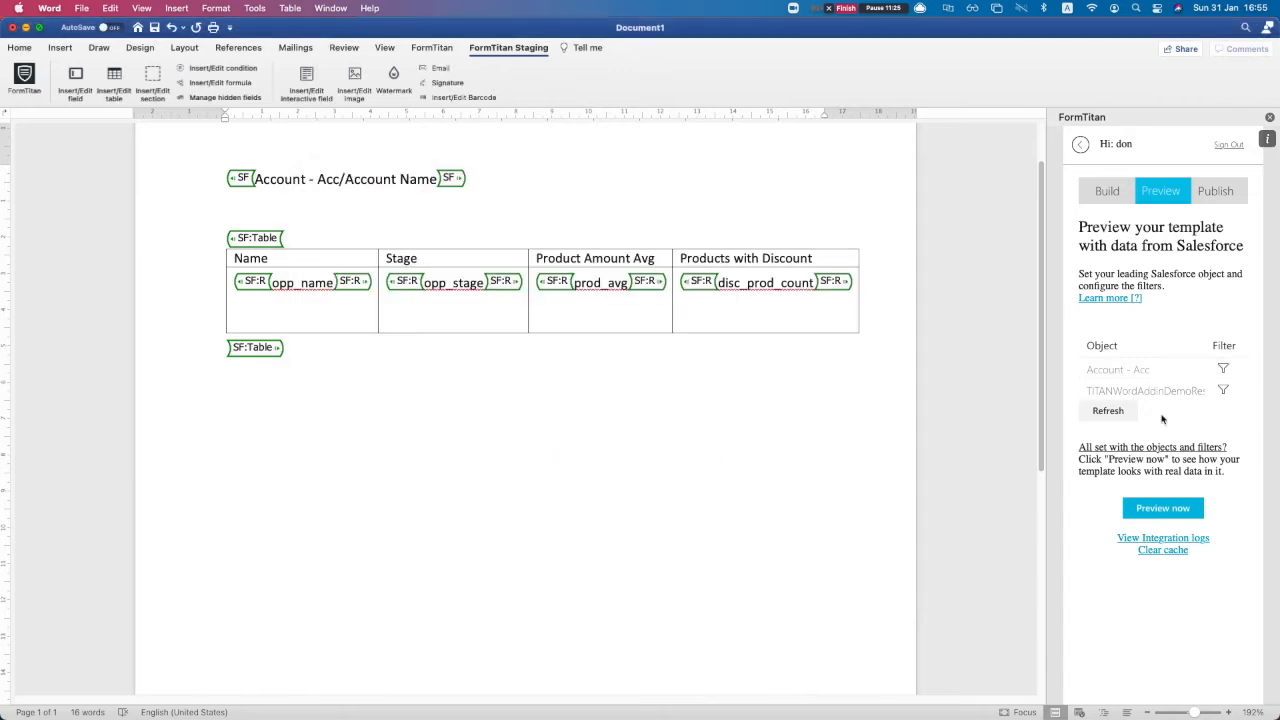
# Check the current condition of the Account - Acc filter used for publishing, and close the filter window.
pyautogui.click(1216, 191)
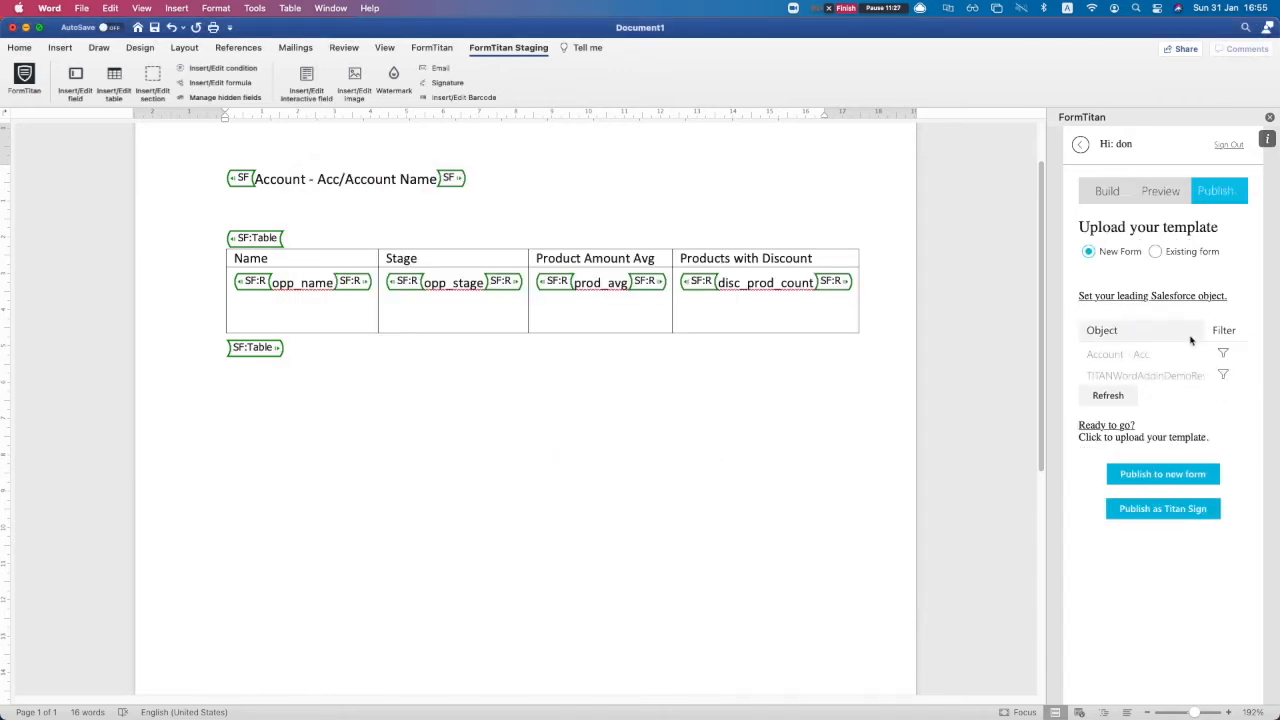
pyautogui.click(1224, 355)
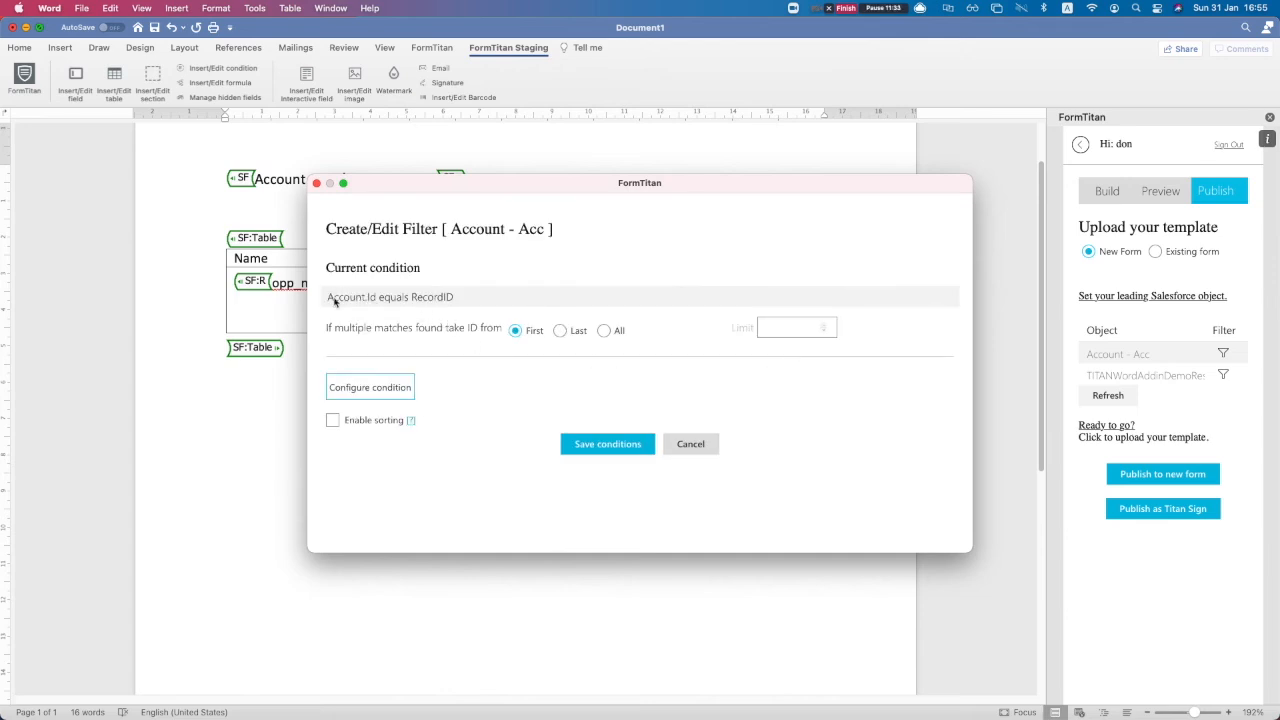
pyautogui.doubleClick(421, 298)
pyautogui.click(316, 184)
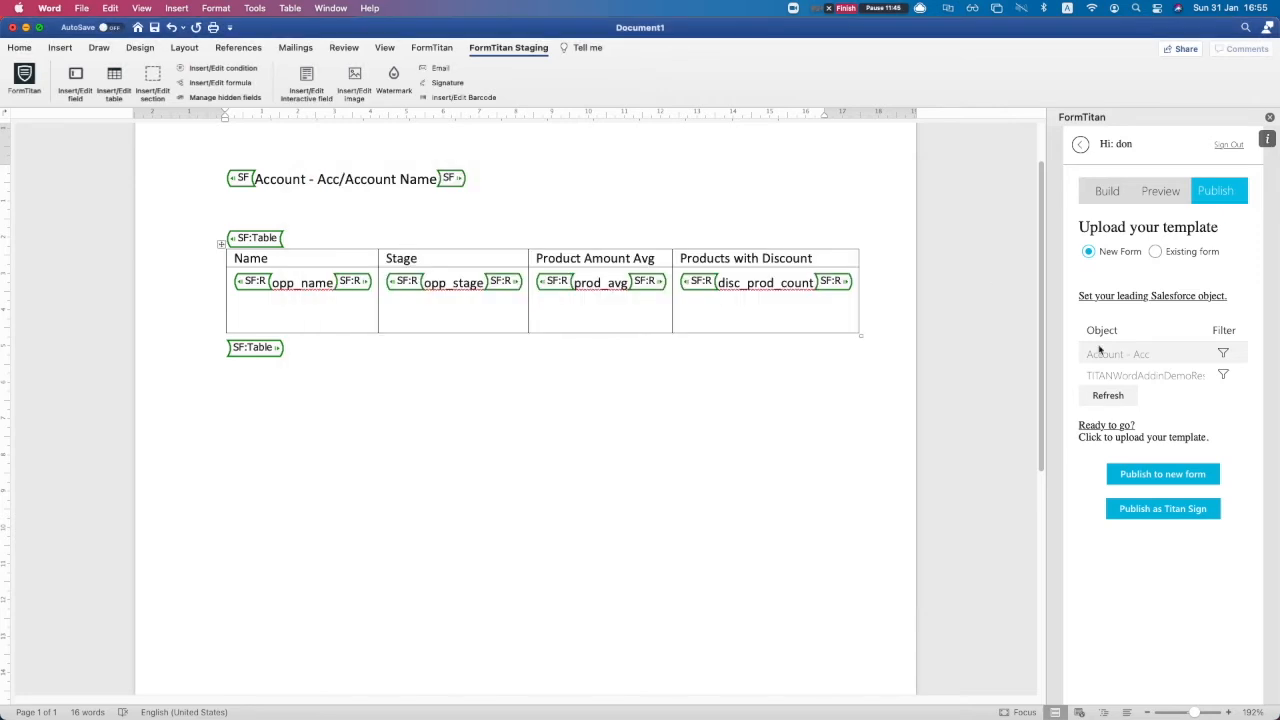
# Open the publishing Apex parameters of TITANWordAddinDemoRestV2 and copy the variable name account_id from the FTRequest class in VS Code.
pyautogui.click(1222, 376)
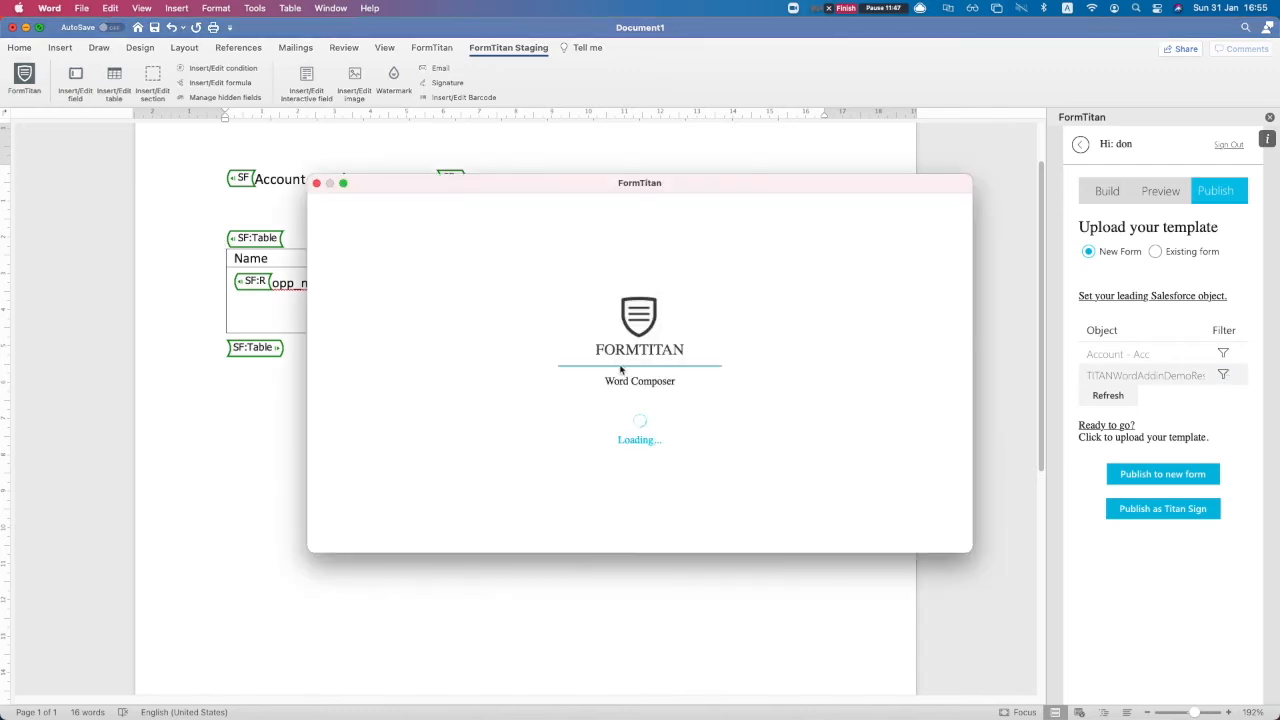
pyautogui.click(418, 283)
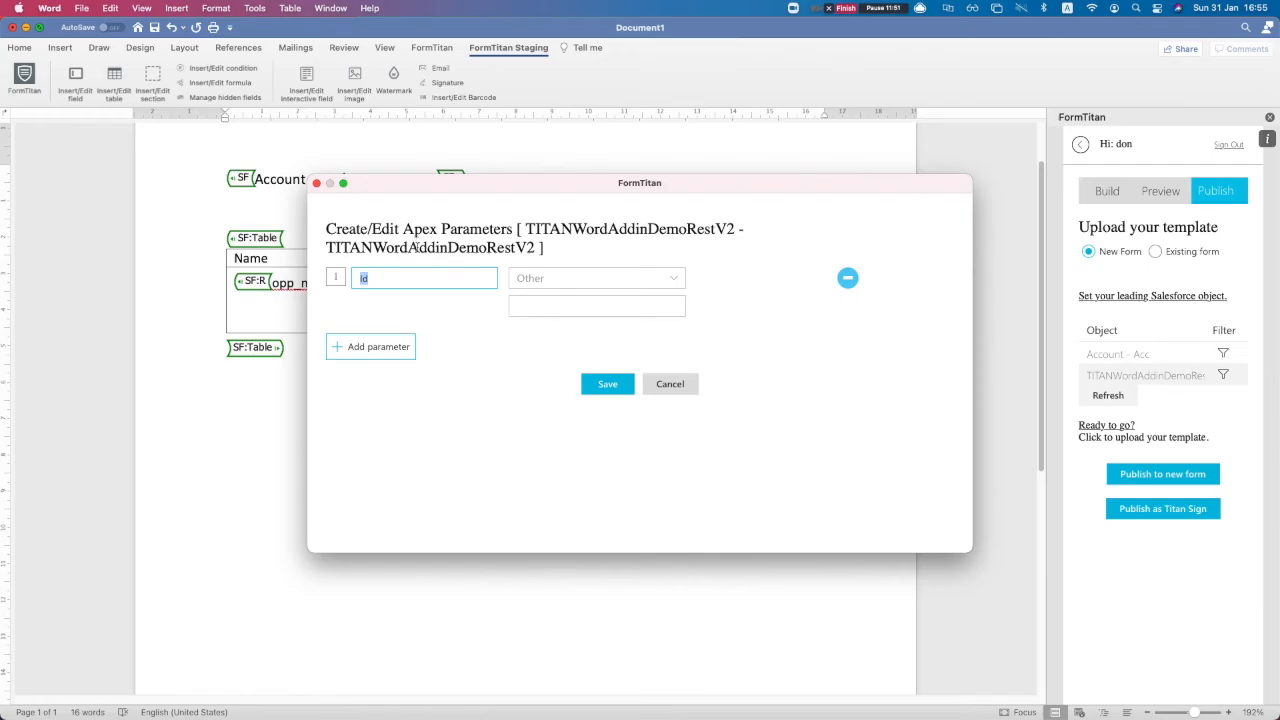
pyautogui.hotkey('ctrl', 'Up')
pyautogui.click(686, 268)
pyautogui.scroll(3, 440, 180)
pyautogui.scroll(-5, 473, 372)
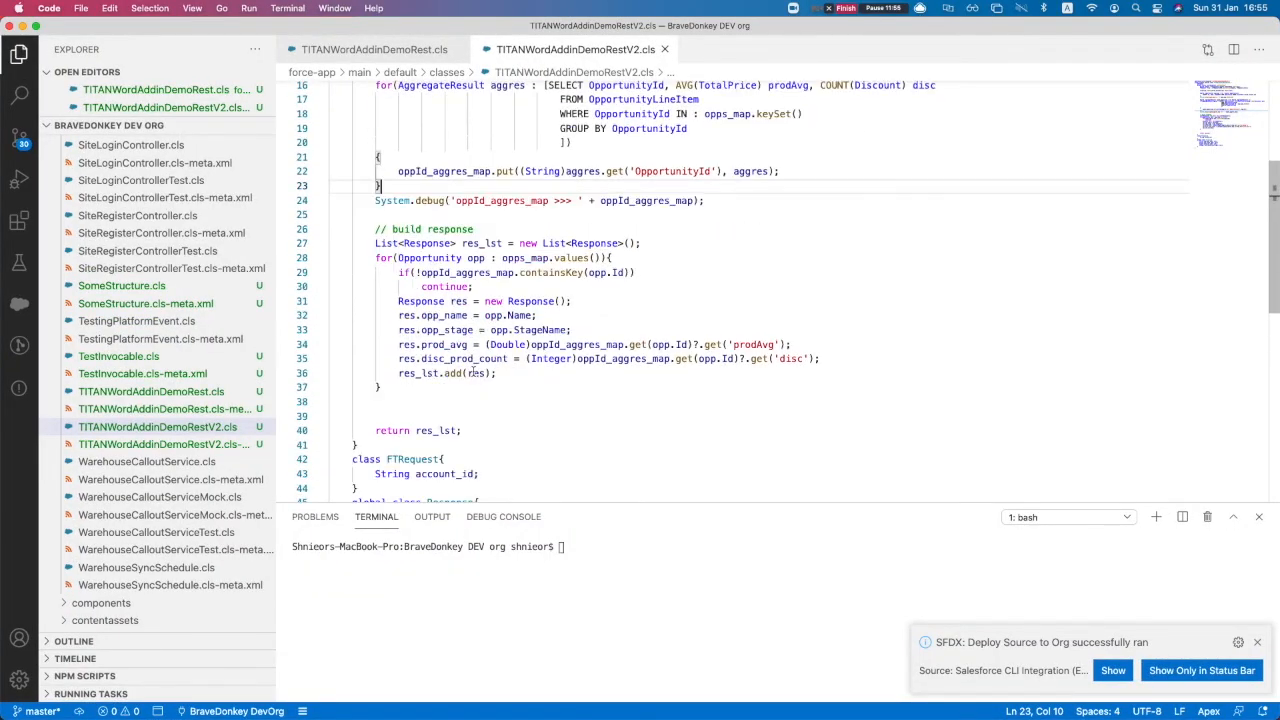
pyautogui.scroll(-1, 473, 372)
pyautogui.doubleClick(440, 449)
pyautogui.press('super+c')
# Name the Apex parameter account_id and map it to the Account ID field of #1 Account - Acc.
pyautogui.hotkey('ctrl', 'Up')
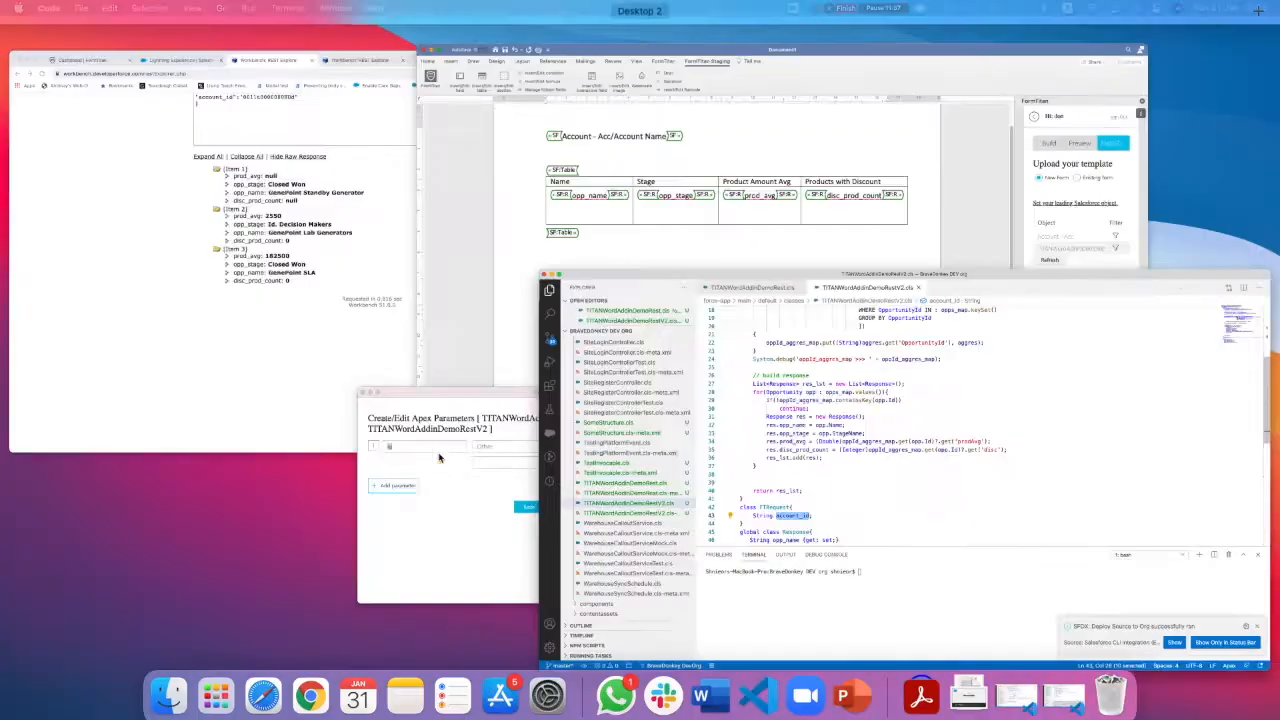
pyautogui.click(450, 480)
pyautogui.press('super+v')
pyautogui.click(617, 284)
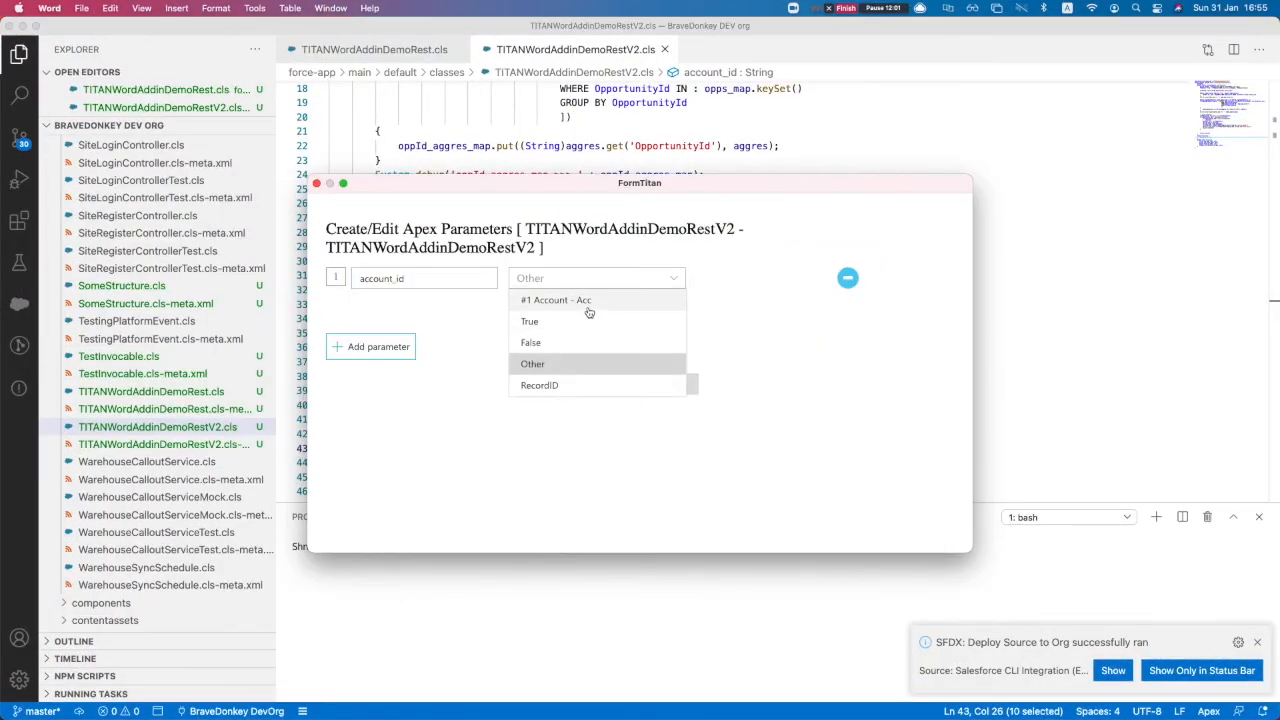
pyautogui.click(540, 302)
pyautogui.click(544, 304)
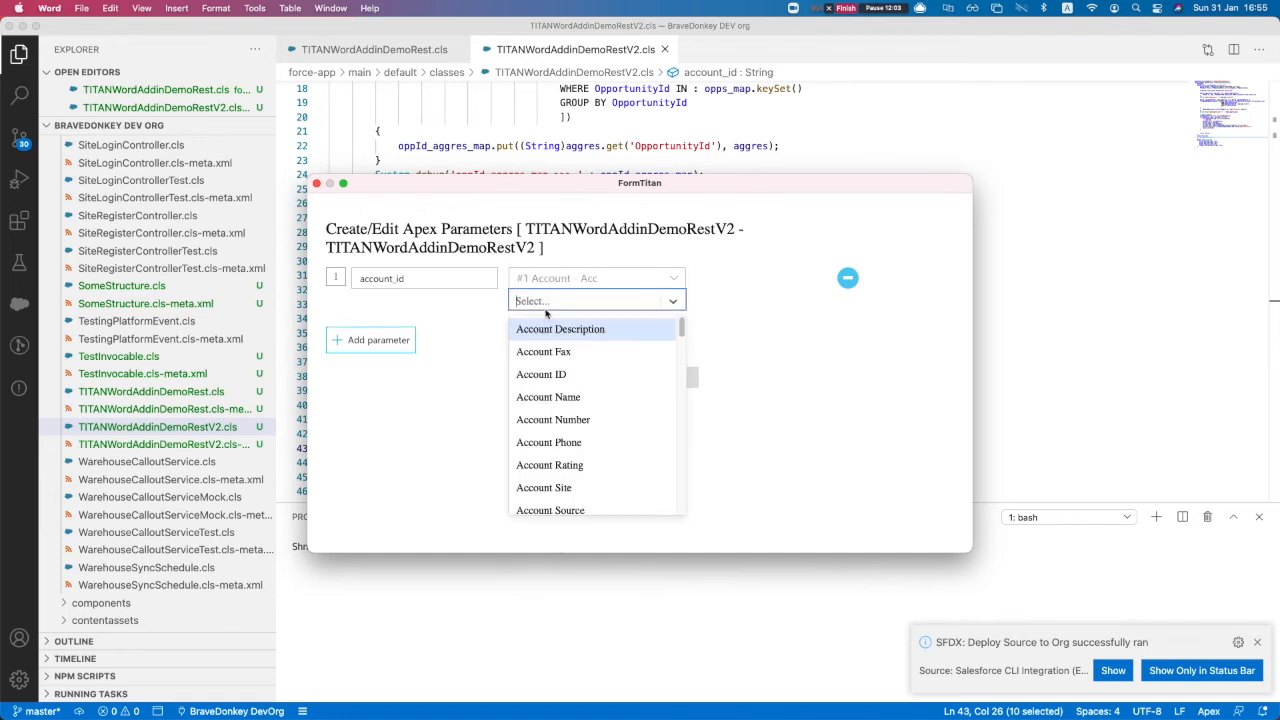
pyautogui.click(530, 374)
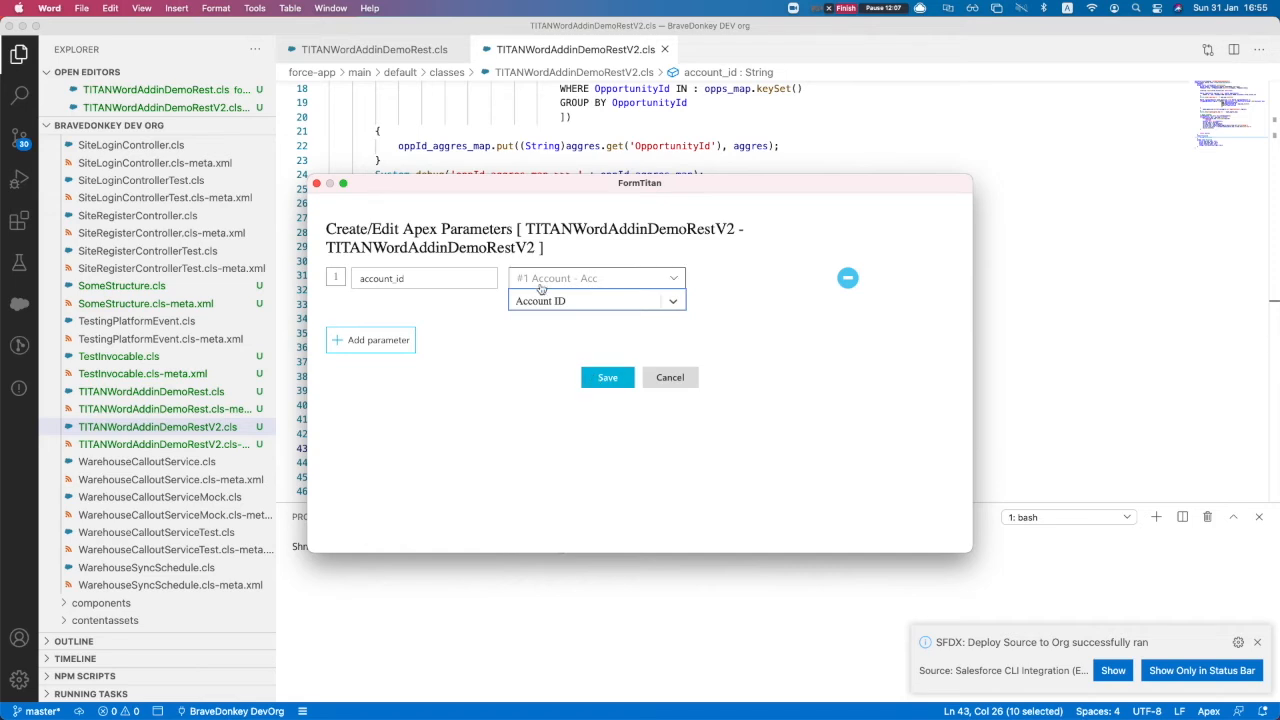
# Switch the account_id parameter's source to RecordID and back to #1 Account - Acc.
pyautogui.click(540, 288)
pyautogui.click(546, 383)
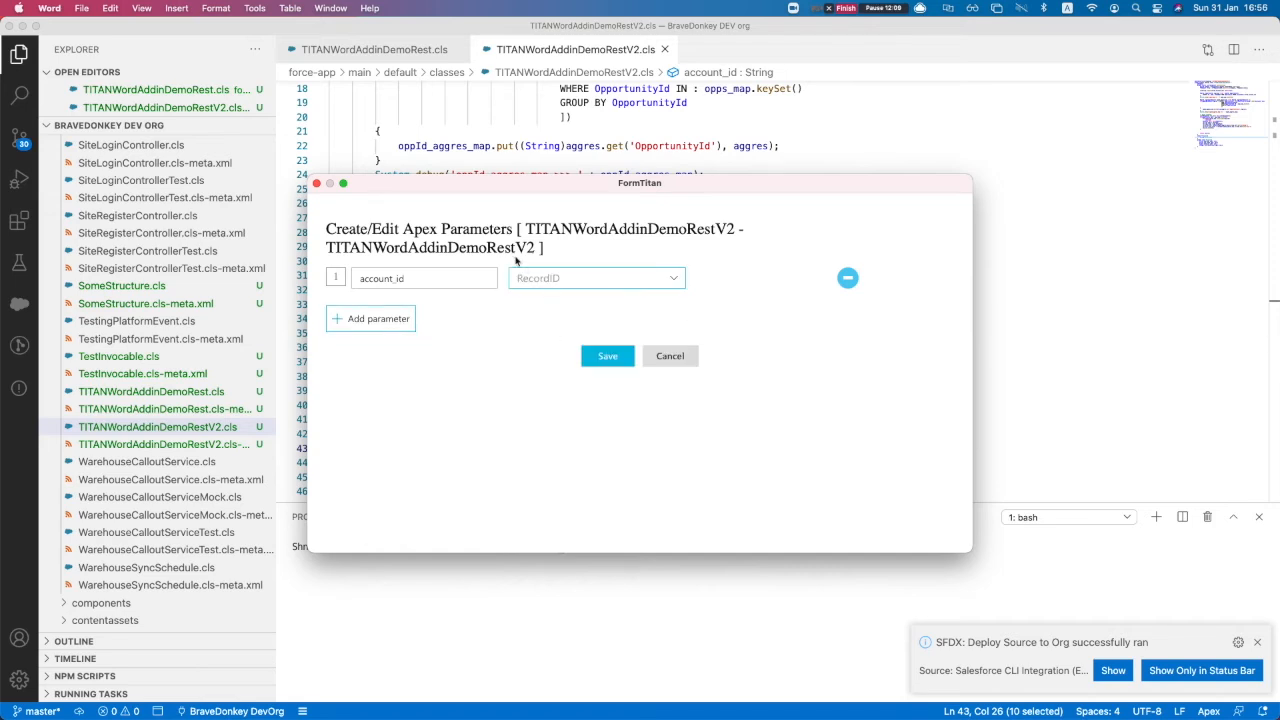
pyautogui.click(542, 277)
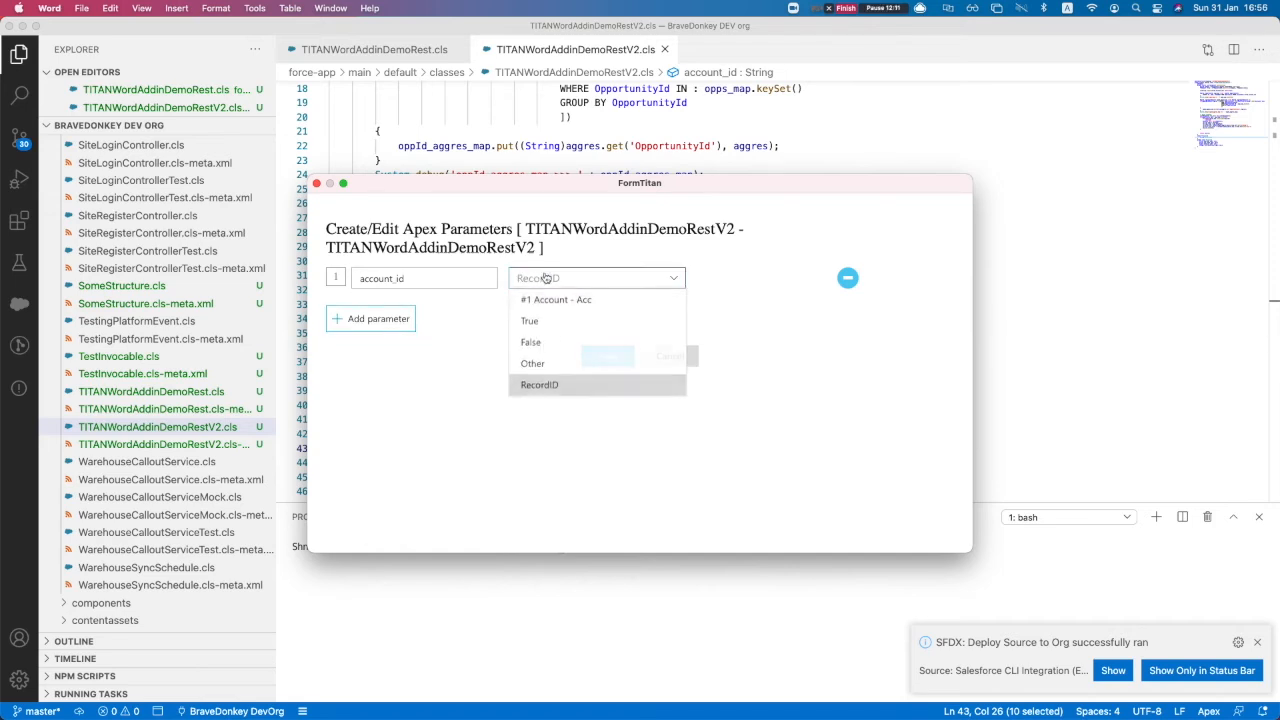
pyautogui.click(545, 297)
# Save the Apex parameters of TITANWordAddinDemoRestV2.
pyautogui.click(468, 324)
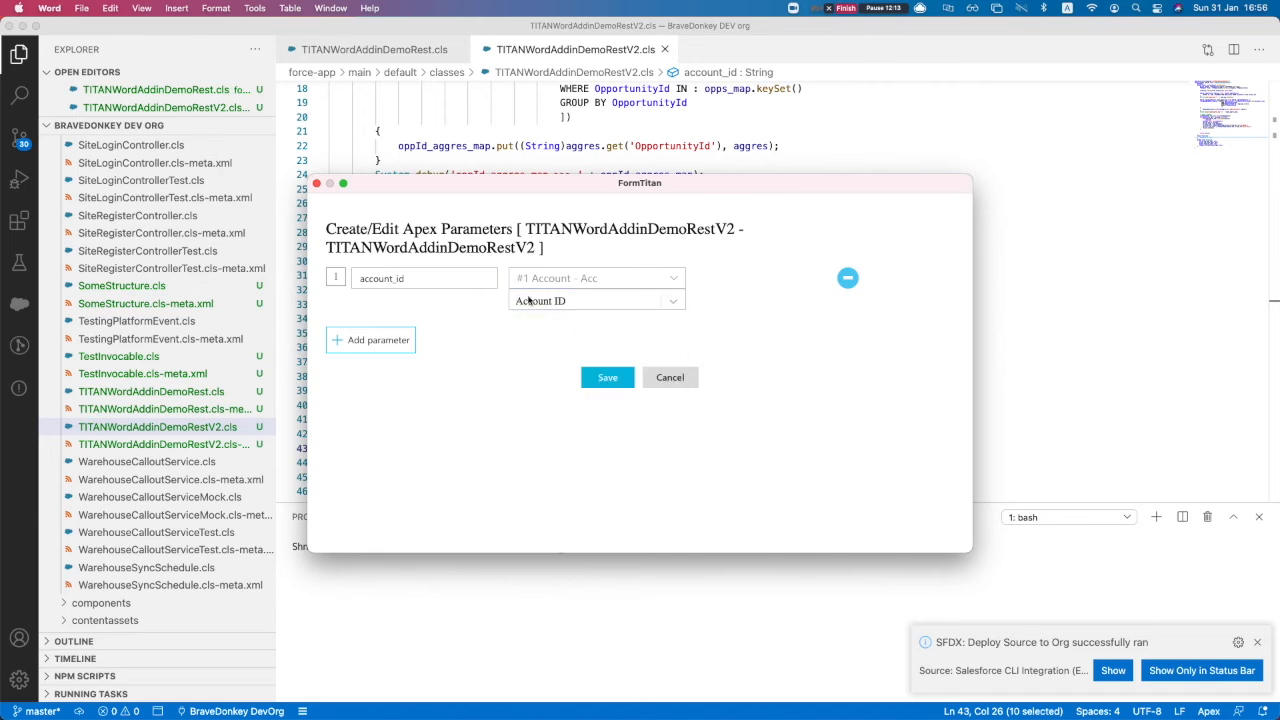
pyautogui.click(589, 379)
pyautogui.click(598, 421)
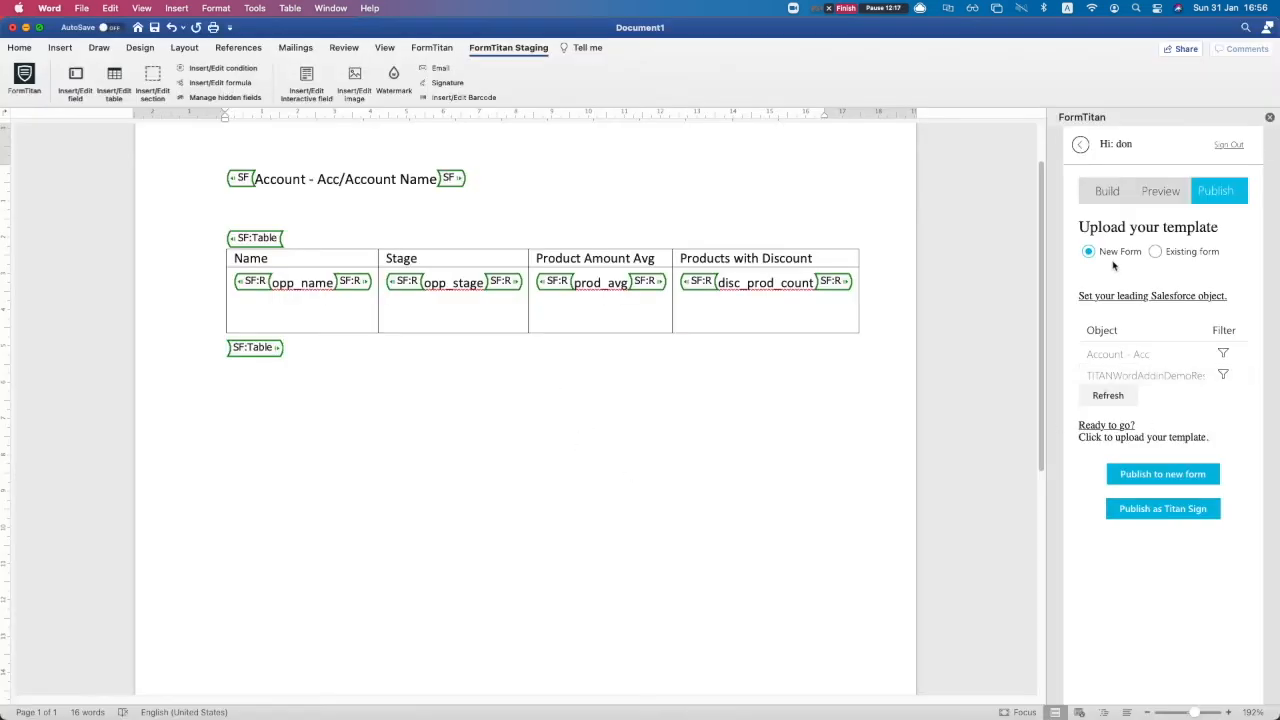
# Publish the template to the existing form "Our Apex into a table", overriding its attached document.
pyautogui.click(1155, 251)
pyautogui.click(1085, 337)
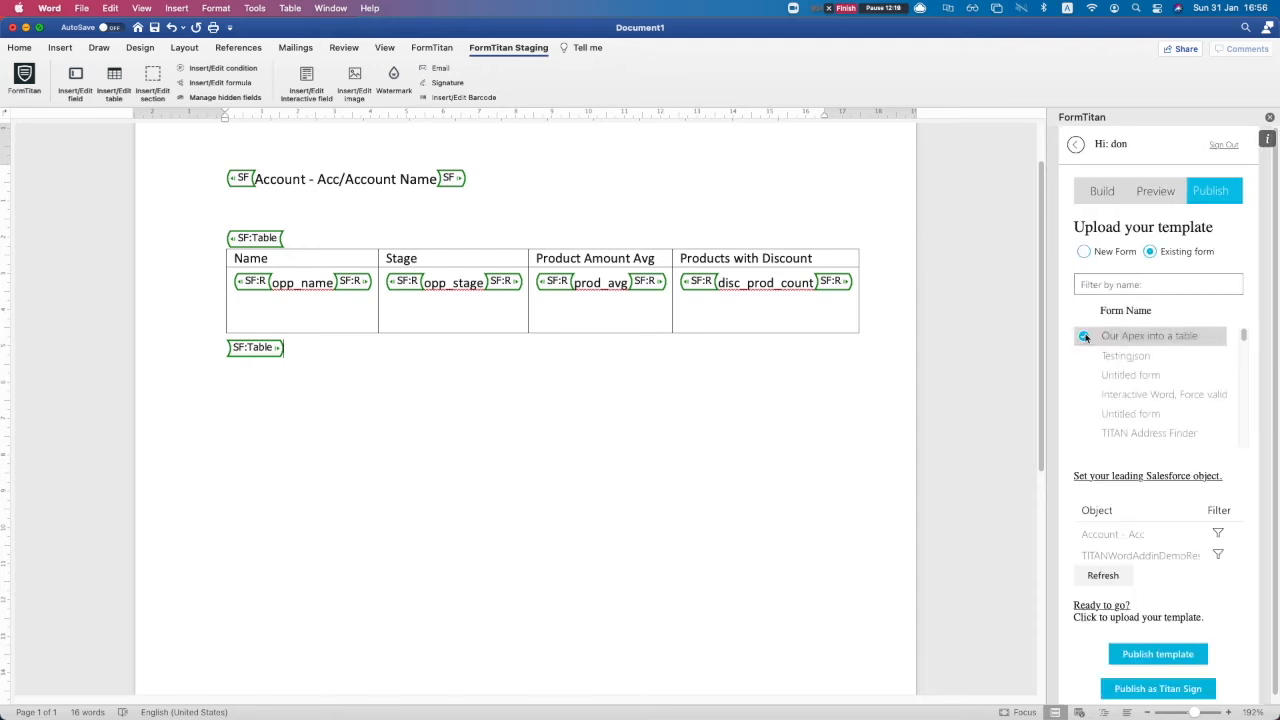
pyautogui.scroll(-1, 1150, 600)
pyautogui.click(1165, 650)
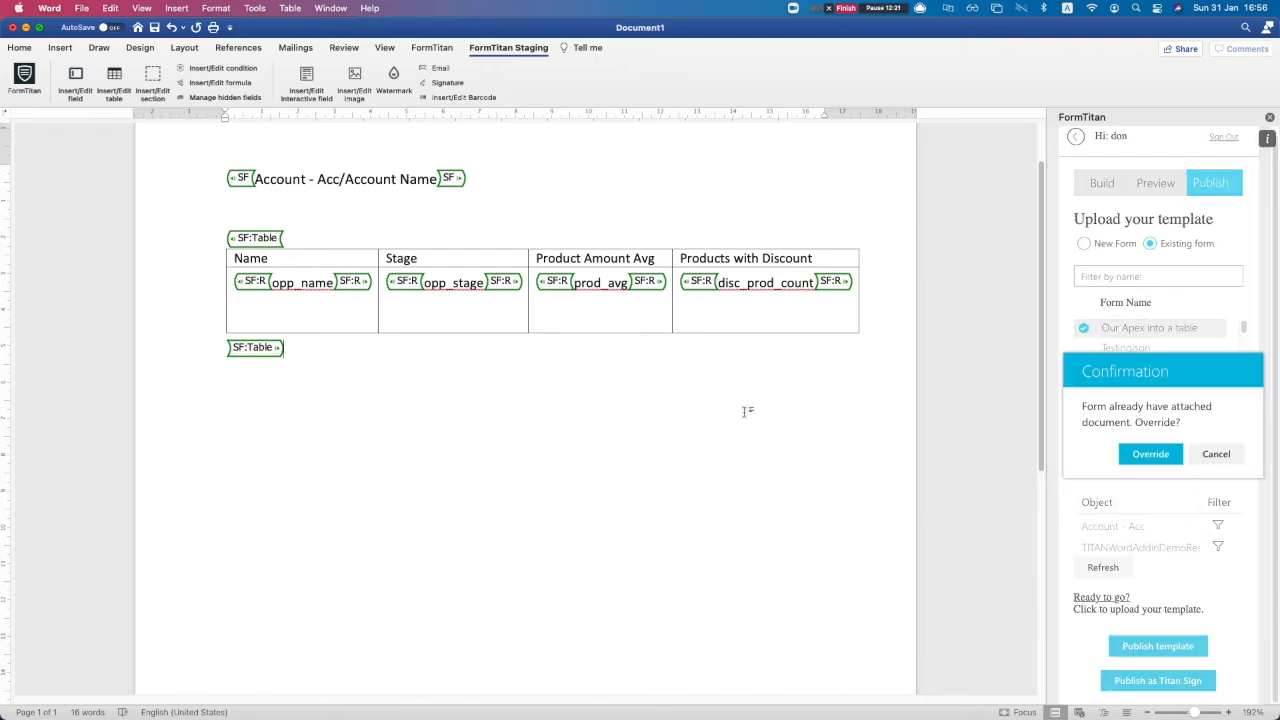
pyautogui.click(1150, 454)
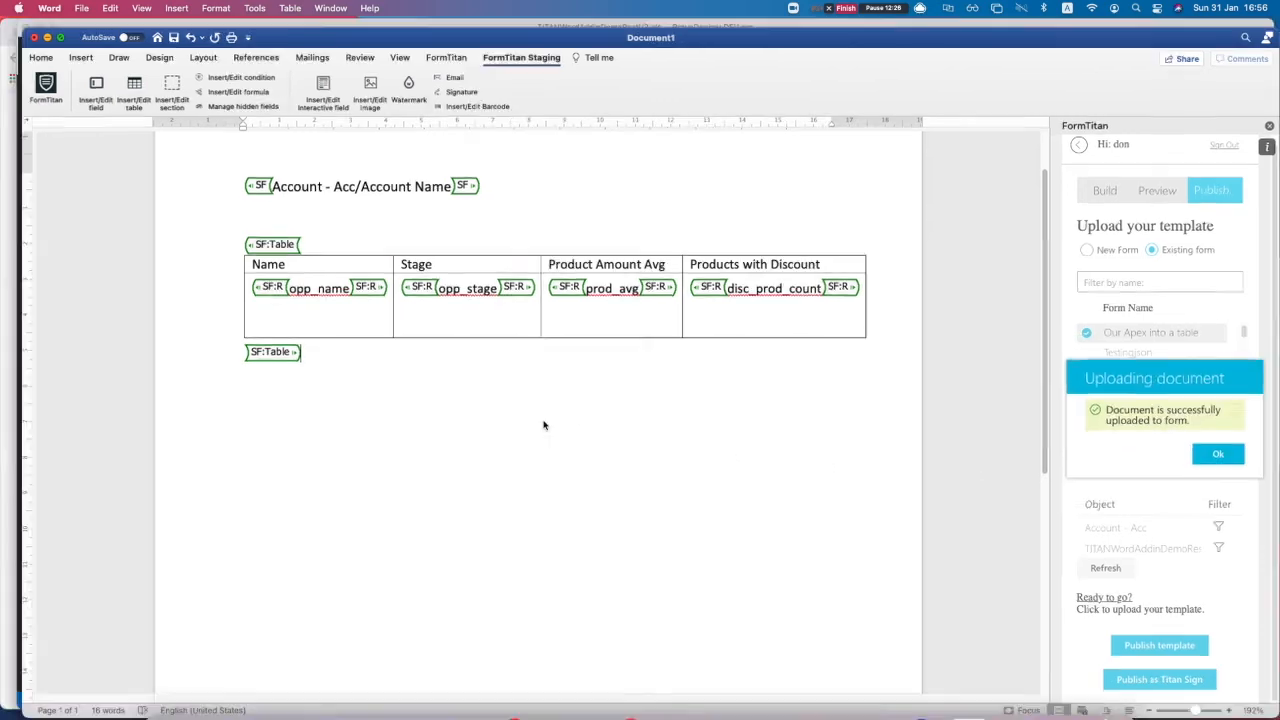
# Switch to Chrome, open the form "Our Apex into a table" from the Titan dashboard, and open its Word mapping configuration.
pyautogui.hotkey('ctrl', 'Up')
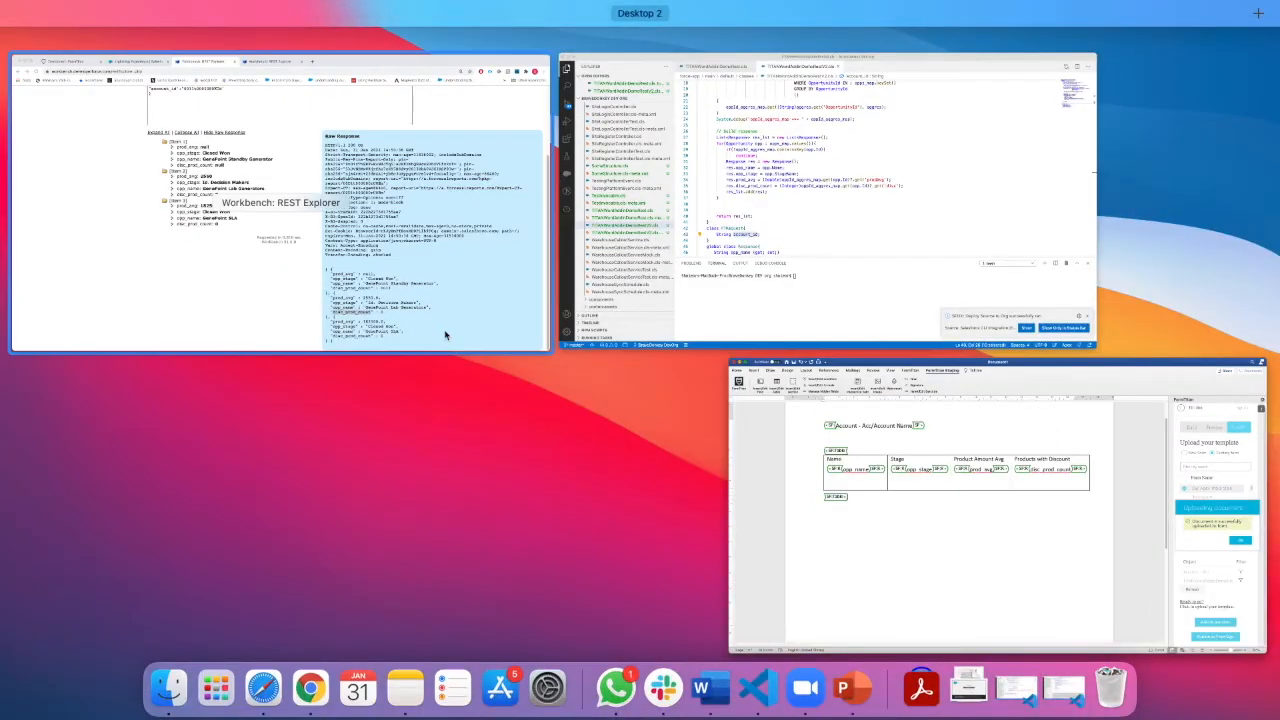
pyautogui.click(348, 284)
pyautogui.click(123, 31)
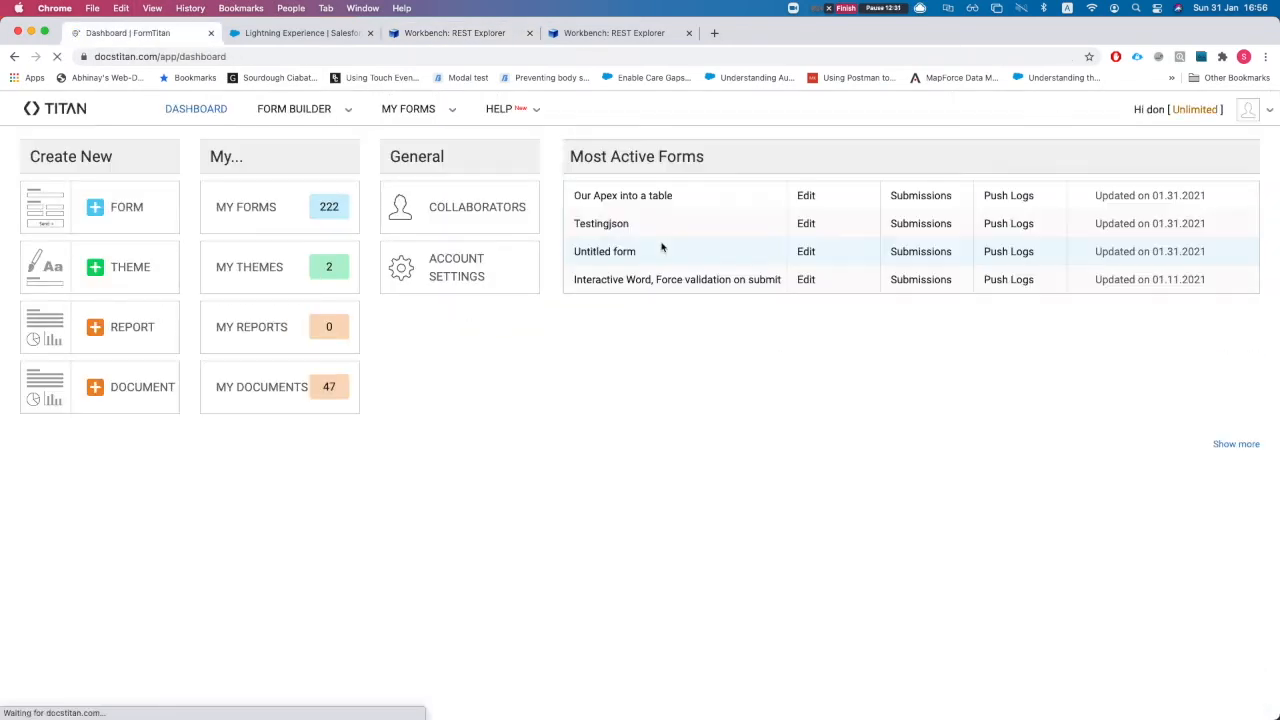
pyautogui.click(613, 198)
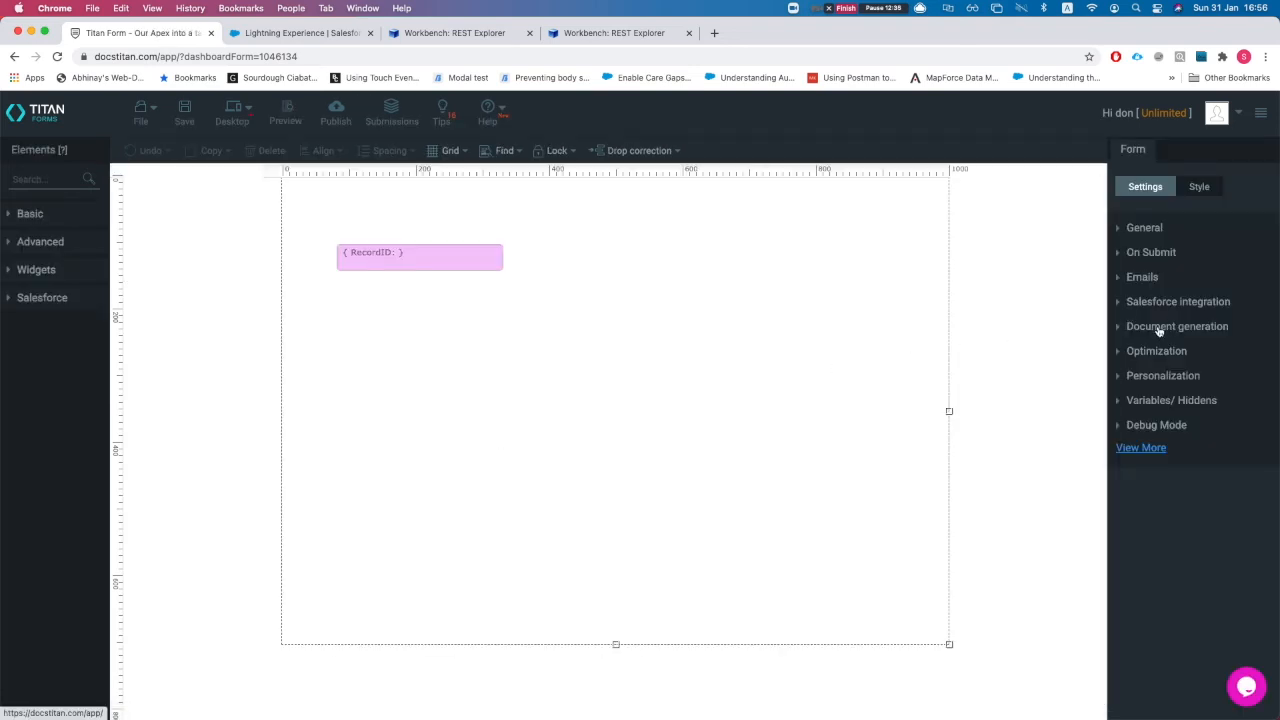
pyautogui.click(1157, 330)
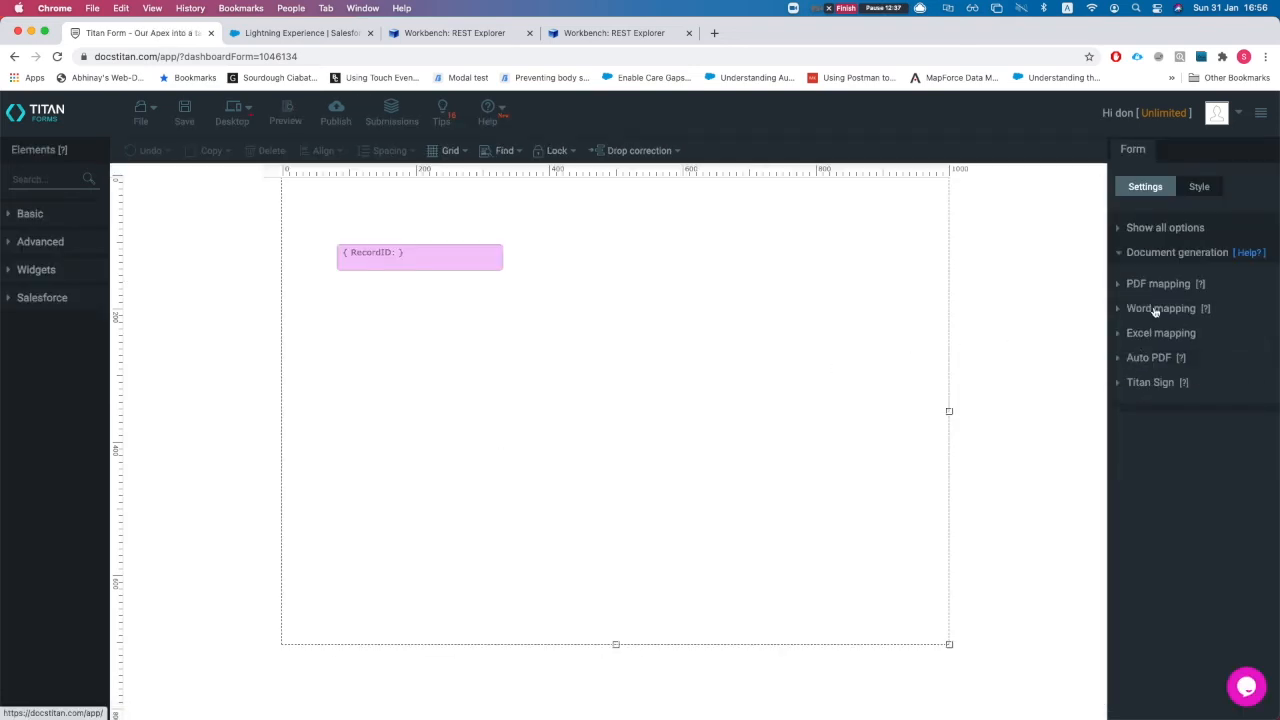
pyautogui.click(1156, 310)
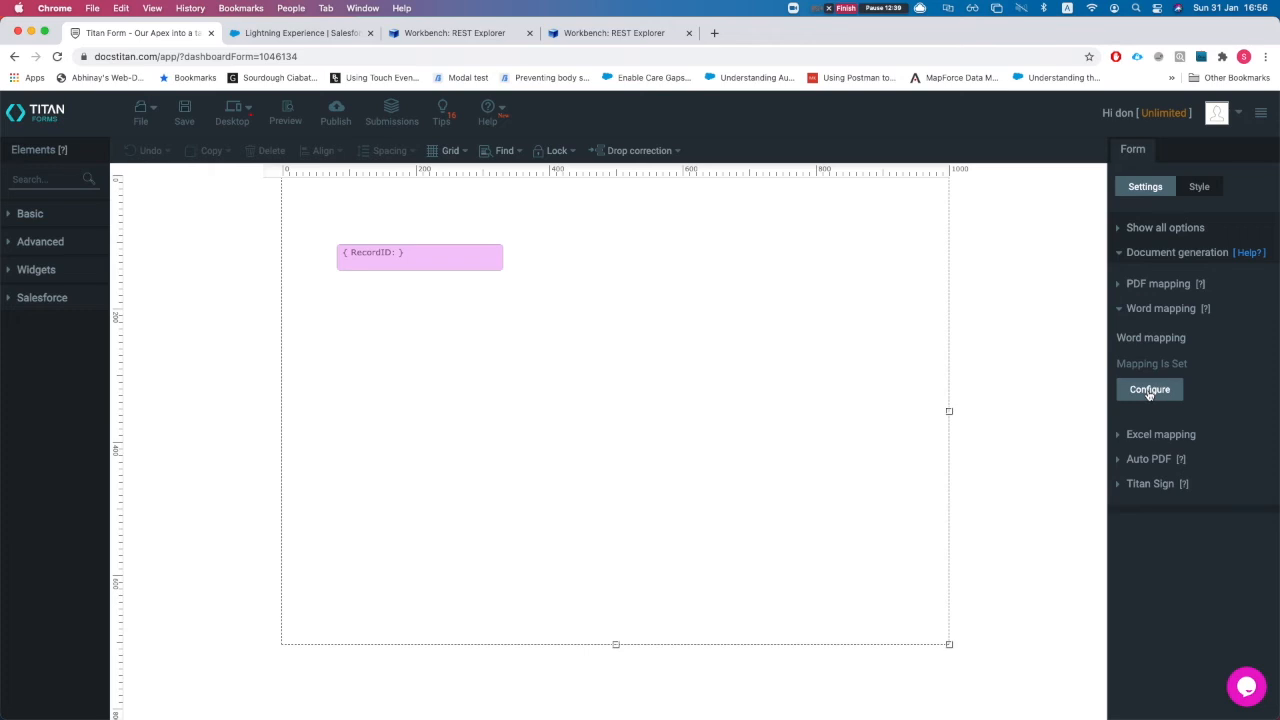
pyautogui.click(1149, 390)
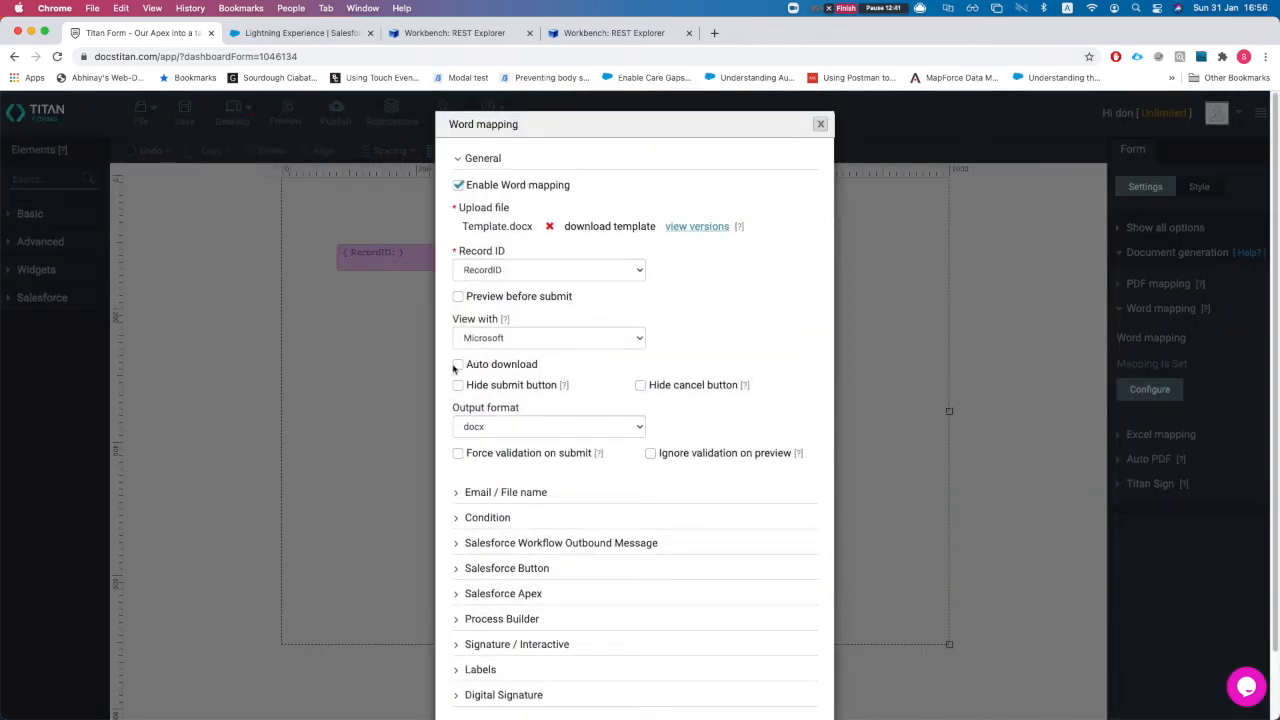
# Enable Preview before submit, Auto preview, and signature / interactive with PDF conversion using Titan 2, and apply the Word mapping.
pyautogui.click(459, 297)
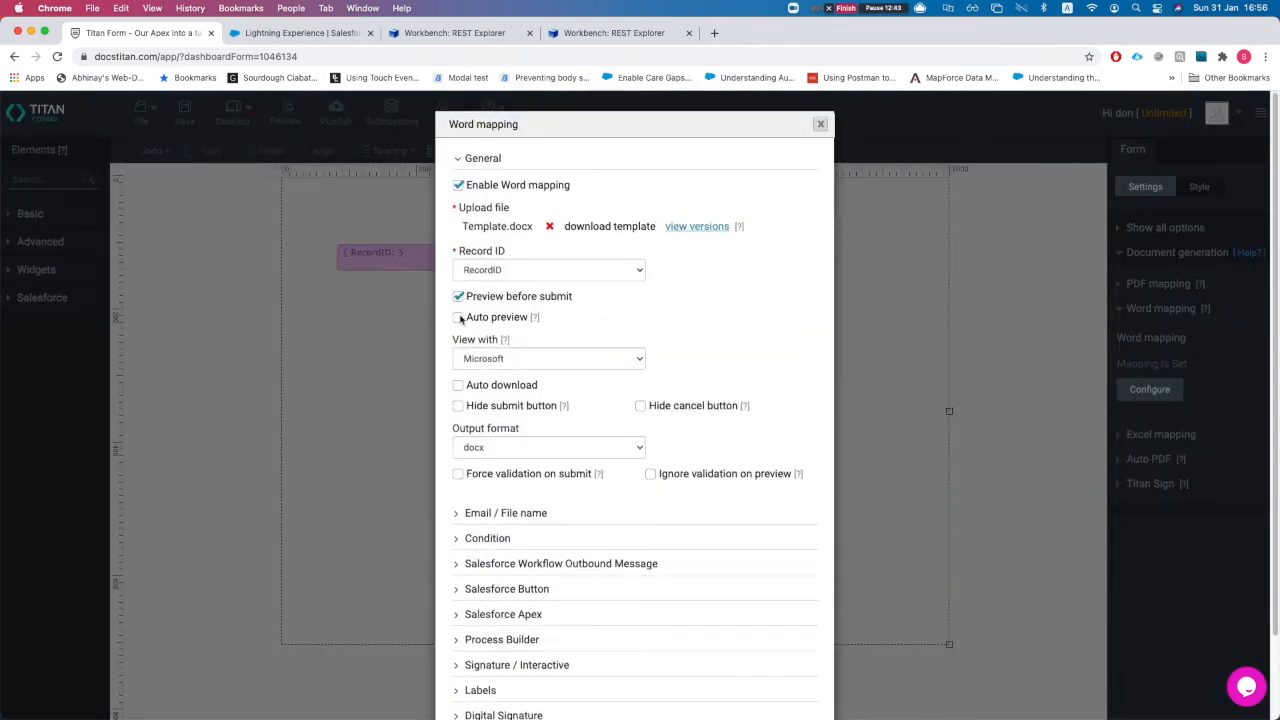
pyautogui.scroll(-2, 548, 378)
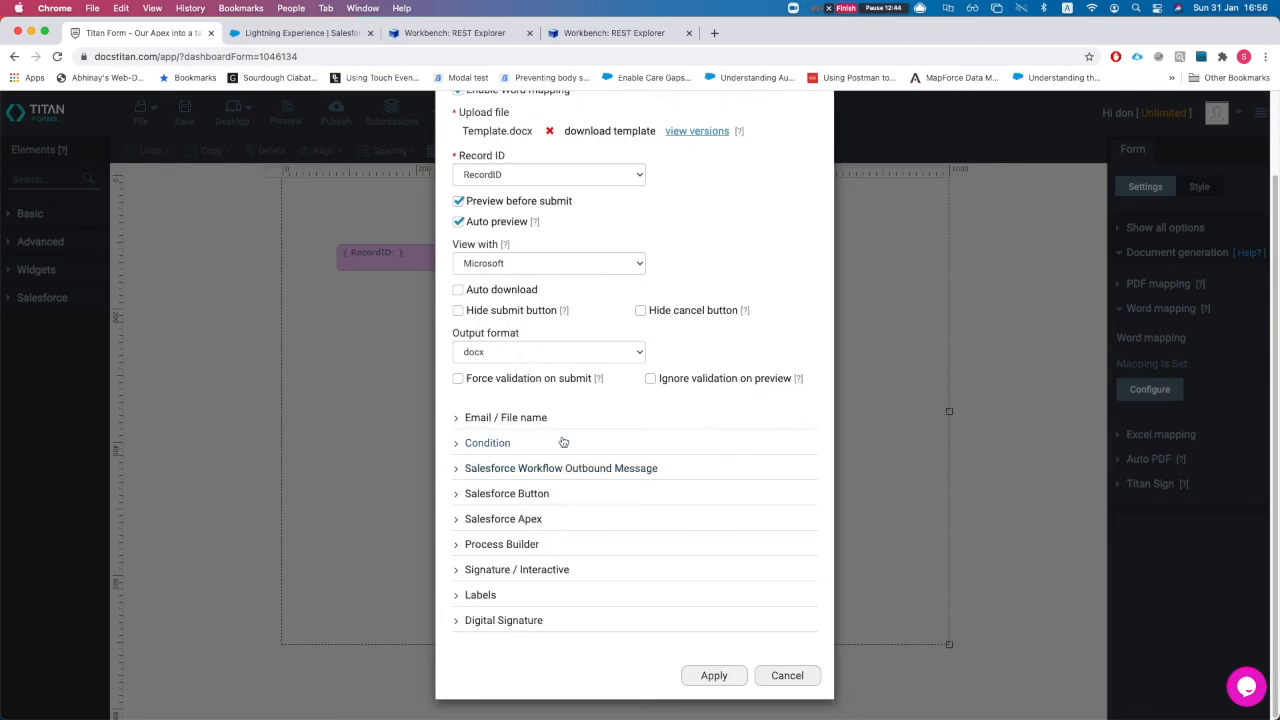
pyautogui.click(500, 570)
pyautogui.scroll(-2, 458, 592)
pyautogui.scroll(2, 458, 592)
pyautogui.click(458, 612)
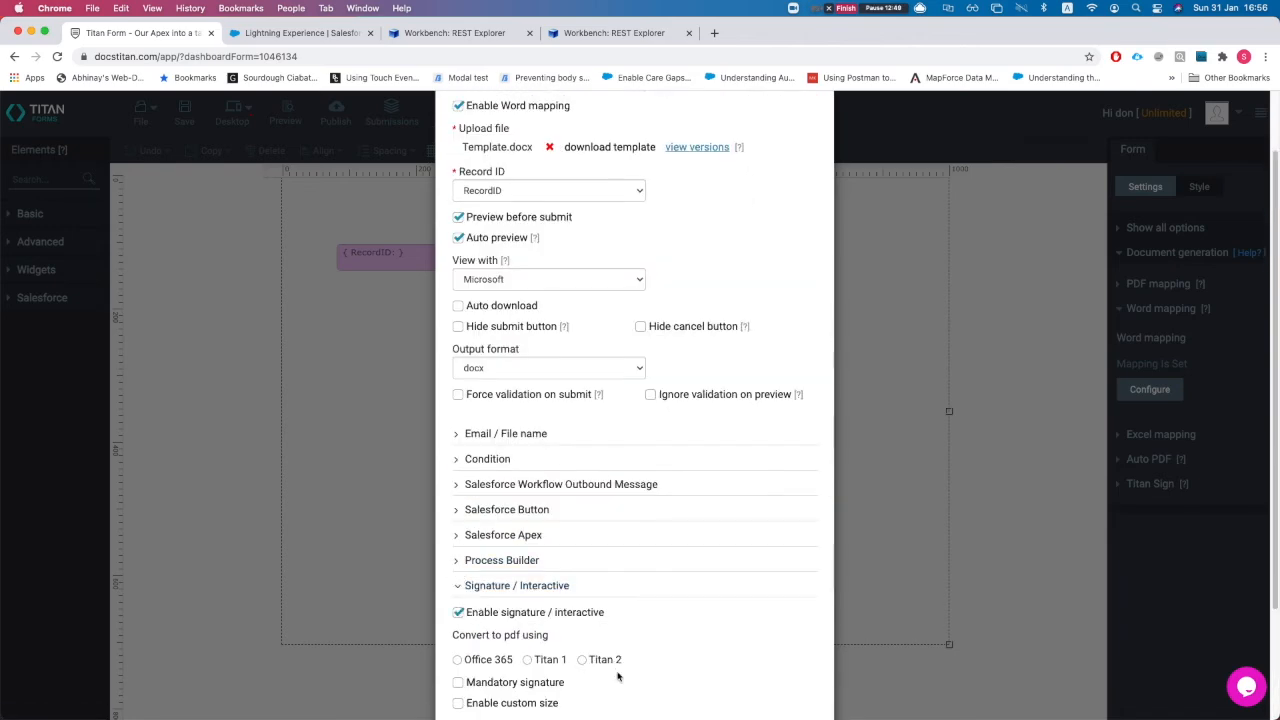
pyautogui.click(582, 660)
pyautogui.scroll(-3, 723, 694)
pyautogui.click(731, 677)
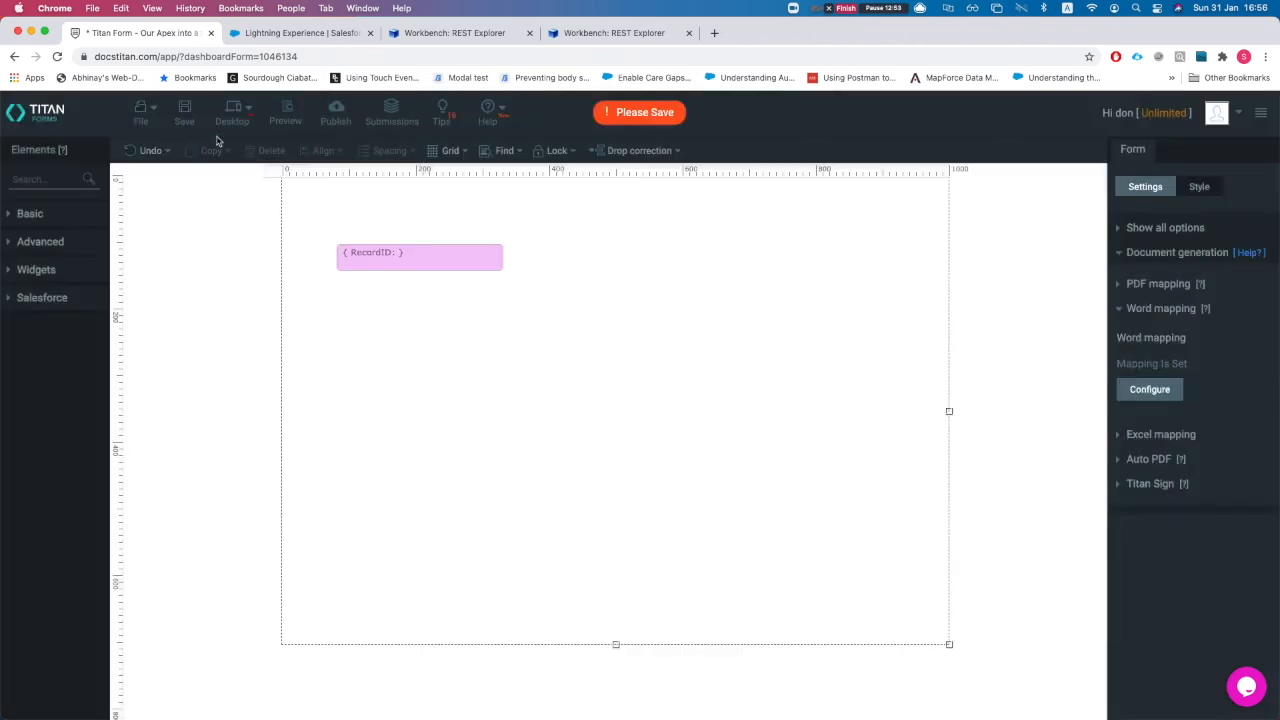
# Save the form and copy its published form URL.
pyautogui.click(190, 117)
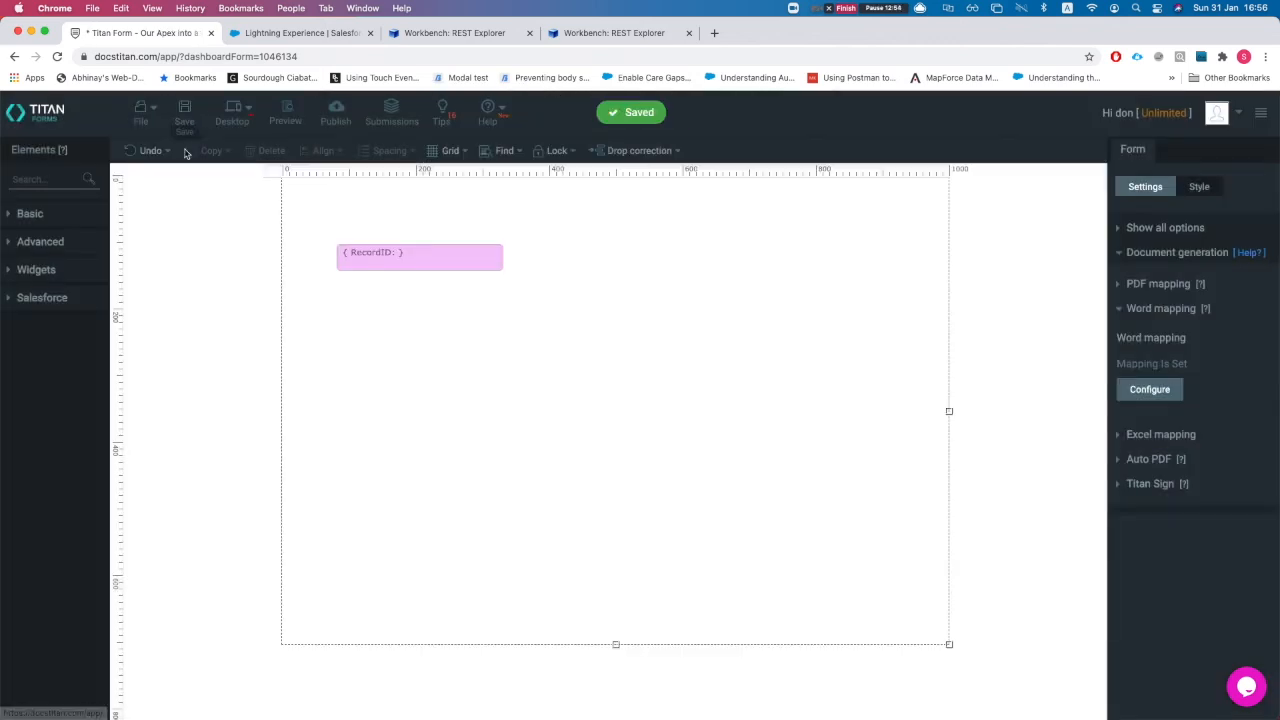
pyautogui.click(340, 146)
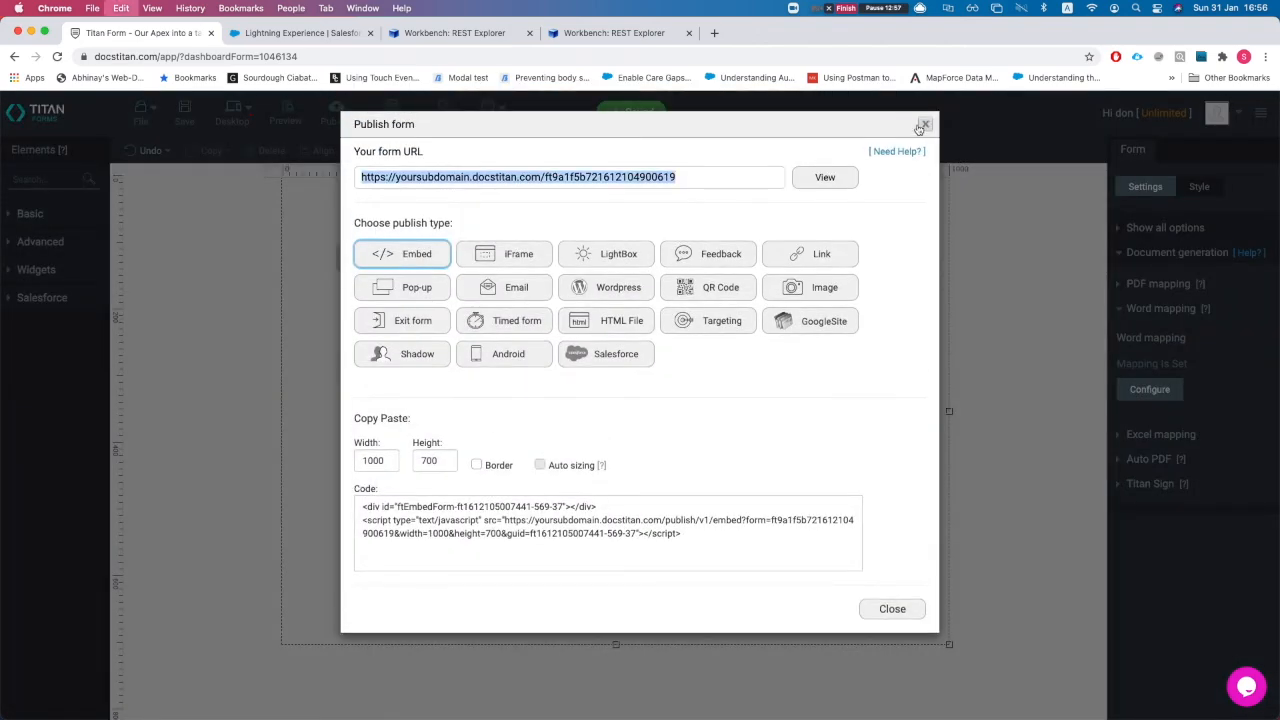
pyautogui.click(928, 128)
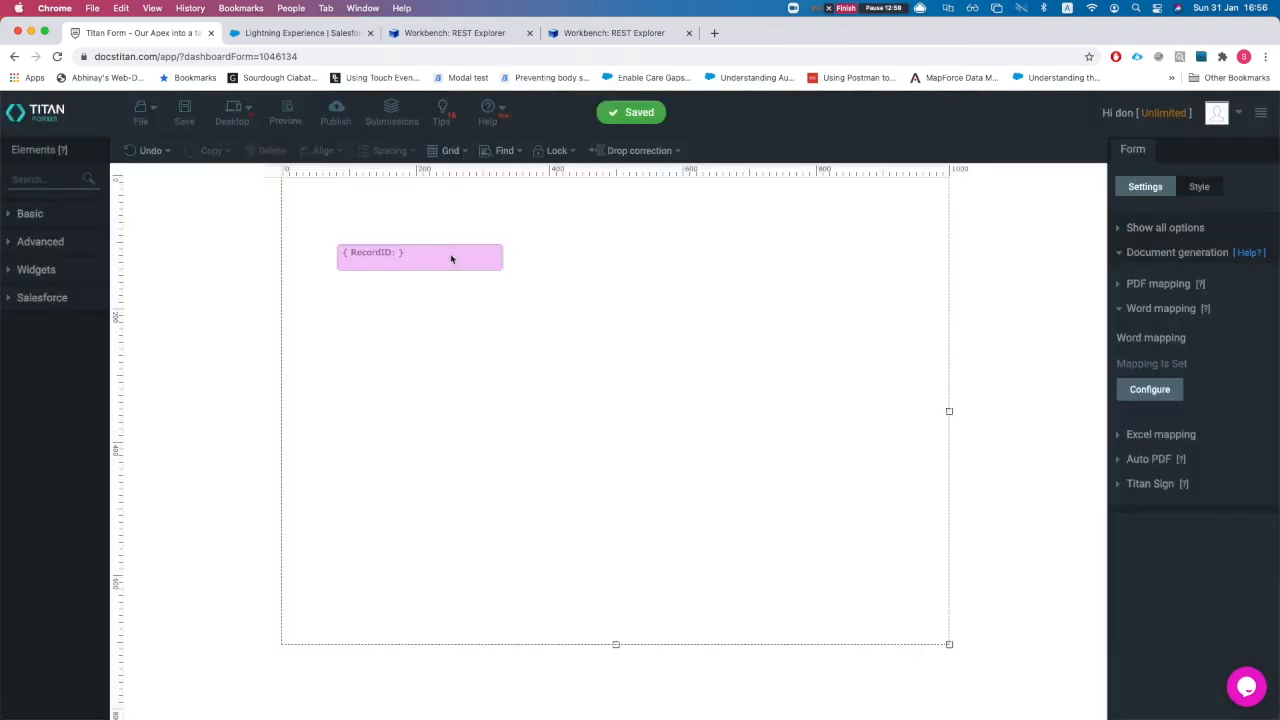
# Check the hidden RecordID element's field ID, and enter the form URL with ?fld2= appended in a new browser tab.
pyautogui.click(450, 253)
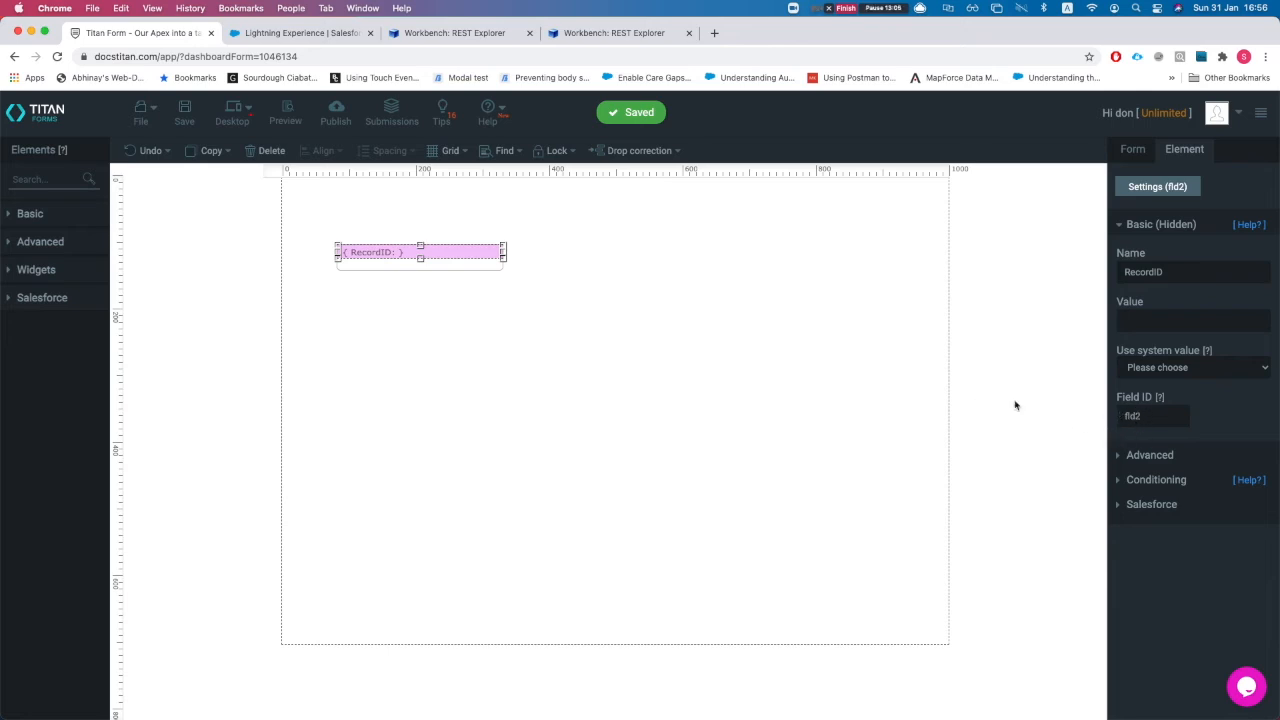
pyautogui.click(714, 33)
pyautogui.press('super+v')
pyautogui.write('?fld')
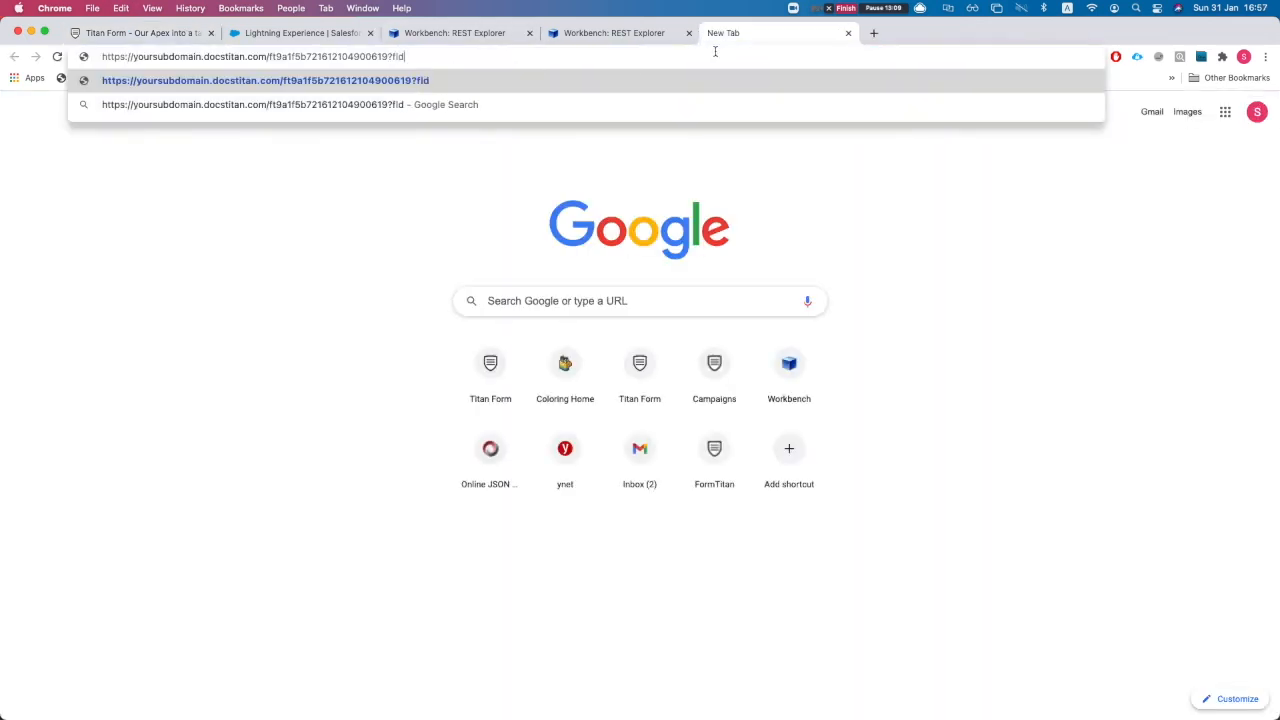
pyautogui.write('2=')
# Copy the GenePoint account's record ID from its Salesforce URL, append it to the form URL, and load the form preview.
pyautogui.click(335, 33)
pyautogui.press('super+c')
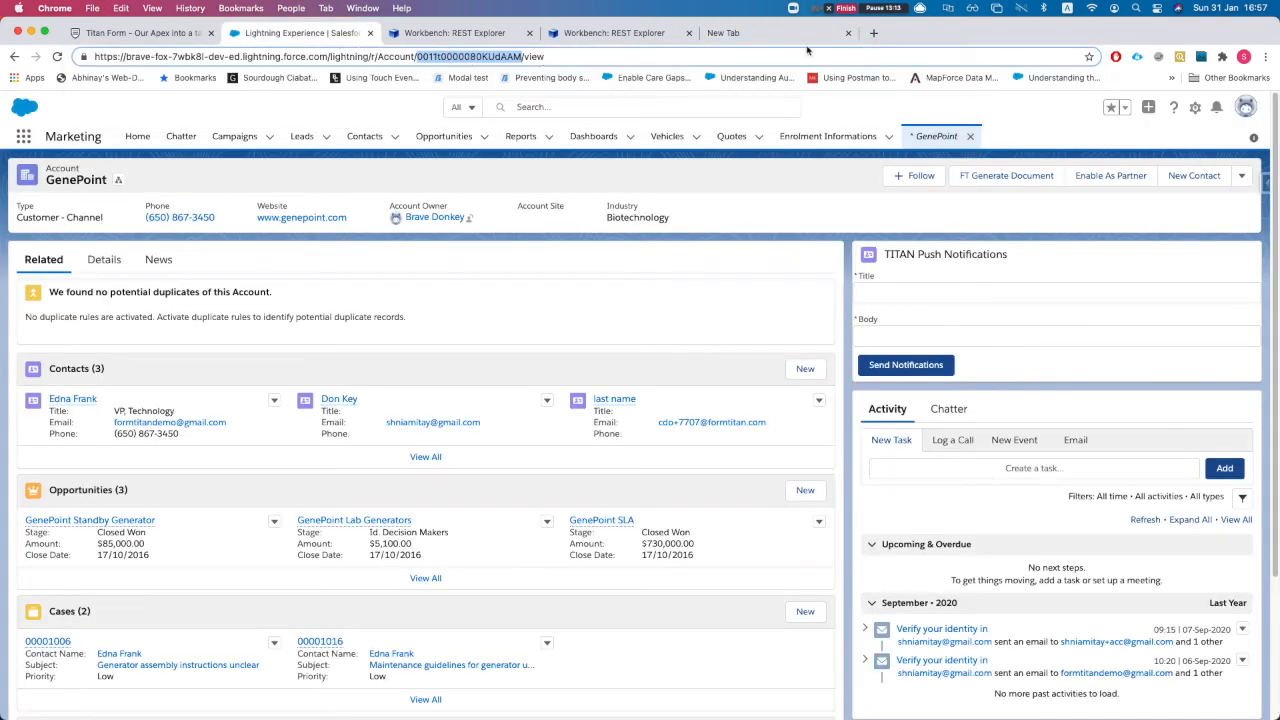
pyautogui.click(770, 34)
pyautogui.press('super+v')
pyautogui.press('Return')
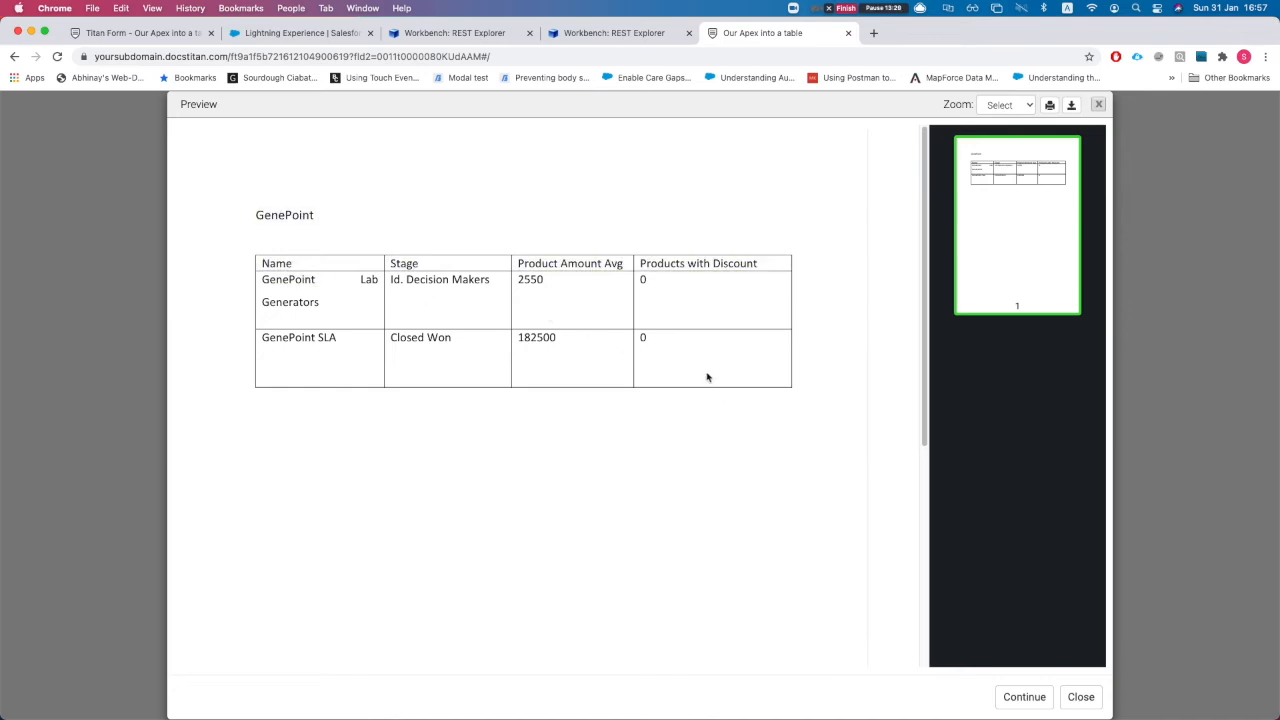
# Examine the Salesforce Apex and Salesforce Button settings in the form's Word mapping configuration.
pyautogui.click(140, 33)
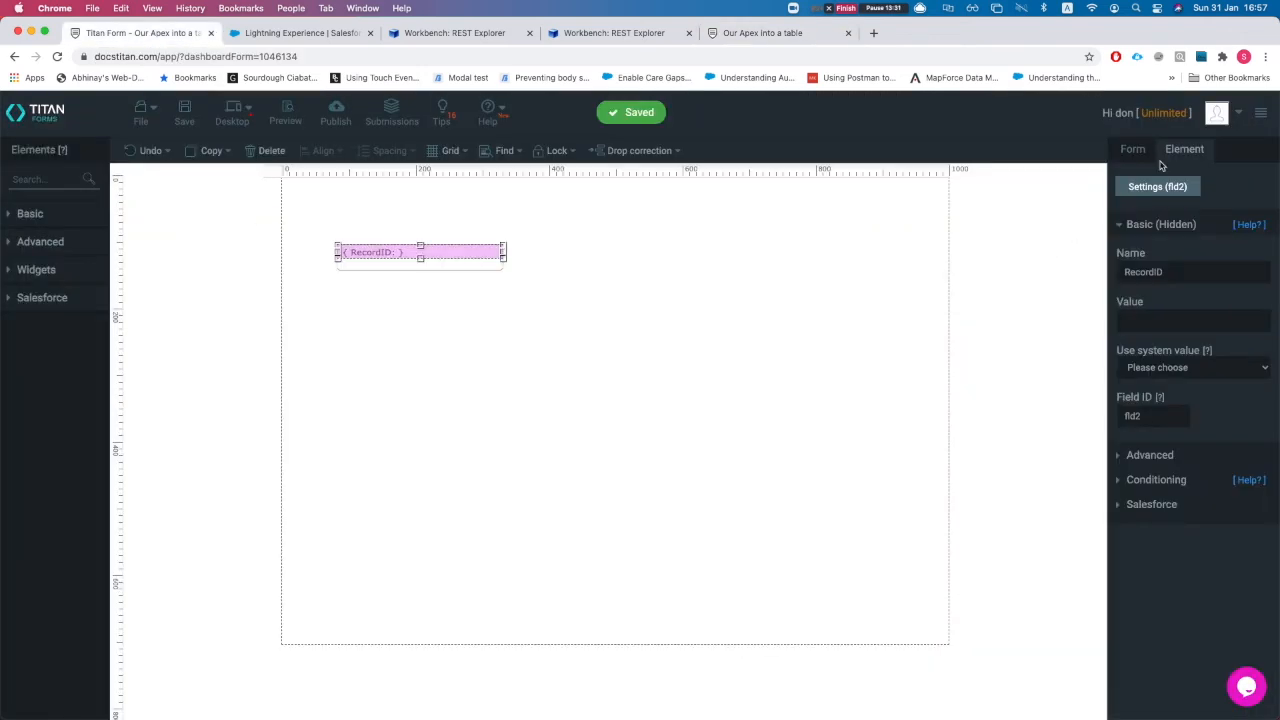
pyautogui.moveTo(1216, 114)
pyautogui.click(1011, 323)
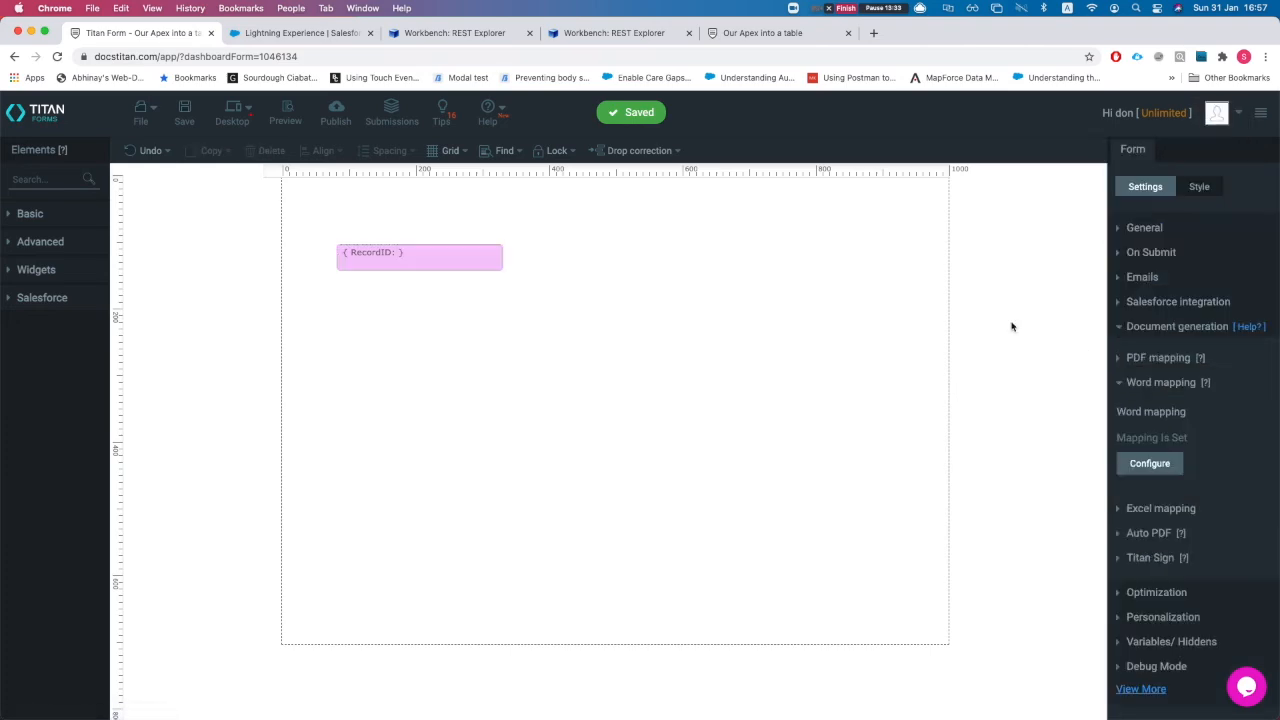
pyautogui.click(1148, 464)
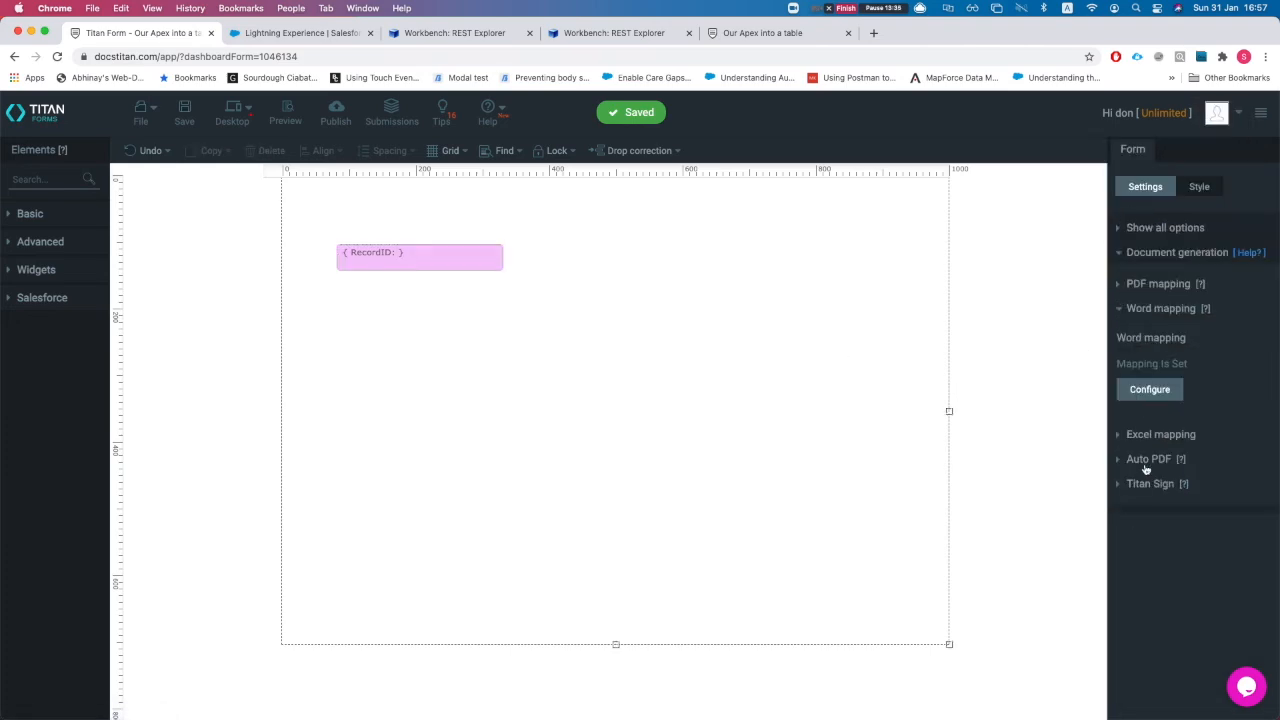
pyautogui.scroll(-2, 484, 457)
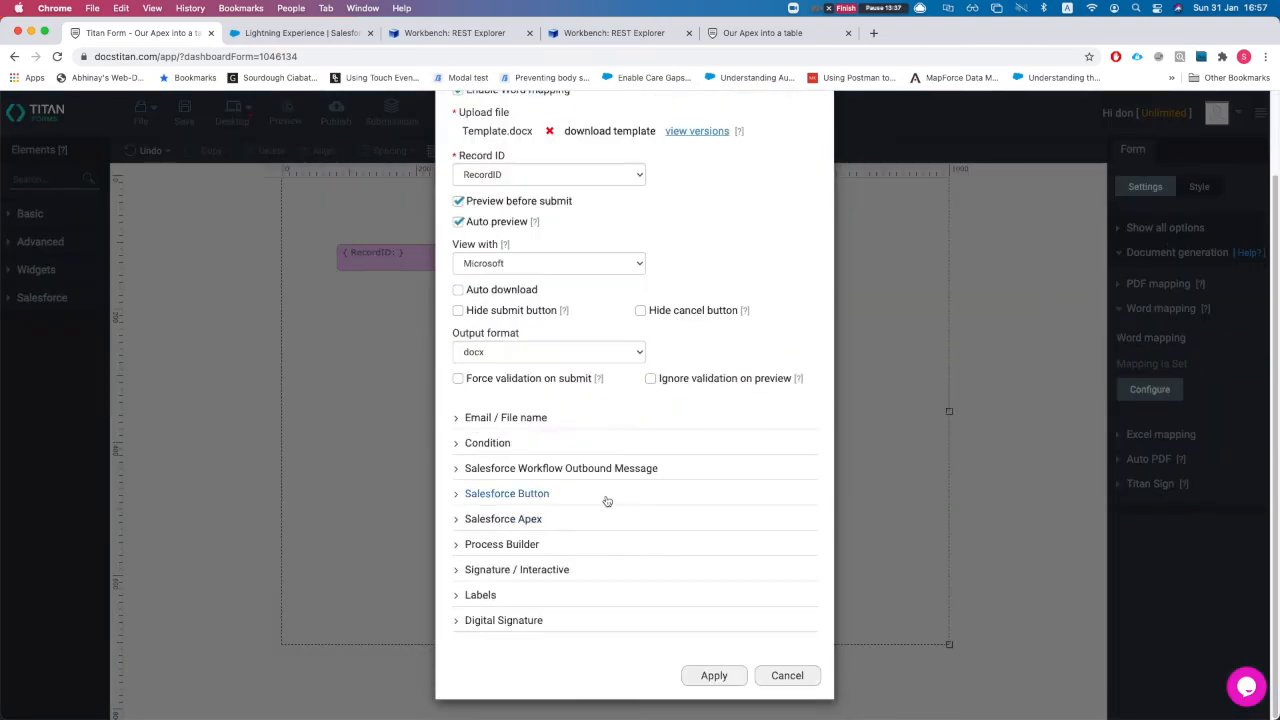
pyautogui.click(488, 519)
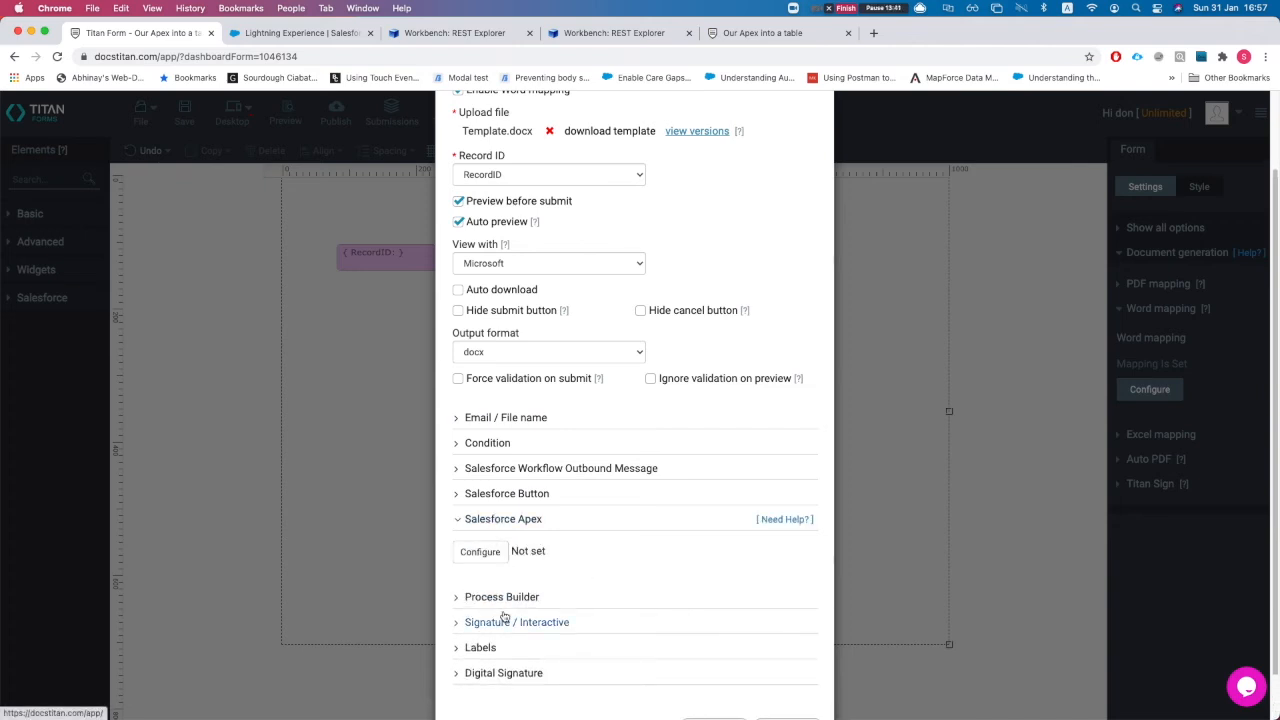
pyautogui.click(488, 494)
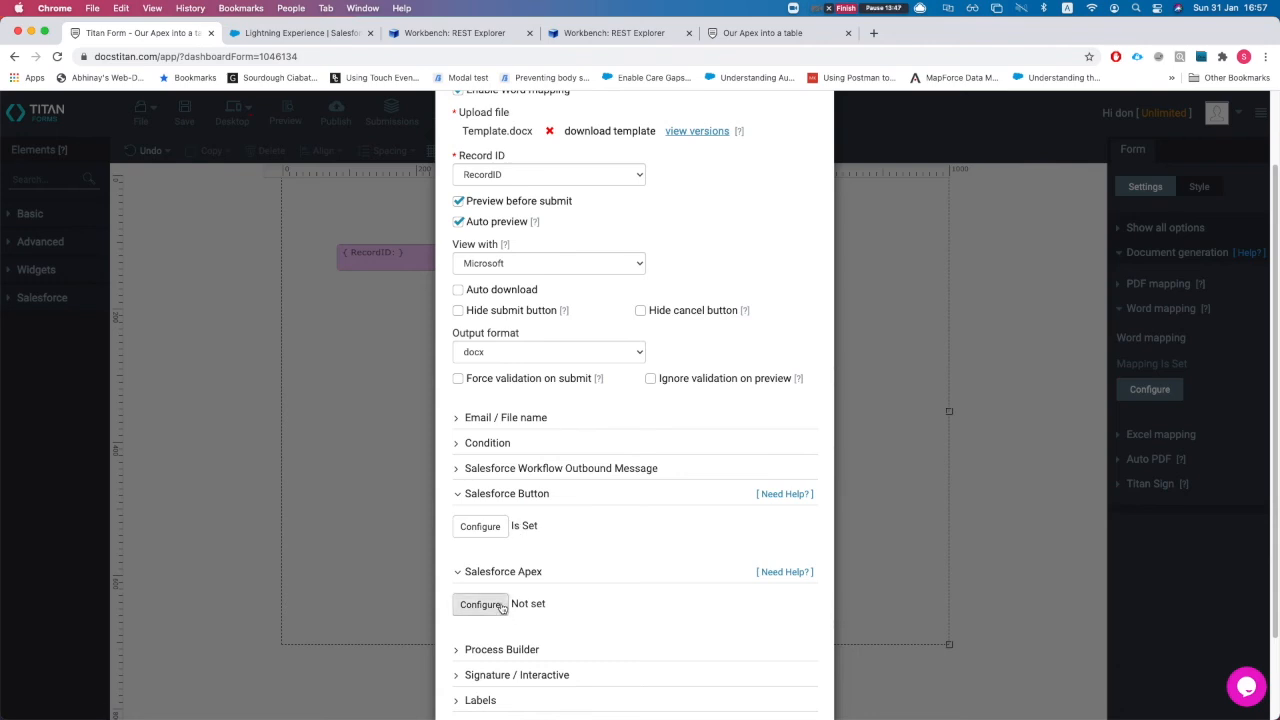
pyautogui.scroll(-2, 500, 610)
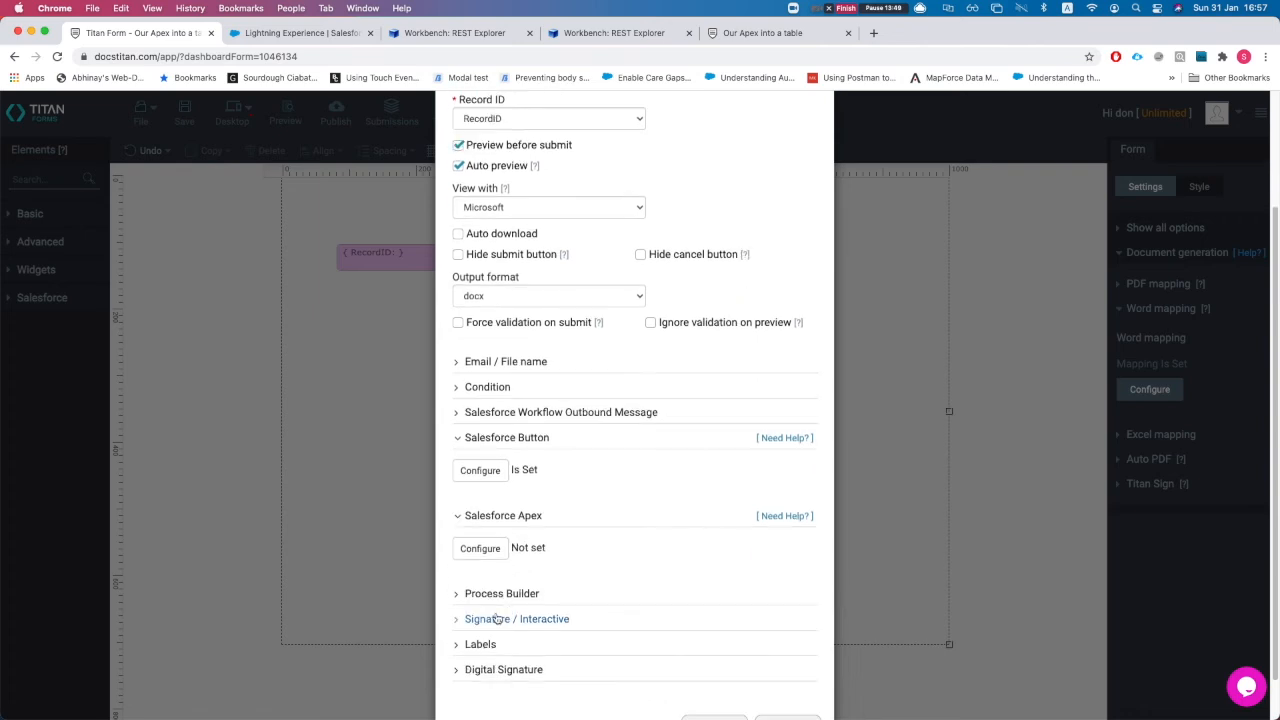
# Check the Process Builder setting in the Word mapping configuration, and collapse the Process Builder and Salesforce Apex sections.
pyautogui.click(494, 598)
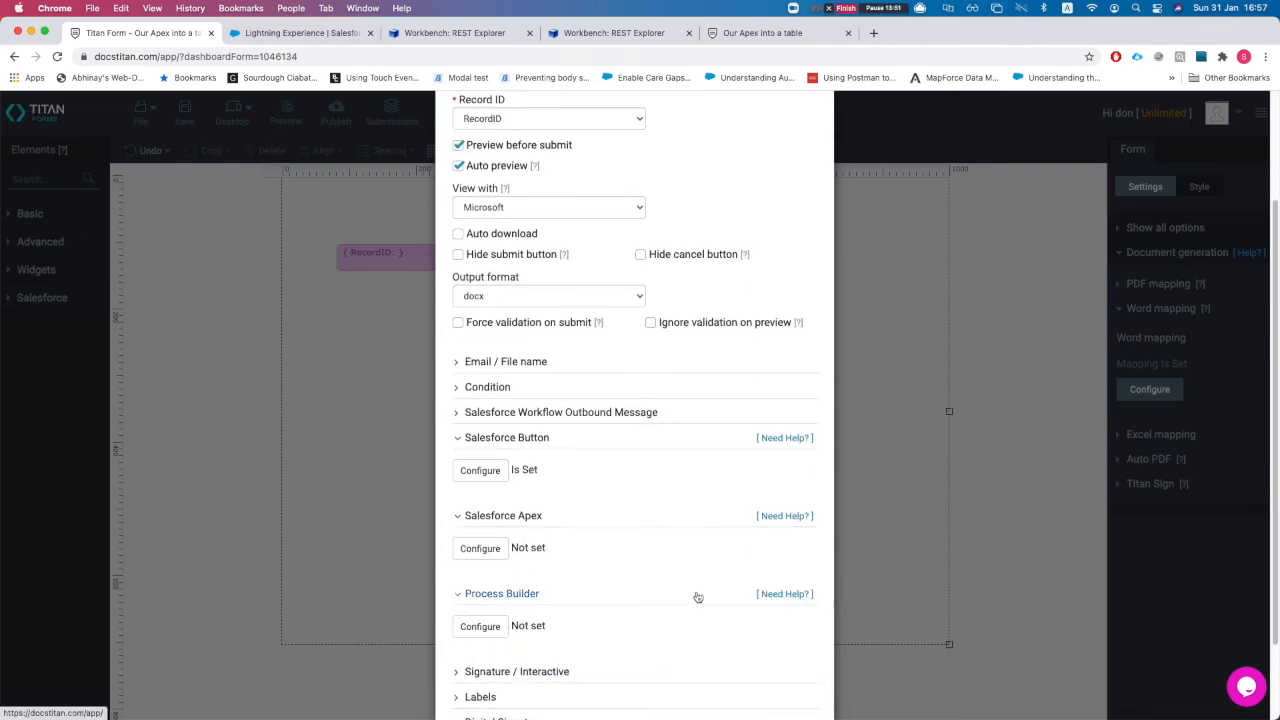
pyautogui.click(512, 598)
pyautogui.click(470, 519)
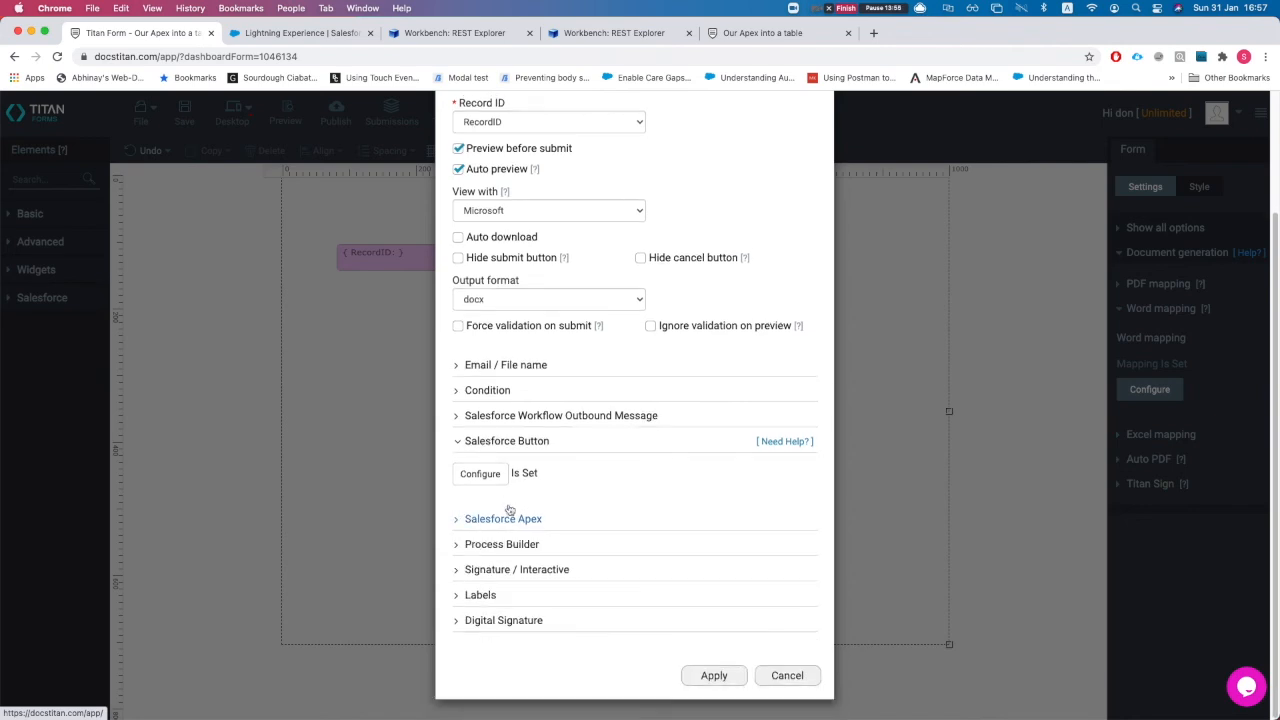
# Apply the Salesforce Button settings with the Account object mapped to RecordID (fld2), apply the Word mapping, and save the form.
pyautogui.click(489, 479)
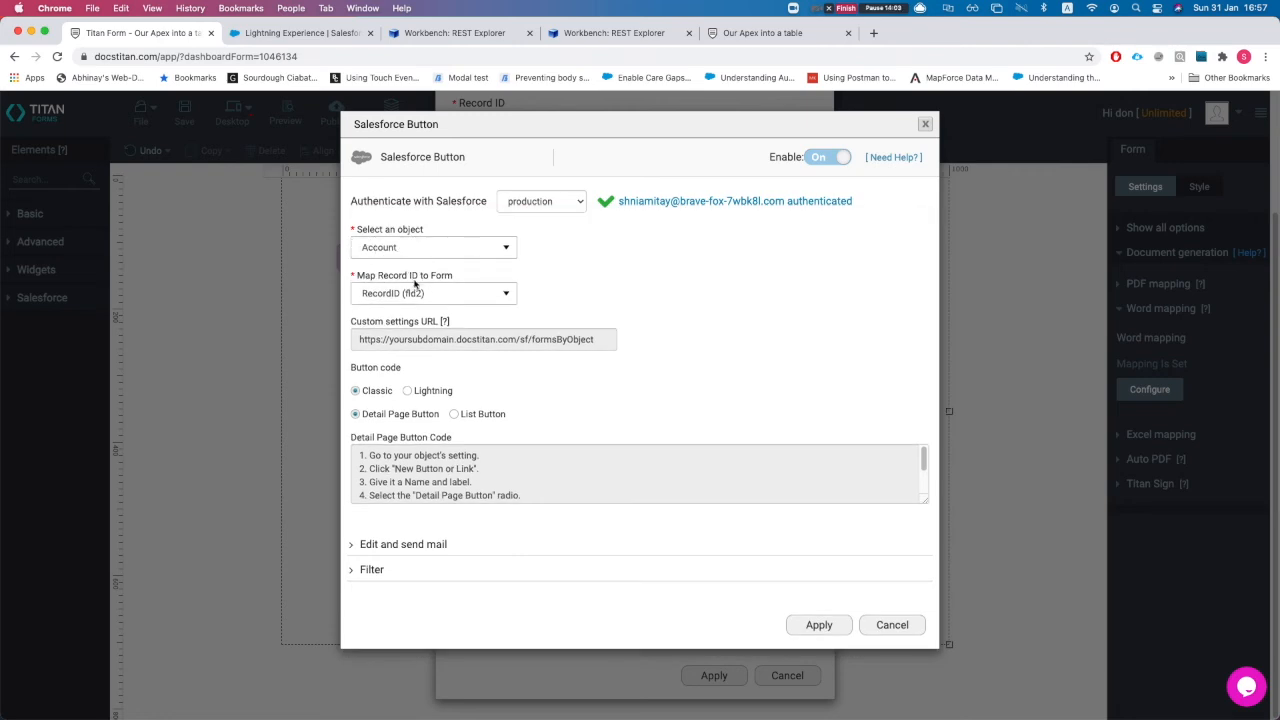
pyautogui.click(808, 630)
pyautogui.click(714, 676)
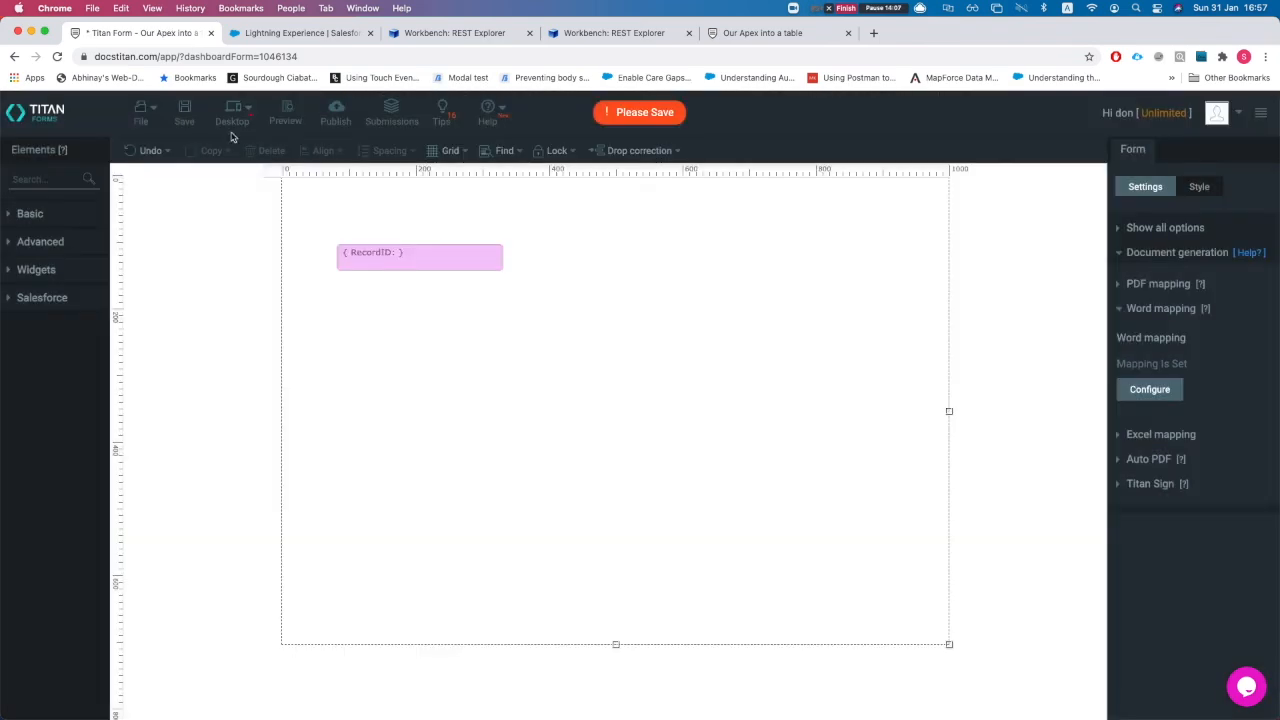
pyautogui.click(183, 110)
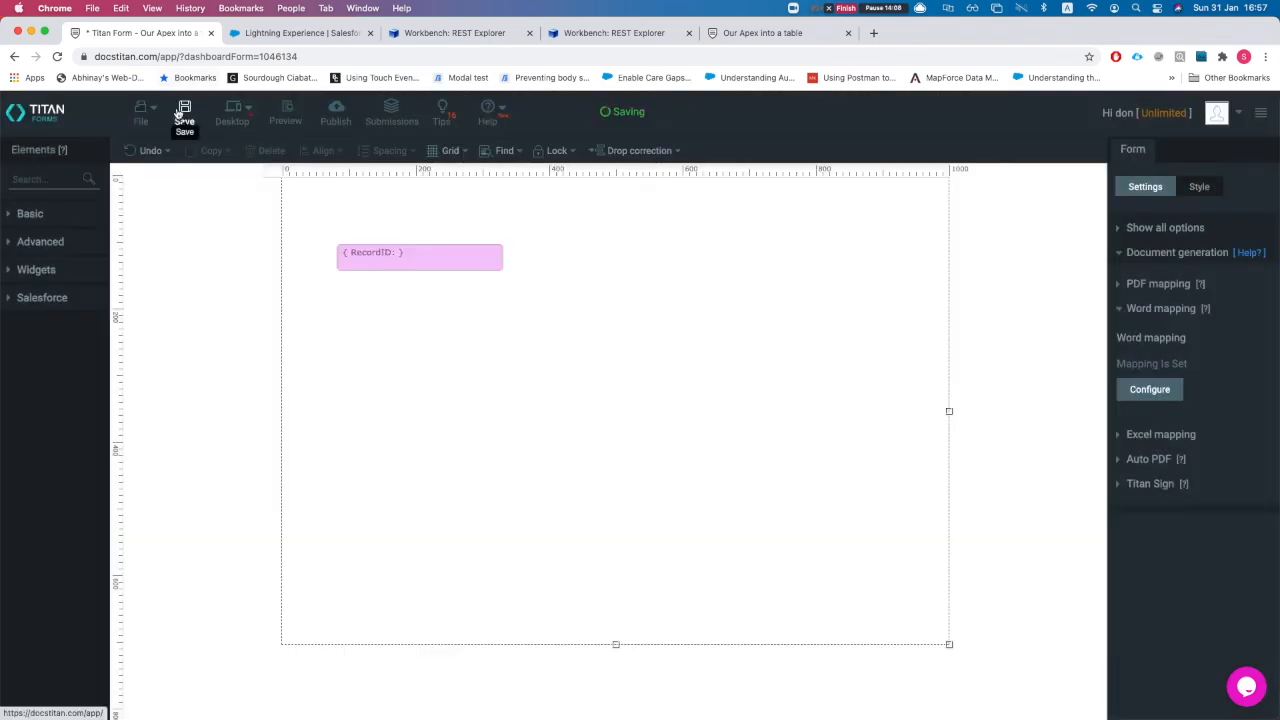
# Open the Titan account settings and examine the Doc Gen / SSO custom settings.
pyautogui.click(1218, 115)
pyautogui.click(1146, 143)
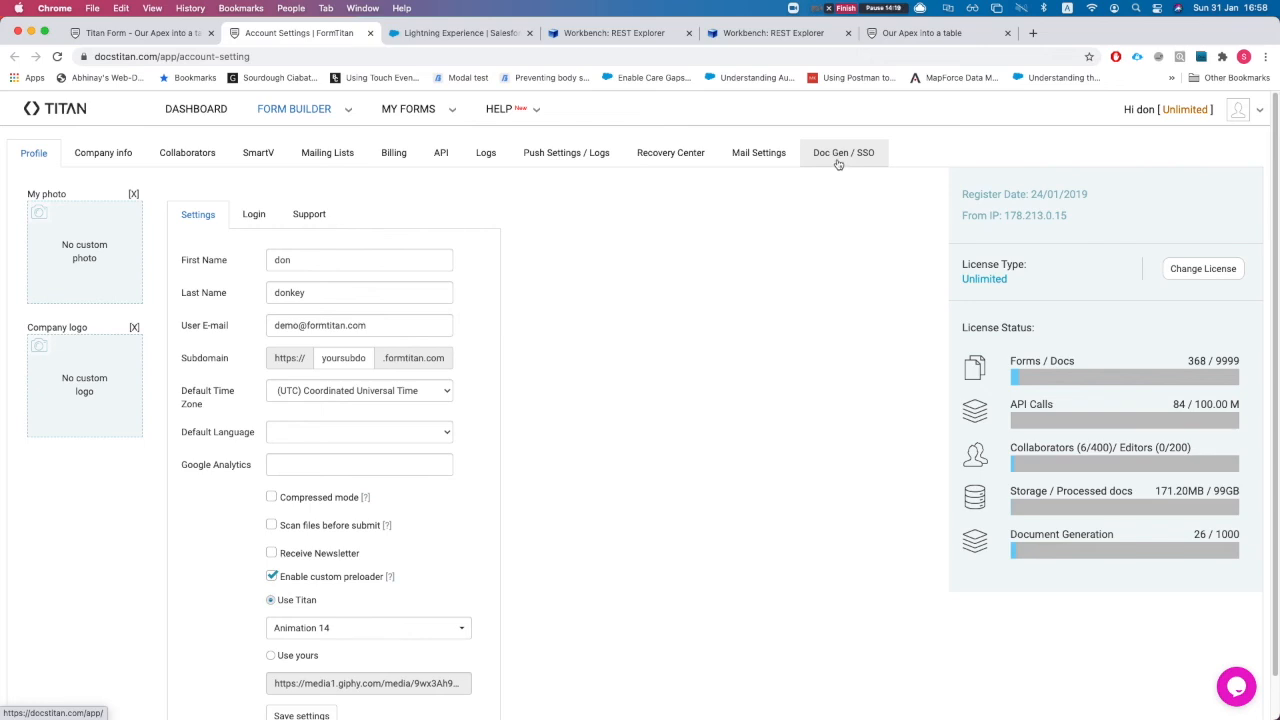
pyautogui.click(838, 160)
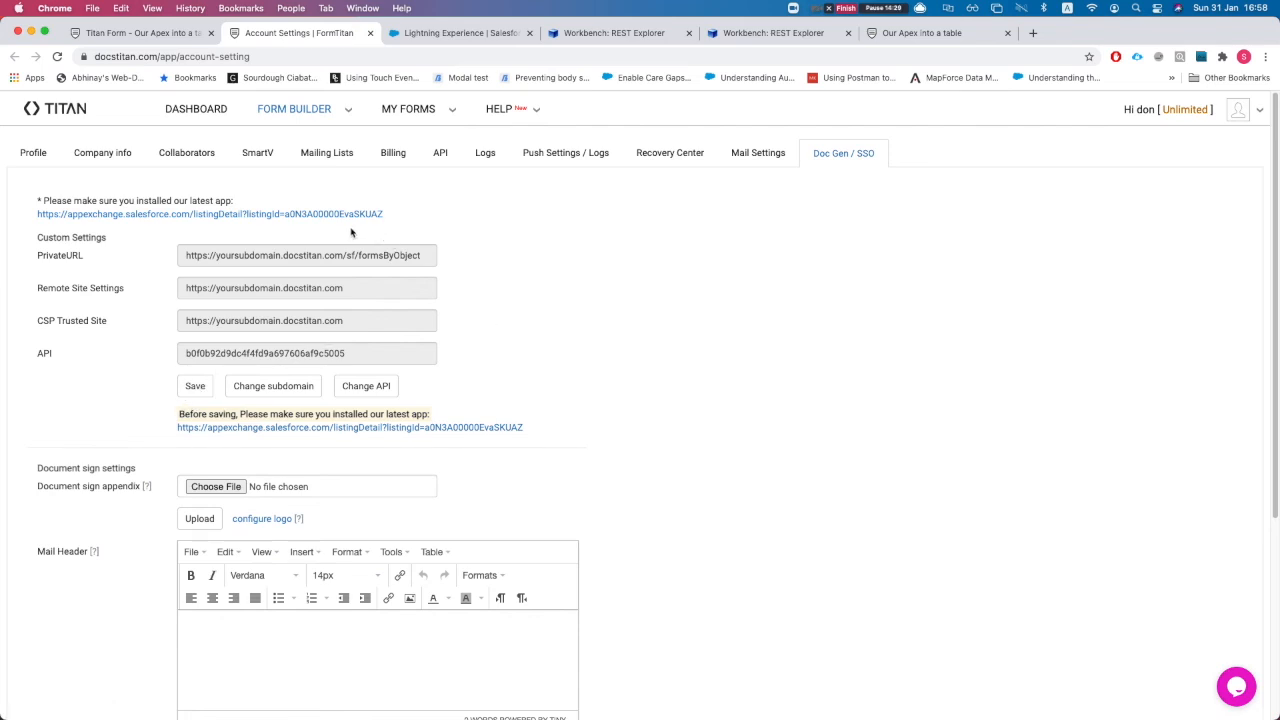
# Open the Collaborators settings, view the options for adding profiles from Salesforce, and cancel without adding any.
pyautogui.click(186, 153)
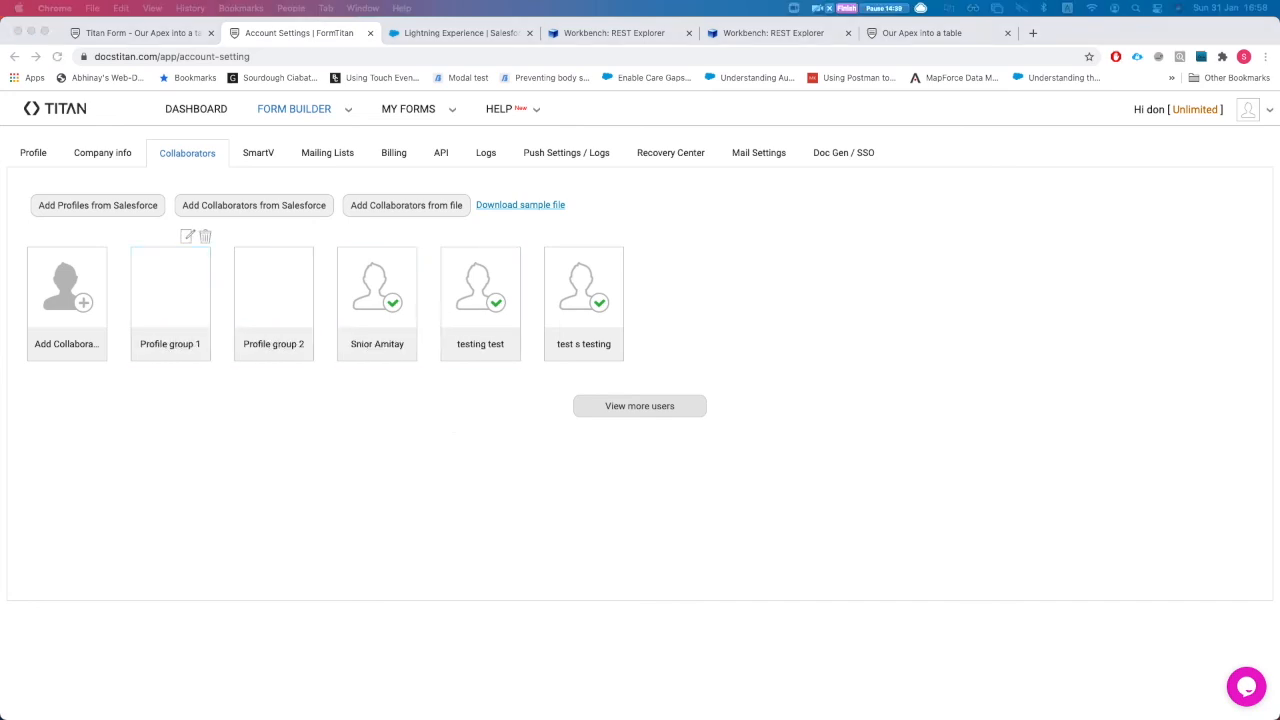
pyautogui.click(215, 431)
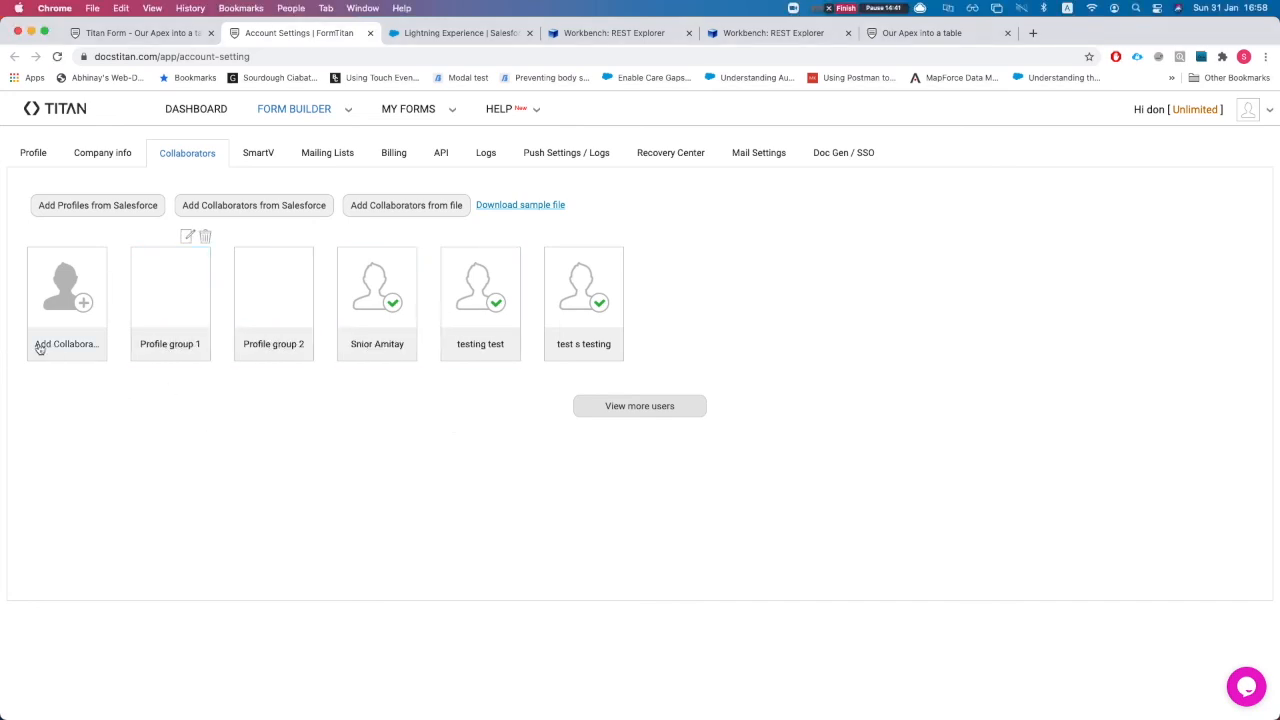
pyautogui.click(117, 210)
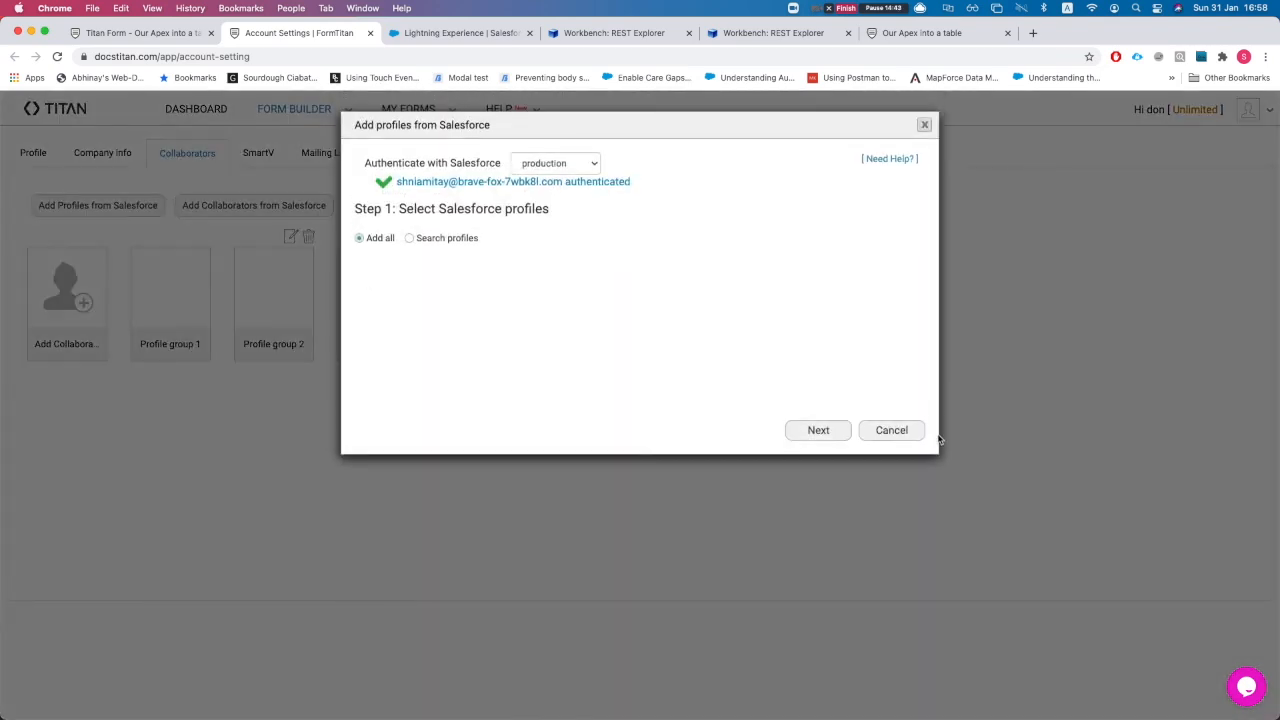
pyautogui.click(891, 433)
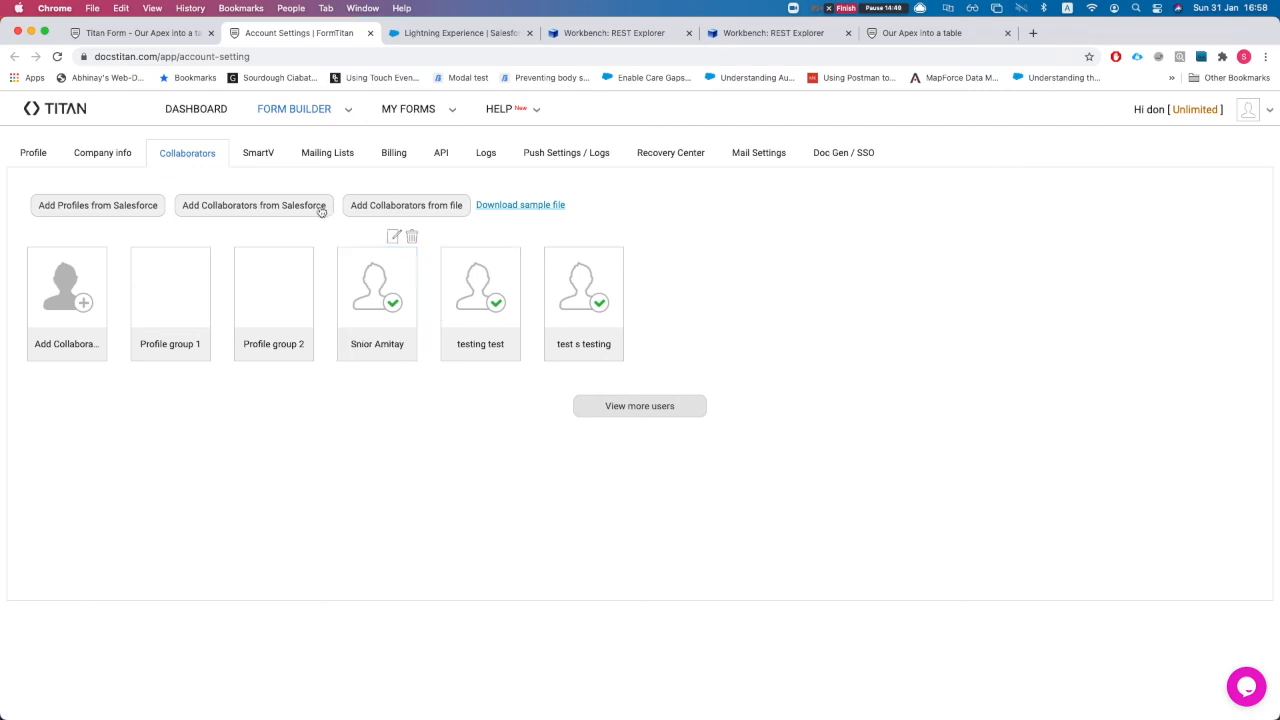
# Start adding collaborators from Salesforce by searching users, select the last user in the list, and proceed to the permissions.
pyautogui.click(276, 213)
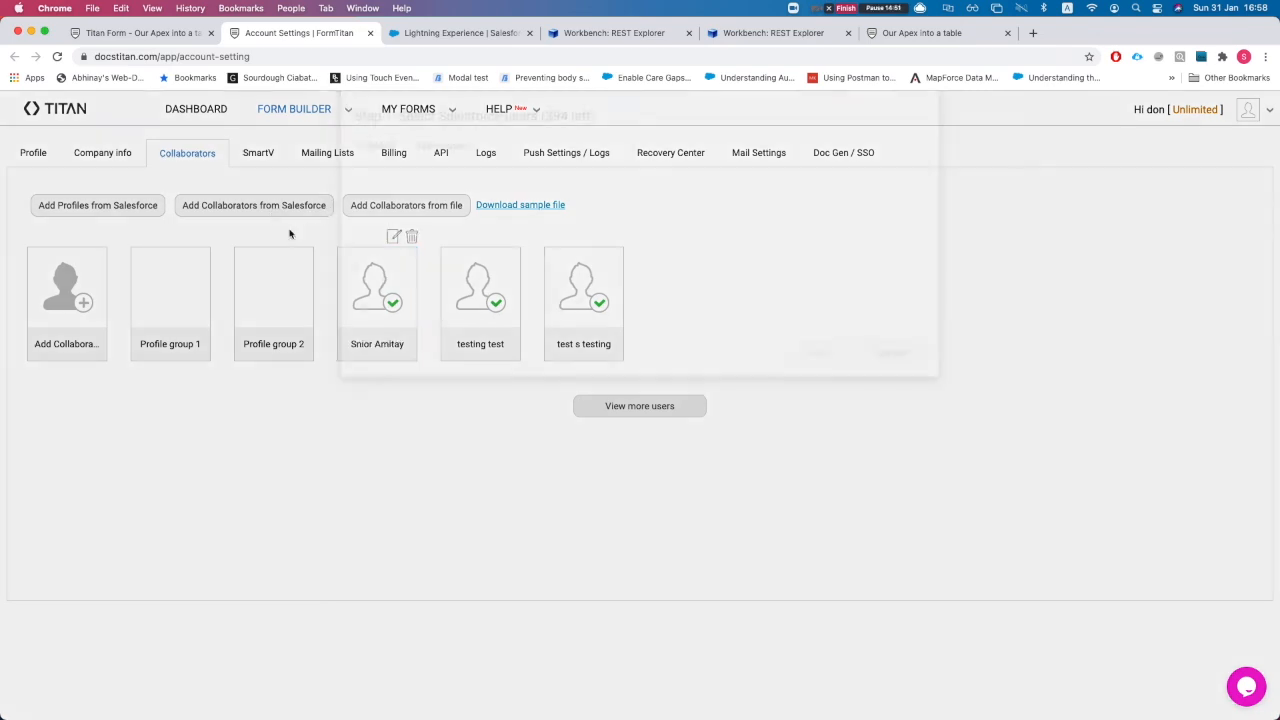
pyautogui.click(409, 224)
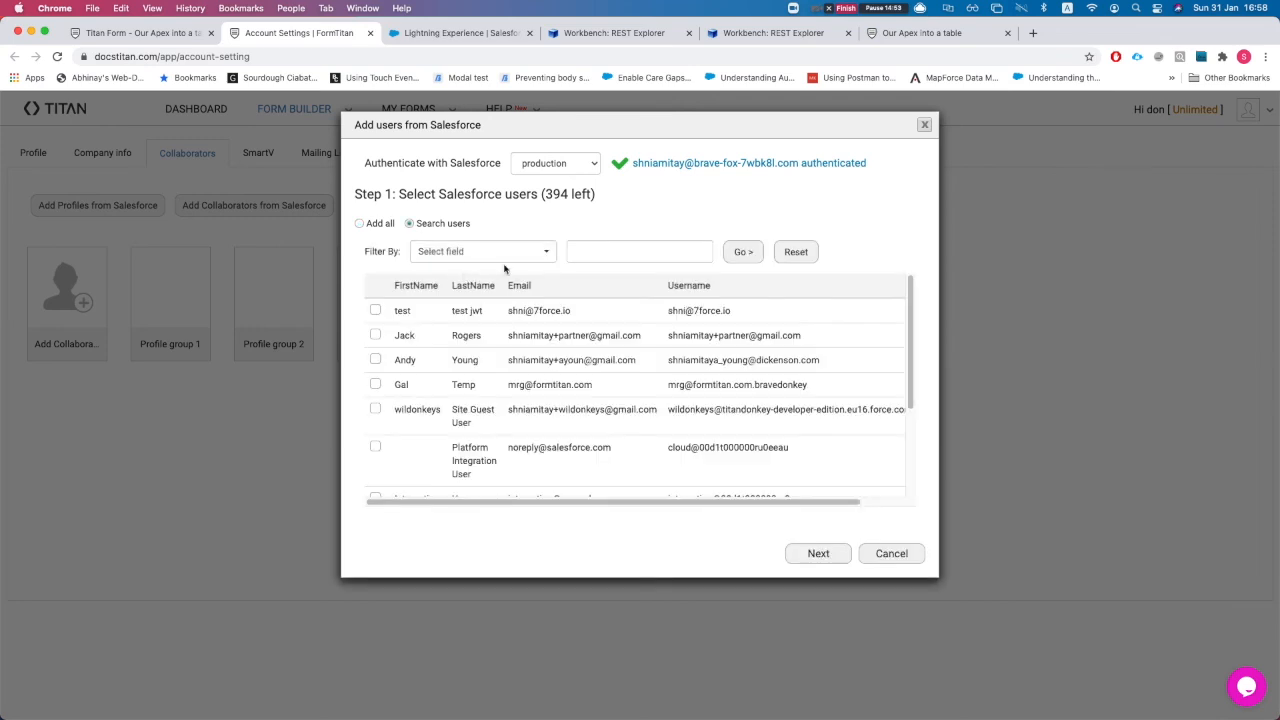
pyautogui.scroll(-2, 432, 350)
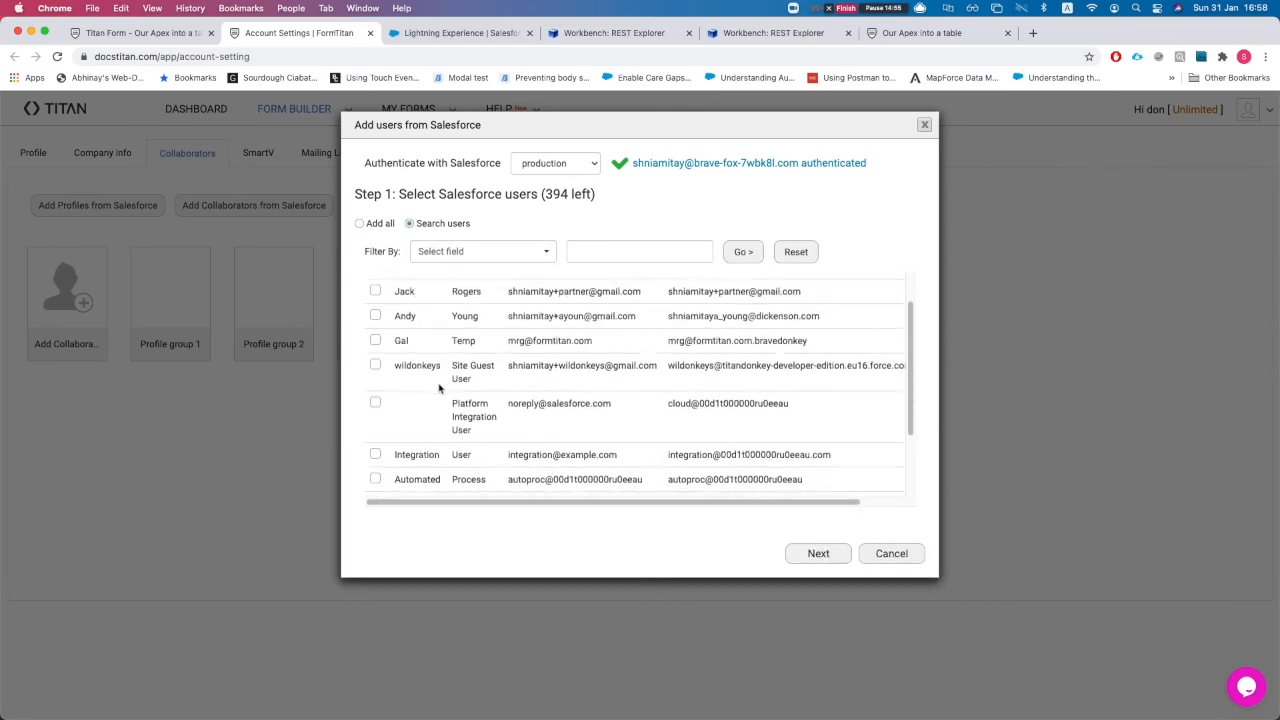
pyautogui.scroll(2, 478, 384)
pyautogui.scroll(-5, 431, 371)
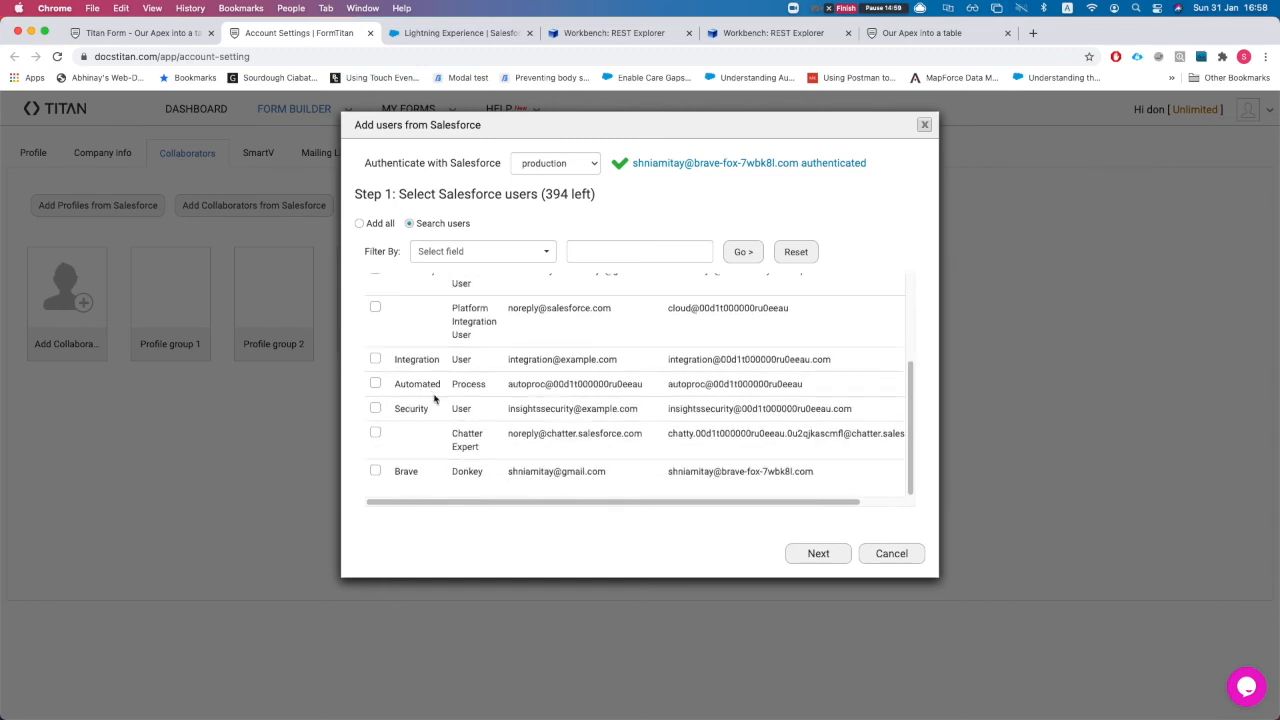
pyautogui.scroll(2, 434, 398)
pyautogui.scroll(-2, 389, 474)
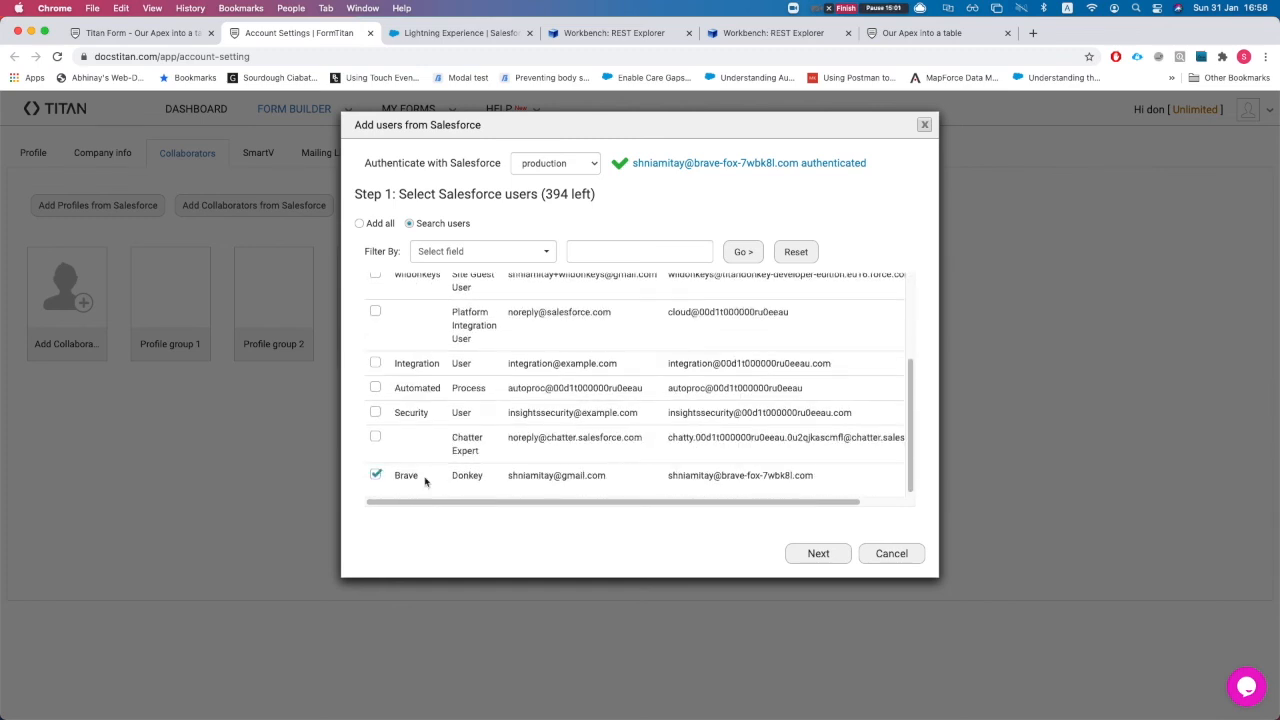
pyautogui.click(806, 552)
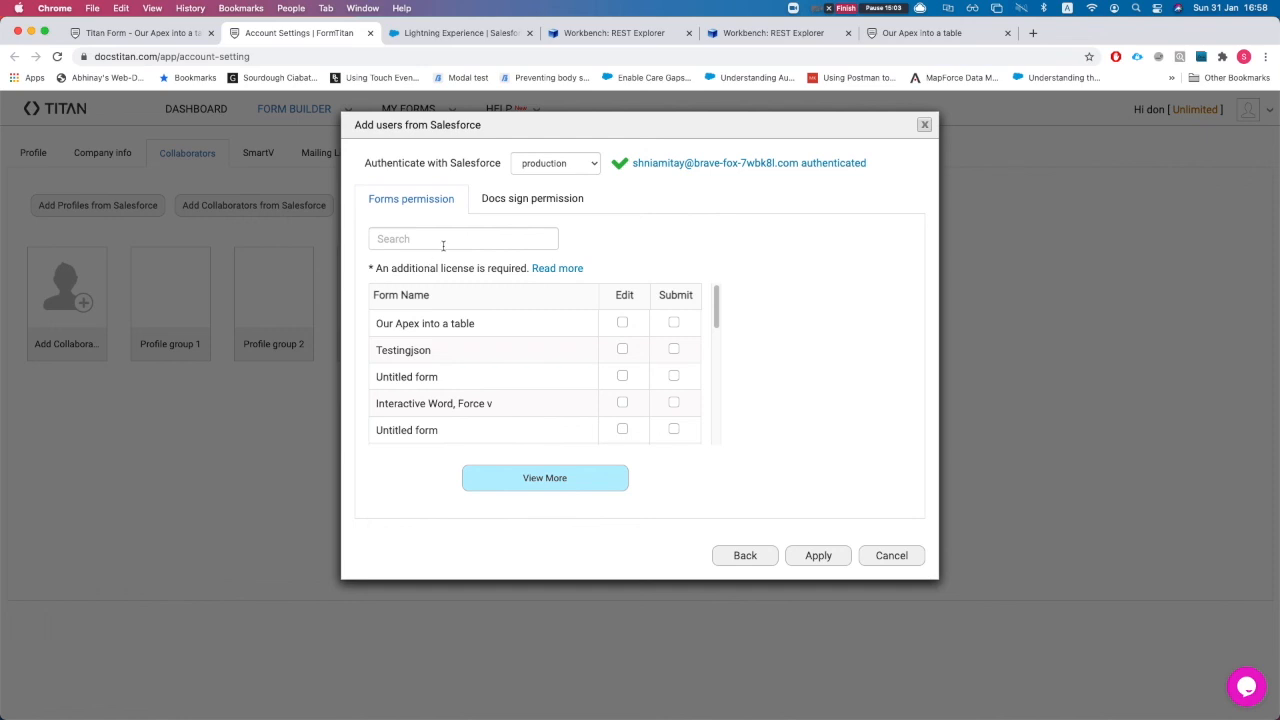
# Grant the selected user Submit permission for the form Our Apex into a table, apply it, and show the full collaborator list.
pyautogui.click(674, 323)
pyautogui.moveTo(380, 323); pyautogui.dragTo(485, 335)
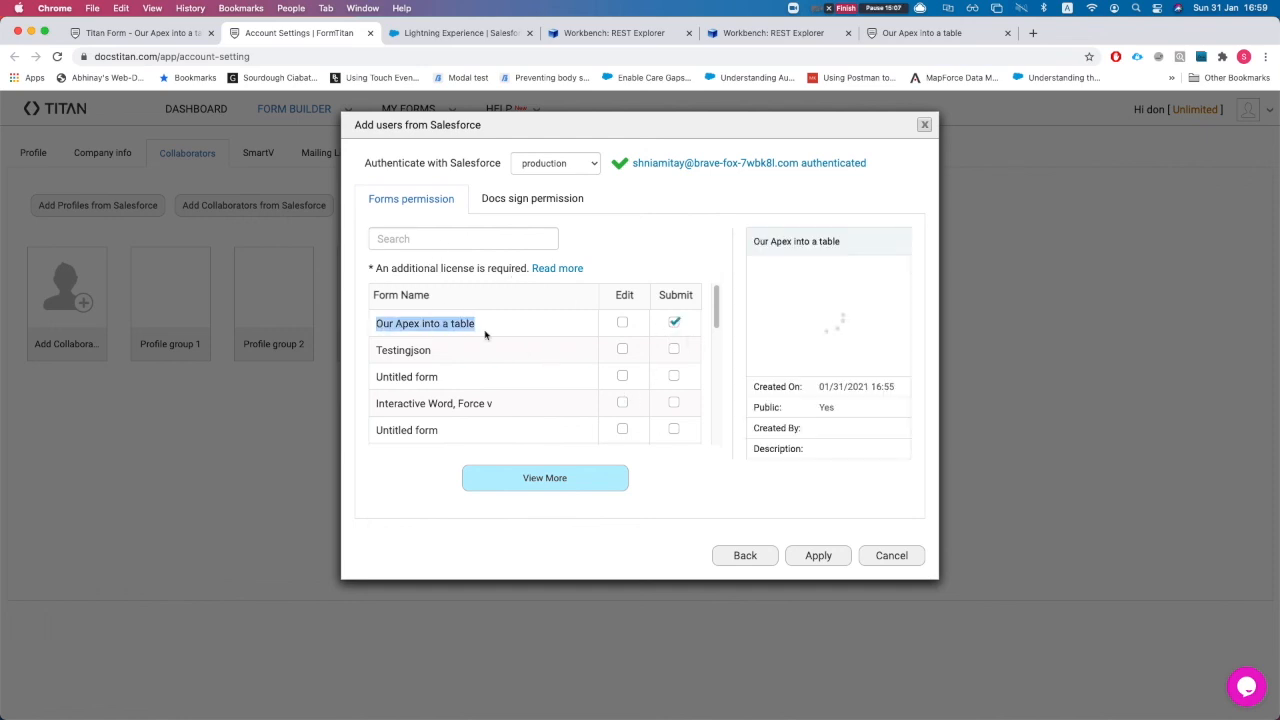
pyautogui.click(810, 558)
pyautogui.click(925, 124)
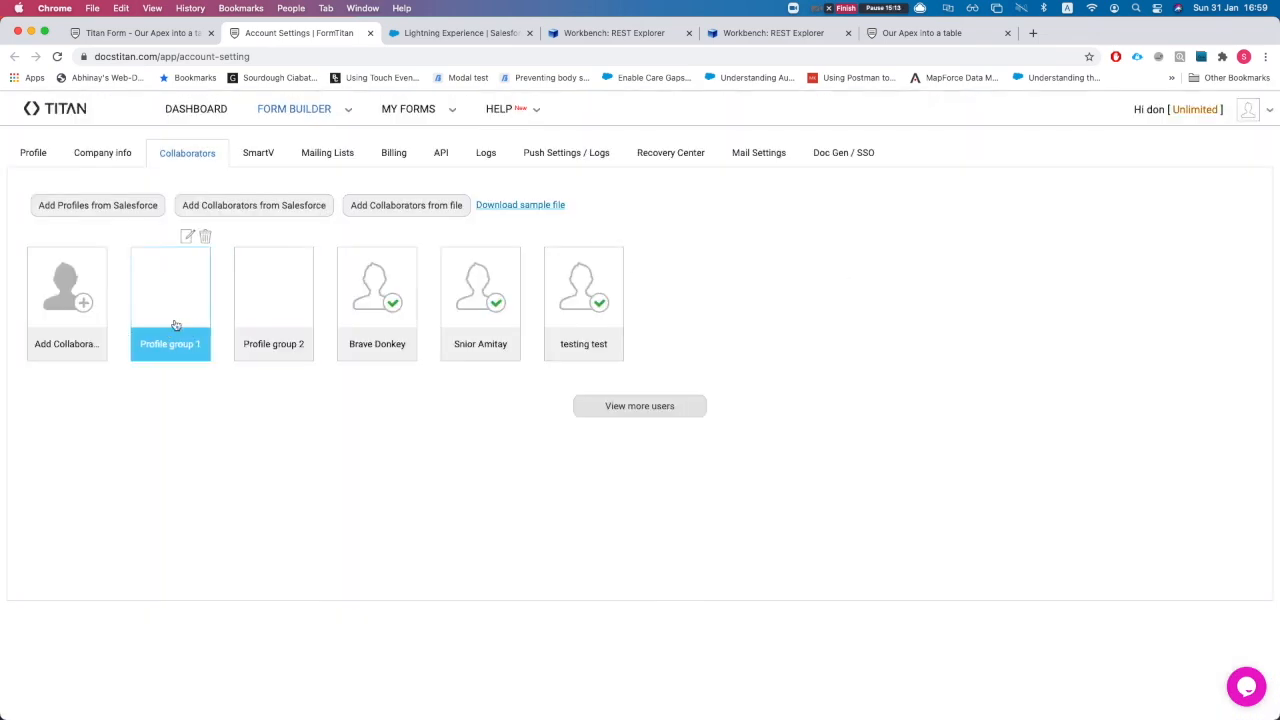
pyautogui.click(658, 406)
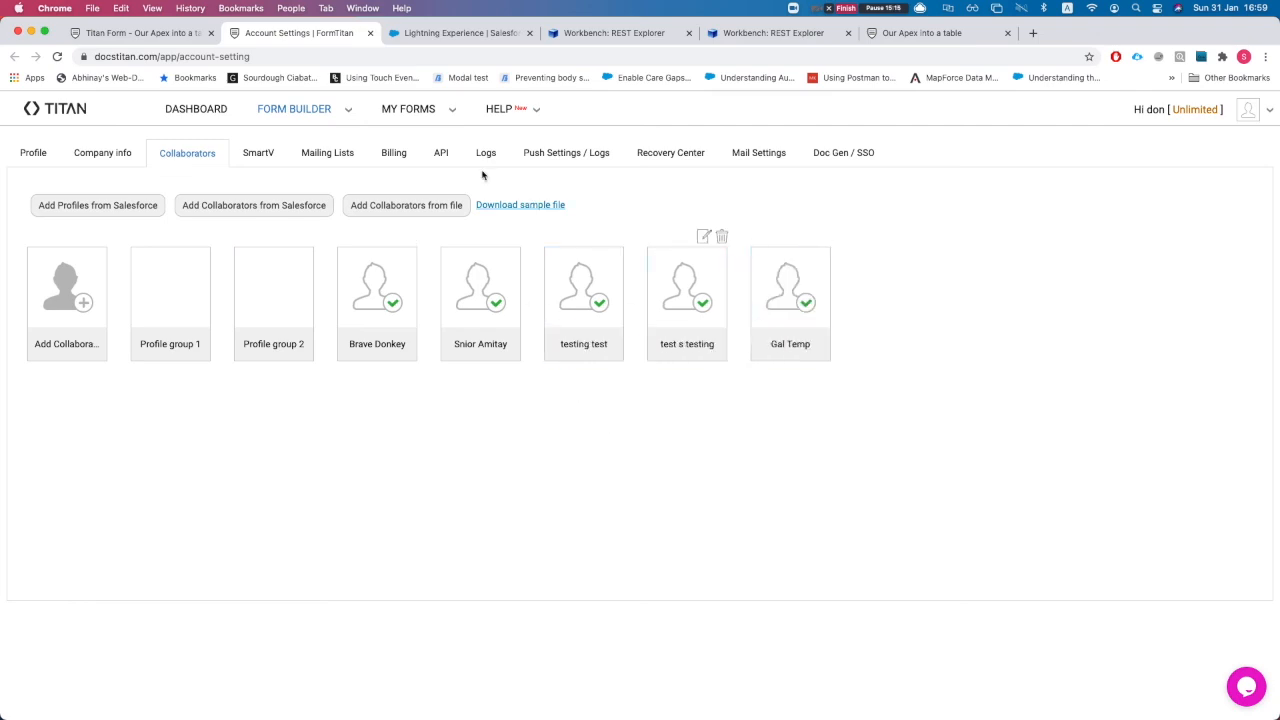
# Switch to the GenePoint account in Salesforce and launch FT Generate Document.
pyautogui.click(426, 35)
pyautogui.click(659, 257)
pyautogui.click(1006, 176)
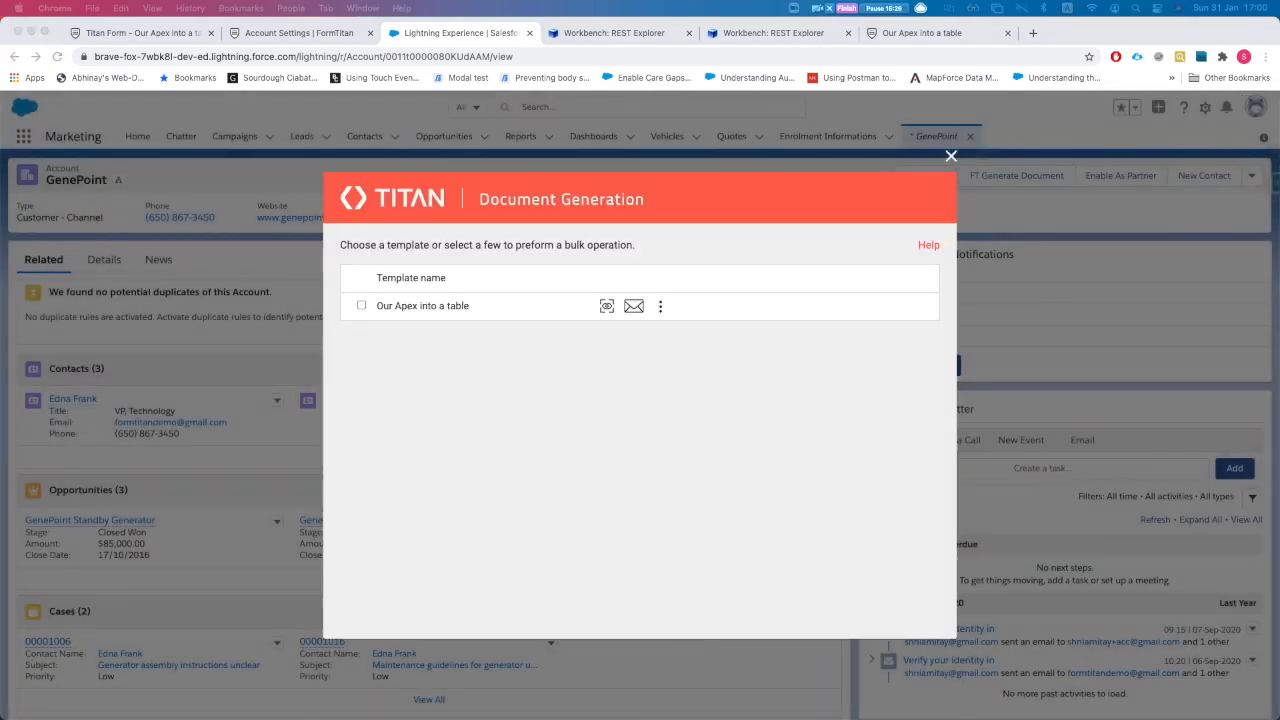
# Select the Our Apex into a table template and view its Word document preview for the GenePoint account.
pyautogui.tripleClick(403, 306)
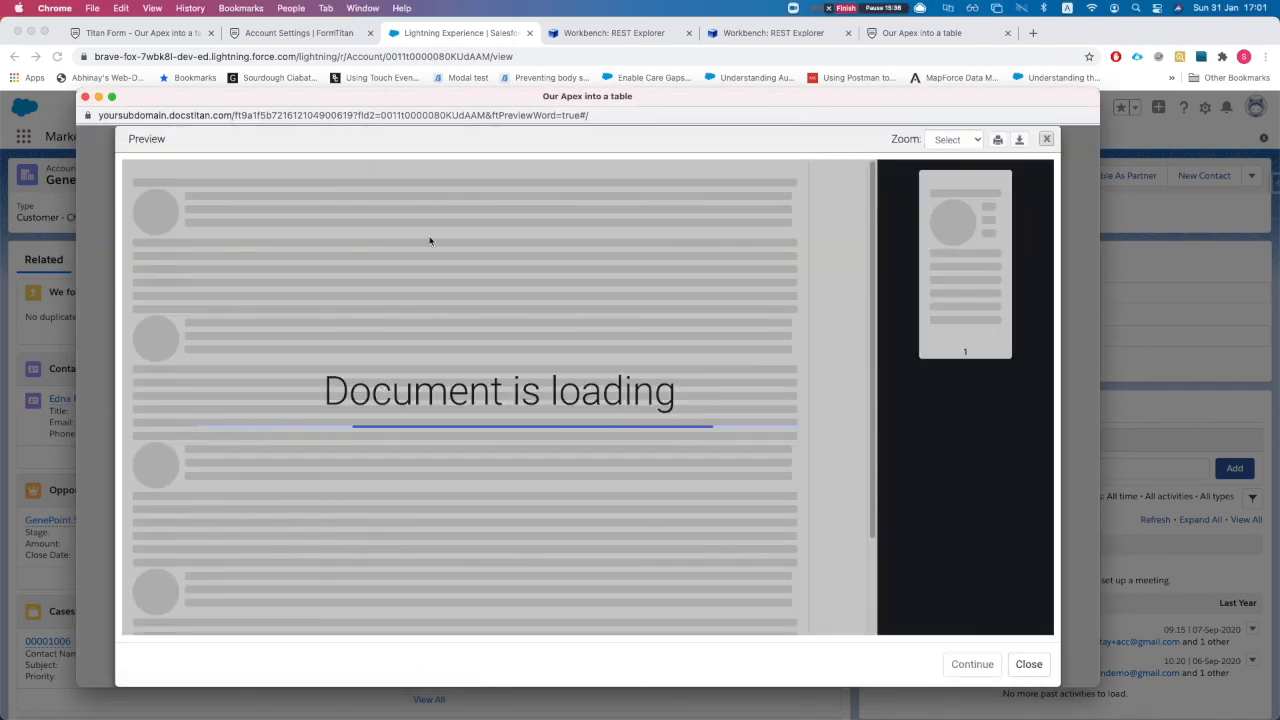
pyautogui.moveTo(505, 98); pyautogui.dragTo(0, 125)
pyautogui.click(659, 405)
# Open the email composer for the Our Apex into a table template, examine its fields and Mapping.docx attachment, and cancel it.
pyautogui.click(633, 306)
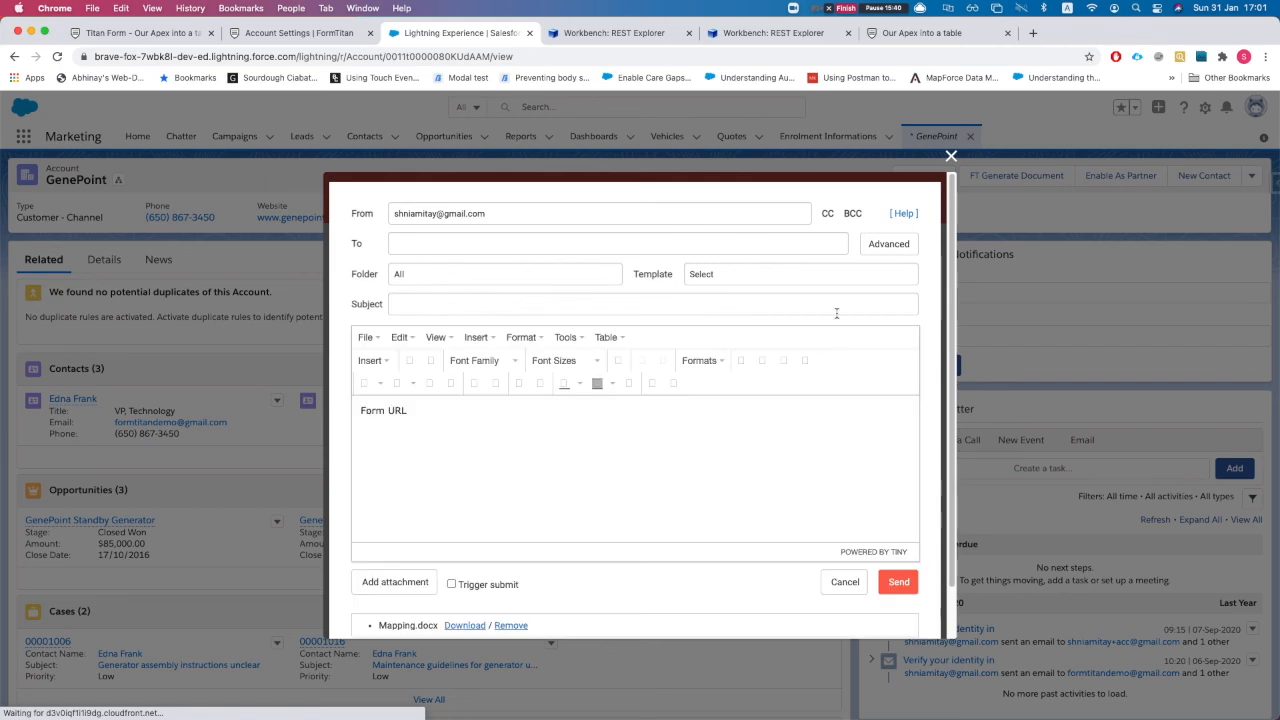
pyautogui.scroll(-1, 706, 443)
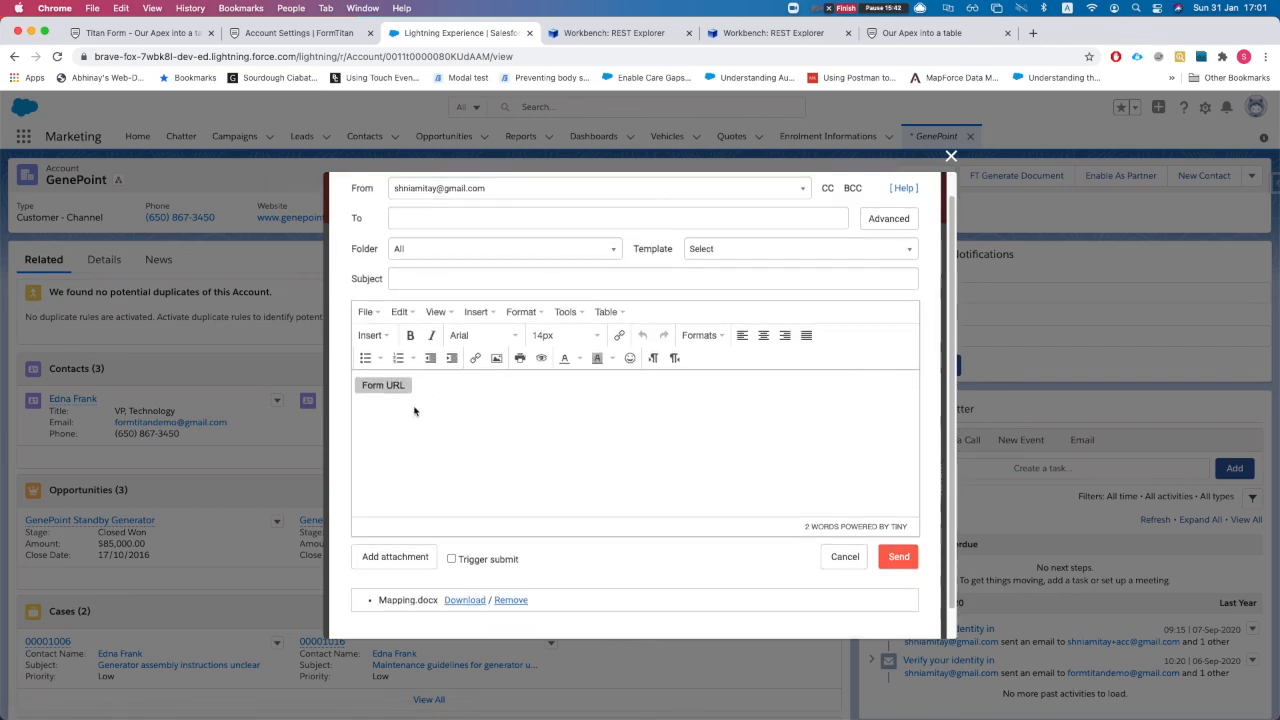
pyautogui.scroll(-1, 575, 575)
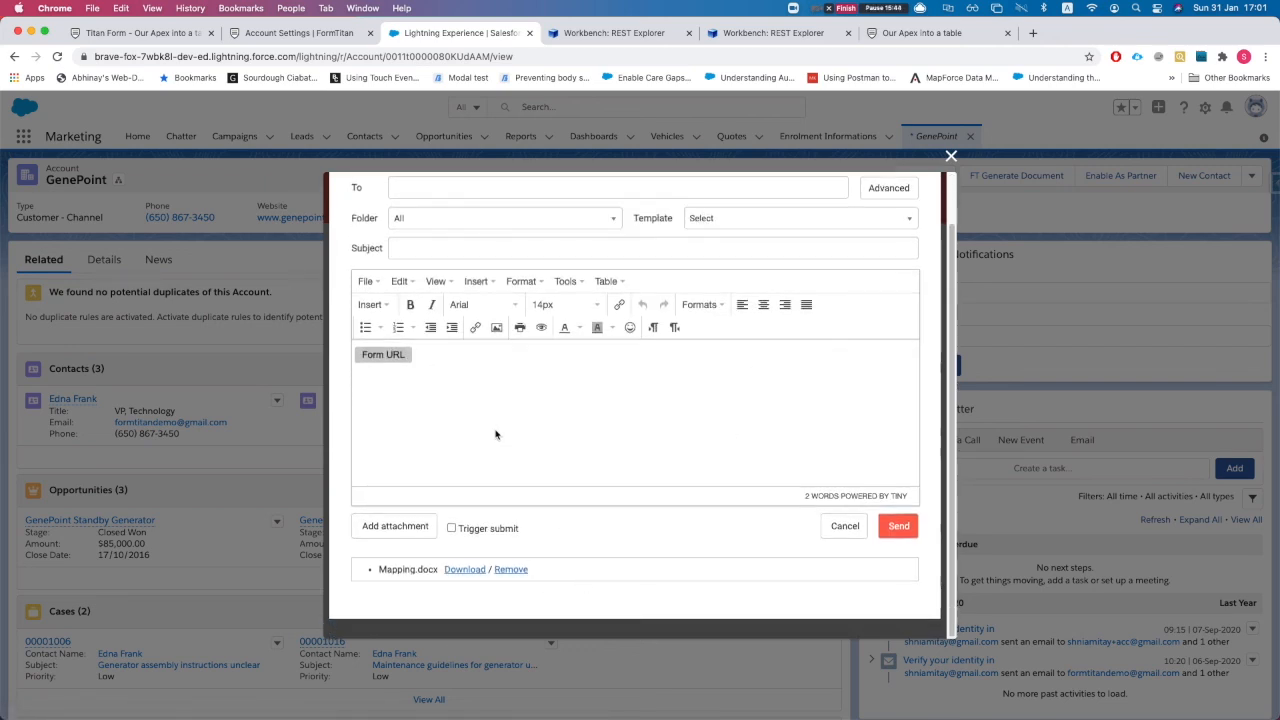
pyautogui.scroll(2, 754, 380)
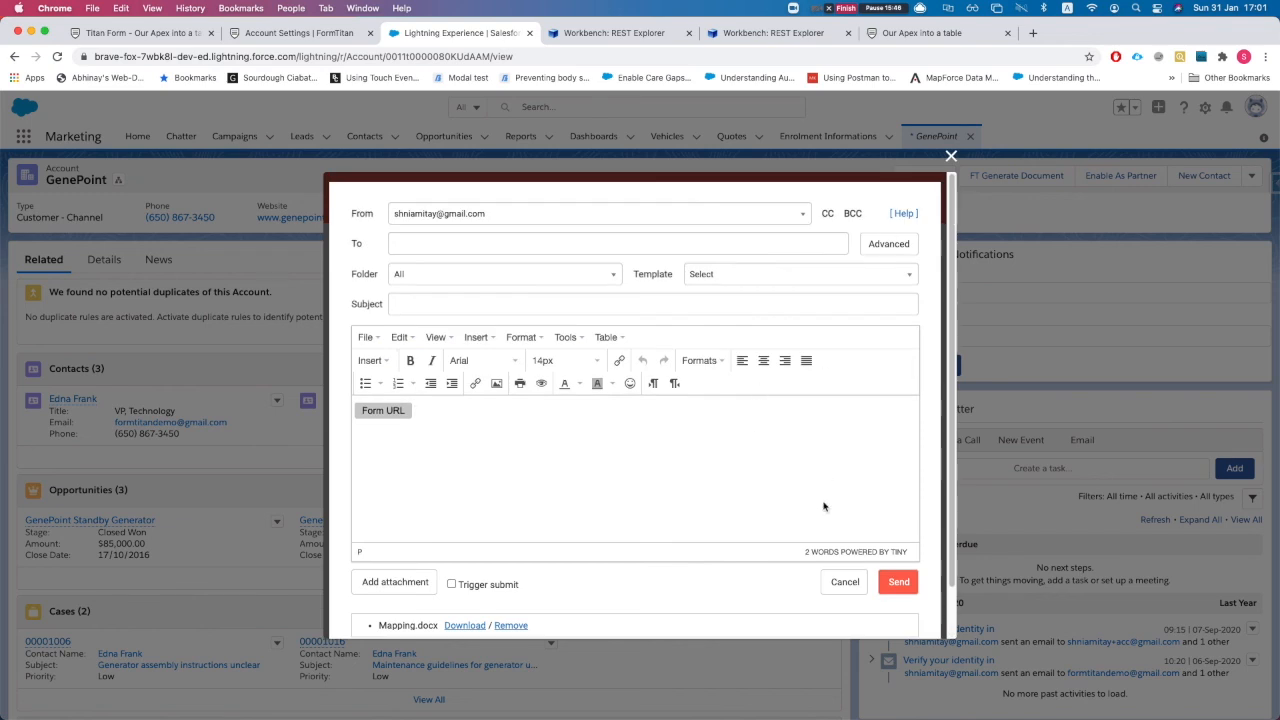
pyautogui.click(842, 583)
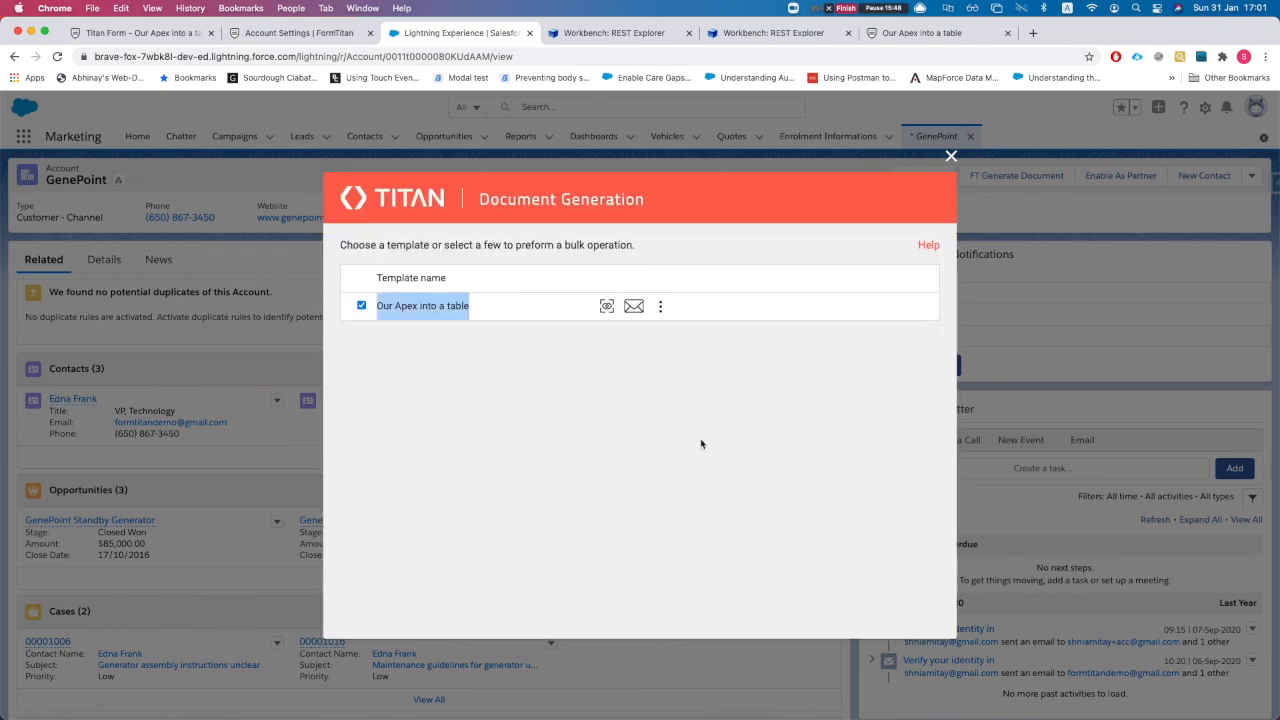
# Review the additional actions available for the Our Apex into a table template, including View Document and Edit Document.
pyautogui.click(660, 310)
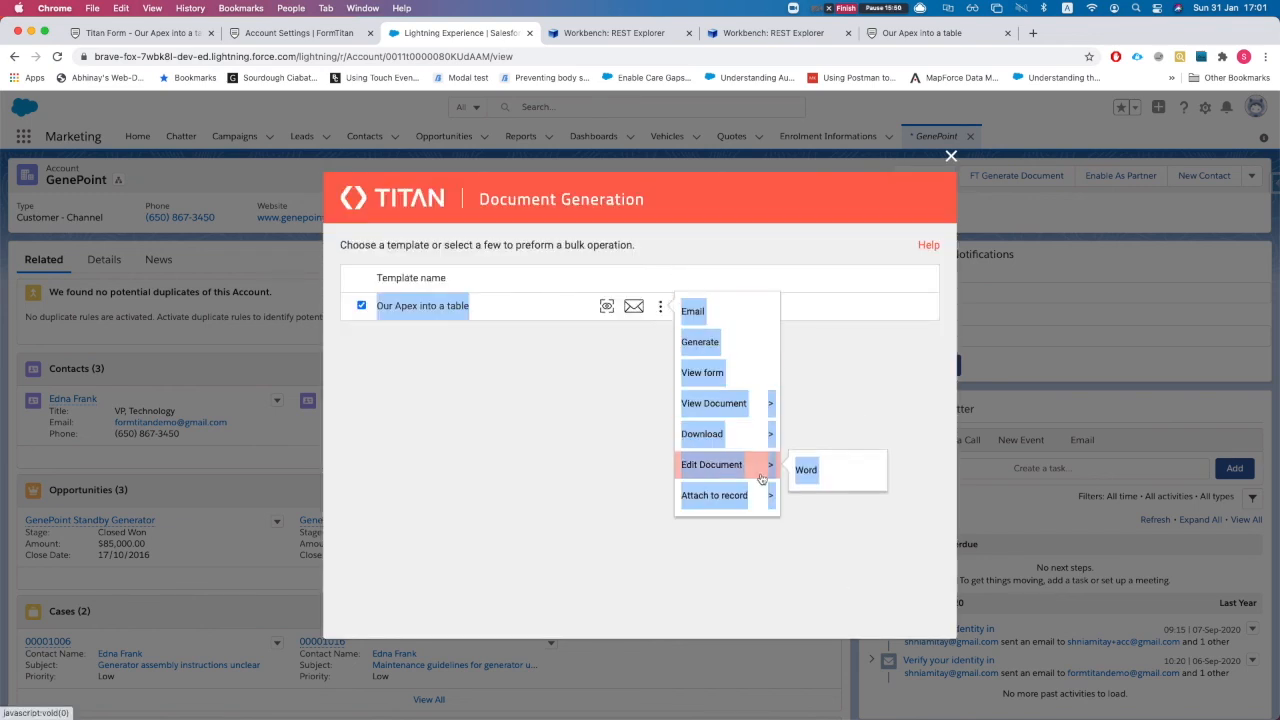
pyautogui.click(597, 383)
pyautogui.click(660, 310)
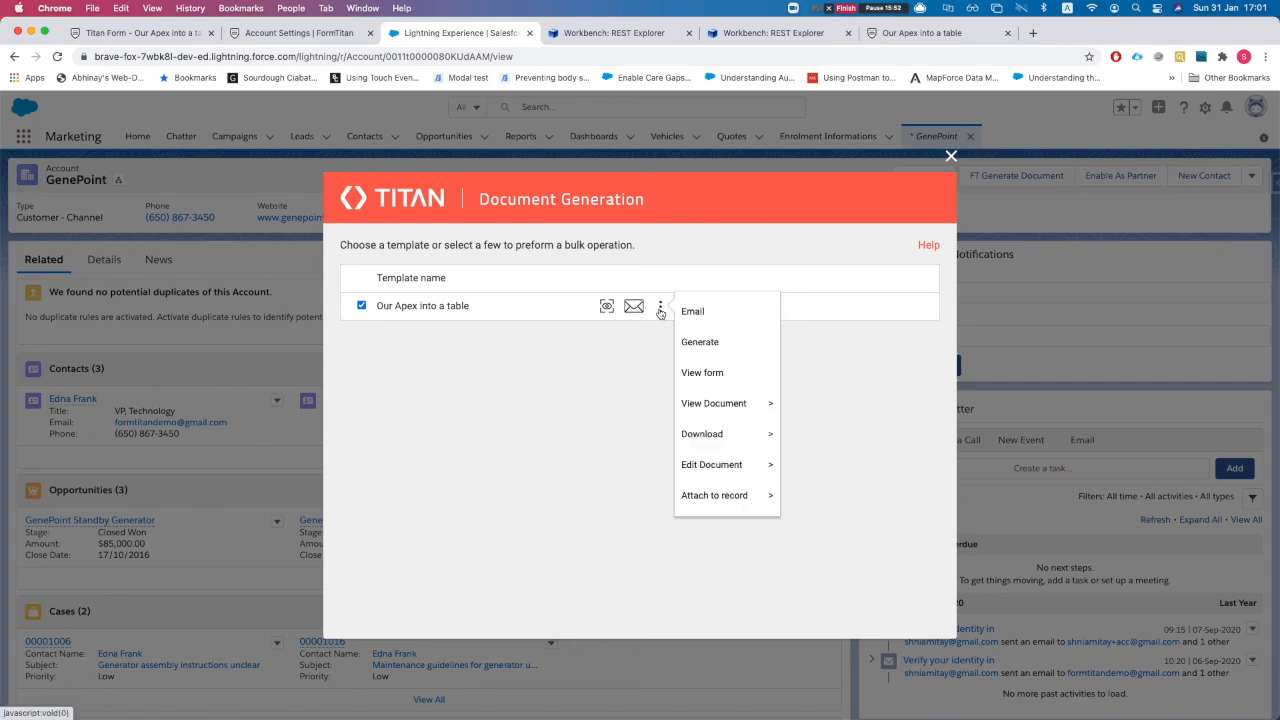
pyautogui.moveTo(716, 418)
pyautogui.click(526, 436)
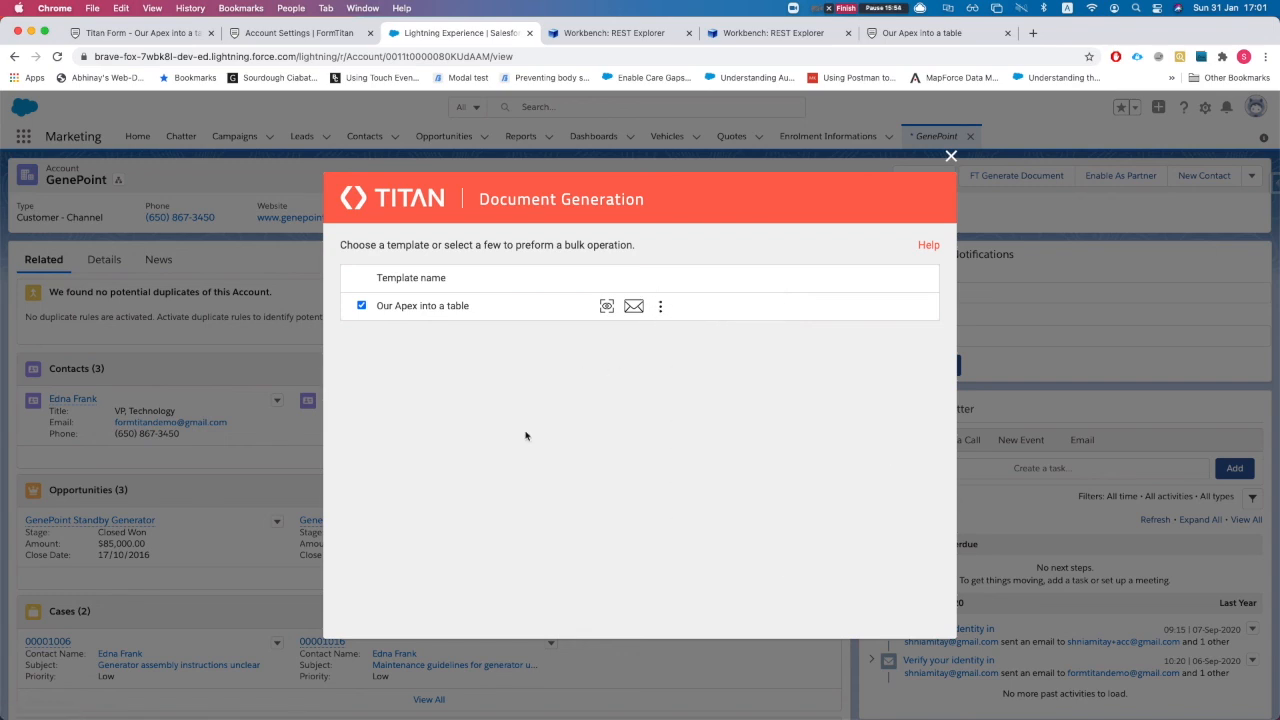